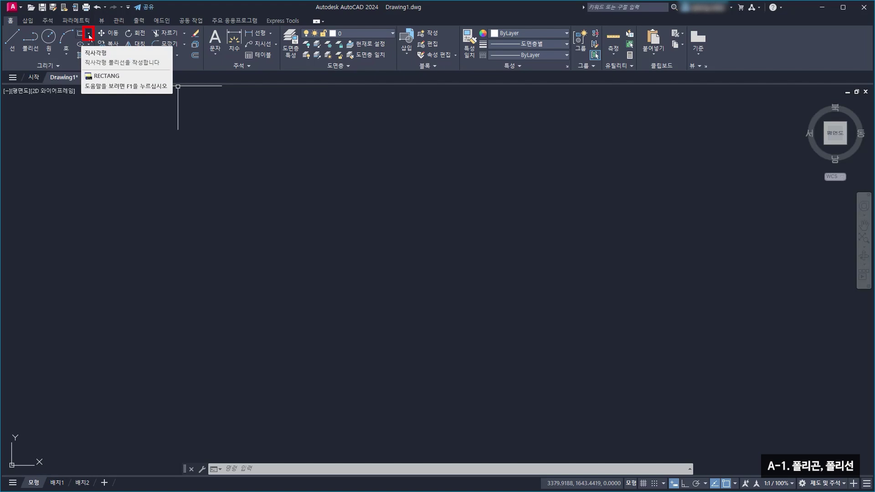
Draw a circle with a radius of 30 near the middle of the empty drawing area
click(89, 34)
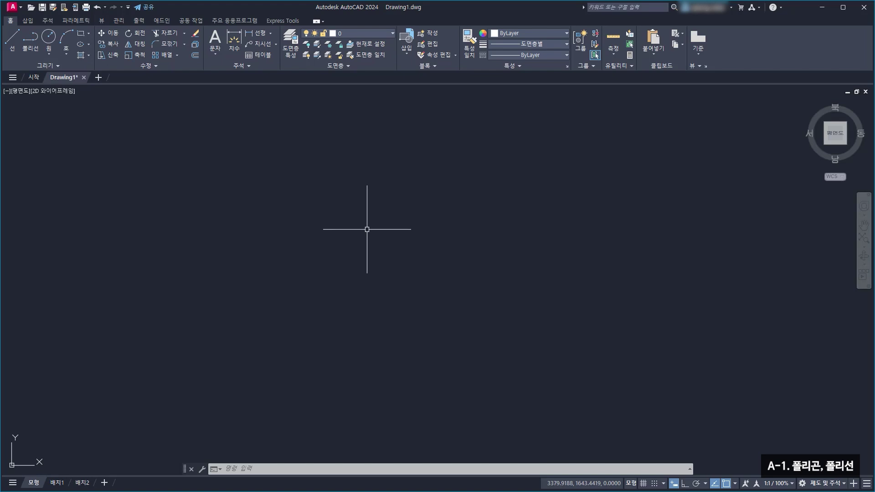
click(53, 42)
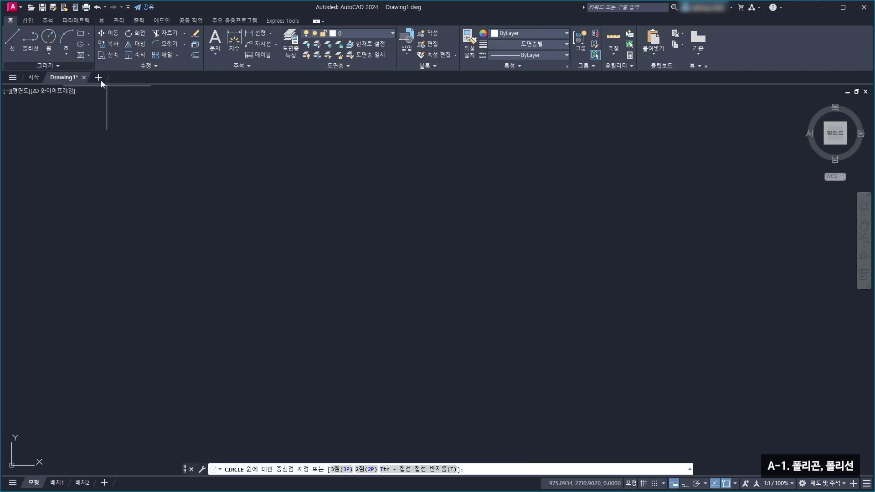
click(403, 233)
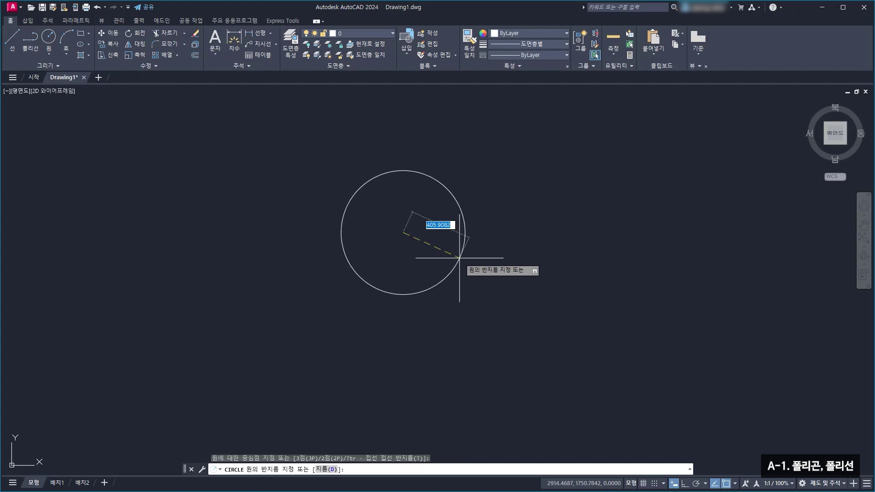
text(30)
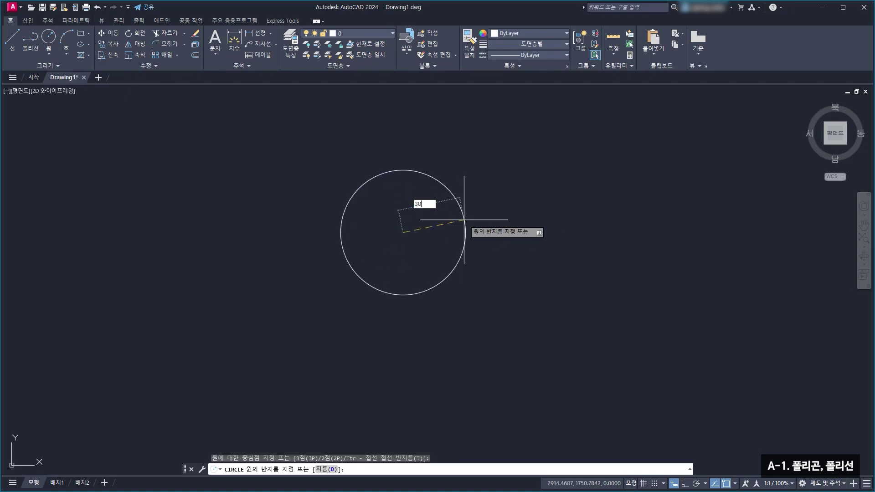
key(Return)
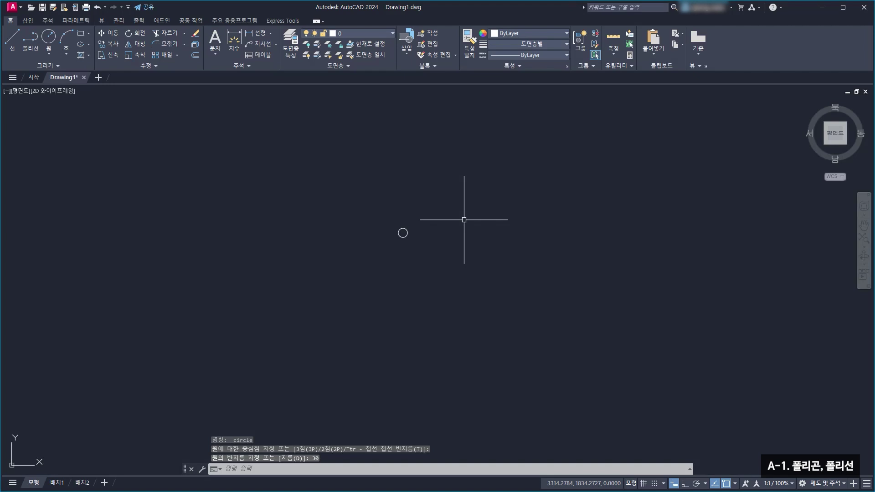
scroll(403, 230, up, 4)
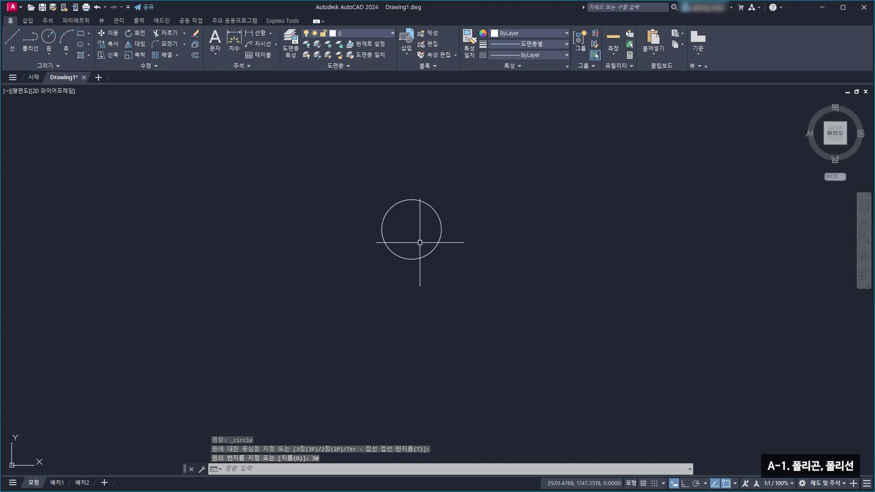
middle_drag(424, 221, 426, 231)
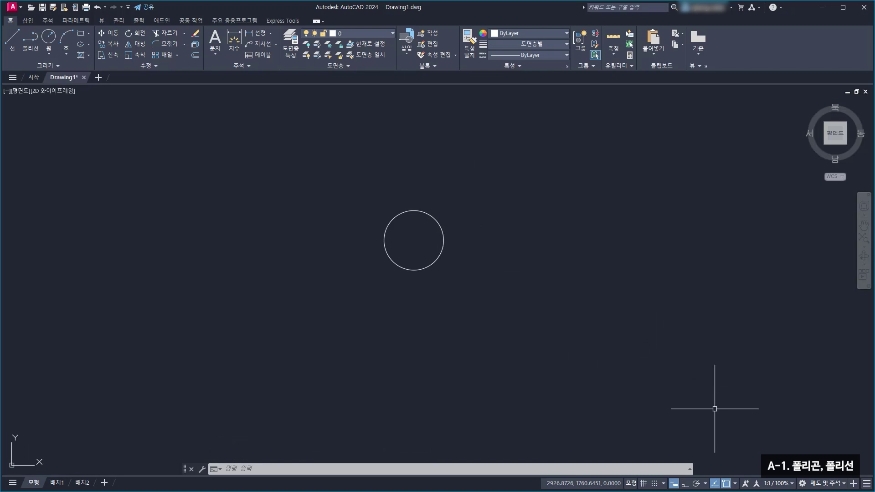
Check which object snap modes are enabled, including center and quadrant
click(735, 484)
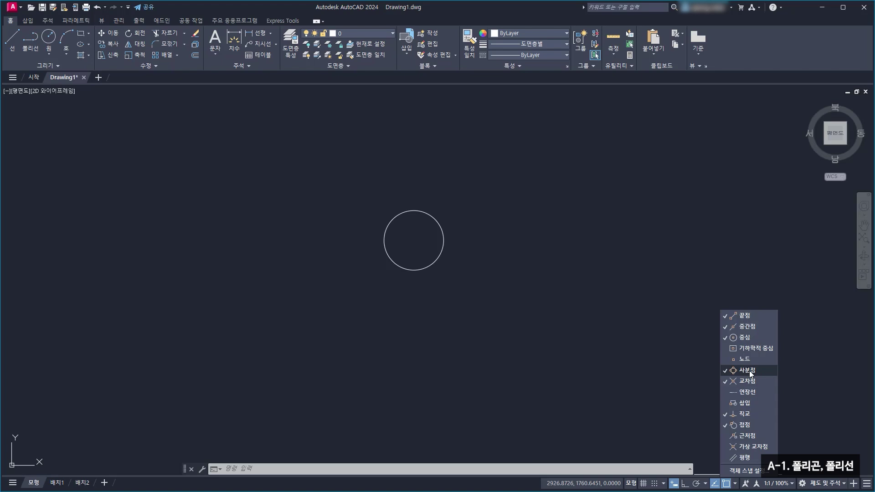
click(568, 337)
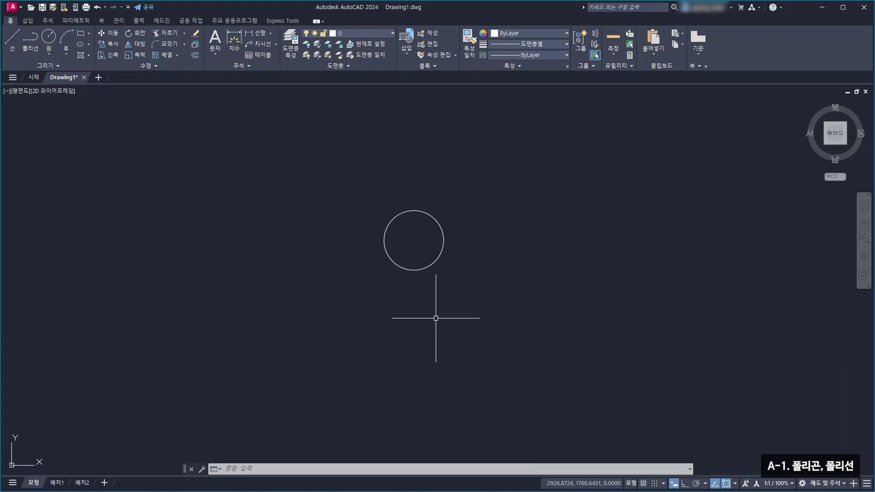
Draw a 5-sided polygon centred on the circle, inscribed in a circle of radius 30
scroll(424, 241, up, 2)
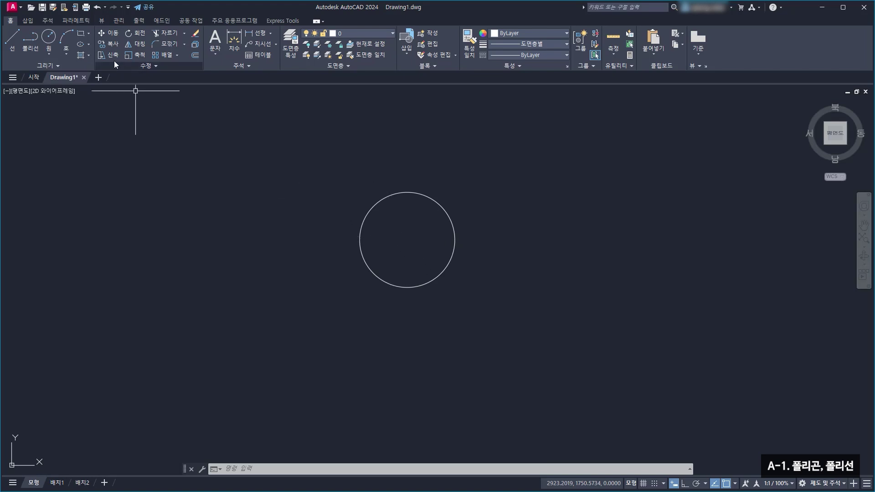
click(90, 33)
click(103, 70)
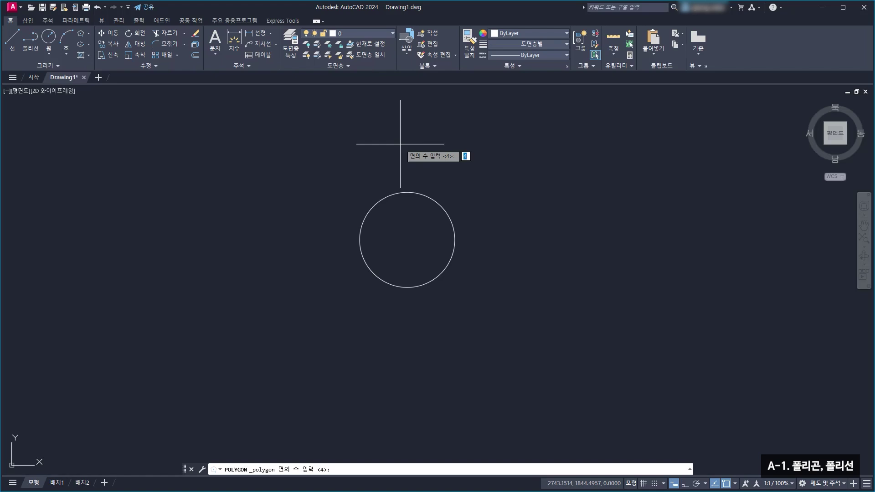
text(5)
key(Return)
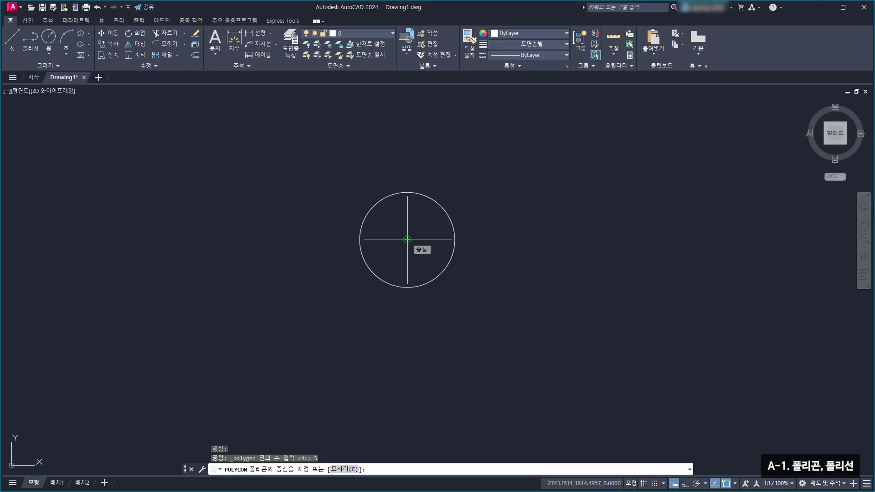
click(407, 239)
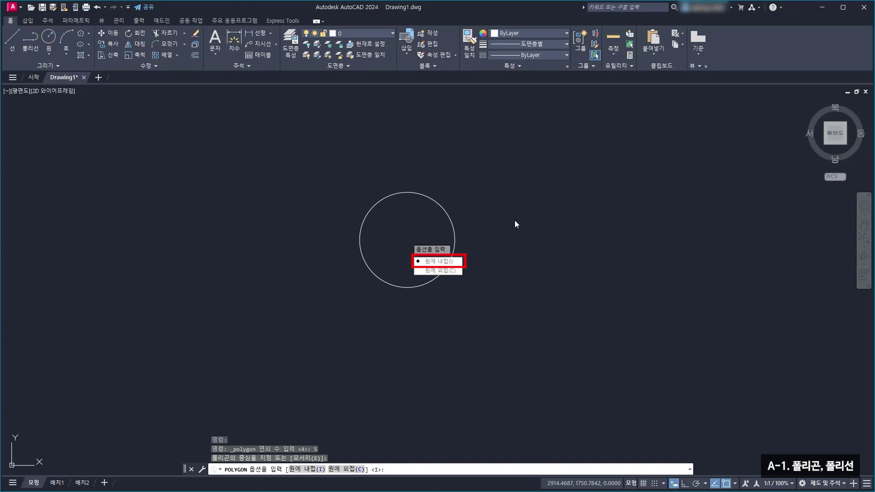
click(439, 262)
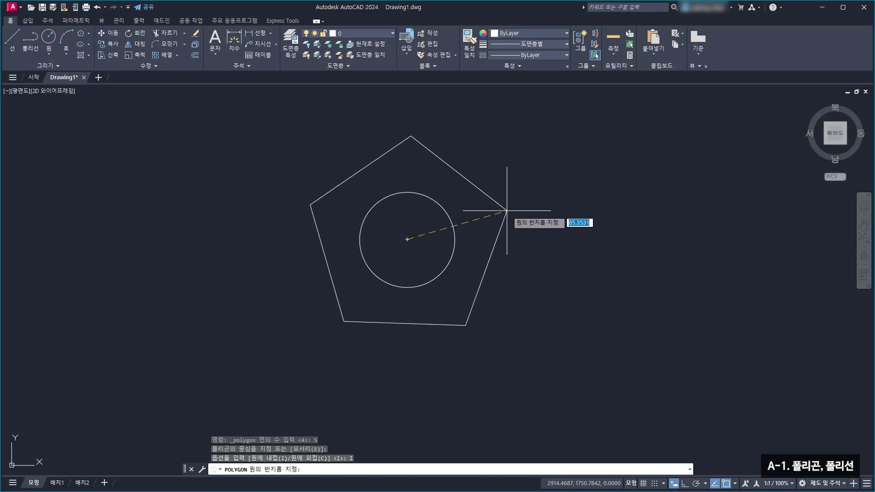
text(30)
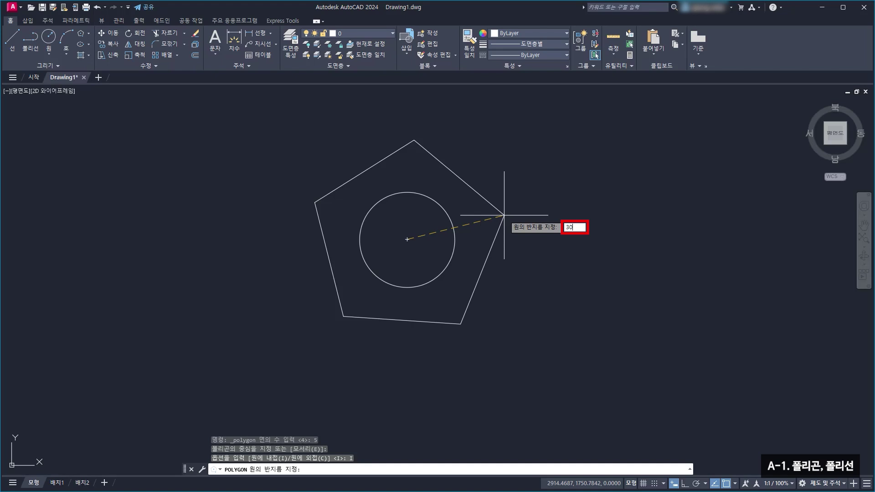
key(Return)
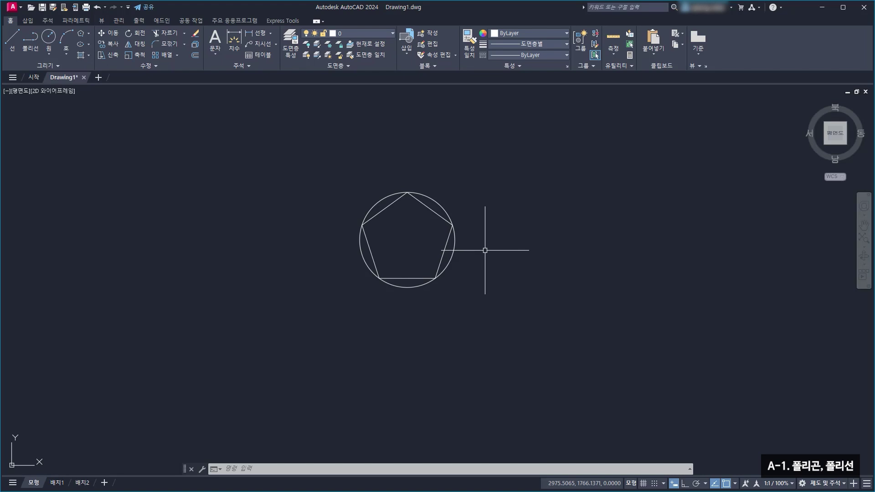
Draw a second 5-sided polygon from the same centre, circumscribed about a circle of radius 30
click(83, 34)
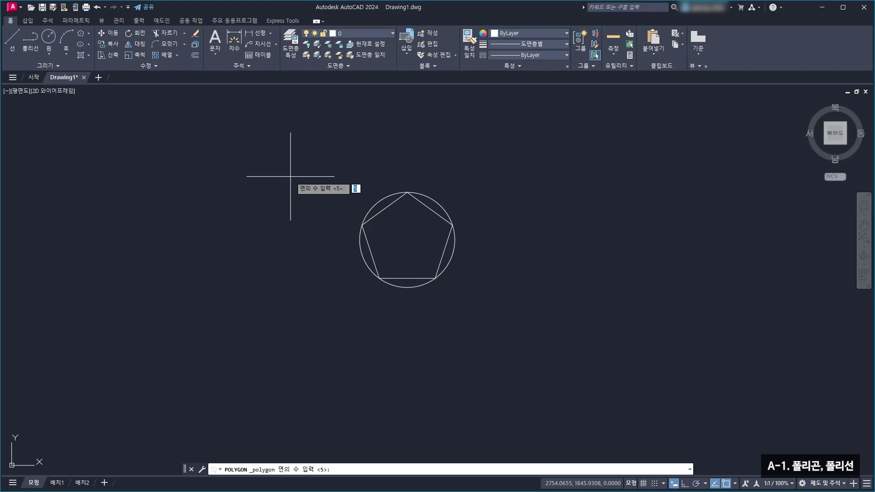
key(Return)
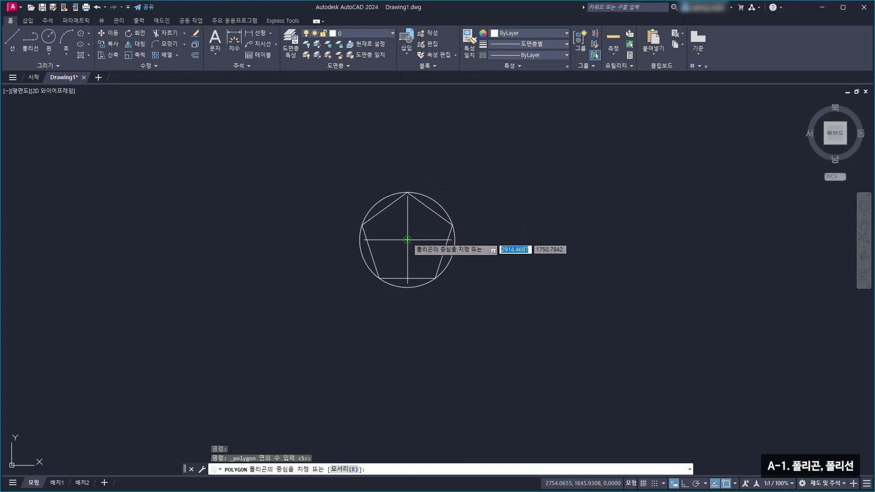
click(407, 239)
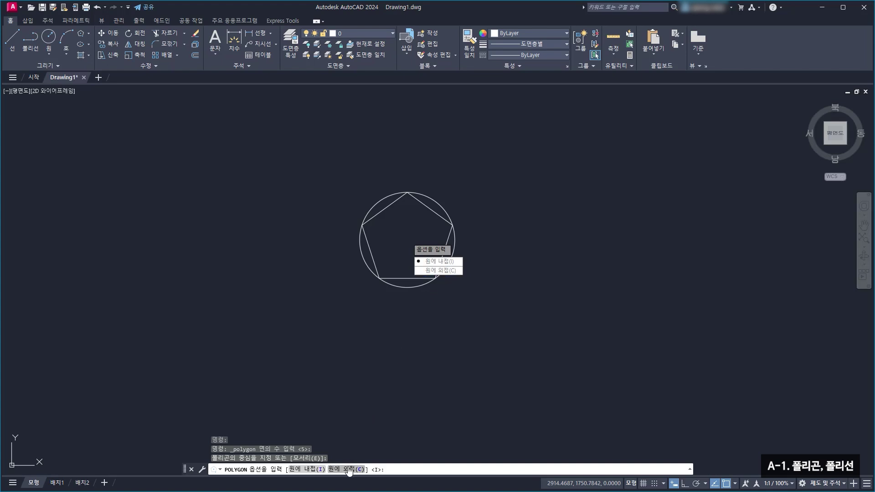
click(449, 272)
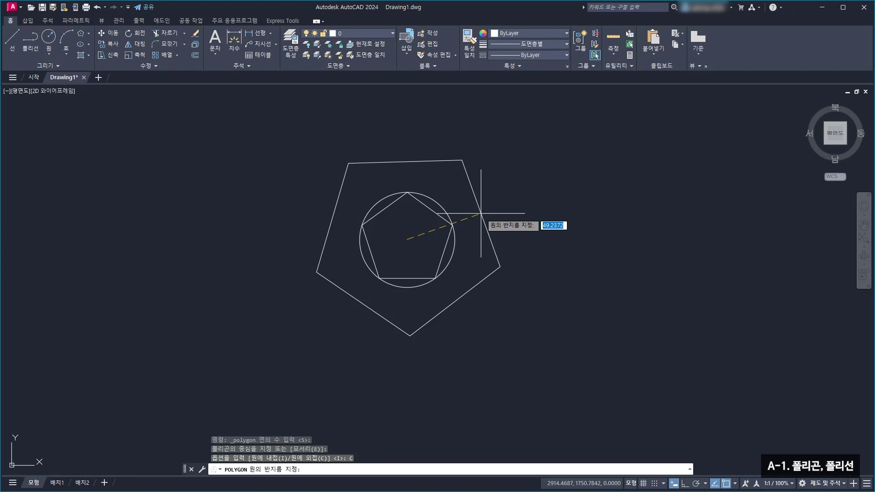
text(30)
key(Return)
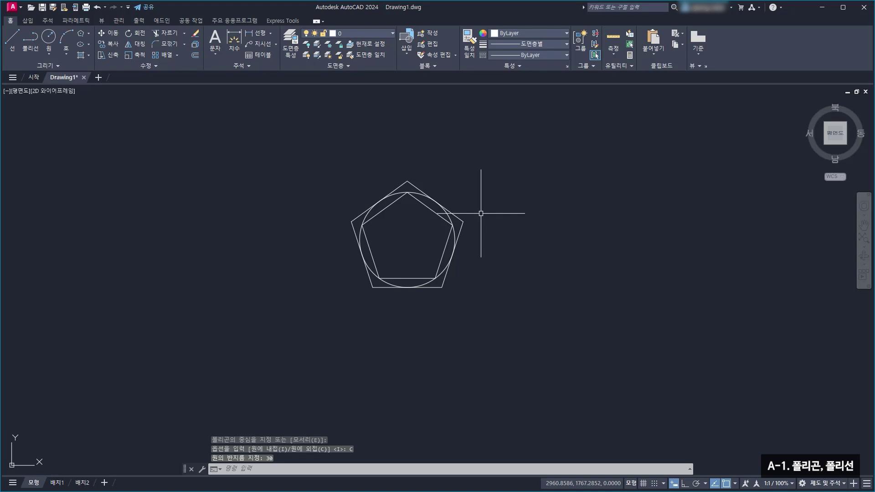
Select the outer and inner pentagons to compare how each relates to the circle, and clear the selection
click(457, 215)
scroll(469, 231, up, 2)
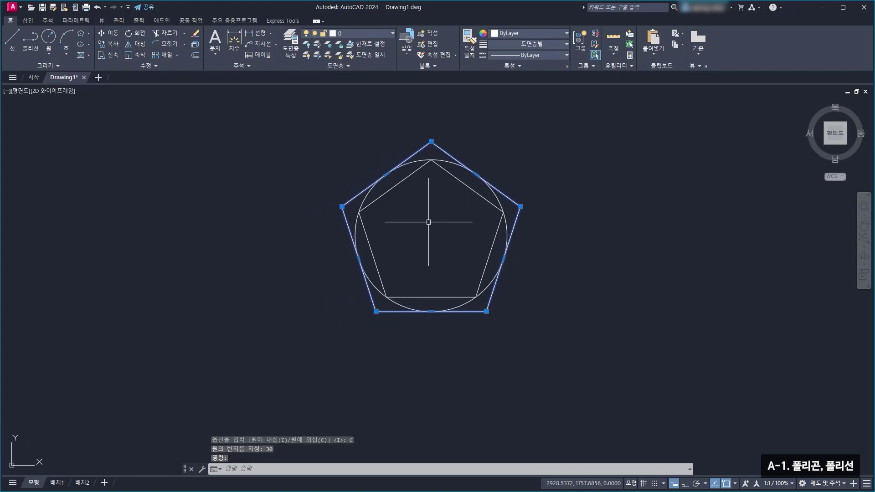
click(406, 181)
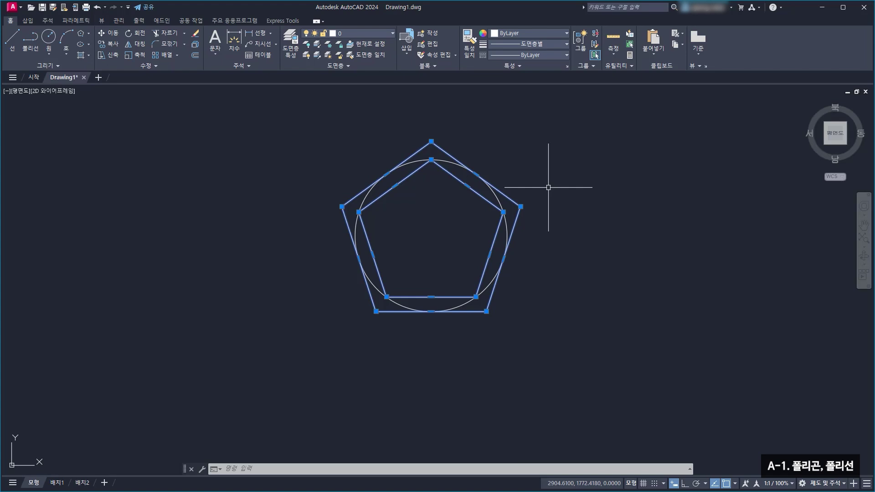
scroll(548, 187, down, 2)
scroll(580, 209, up, 1)
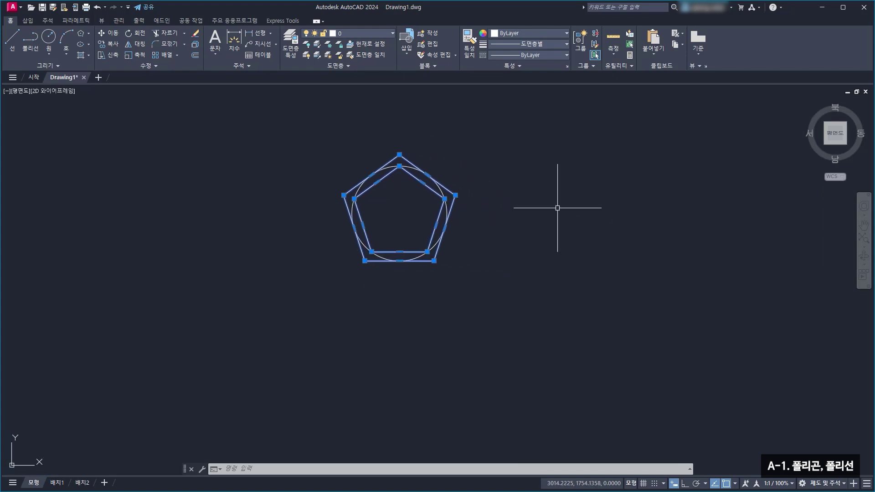
key(Escape)
Measure the radius of the circle between the two pentagons
scroll(458, 235, up, 2)
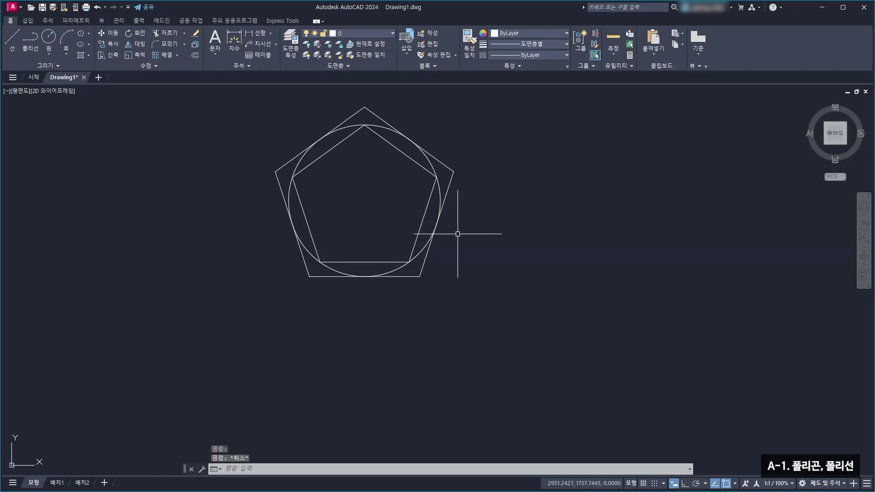
middle_drag(458, 235, 475, 253)
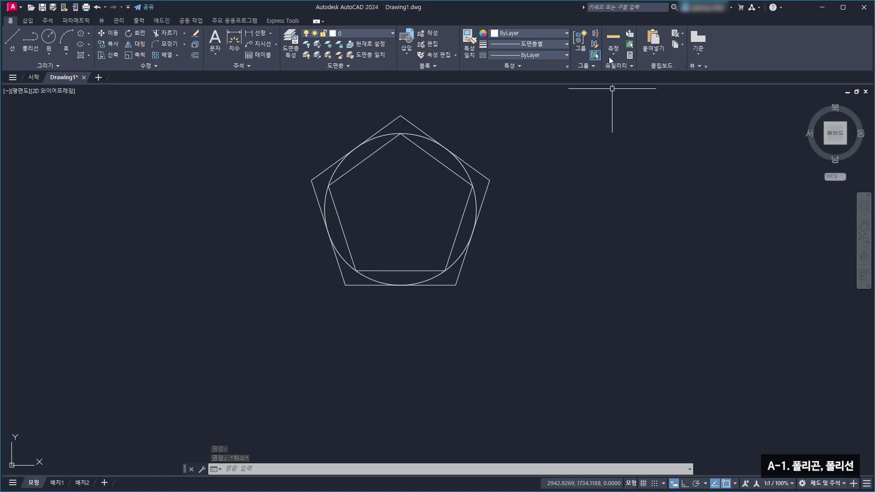
click(614, 51)
click(625, 107)
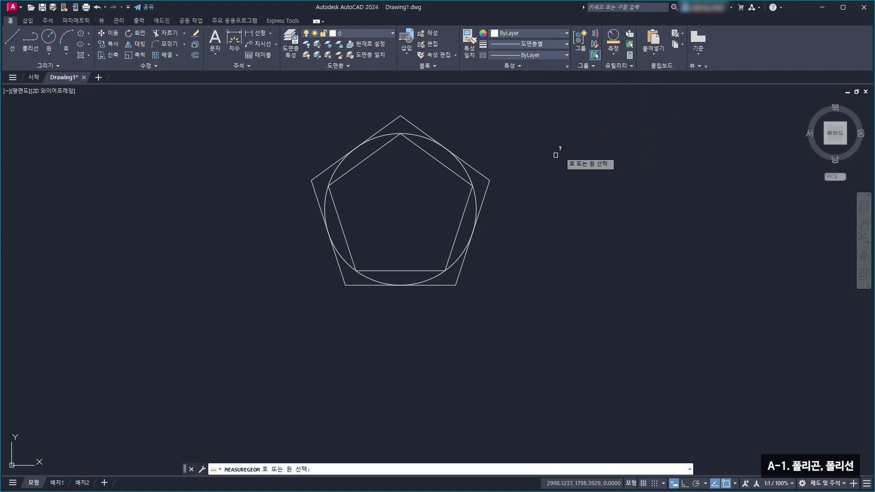
click(466, 173)
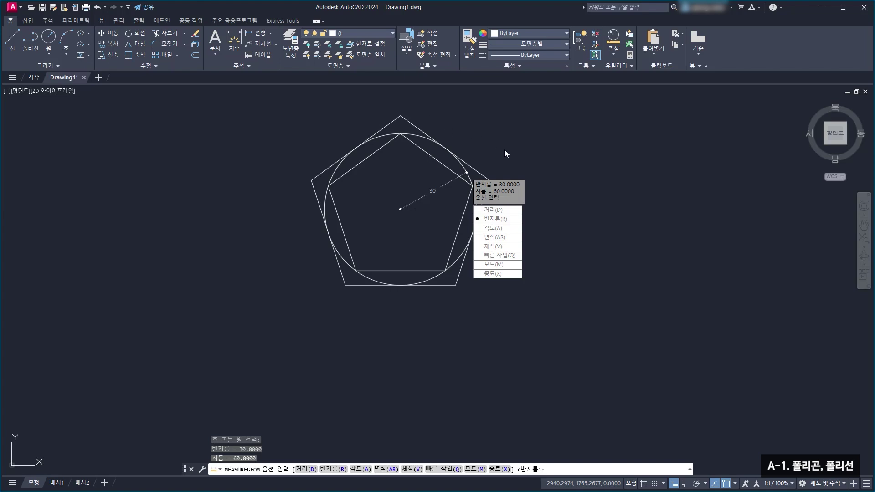
key(Escape)
Measure the length of the outer pentagon's bottom side between its two corner endpoints
click(614, 56)
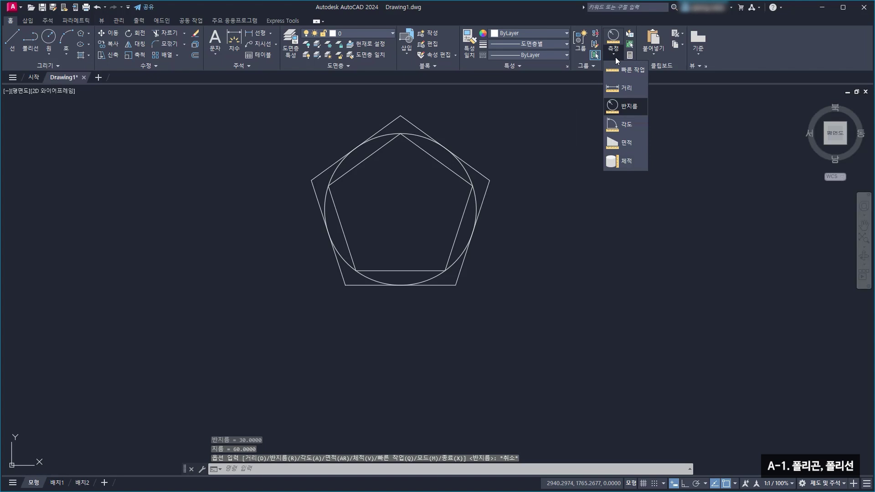
click(620, 88)
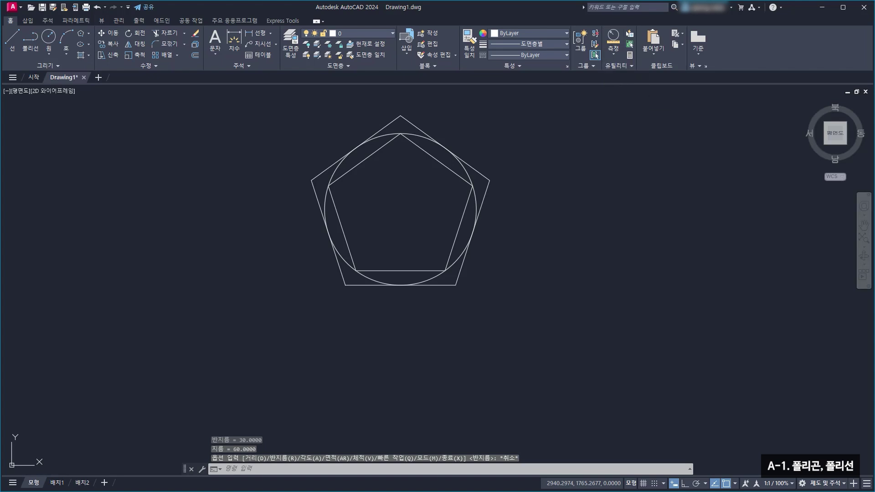
click(346, 285)
click(456, 285)
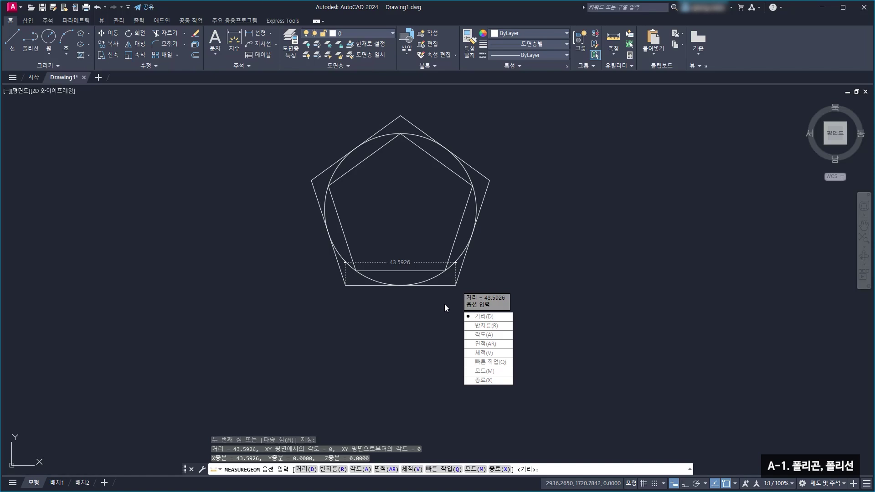
key(Escape)
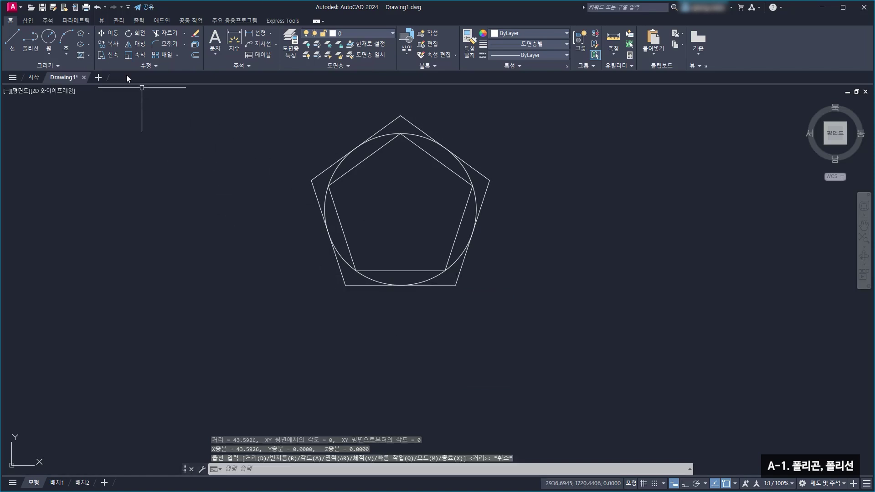
Draw a 3-sided polygon by the edge method beside the pentagons, with a horizontal base edge 50 long
click(83, 36)
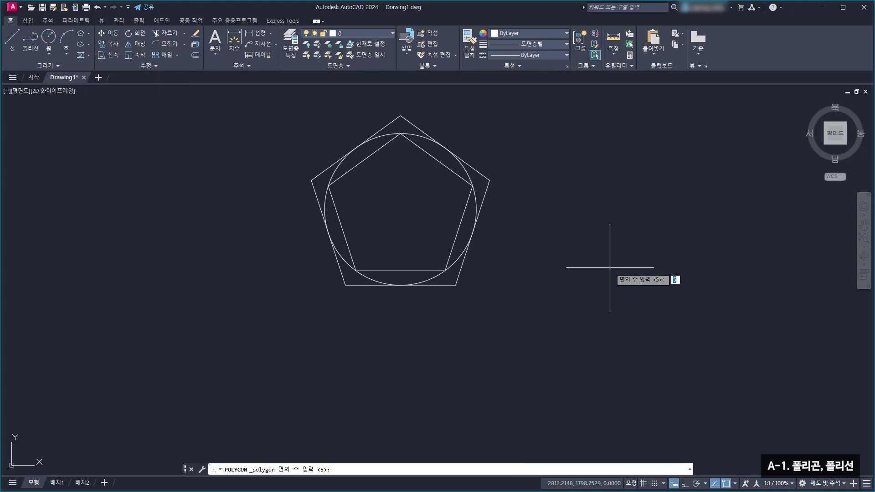
text(3)
key(Return)
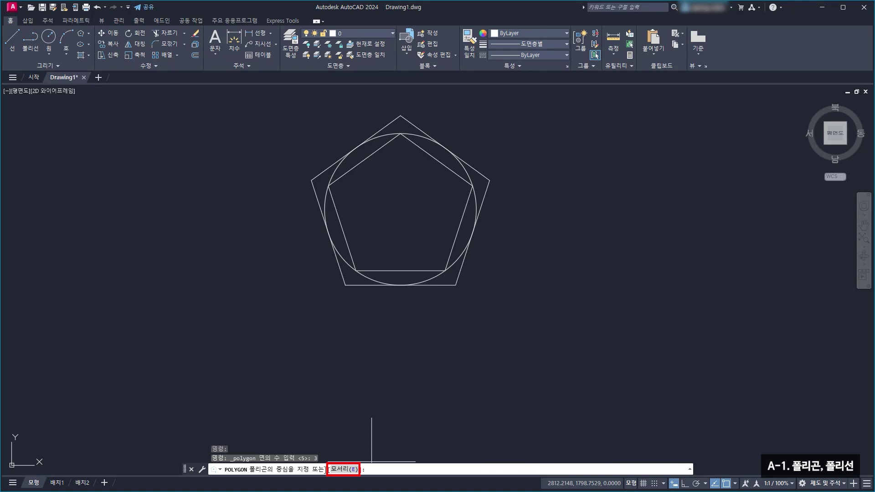
click(355, 470)
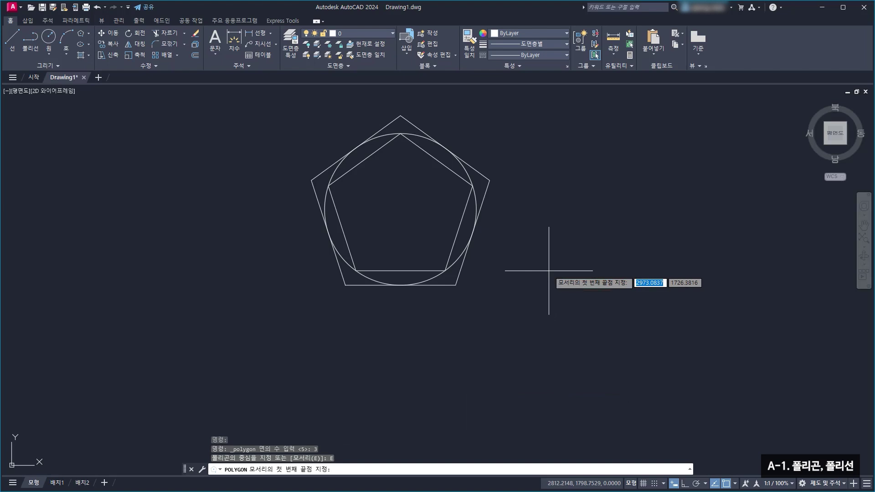
middle_drag(584, 259, 430, 274)
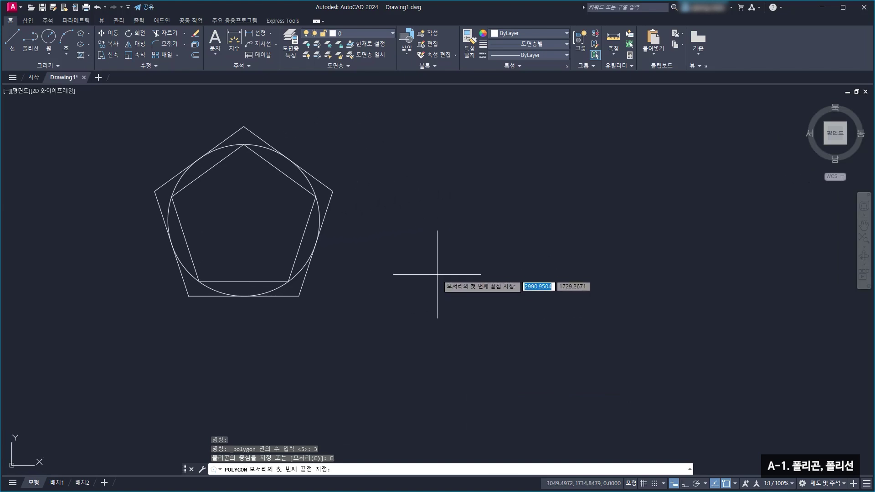
click(415, 270)
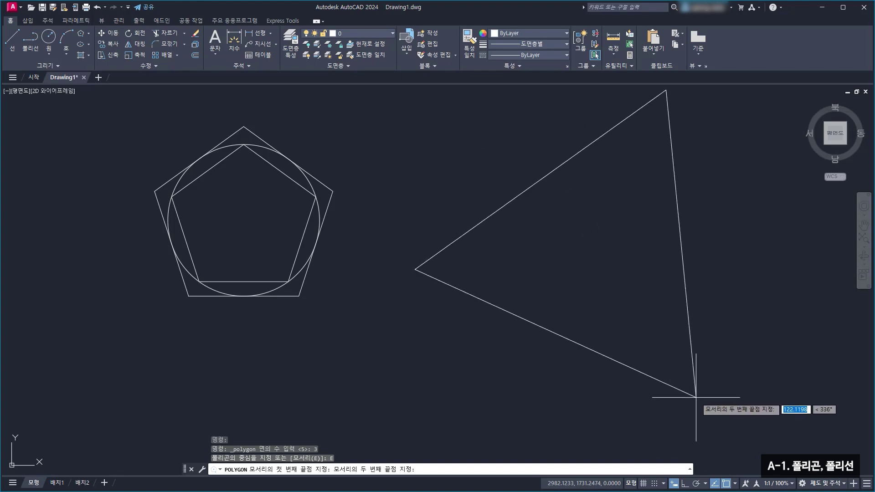
click(685, 484)
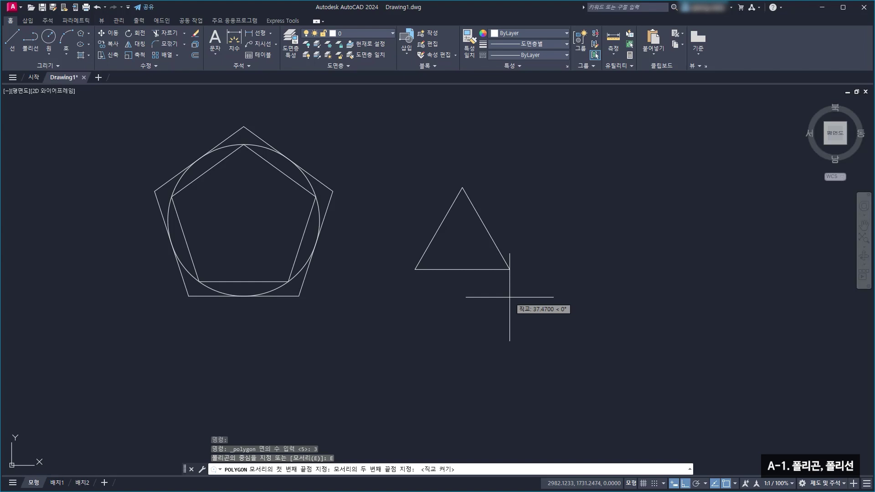
text(50)
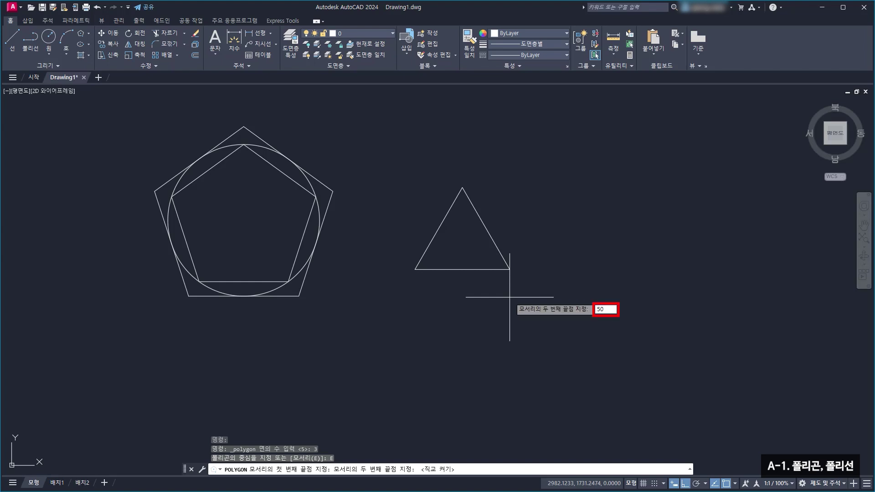
key(Return)
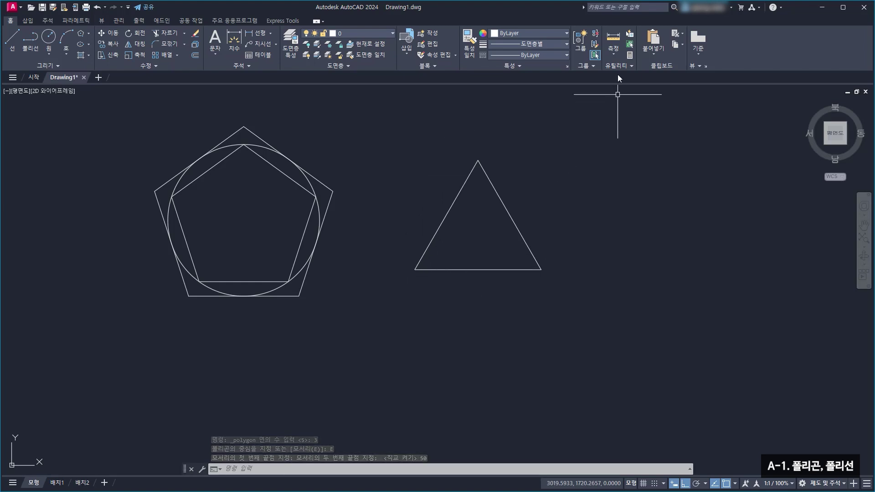
Measure the length of the triangle's base between its two corner endpoints
click(615, 54)
click(626, 88)
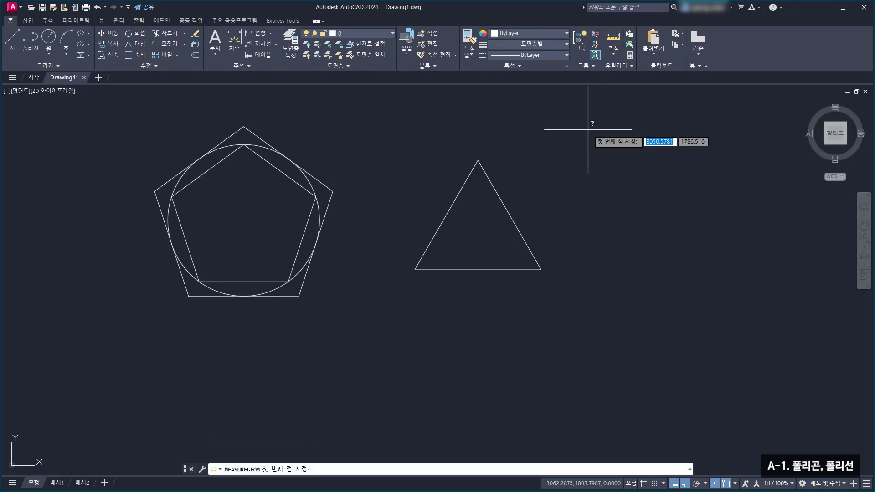
click(422, 265)
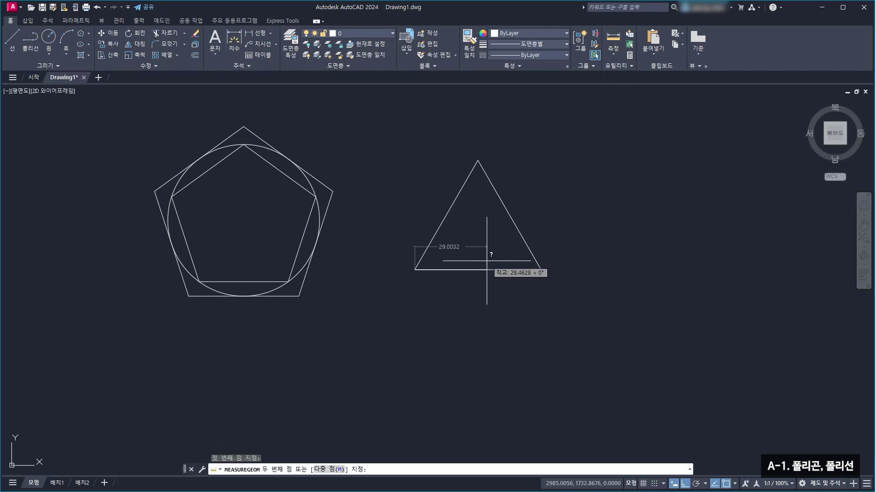
click(540, 269)
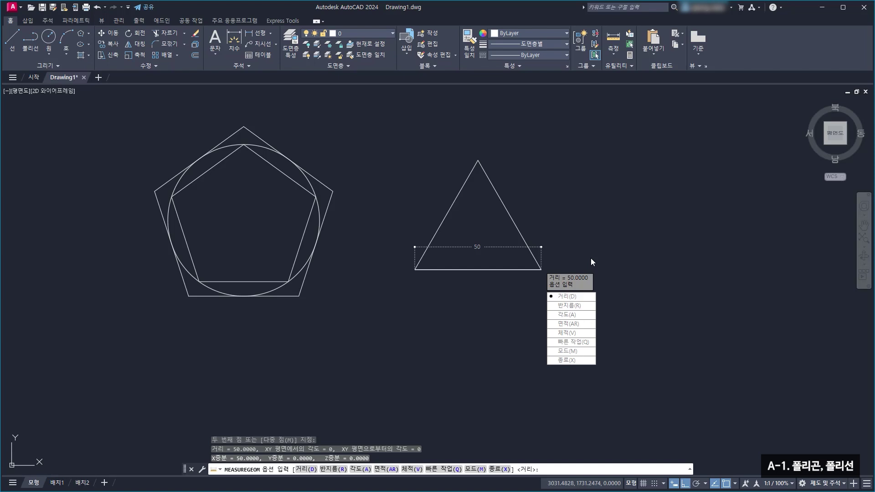
key(Escape)
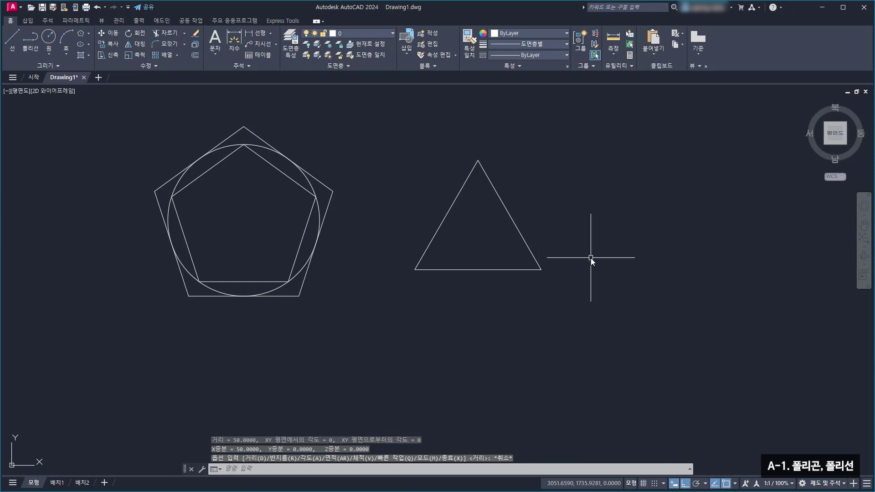
Draw an L-shape from two separate lines beyond the triangle, about 37 down and about 64 across
scroll(498, 244, down, 3)
middle_drag(729, 251, 512, 250)
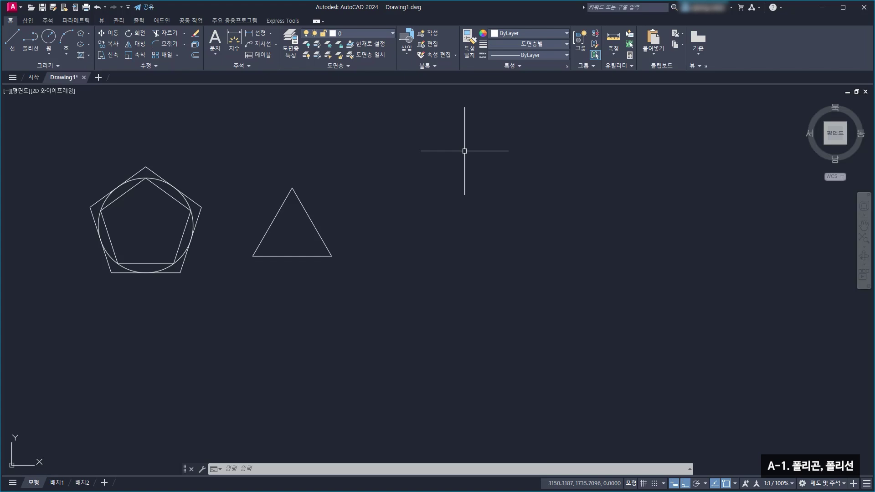
click(89, 33)
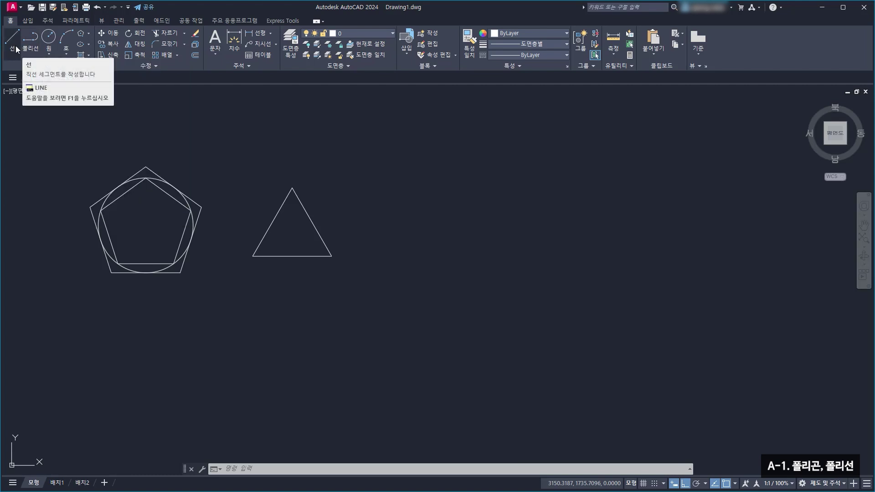
click(13, 39)
middle_drag(488, 234, 434, 234)
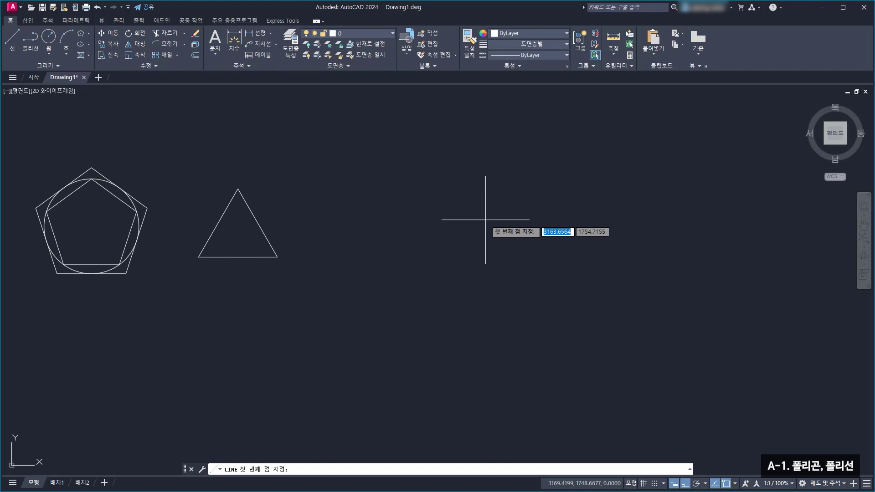
click(366, 149)
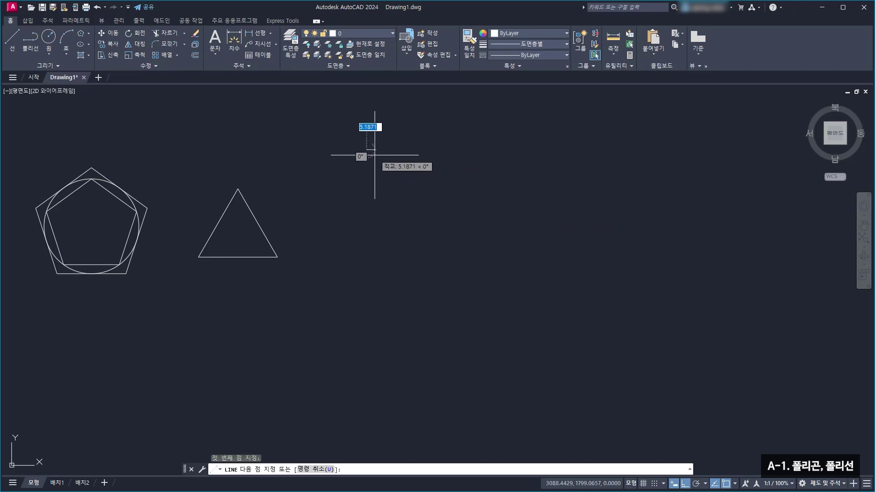
click(381, 208)
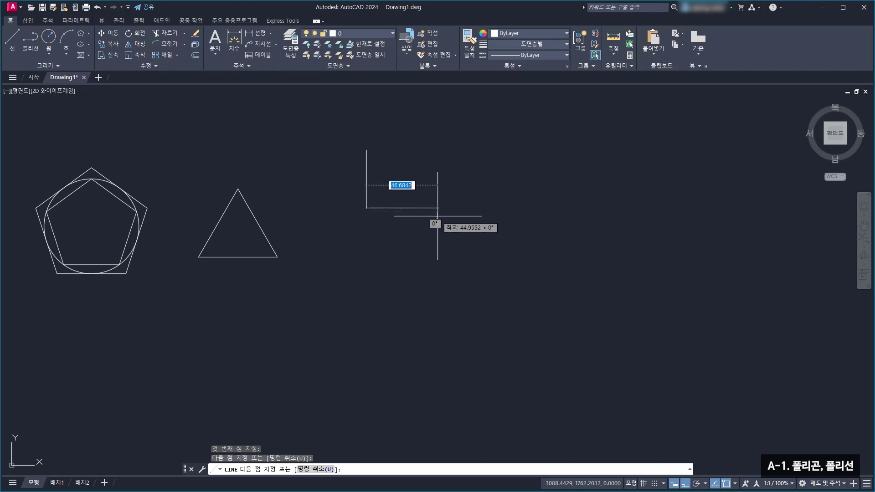
click(465, 221)
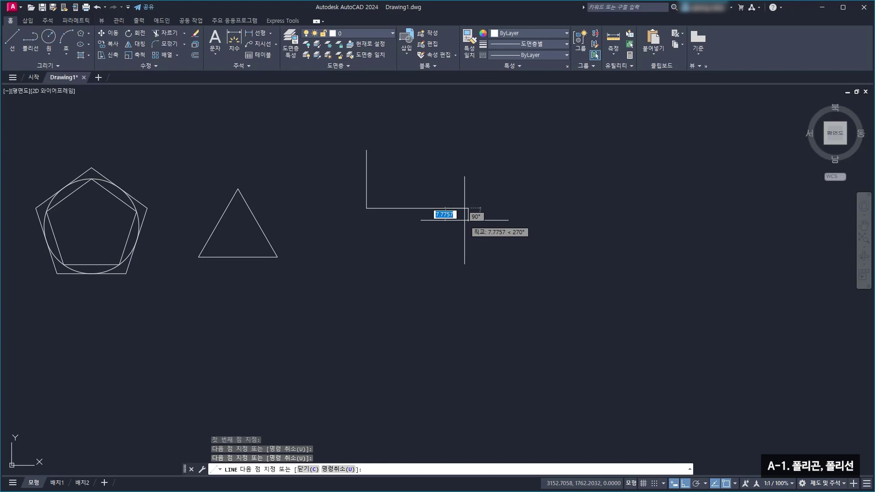
key(Escape)
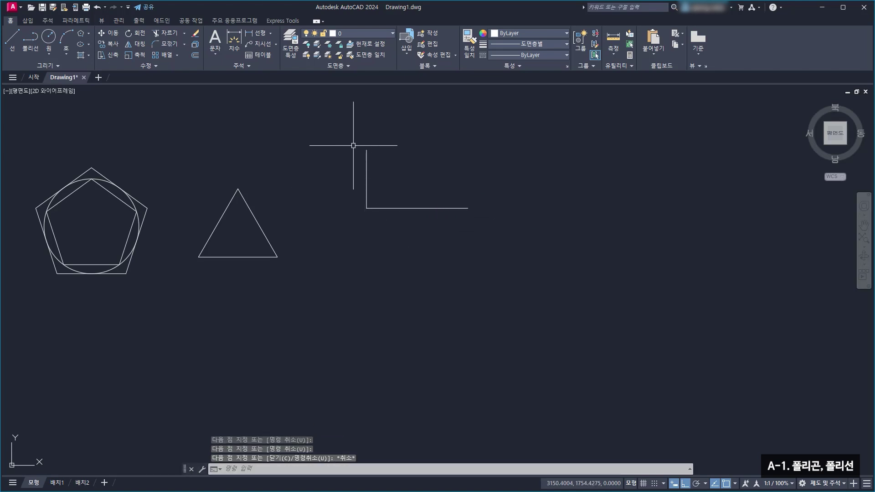
Show the object properties and inspect the two lines of the L-shape together, then clear the selection
click(105, 21)
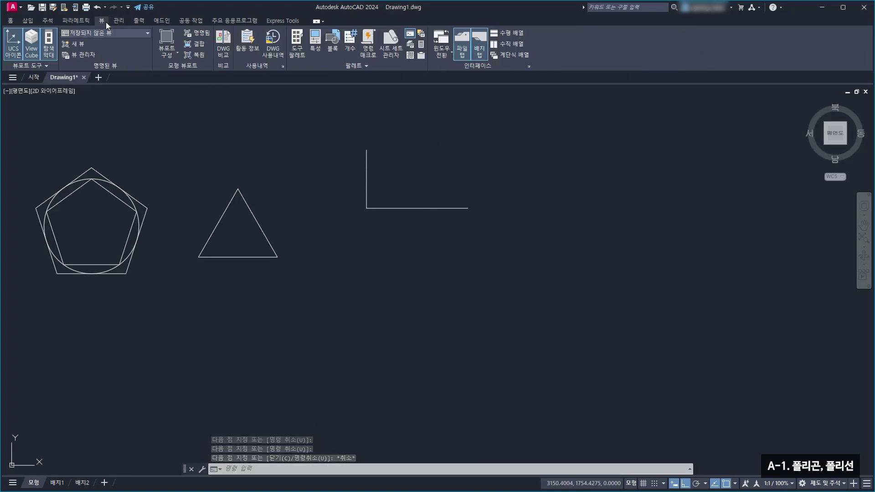
click(317, 49)
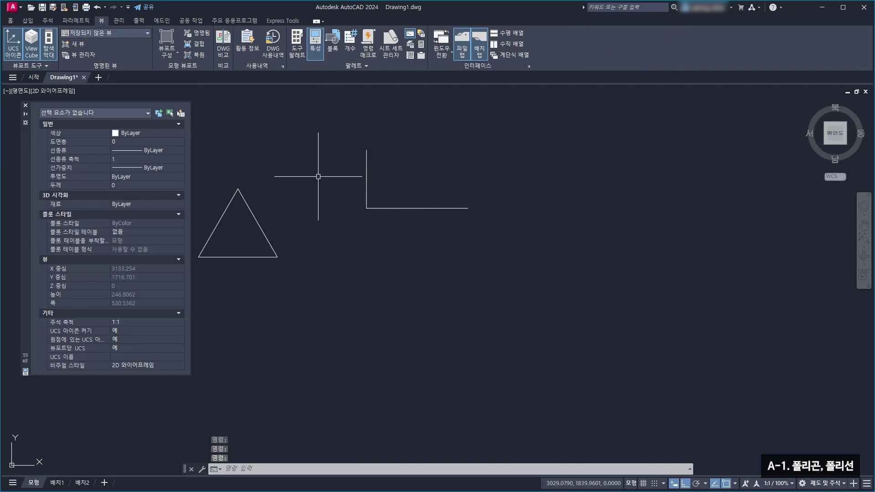
click(366, 180)
click(384, 208)
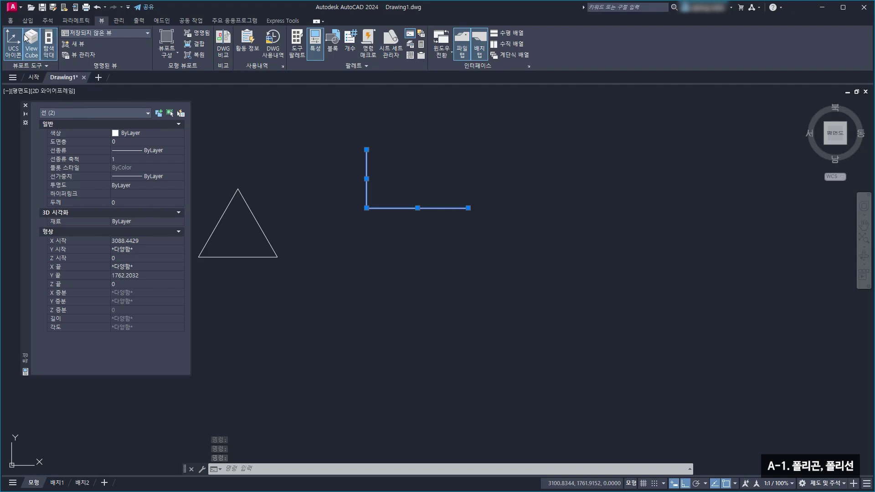
click(10, 20)
key(Escape)
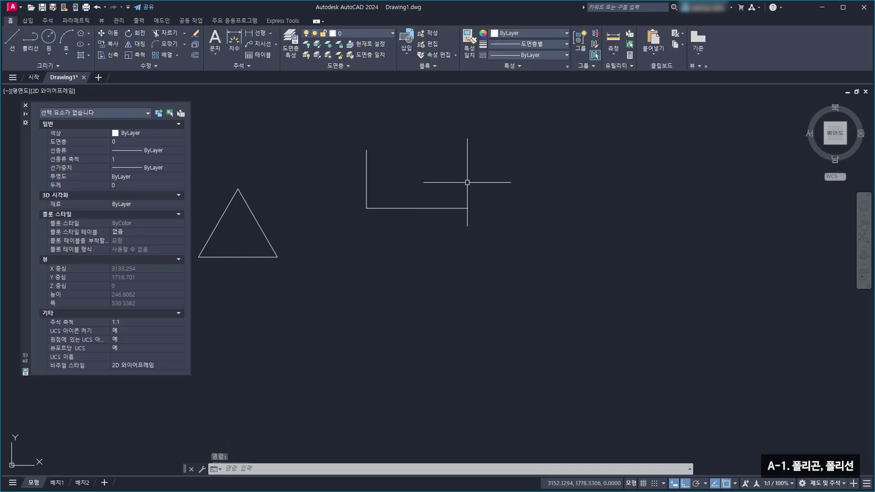
Draw a matching L-shape as a single polyline beside the first one, about 39 down and about 67 across
middle_drag(578, 190, 532, 194)
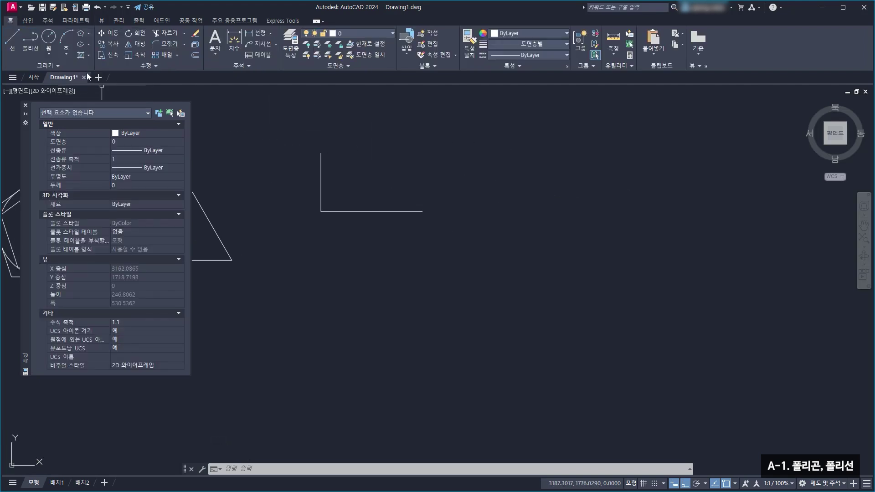
click(29, 43)
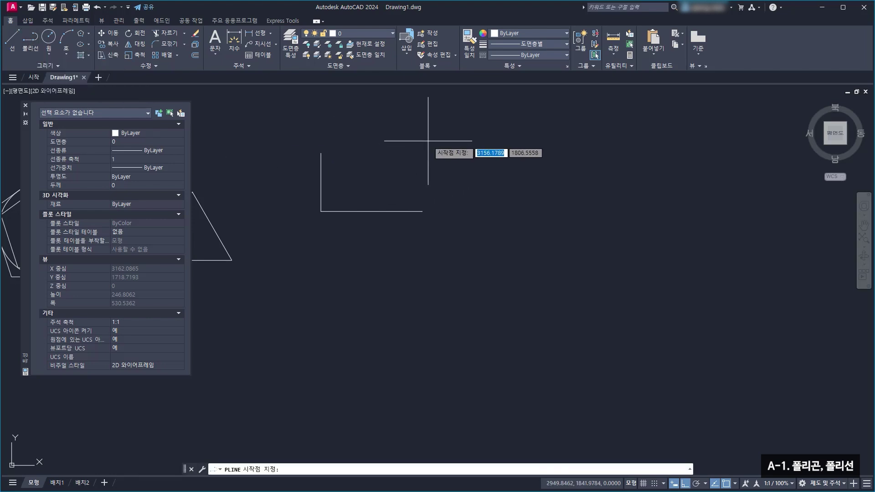
click(471, 149)
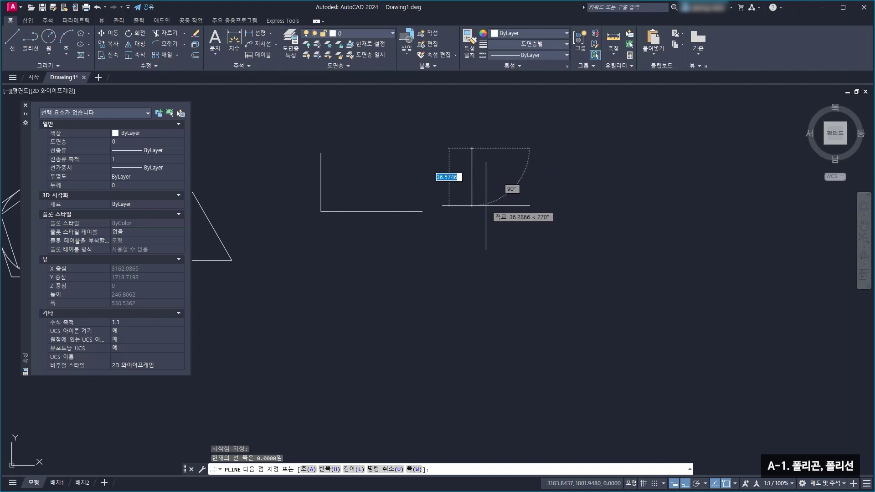
click(472, 211)
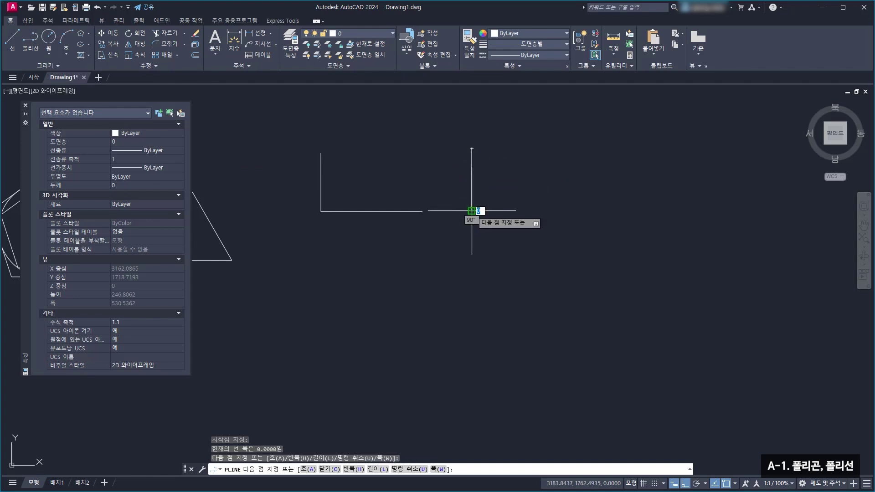
click(577, 211)
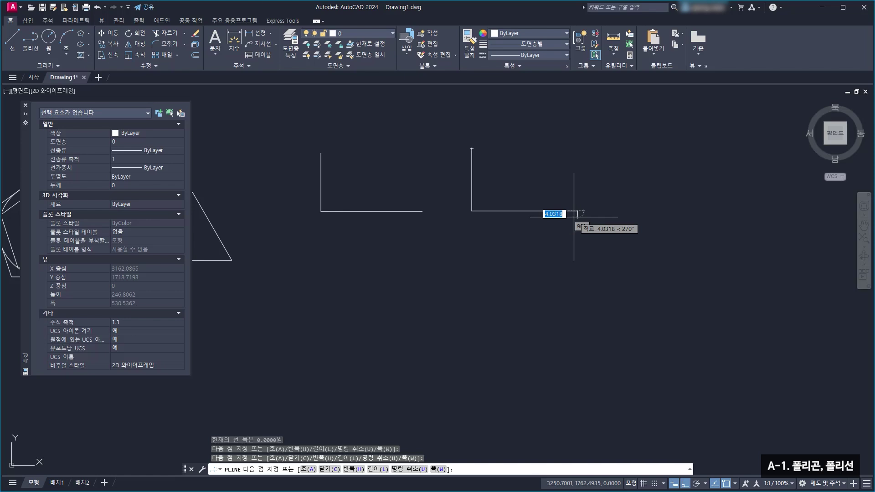
key(Escape)
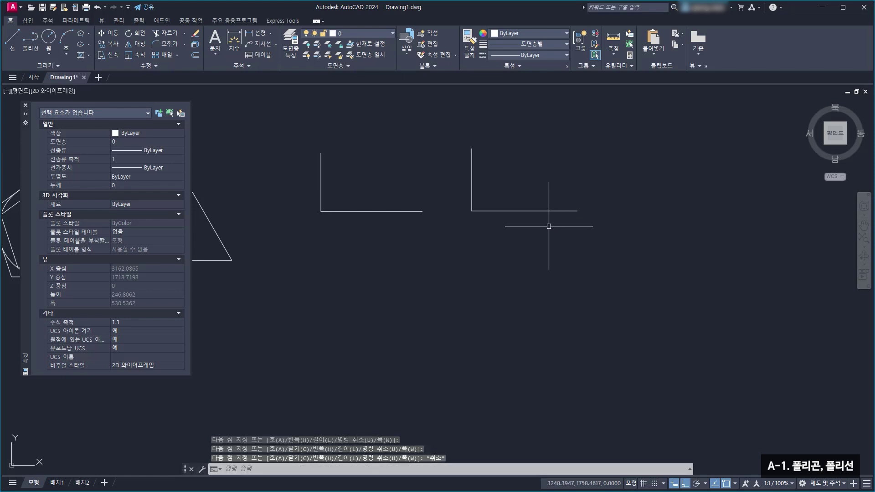
Select both segments of the first L-shape to check their object type, and clear the selection
click(365, 211)
click(321, 187)
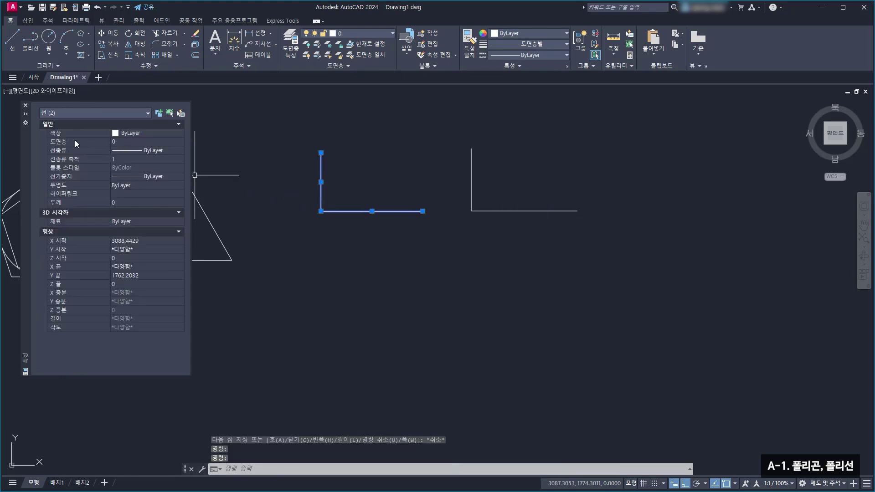
key(Escape)
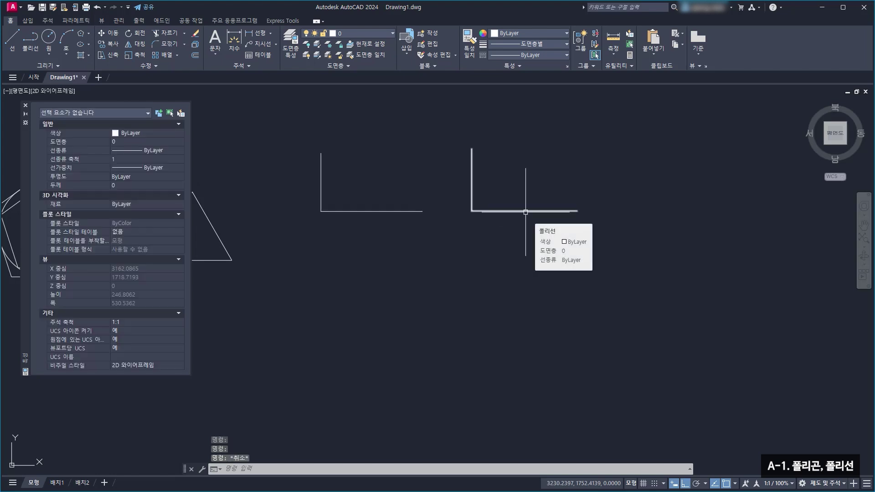
Explode the L-shaped polyline and select its two segments to check their object type
click(526, 212)
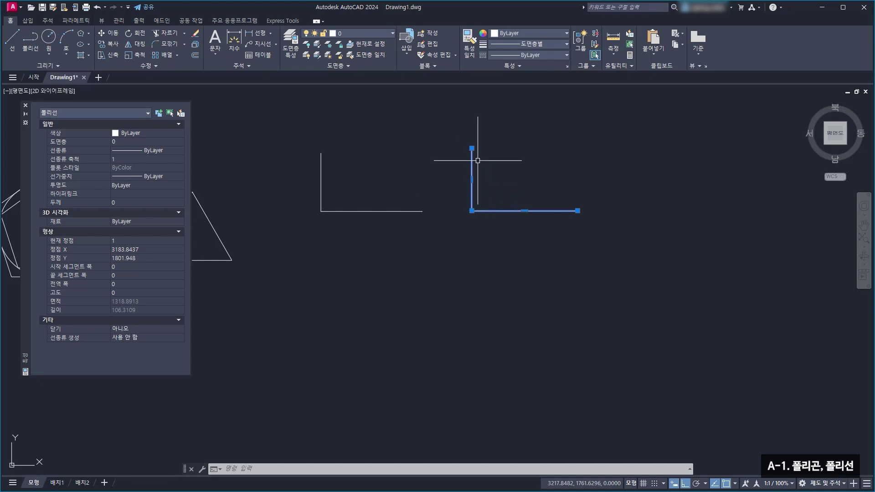
click(196, 44)
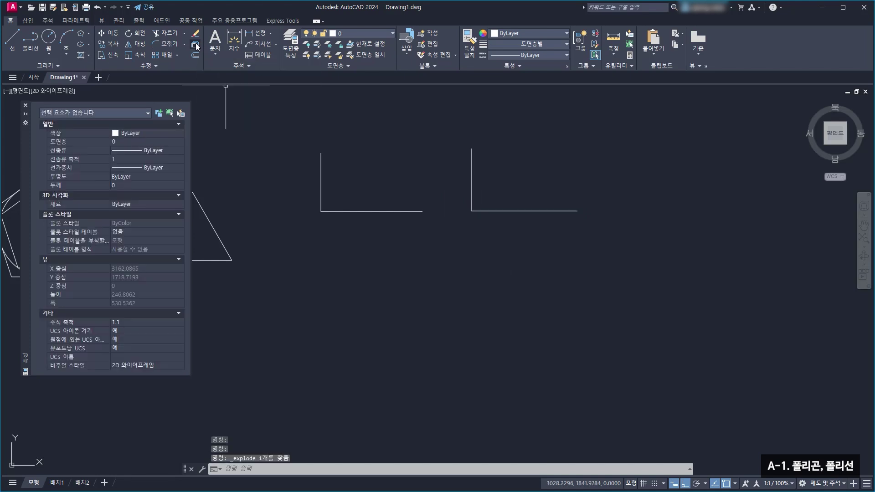
click(472, 187)
click(487, 210)
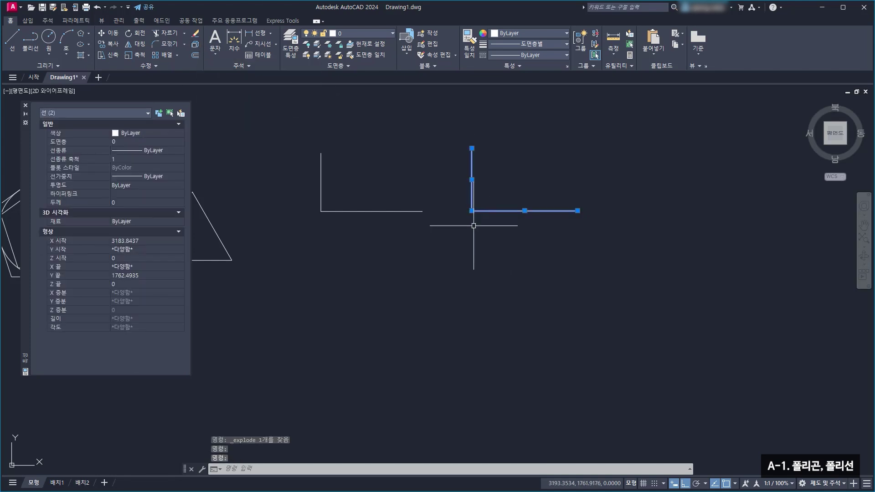
key(Escape)
Join the two exploded segments of the second L-shape into a single polyline
click(494, 189)
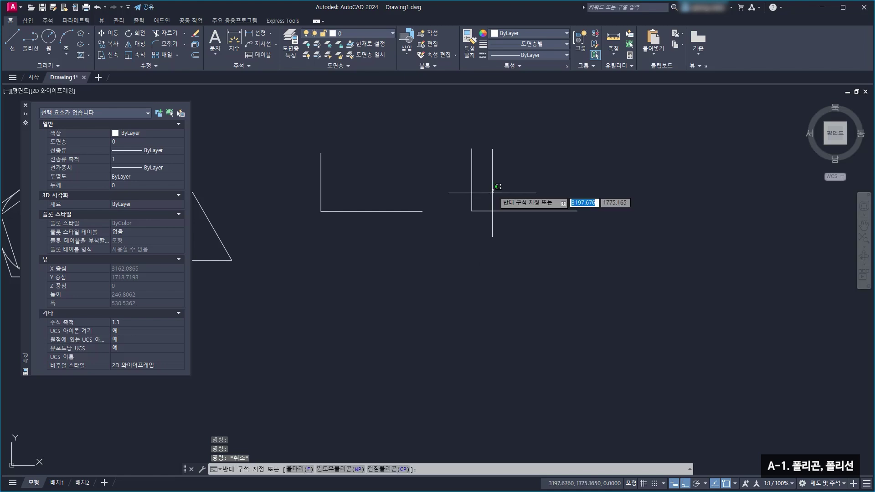
click(469, 223)
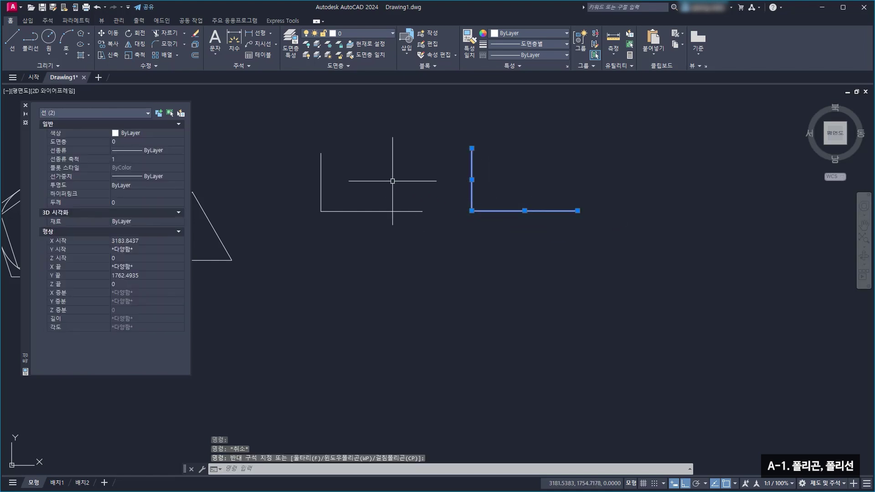
click(174, 68)
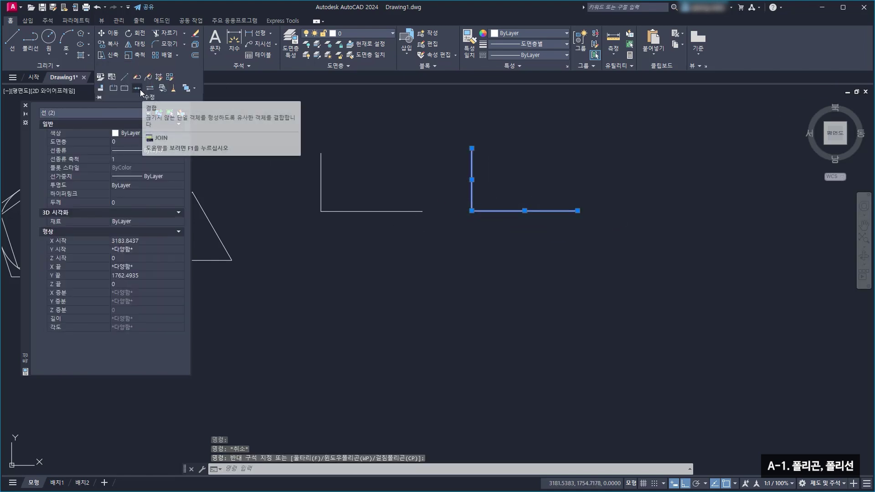
click(141, 89)
Select the joined L-shape to check its object type, and clear the selection
click(502, 187)
click(506, 184)
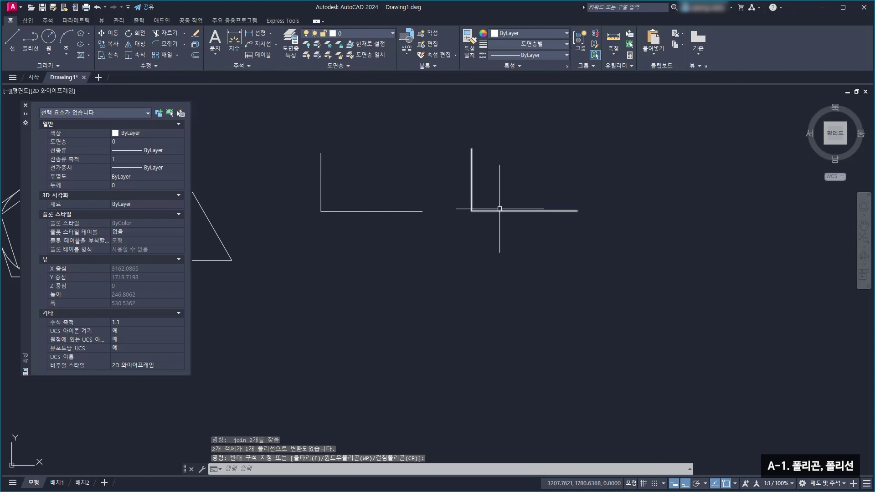
click(499, 210)
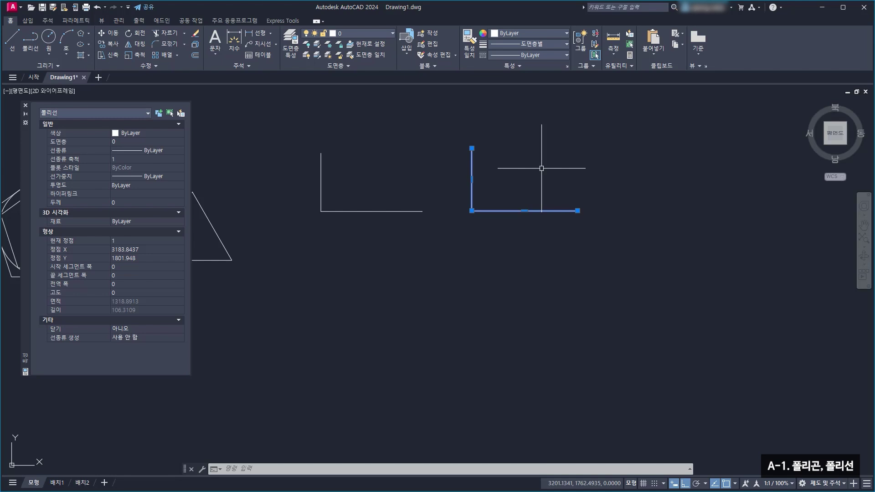
key(Escape)
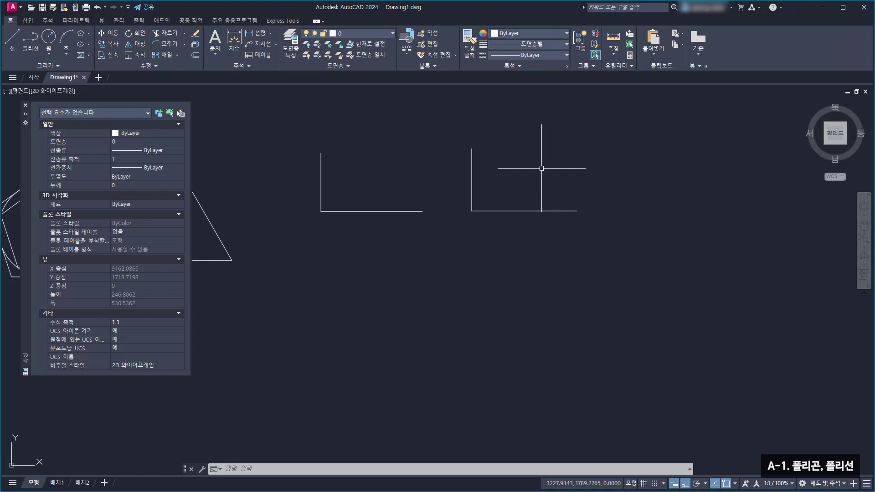
Start a polyline below the first L-shape
click(30, 39)
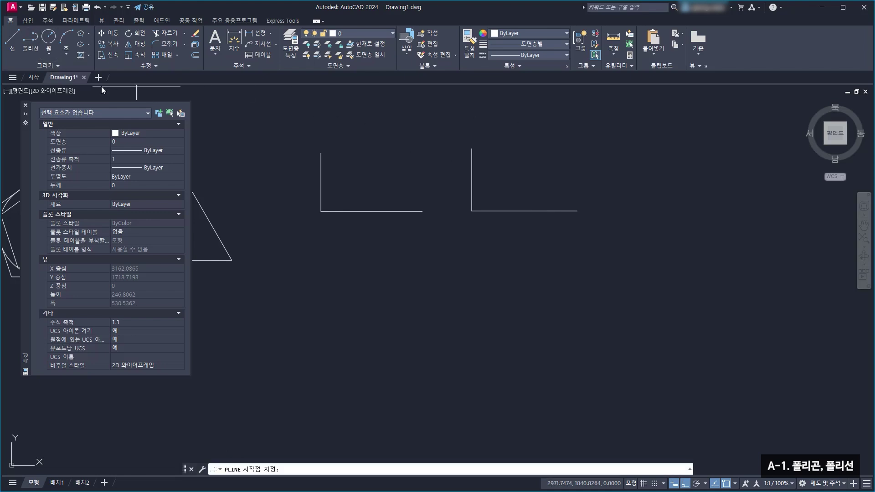
click(337, 277)
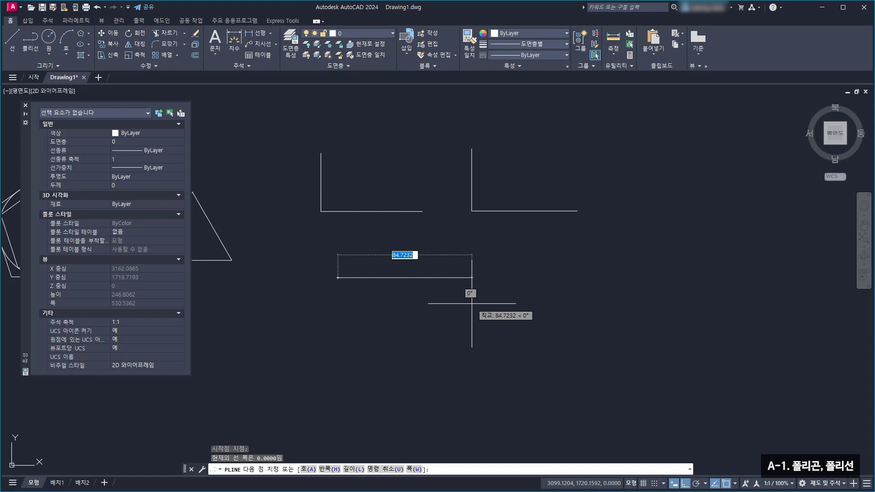
Draw three stepped segments about 92 across, 50 down and 80 across, and undo all three within the polyline command
click(484, 287)
click(485, 357)
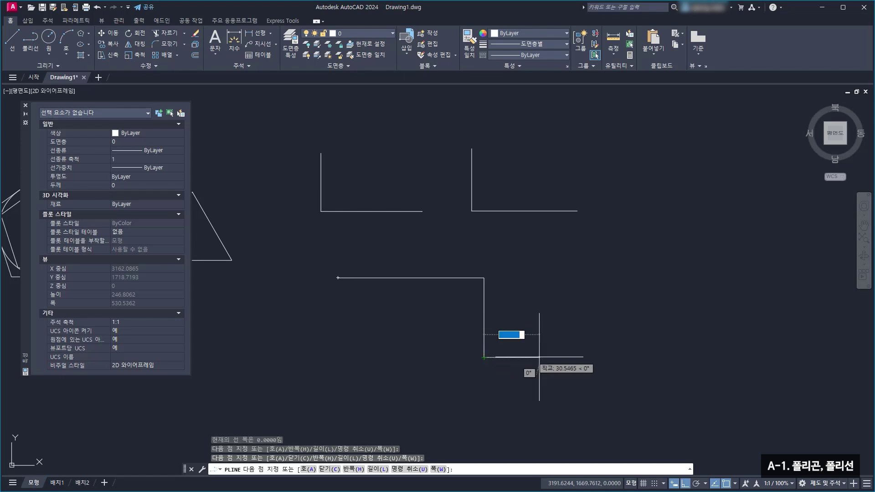
click(611, 357)
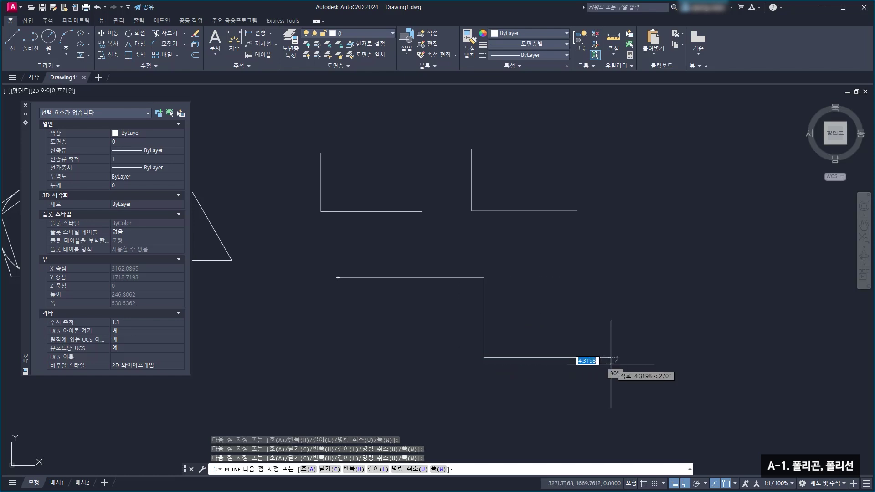
click(418, 470)
click(417, 470)
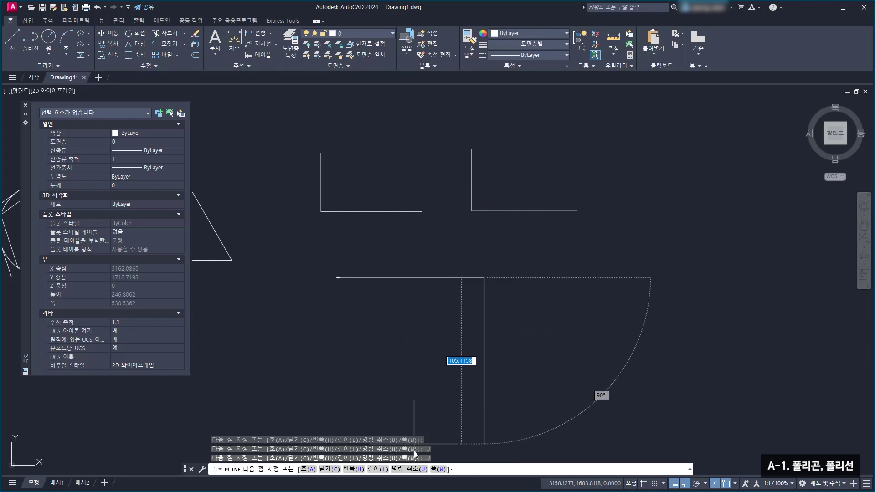
click(416, 470)
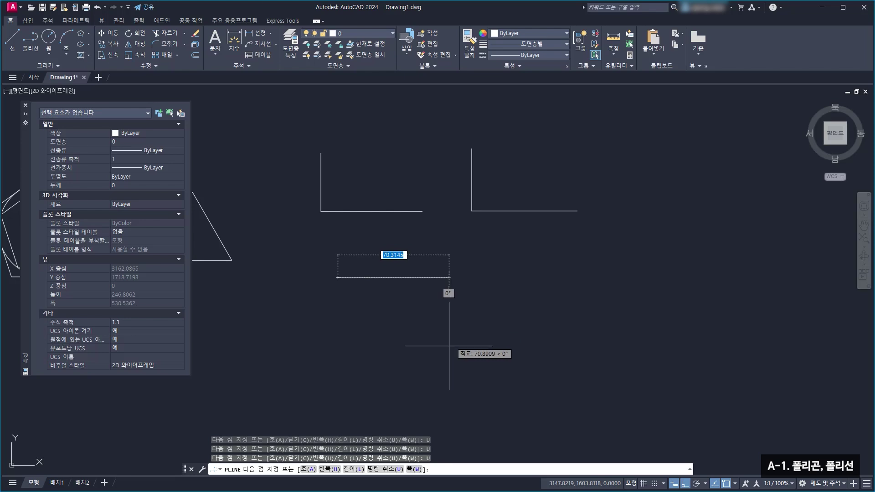
Set both the start width and the end width of the polyline to 5
click(418, 469)
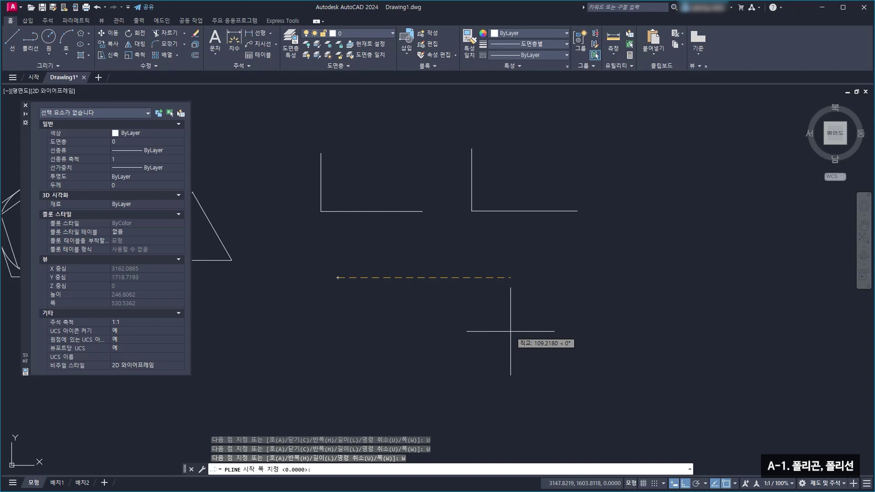
text(5)
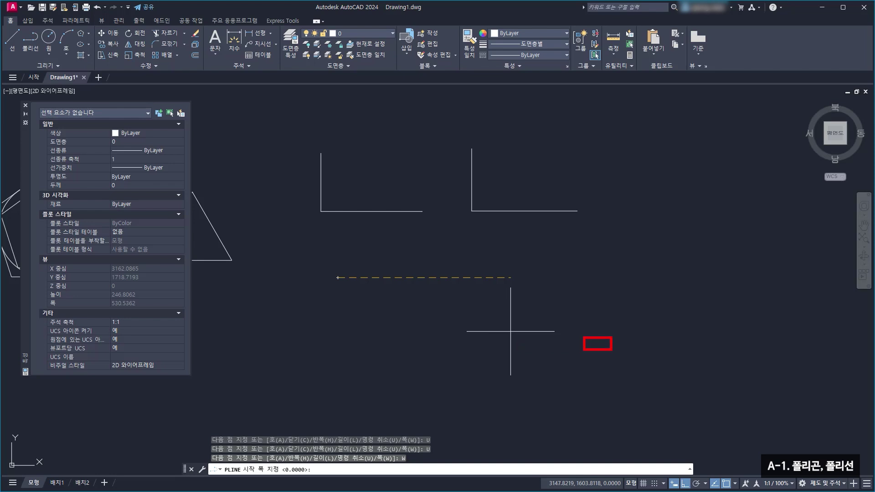
key(Return)
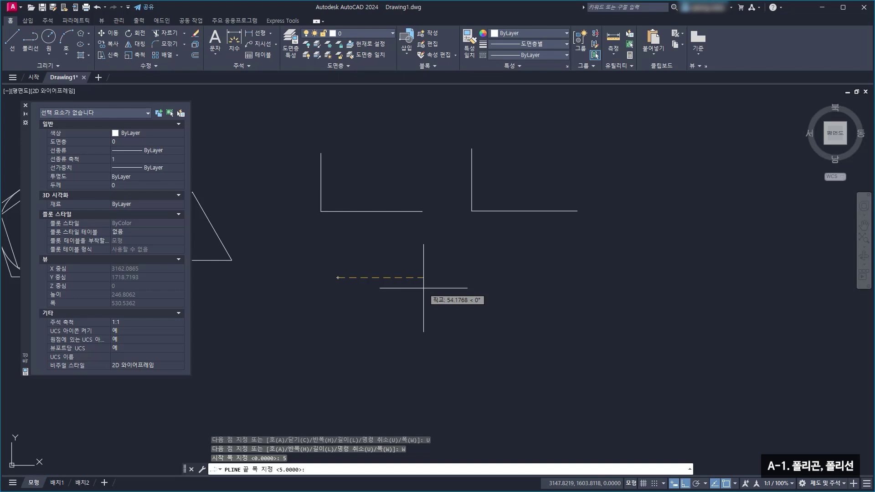
key(Return)
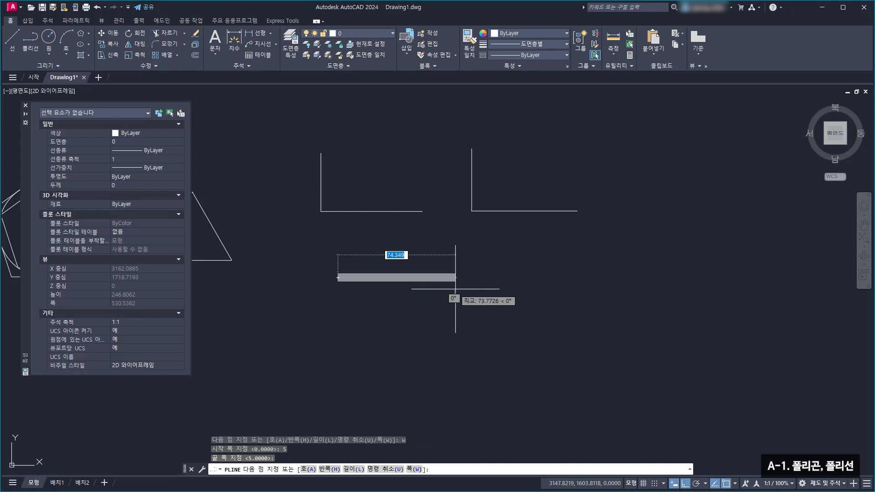
Draw the thick polyline as a rectangle 50 wide and 30 high, and close it back to its start point
text(50)
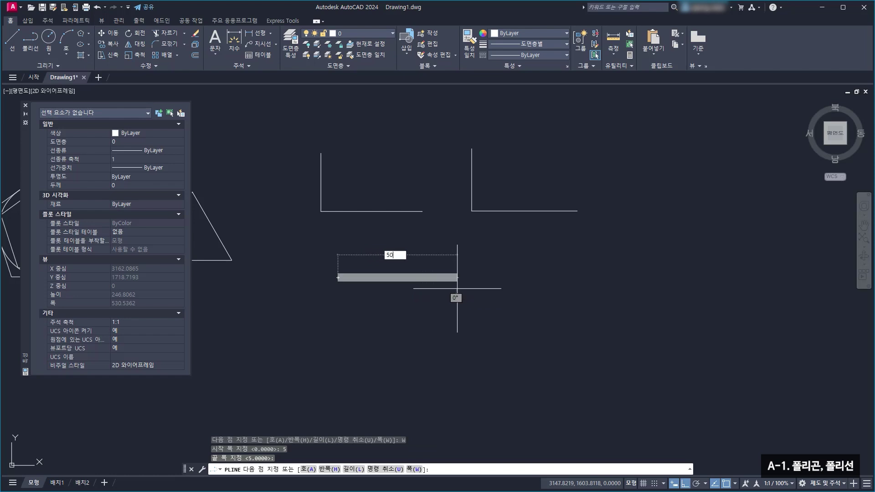
key(Return)
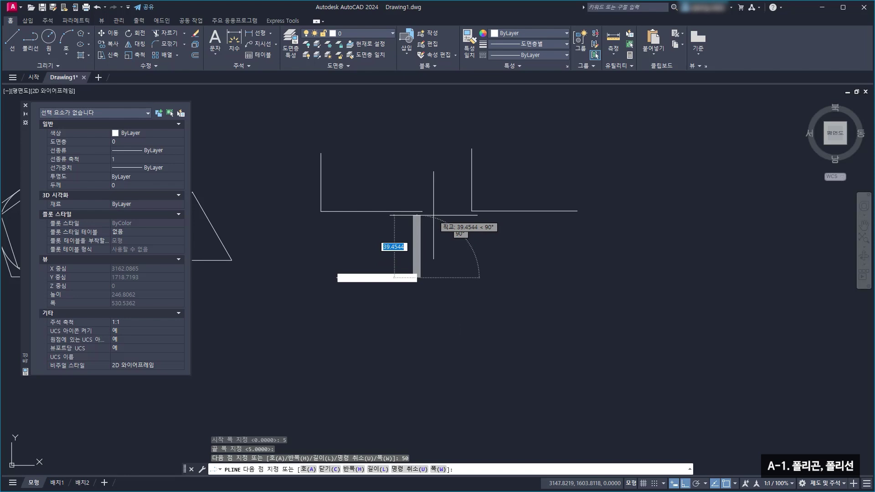
text(30)
key(Return)
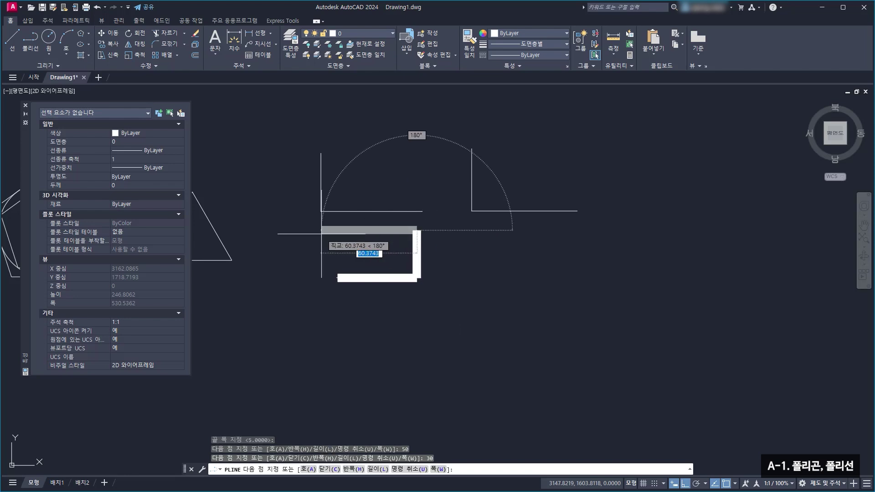
text(50)
key(Return)
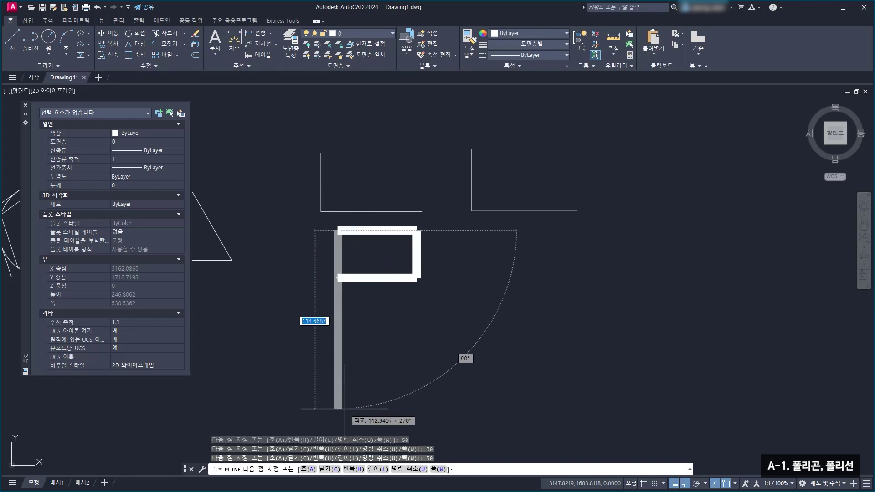
click(333, 470)
Select the thick rectangle to inspect its polyline properties, and clear the selection
click(331, 291)
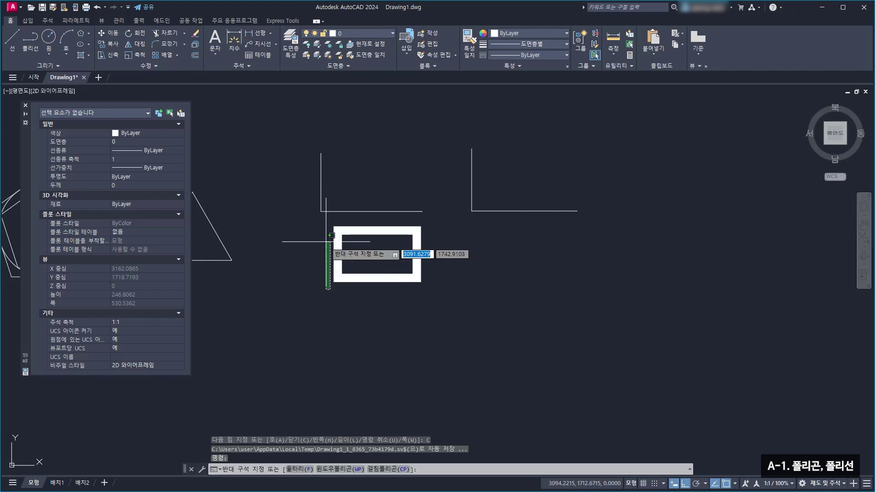
click(395, 302)
scroll(360, 274, up, 2)
middle_drag(362, 257, 382, 235)
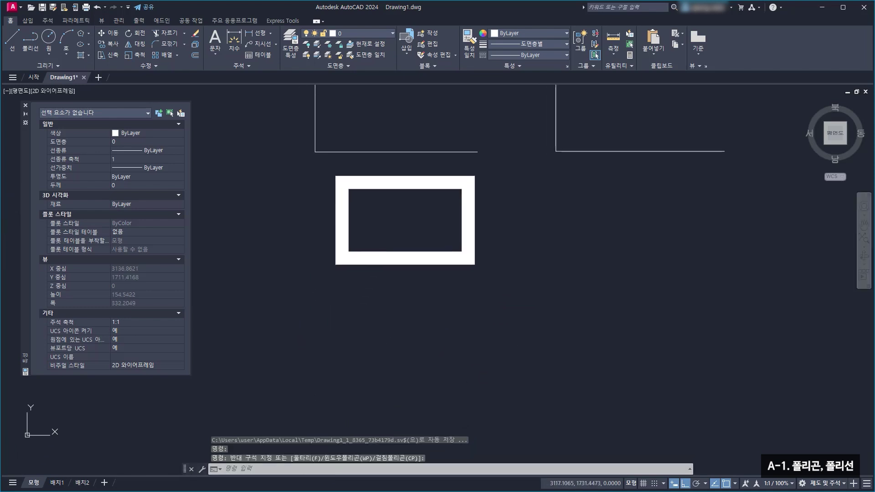
click(400, 264)
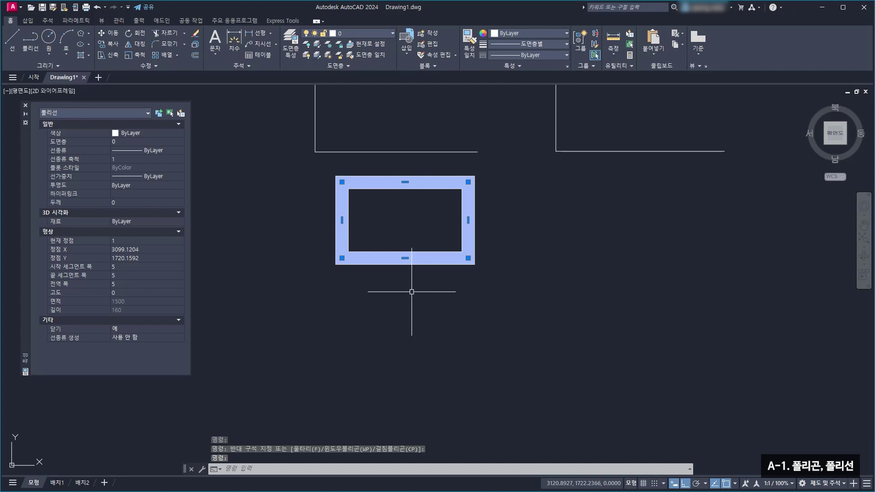
key(Escape)
click(88, 35)
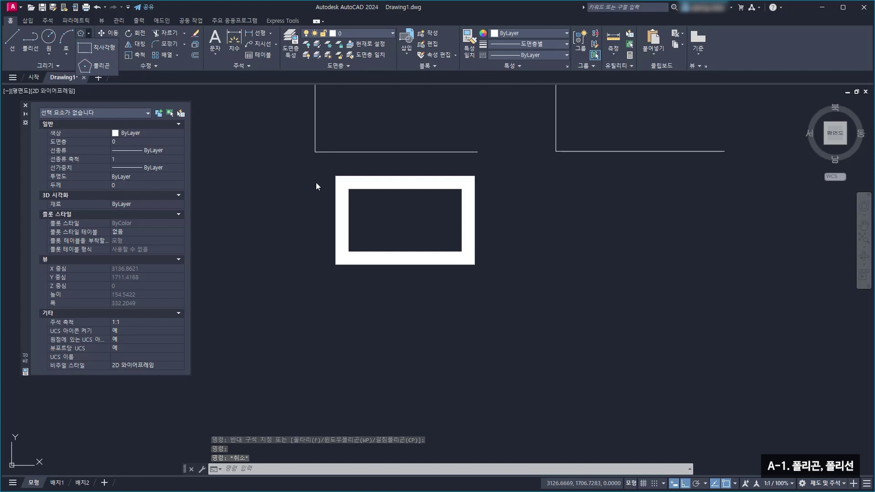
click(423, 224)
Start a polyline to the right of the thick rectangle with a start width of 20 and an end width of 0
middle_drag(638, 241, 563, 244)
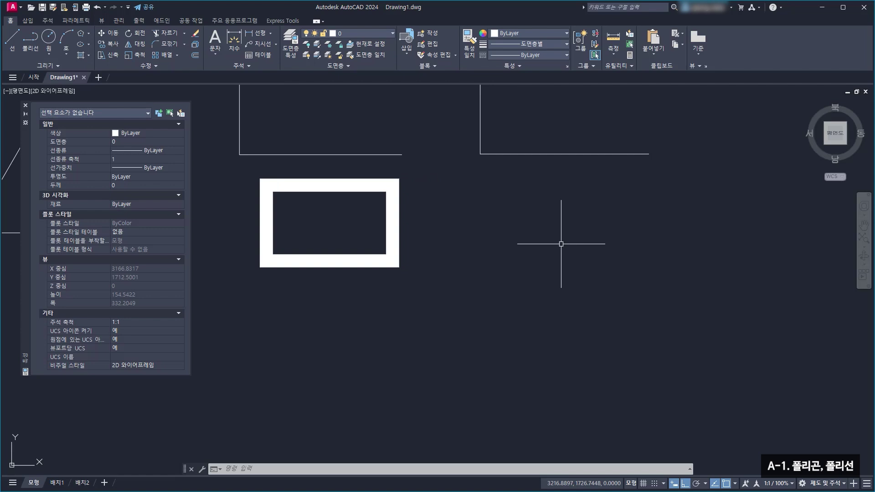
click(34, 49)
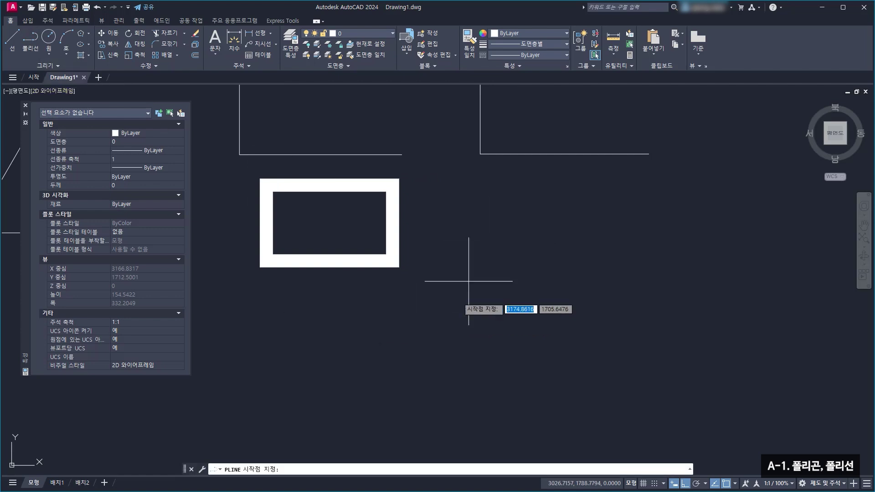
click(478, 235)
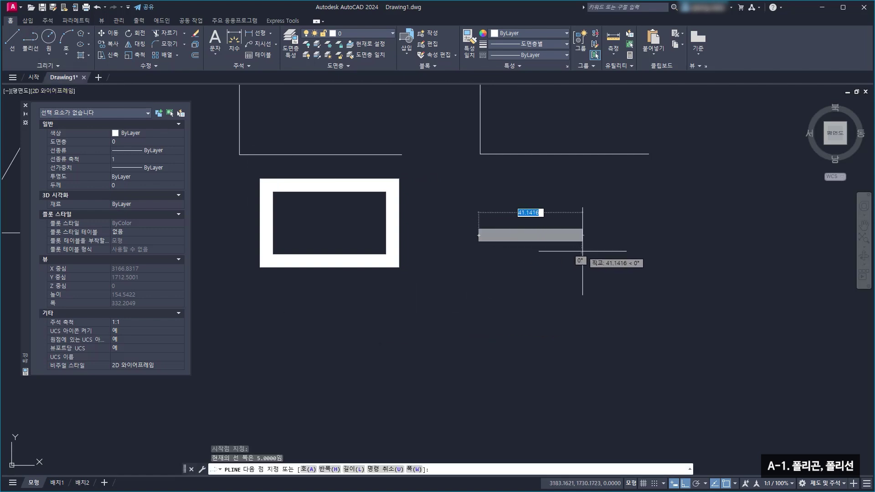
text(w)
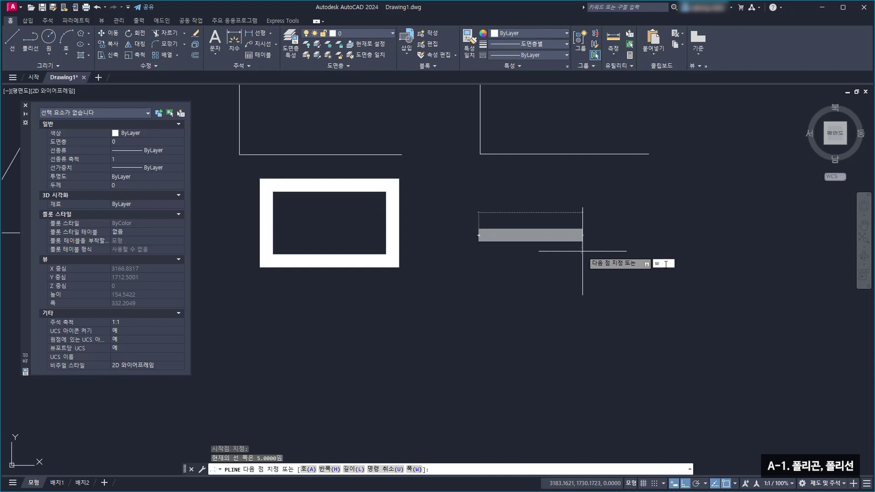
key(Return)
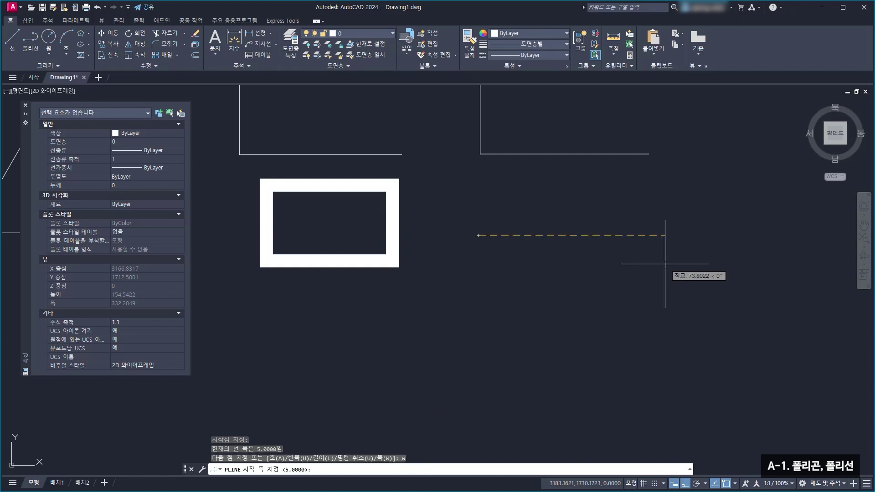
text(20)
key(Return)
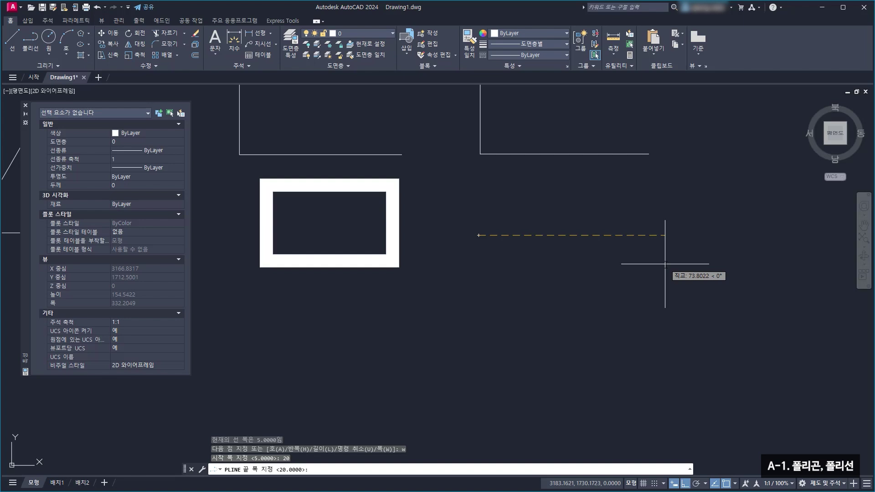
text(0)
key(Return)
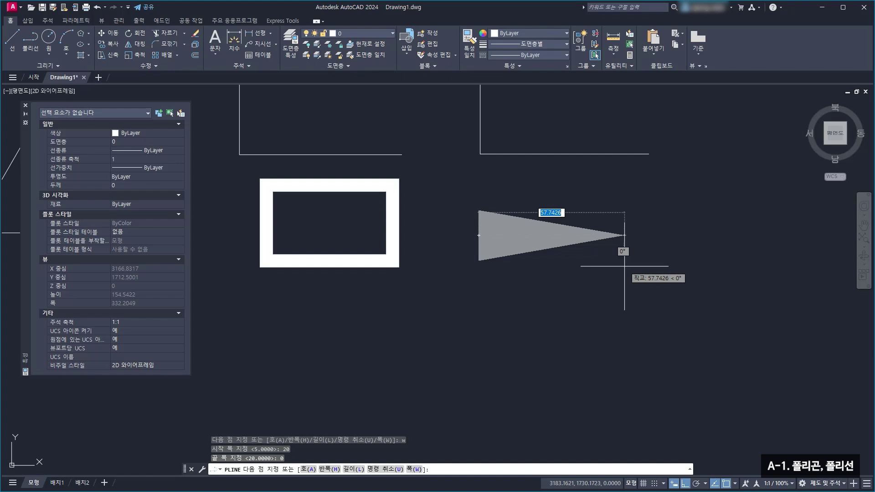
Draw the tapered segment horizontally to the right with a length of 50, and finish the polyline
text(50)
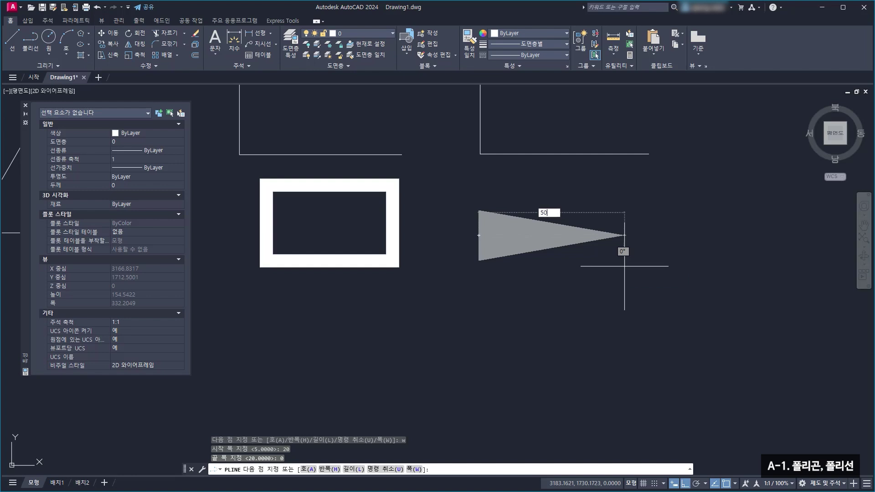
key(Return)
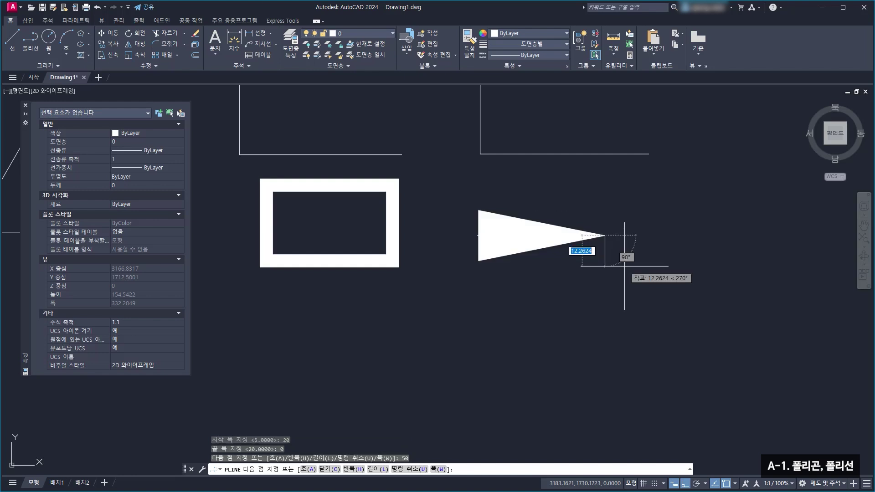
key(Escape)
scroll(624, 266, down, 2)
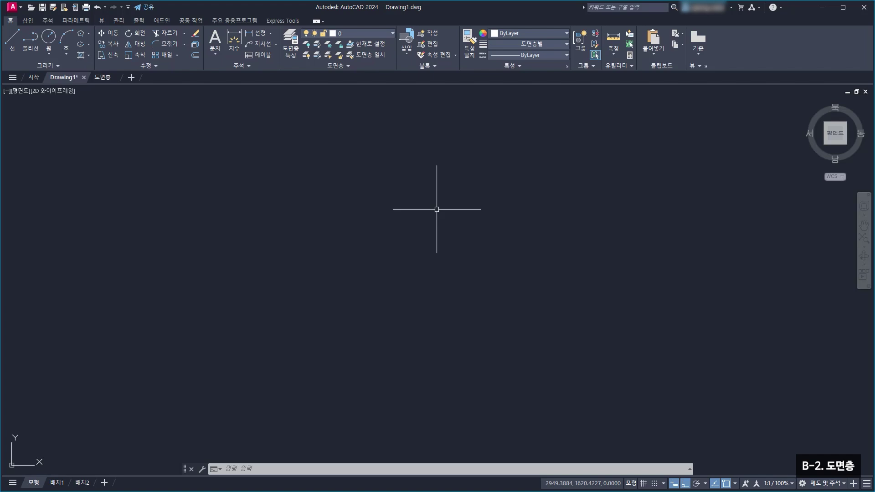
Inspect the layer list in Drawing1, and compare it with the layer settings in the 도면층 drawing
click(294, 56)
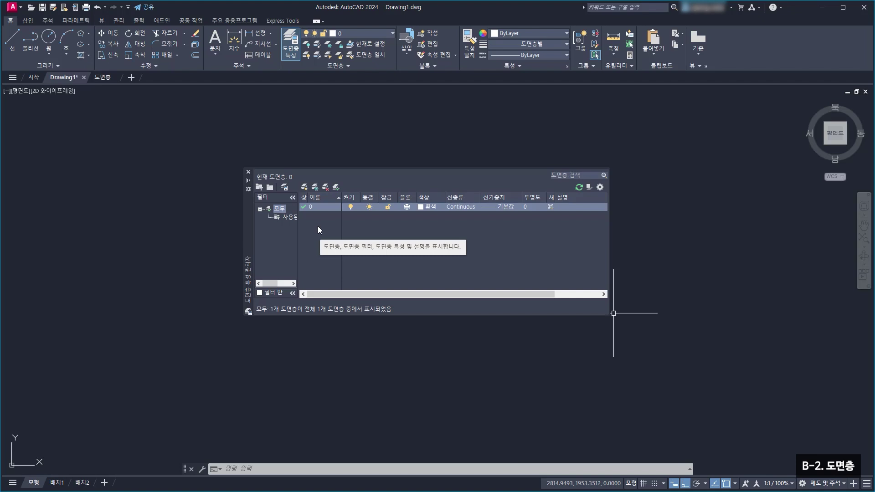
click(248, 172)
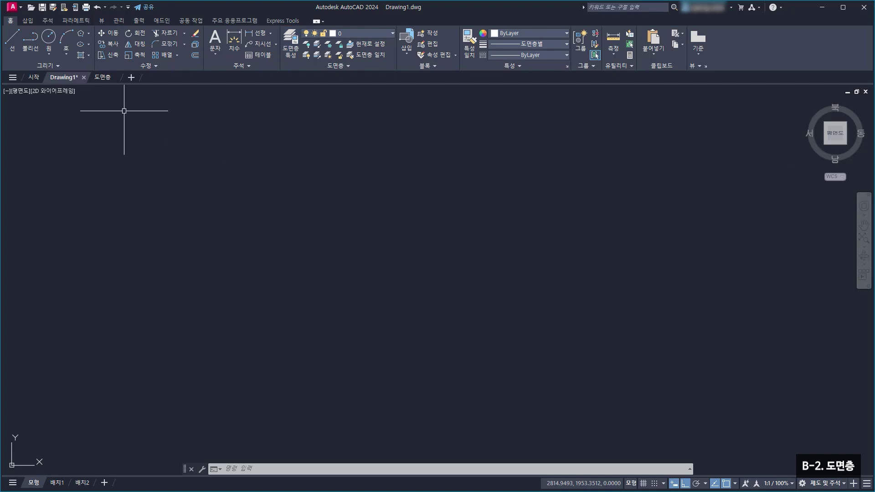
click(105, 78)
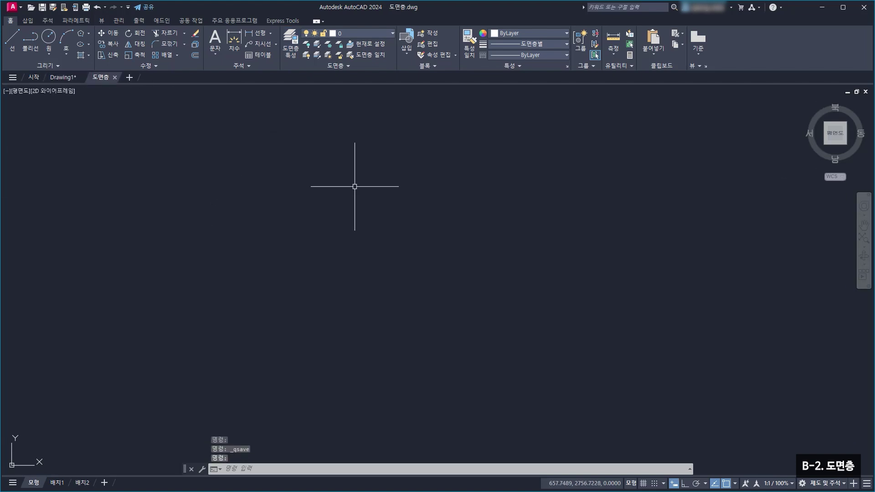
click(291, 46)
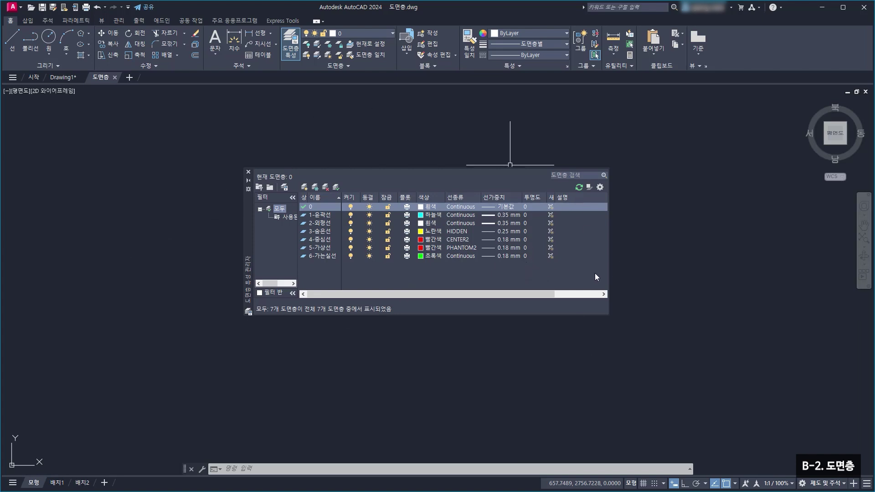
click(250, 172)
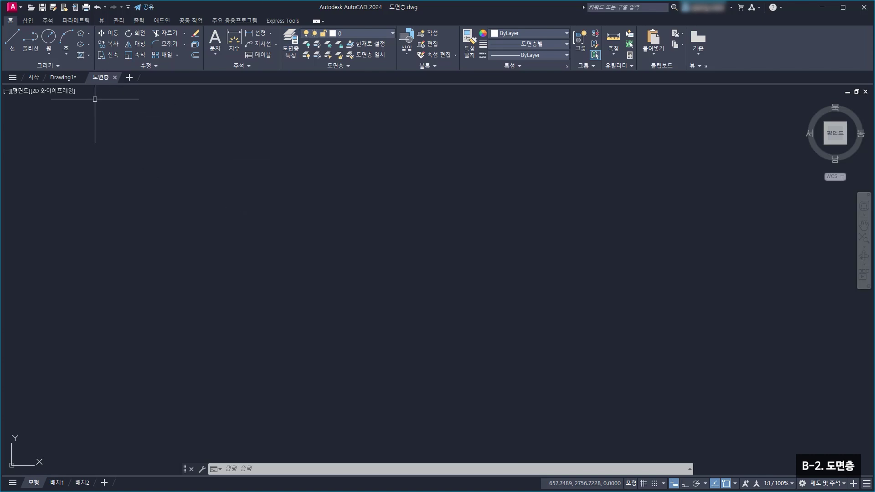
Switch back to Drawing1 and create six new layers in its Layer Properties Manager
click(64, 77)
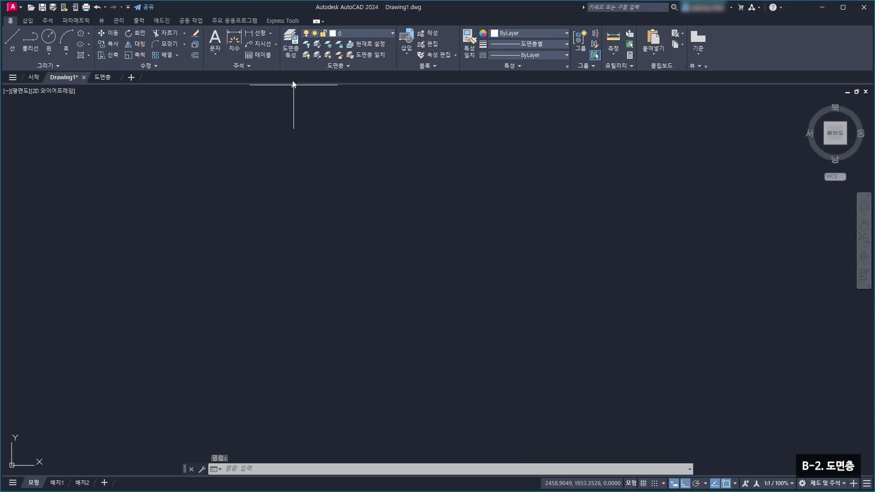
click(289, 56)
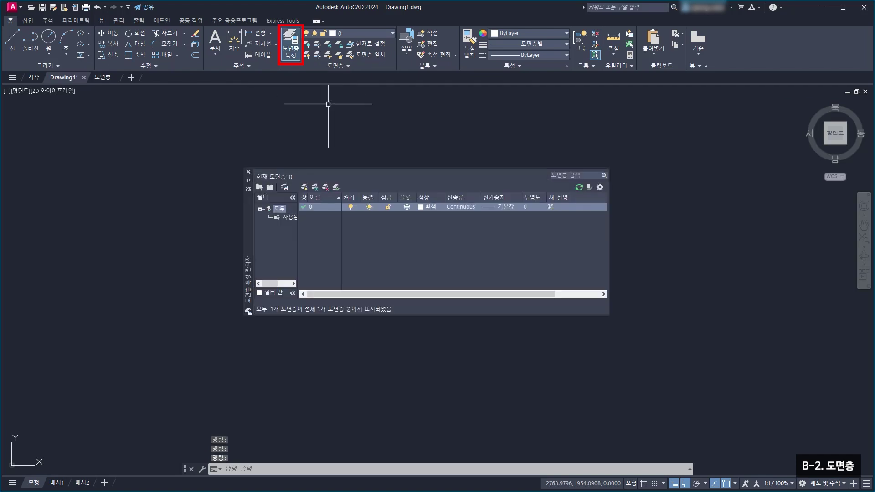
click(305, 187)
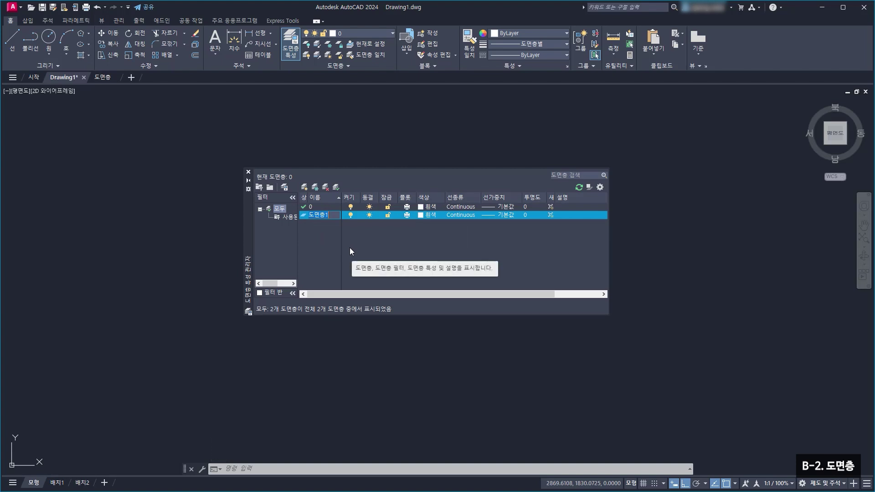
click(304, 188)
click(305, 188)
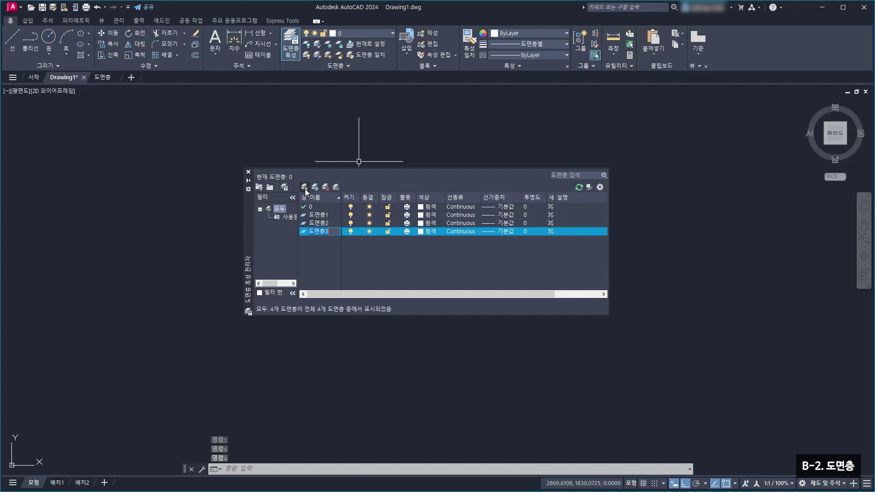
click(305, 187)
click(305, 188)
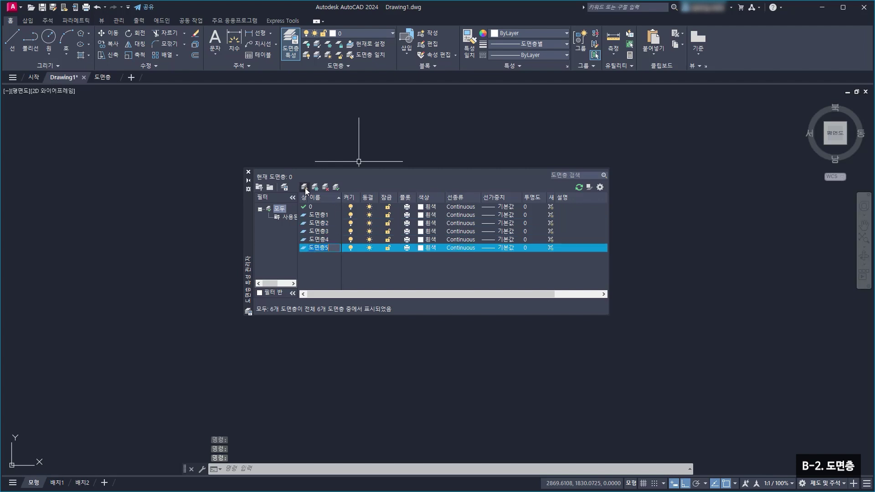
click(305, 188)
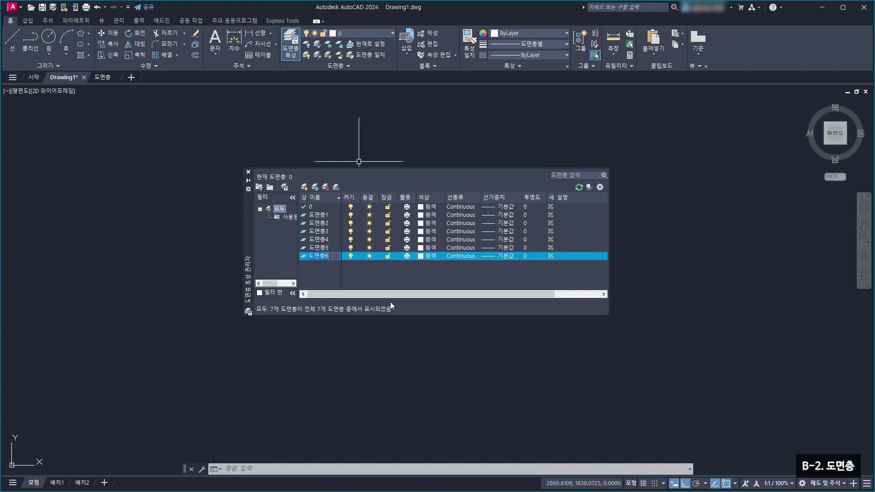
Rename the first two new layers as 1-윤곽선 and 2-외형선
click(327, 214)
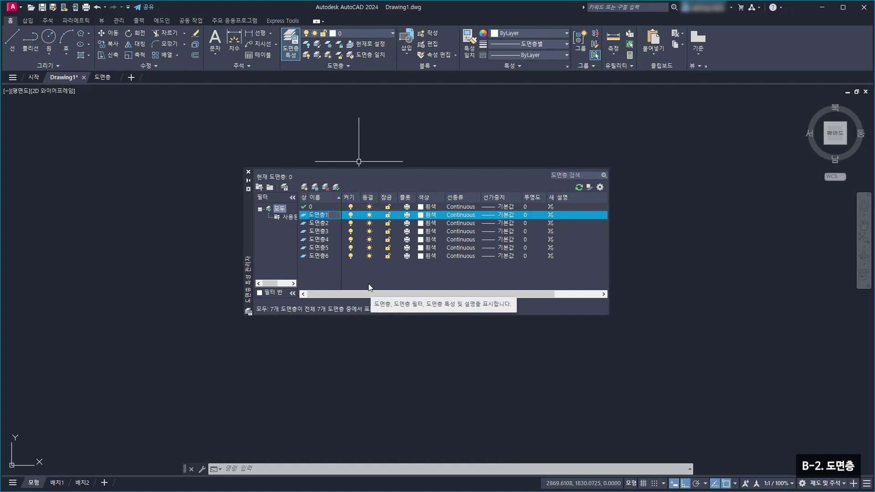
text(1-윤곽선)
key(Return)
key(Return)
key(Return)
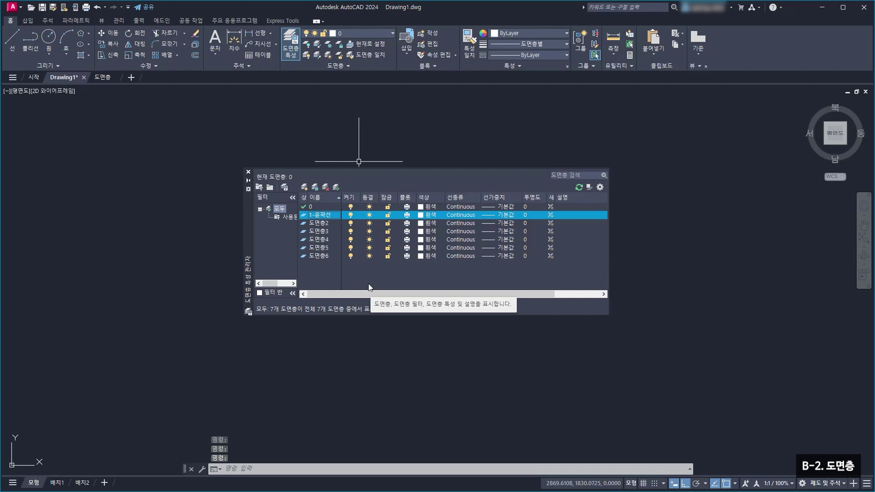
click(328, 223)
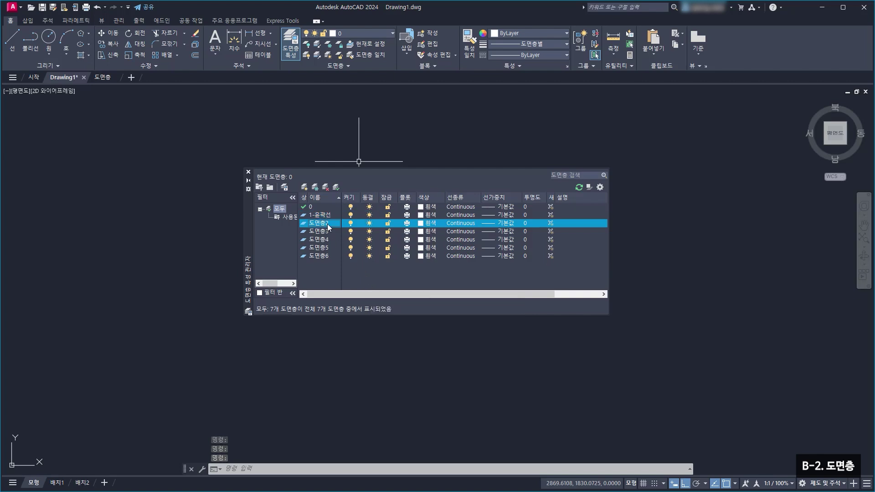
click(330, 224)
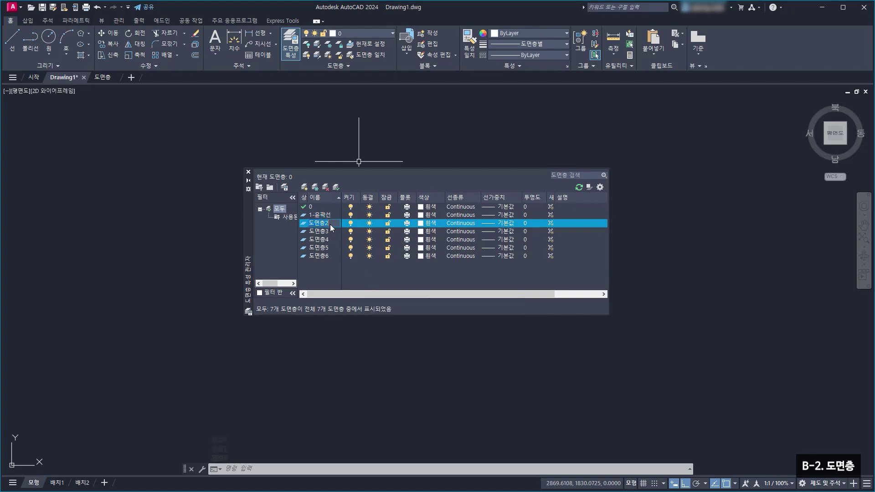
text(2-외형선)
key(Return)
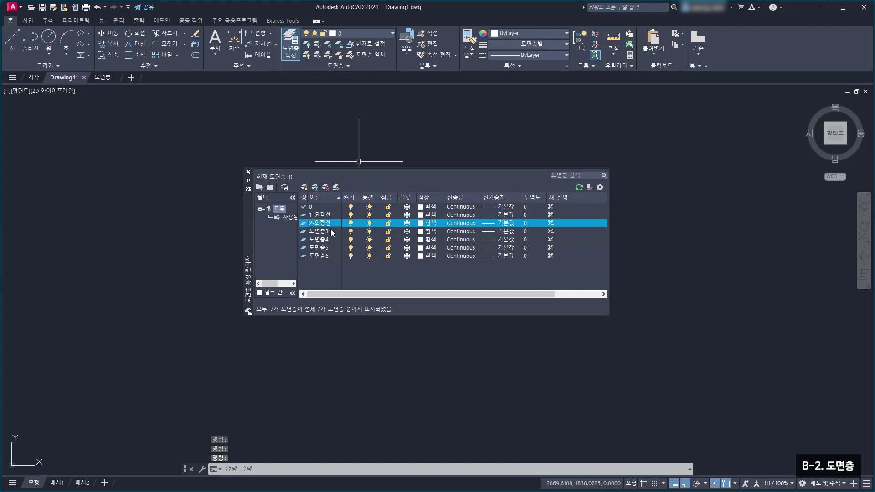
Rename the third and fourth new layers as 3-숨은선 and 4-중심선
click(330, 230)
click(333, 232)
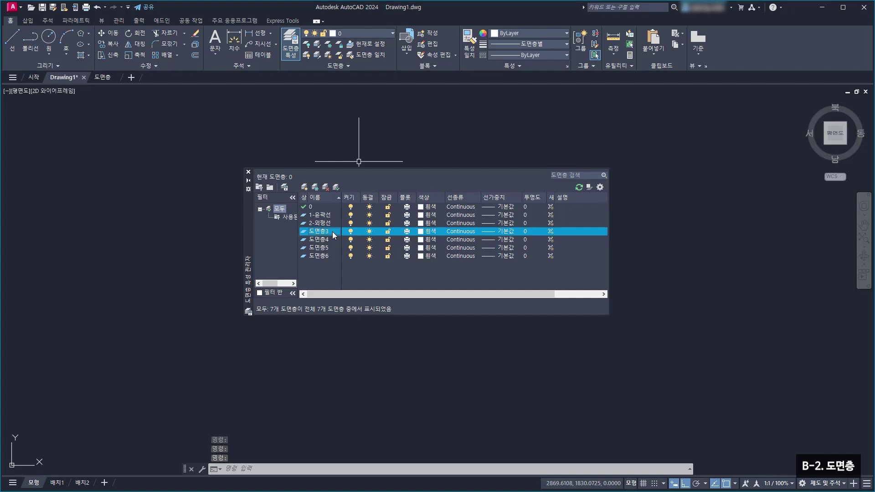
text(3-숨은선)
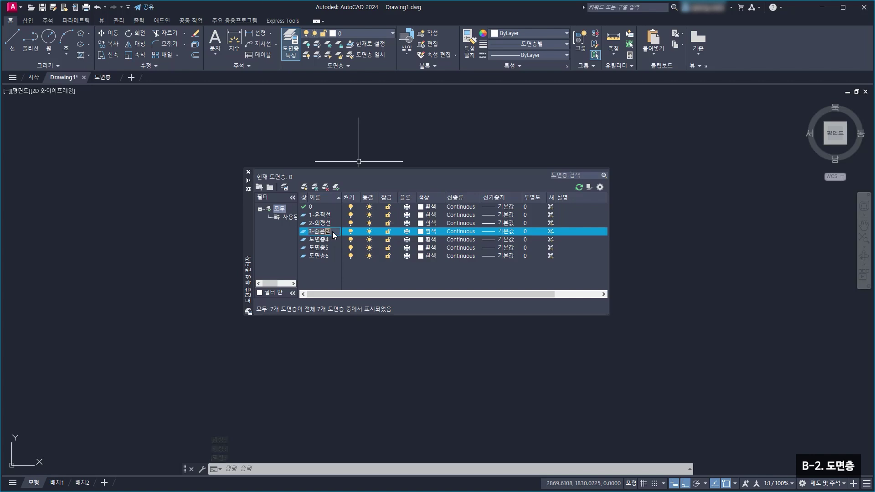
key(Return)
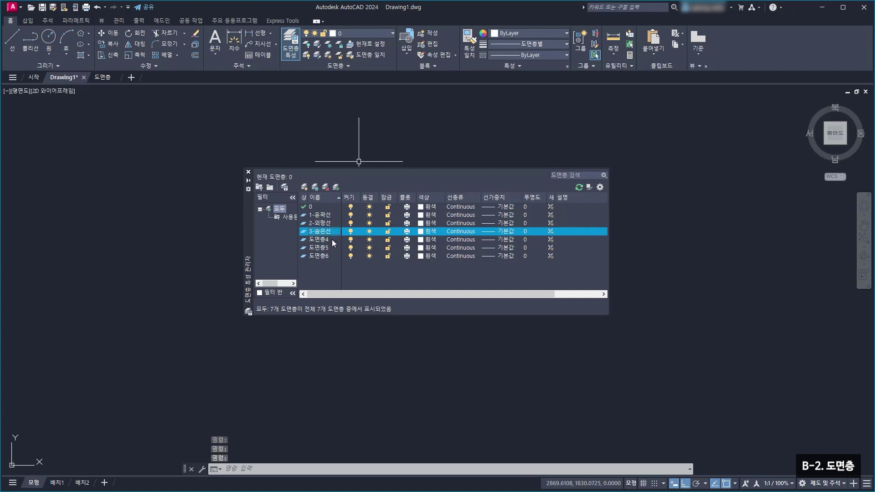
click(332, 239)
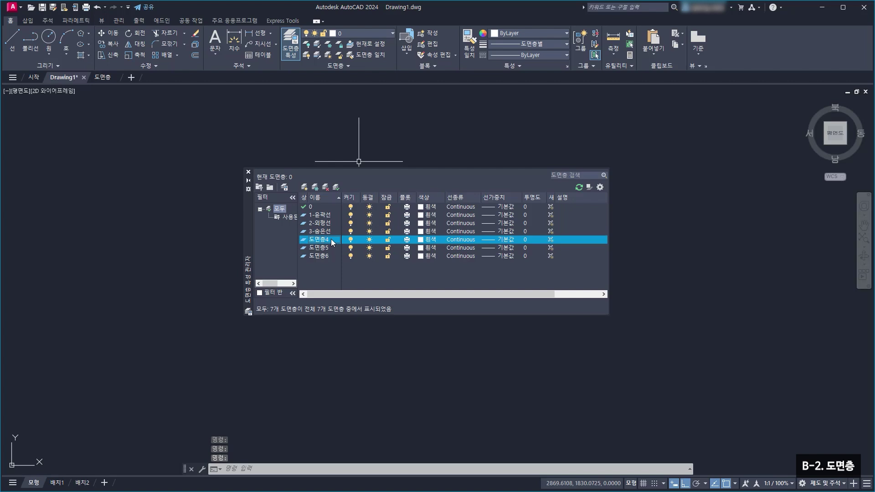
click(331, 239)
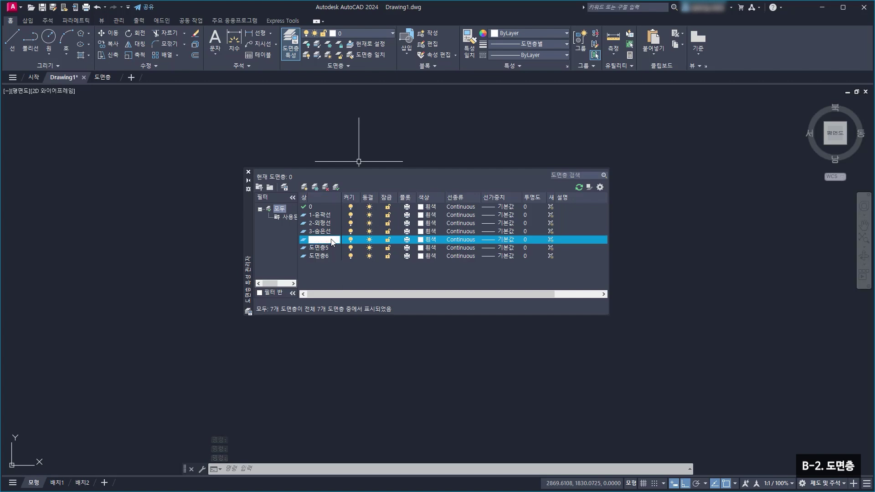
text(4-중심선)
key(Return)
Rename the last two new layers as 5-가상선 and 6-가는실선
click(331, 247)
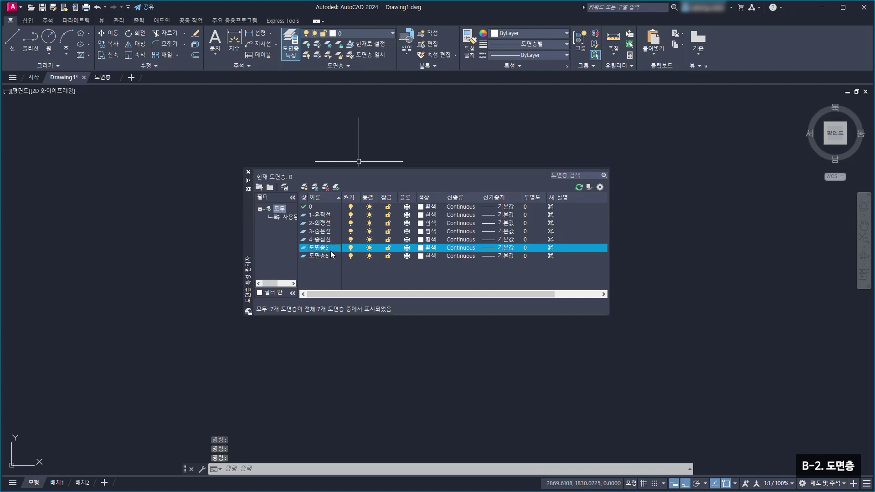
click(330, 247)
text(5-가상선)
key(Return)
click(327, 256)
text(6-)
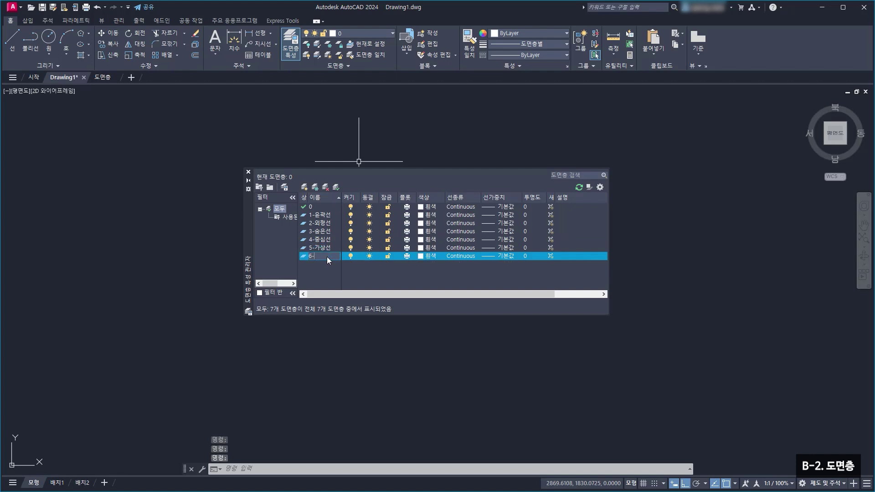
text(가는실선)
key(Return)
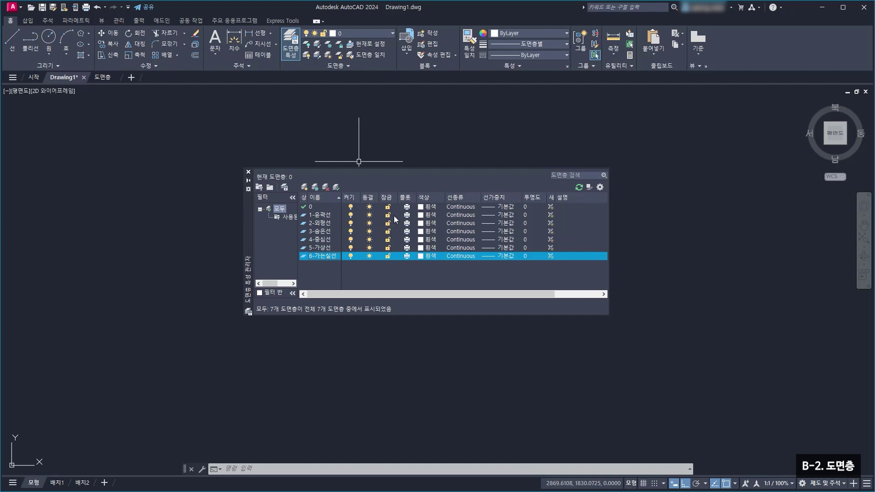
Try several index colors for layer 1-윤곽선, including red, yellow and orange 30, and set it to cyan (하늘색)
click(430, 216)
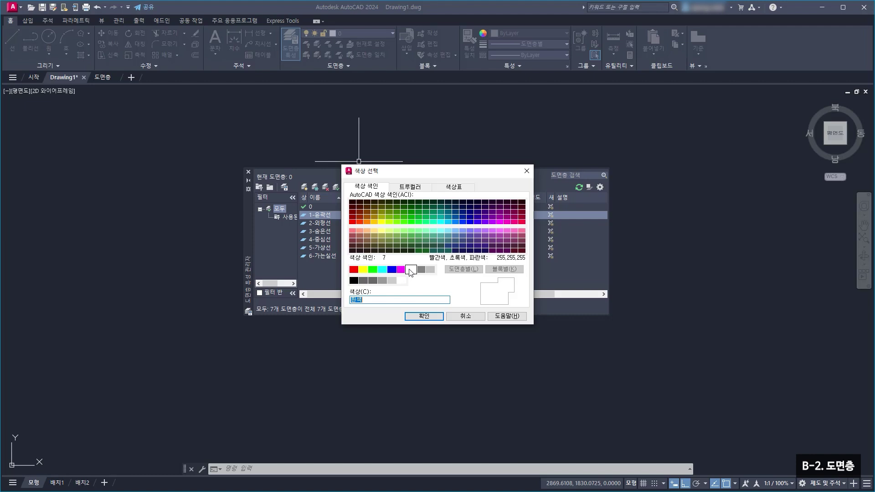
click(354, 269)
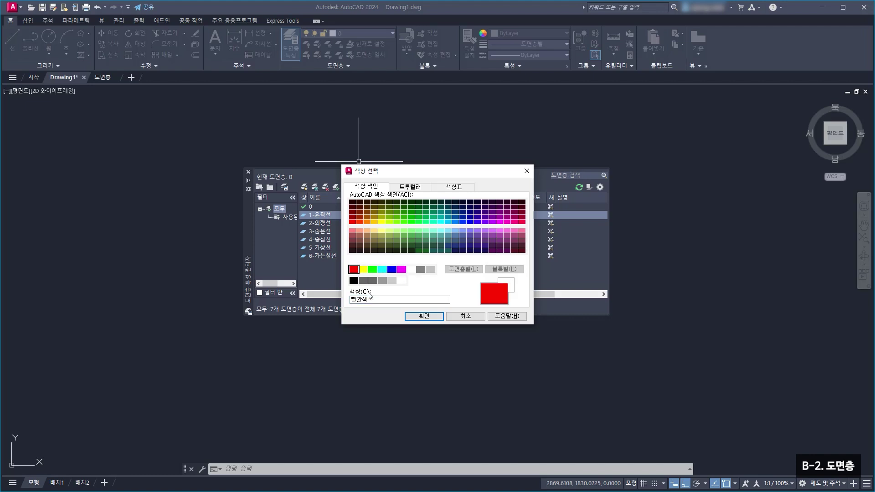
click(363, 269)
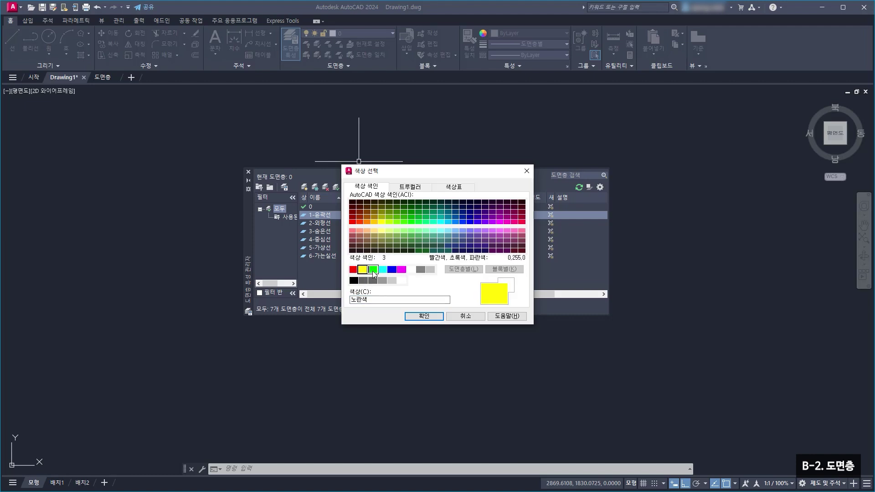
click(373, 270)
click(383, 269)
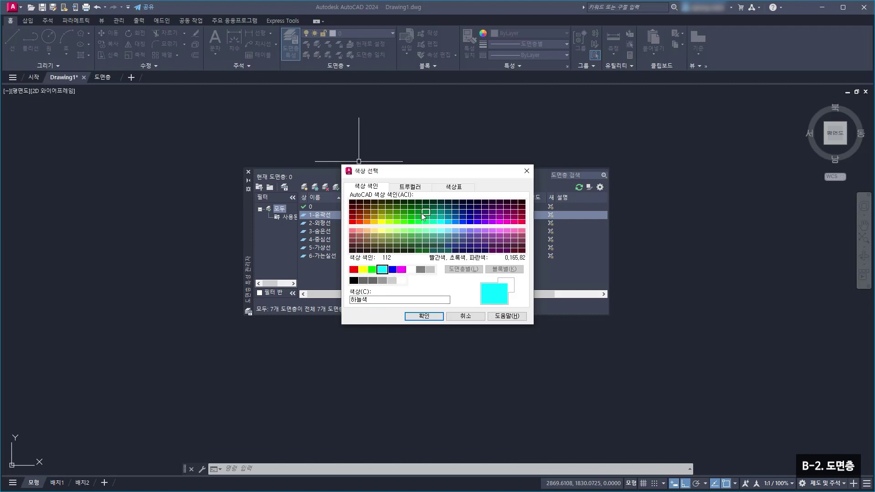
click(369, 222)
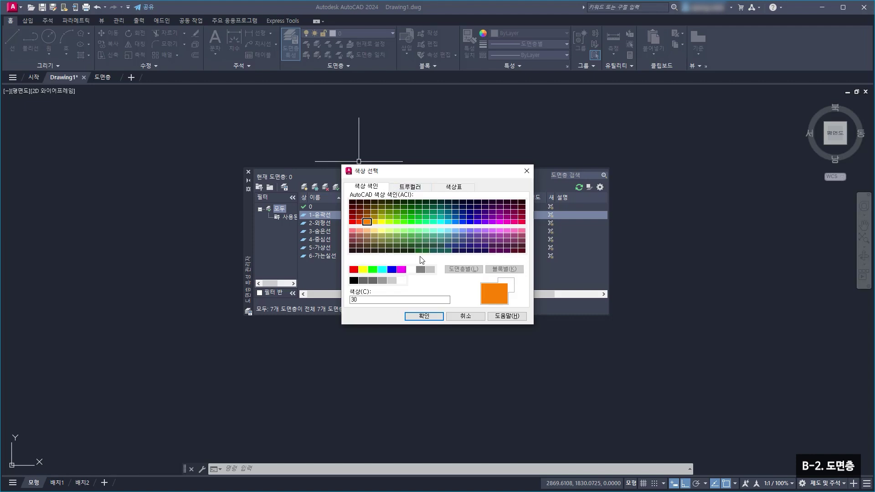
click(386, 269)
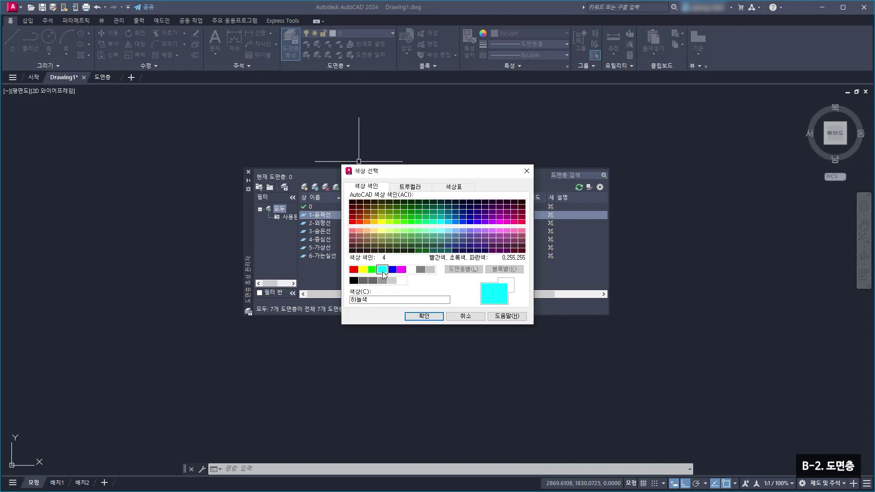
click(423, 316)
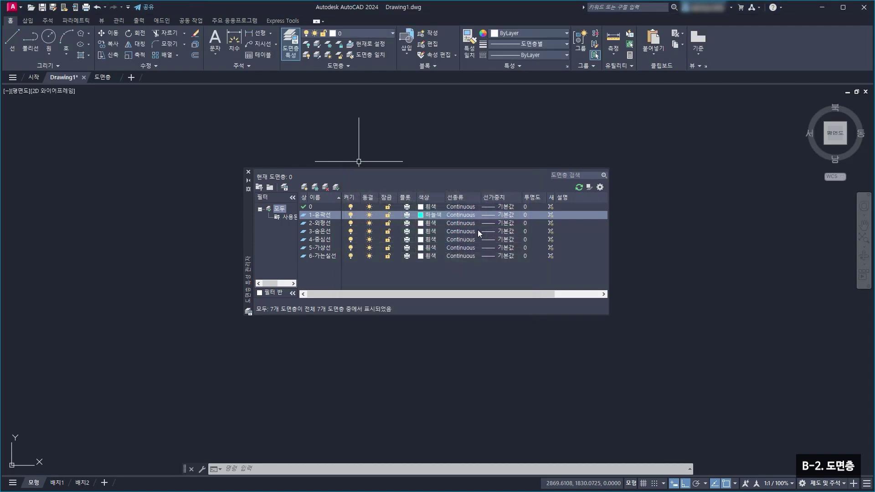
Set the color of layer 3-숨은선 to yellow (노란색)
click(428, 231)
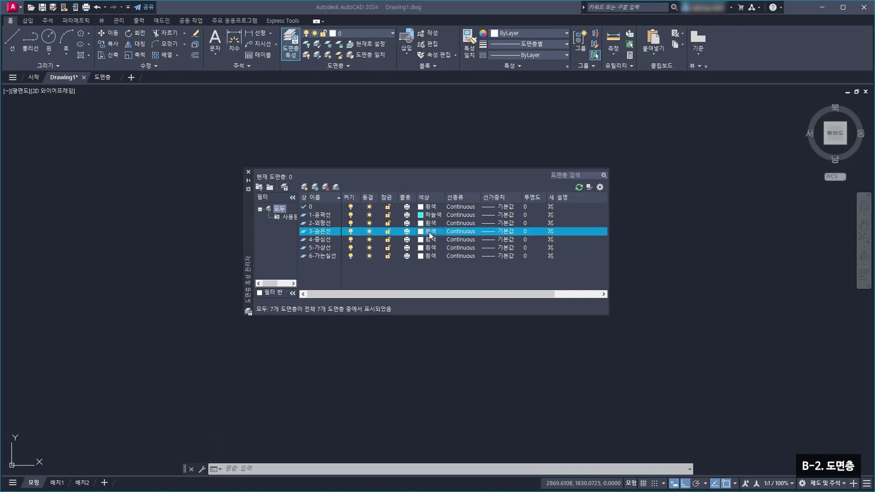
click(366, 269)
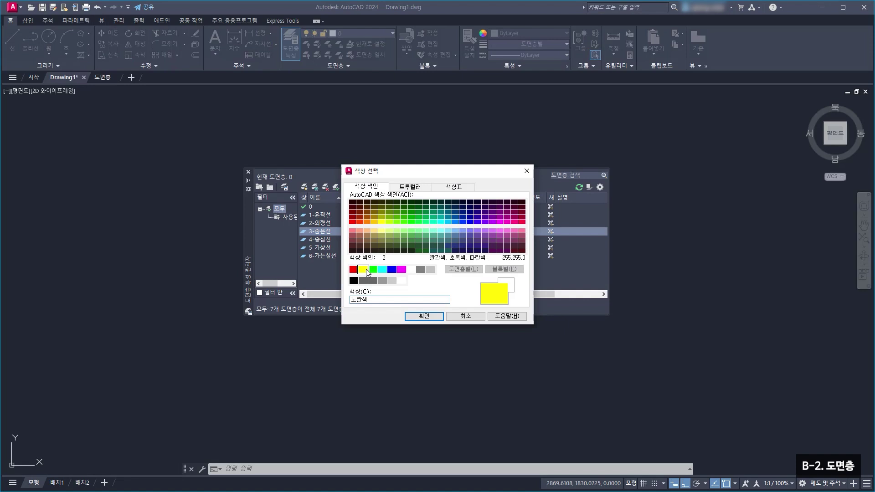
click(415, 316)
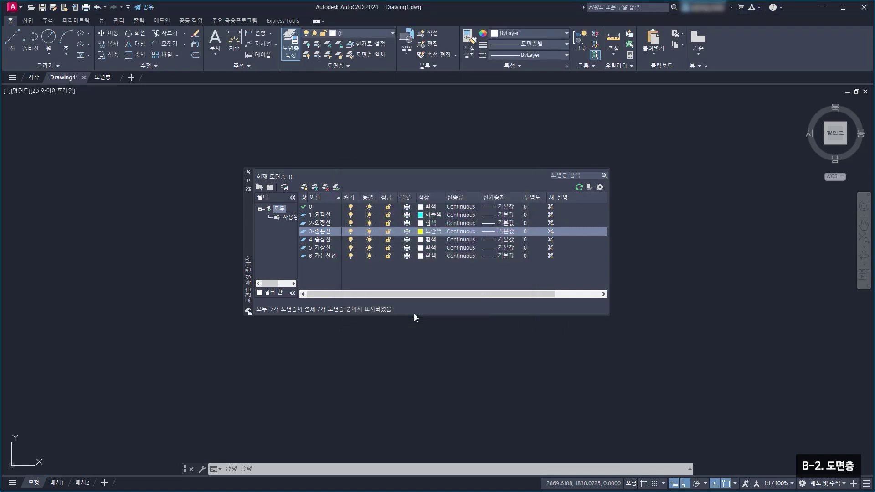
Set the color of layers 4-중심선 and 5-가상선 to red (빨간색)
click(432, 240)
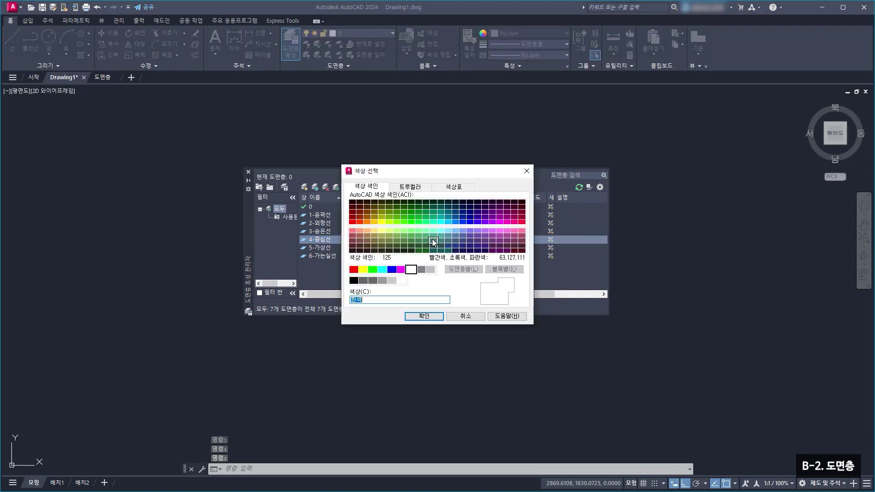
click(354, 269)
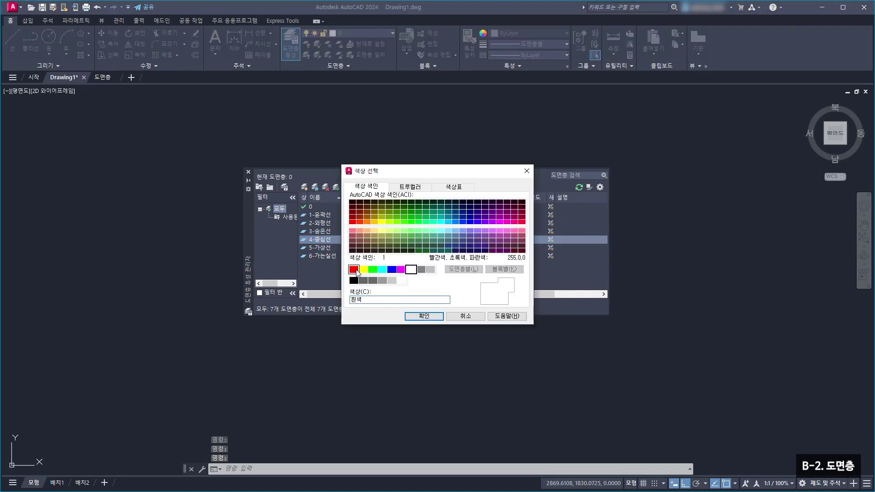
click(424, 317)
click(431, 250)
click(431, 250)
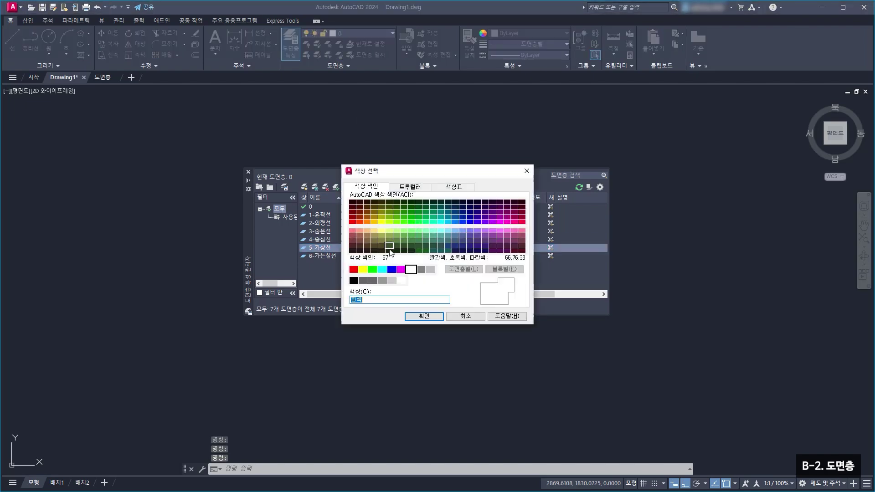
click(353, 270)
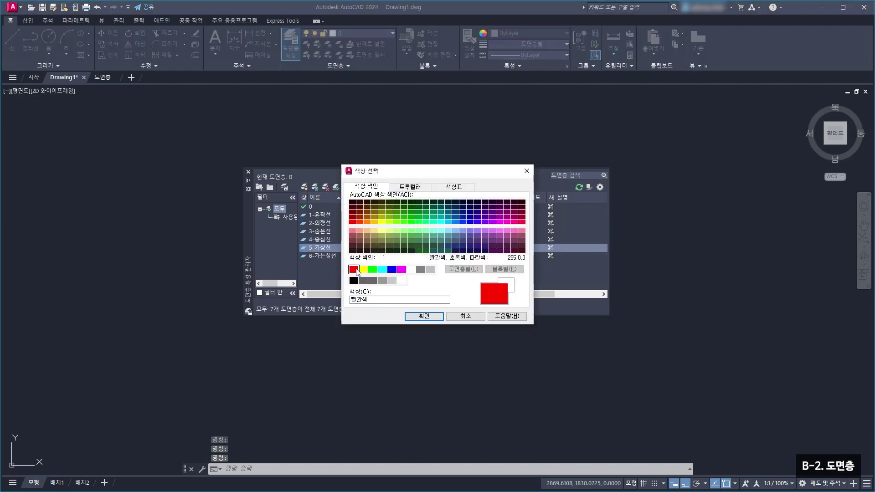
click(427, 318)
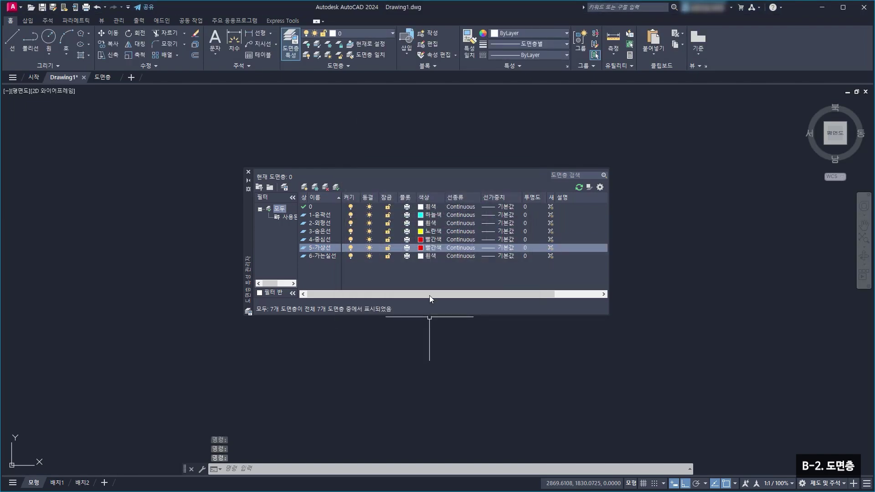
Set the color of layer 6-가는실선 to green (초록색)
click(433, 256)
click(433, 257)
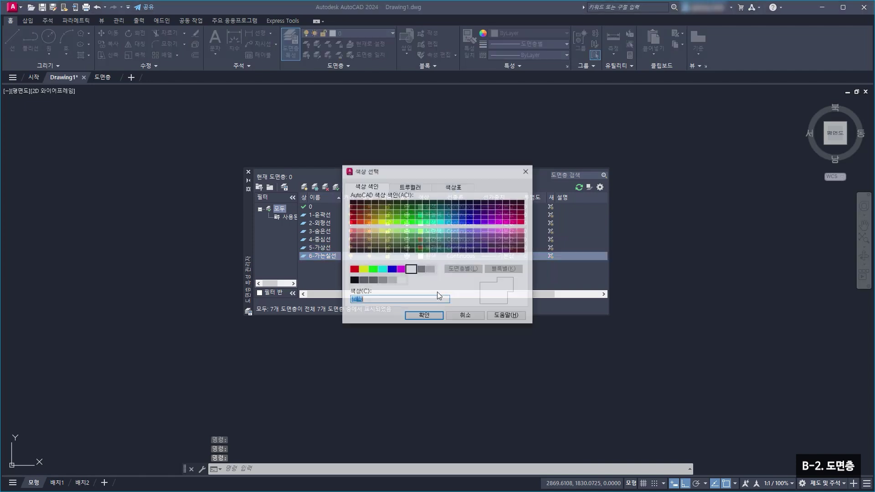
click(373, 270)
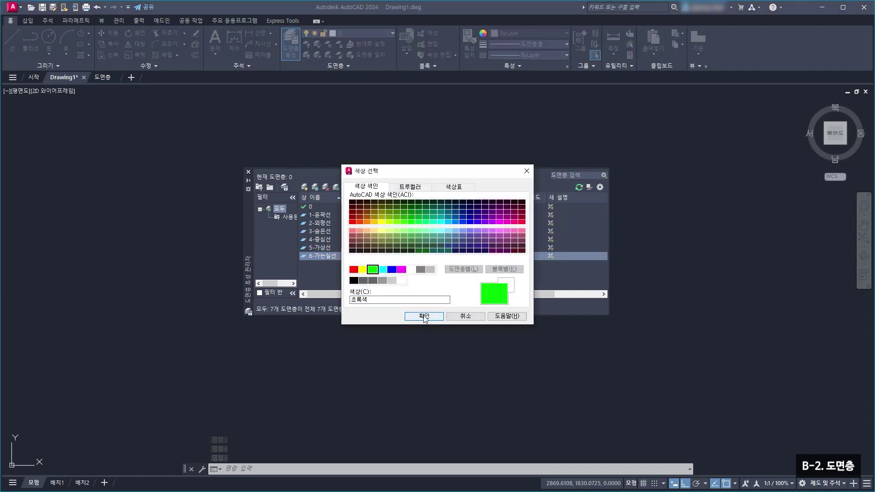
click(424, 317)
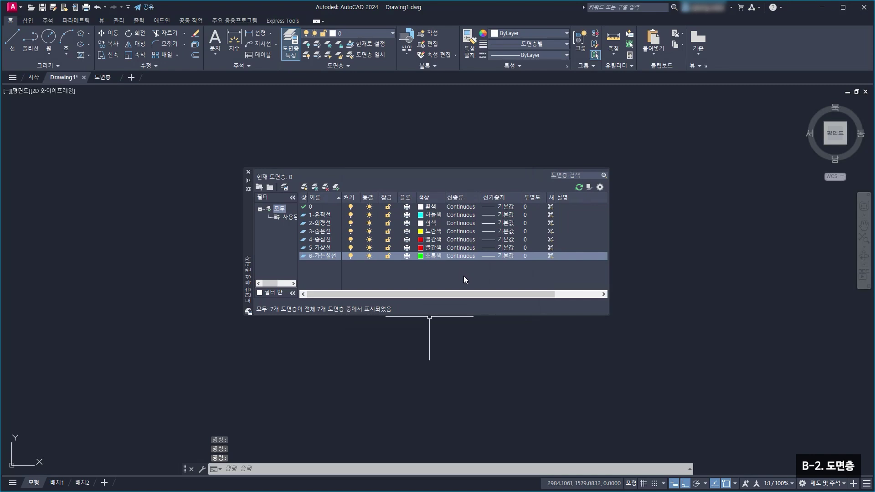
Load the HIDDEN linetype from acadiso.lin and assign it to layer 3-숨은선
click(464, 232)
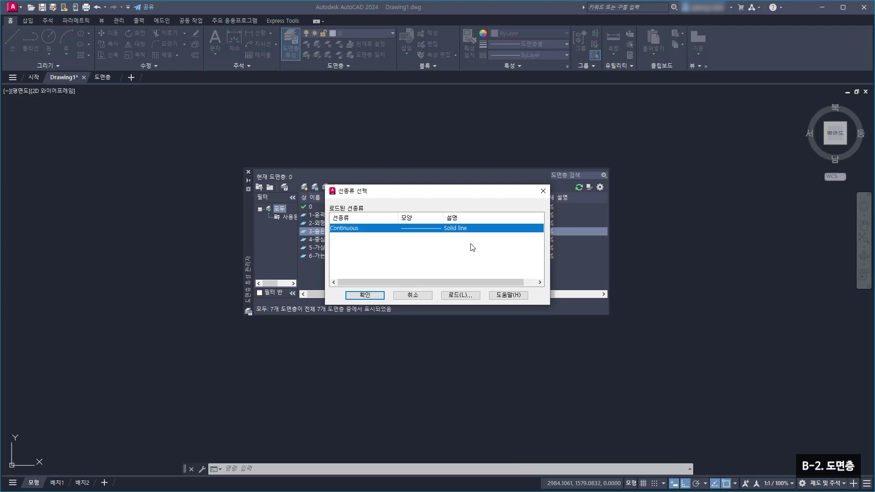
click(461, 295)
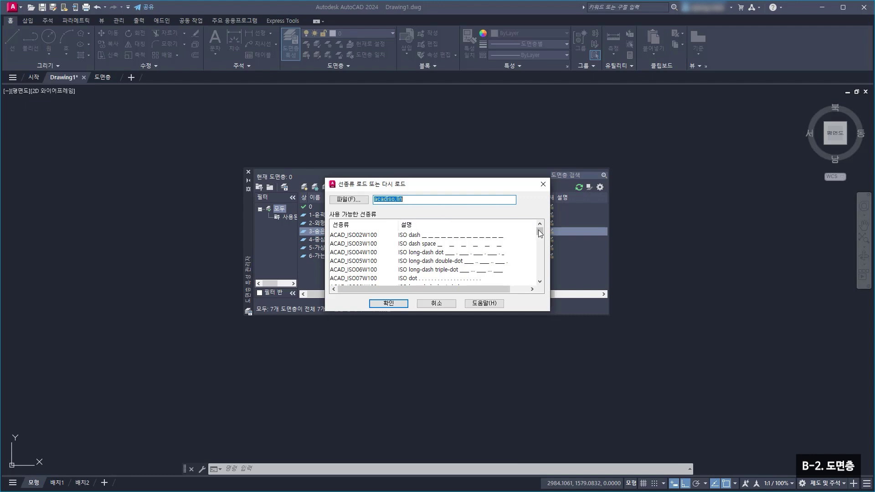
drag(540, 232, 540, 263)
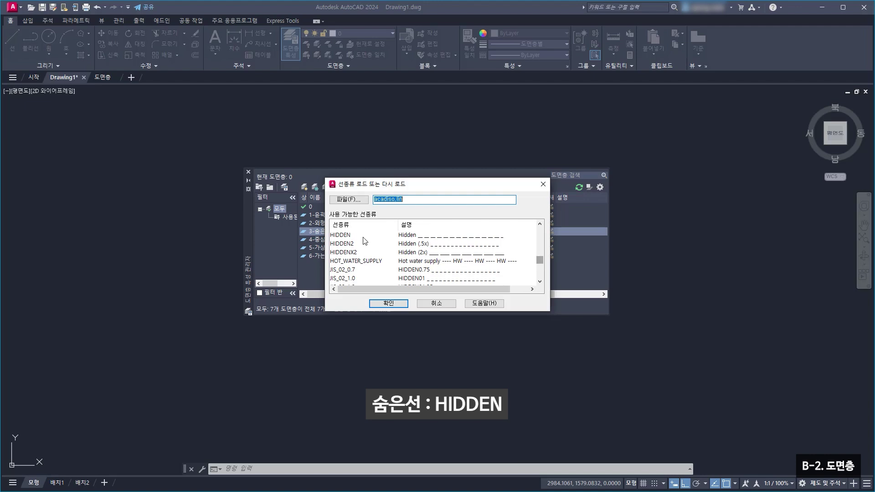
click(341, 236)
scroll(373, 252, up, 1)
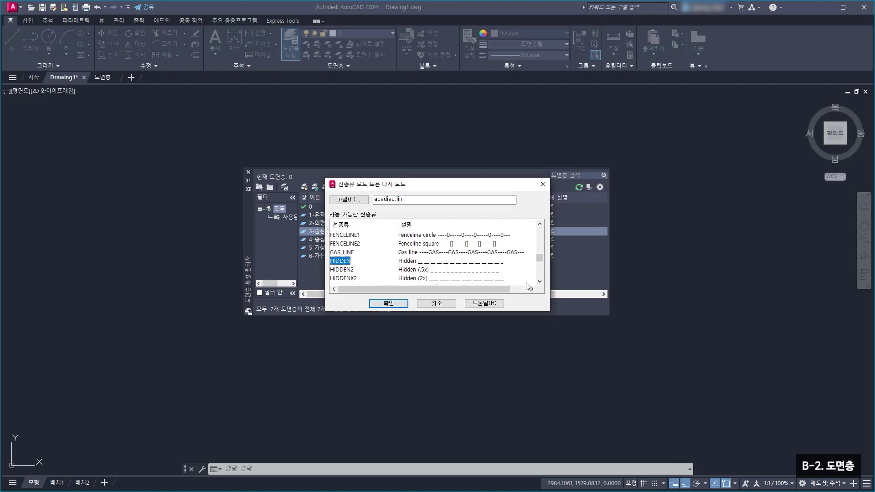
click(539, 281)
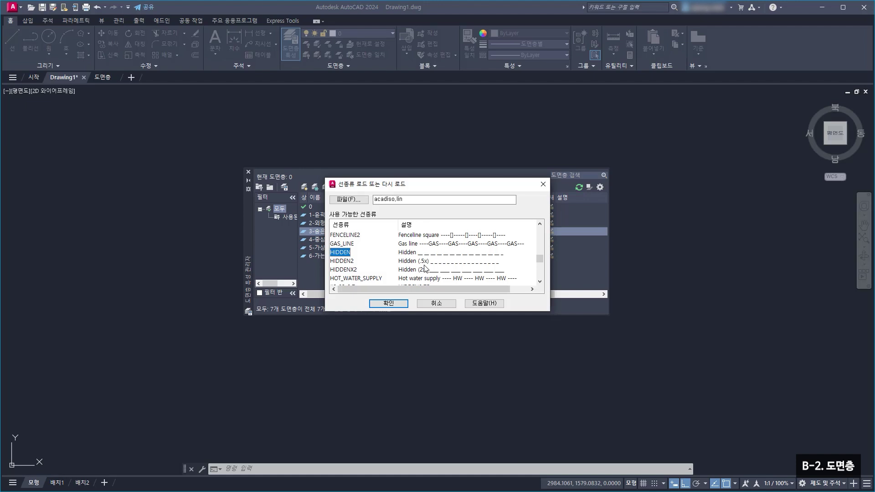
click(357, 269)
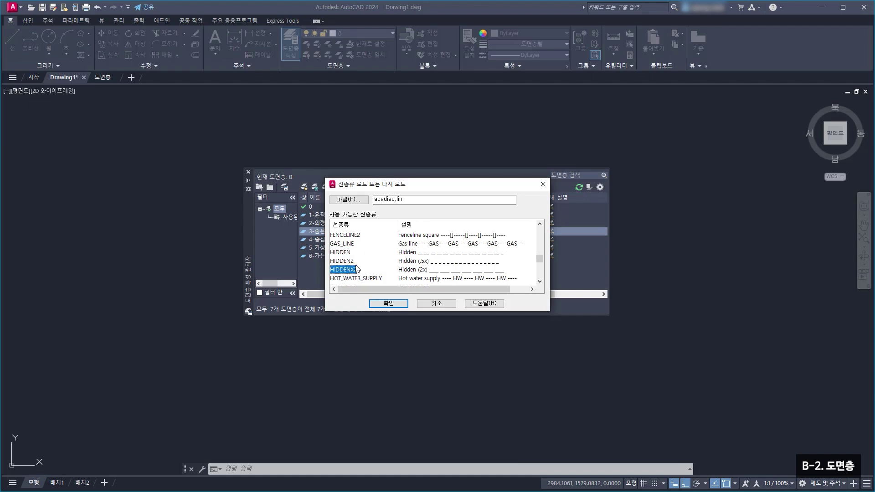
click(348, 254)
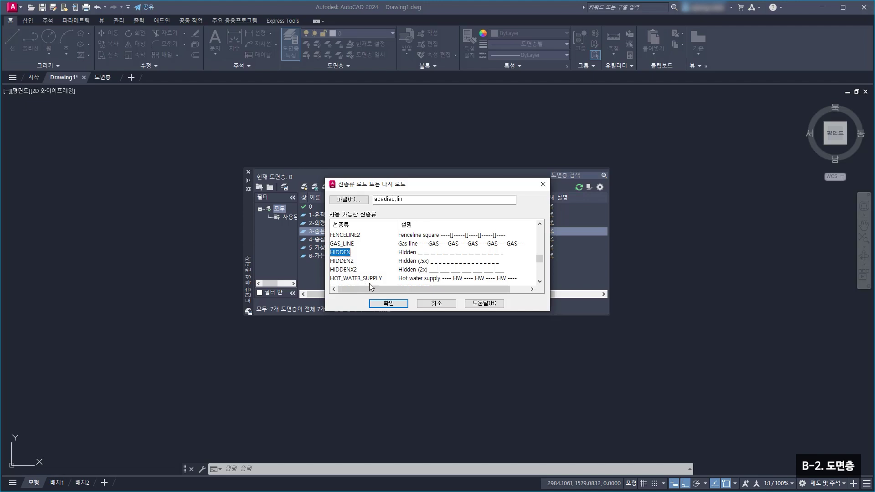
click(388, 303)
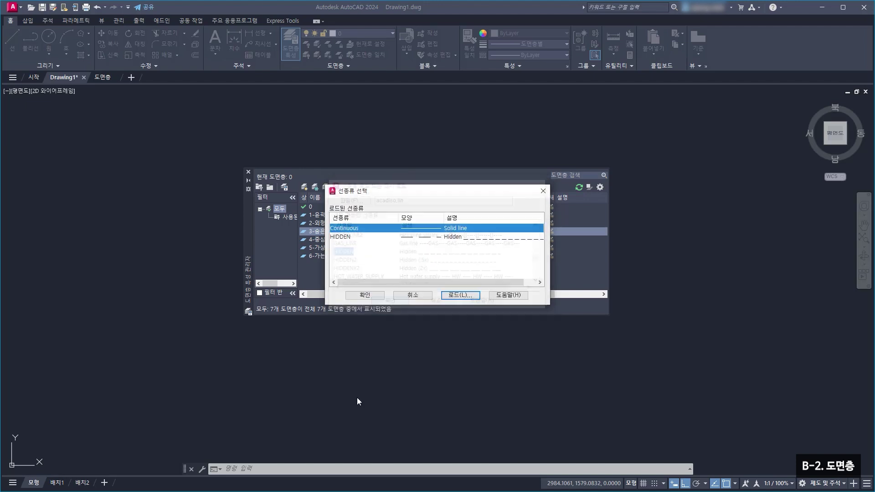
click(356, 238)
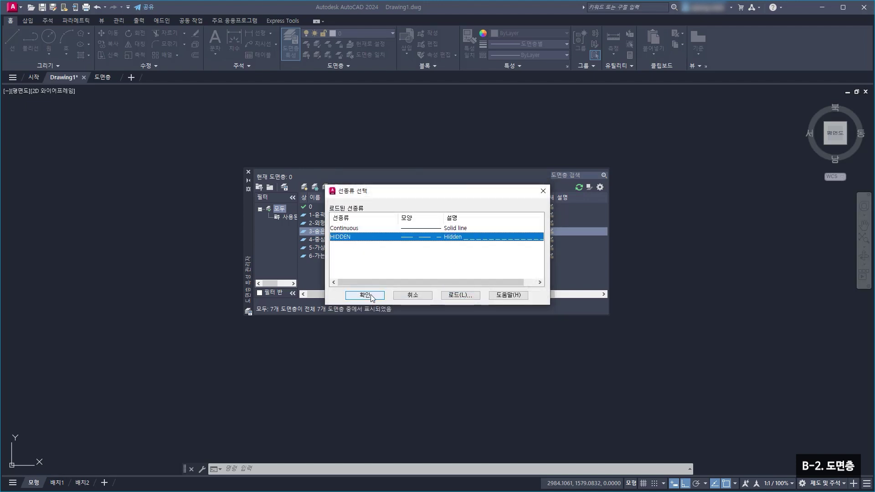
click(364, 296)
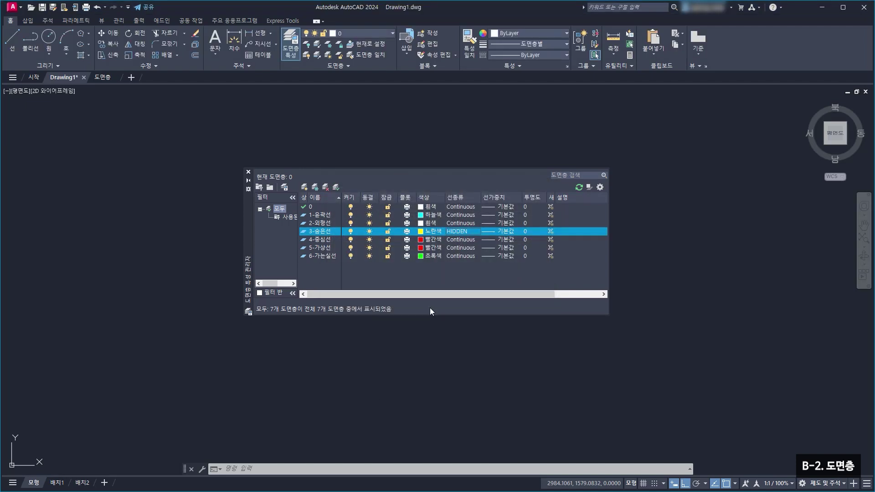
Load the CENTER2 linetype from acadiso.lin while choosing a linetype for layer 4-중심선, keeping the layer list uncovered
click(467, 240)
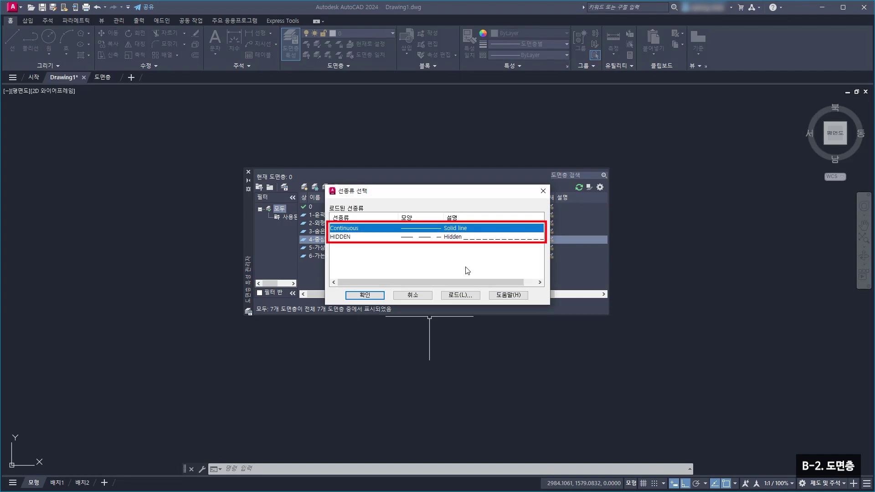
click(466, 295)
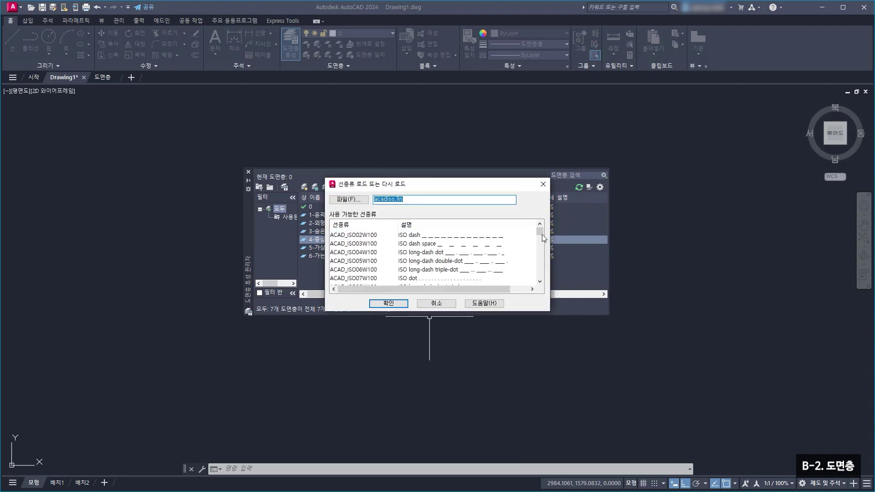
drag(543, 234, 540, 245)
click(346, 253)
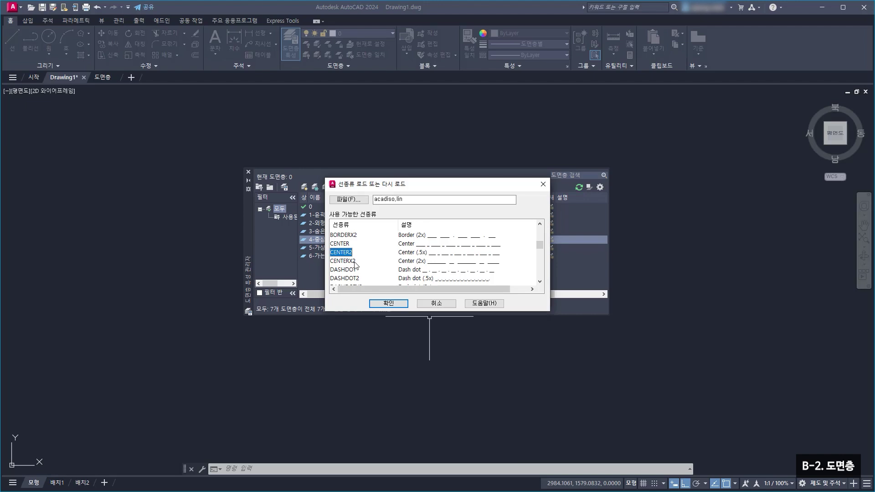
click(389, 303)
drag(416, 190, 427, 276)
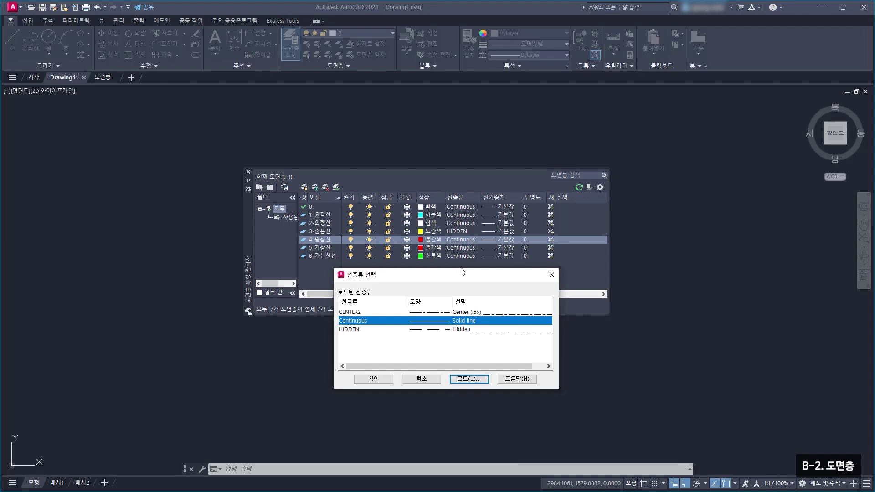
Load the PHANTOM2 linetype from acadiso.lin into the drawing as well
click(471, 378)
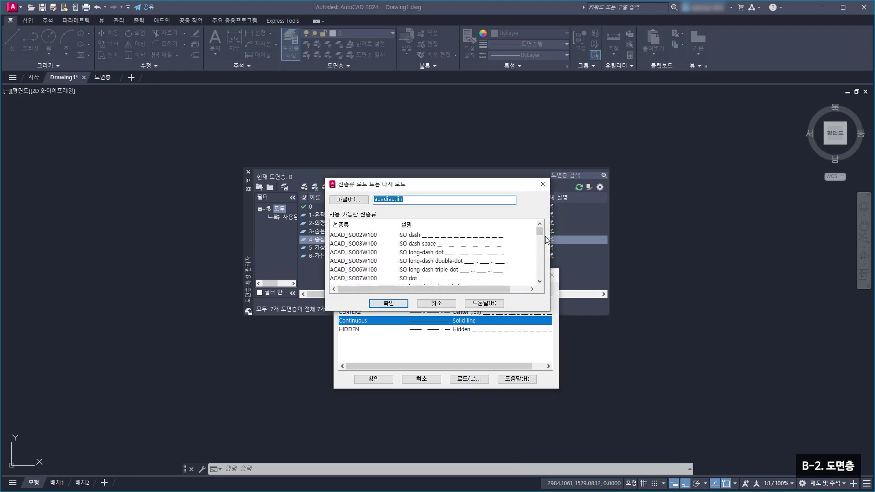
drag(540, 231, 543, 277)
click(383, 254)
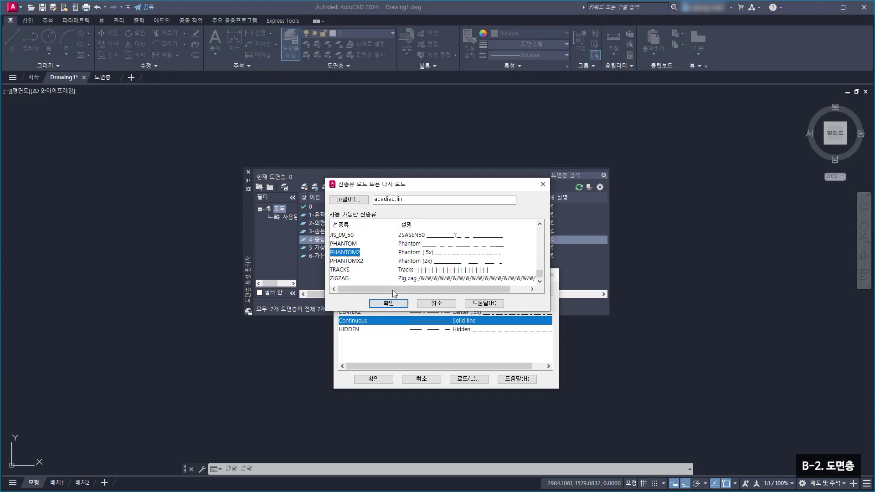
click(389, 304)
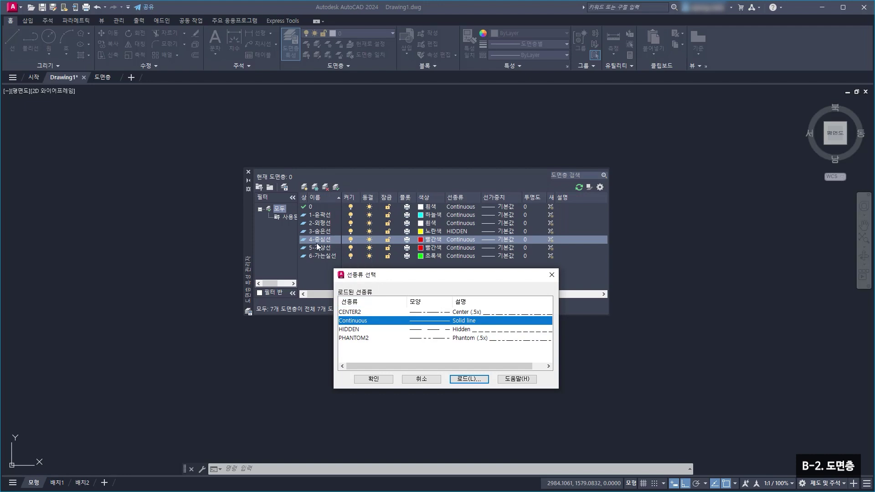
Assign the CENTER2 linetype to layer 4-중심선 and PHANTOM2 to layer 5-가상선
click(376, 312)
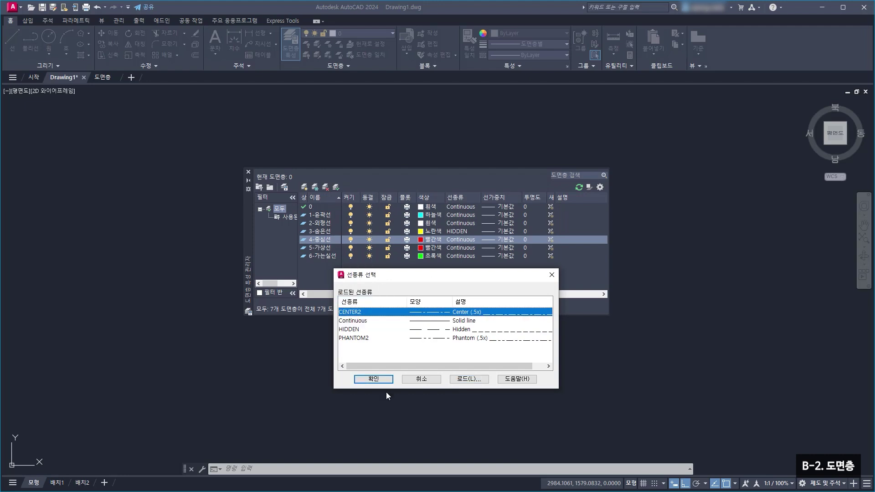
click(374, 380)
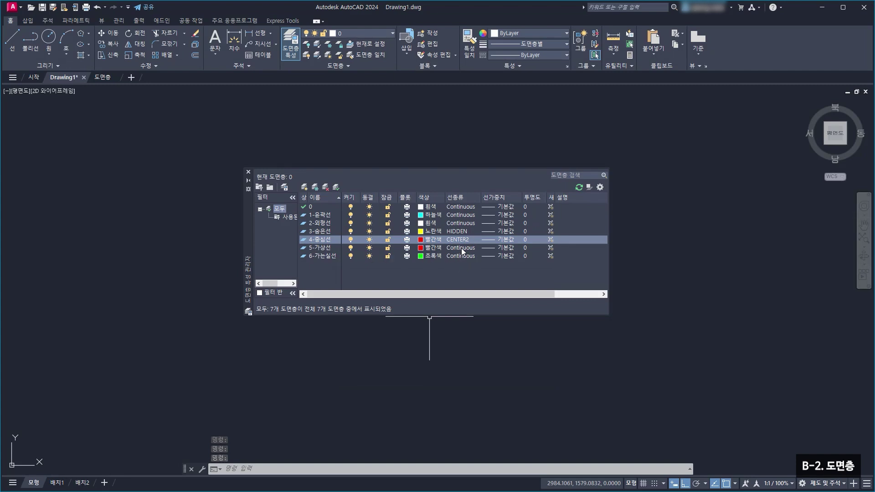
click(461, 248)
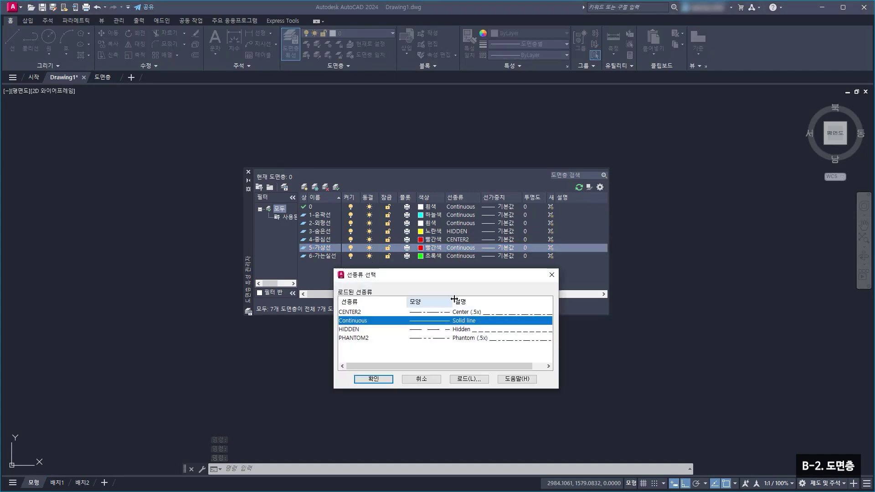
click(379, 339)
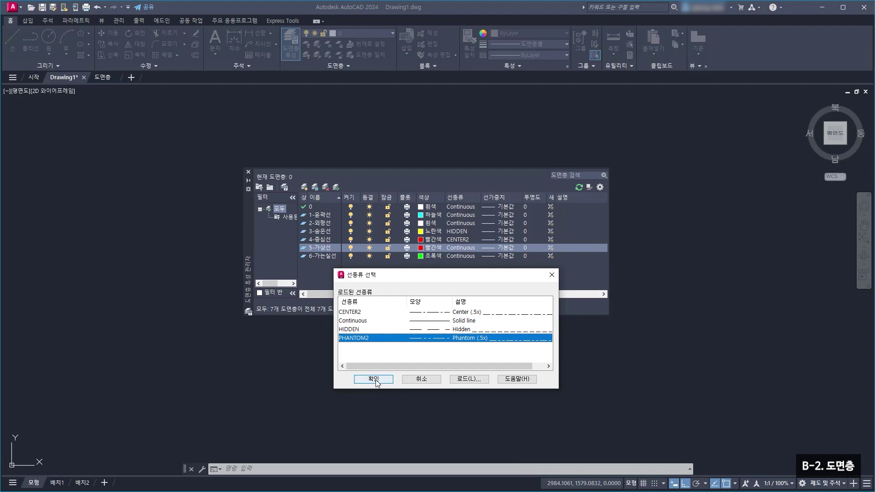
click(373, 379)
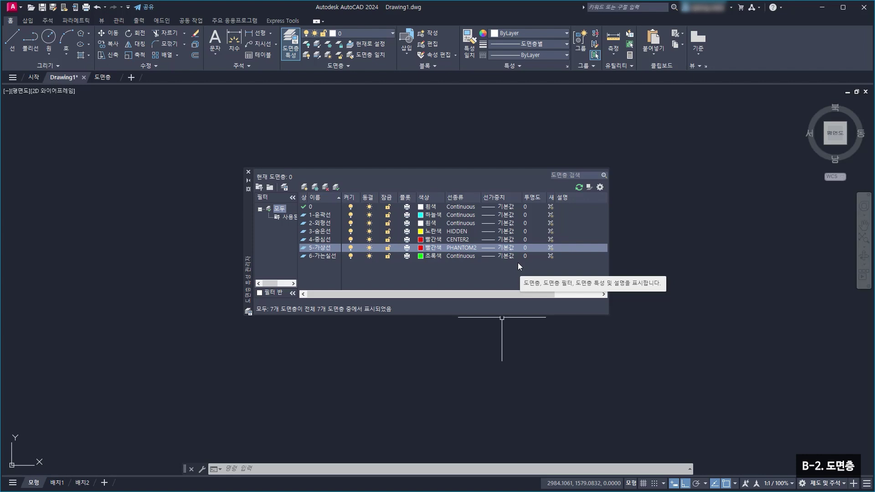
Set the lineweight of layer 1-윤곽선 to 0.35 mm
click(495, 214)
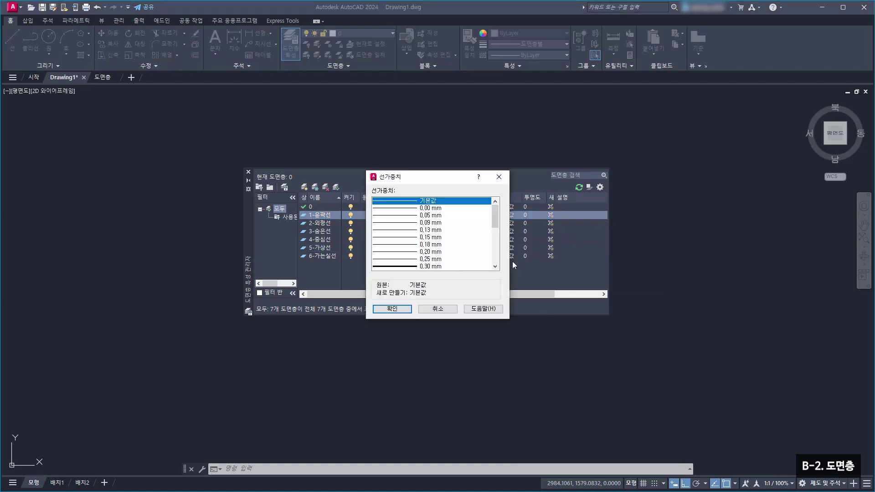
drag(496, 212, 494, 221)
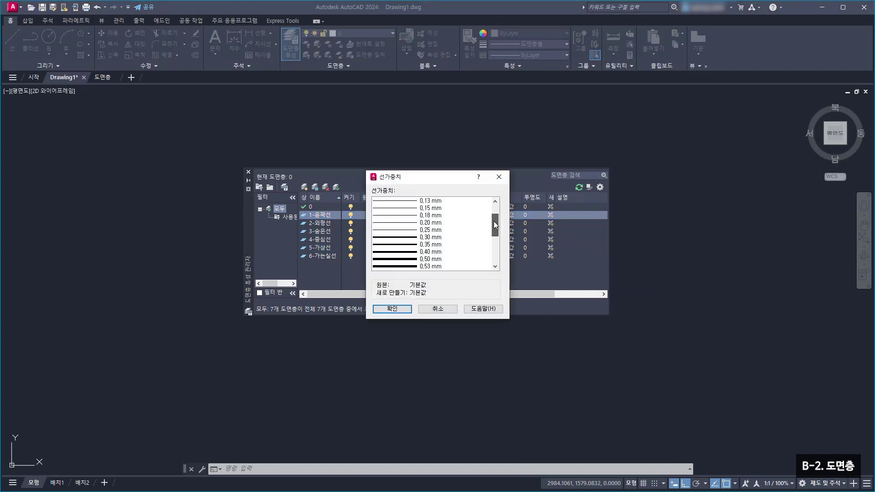
click(432, 245)
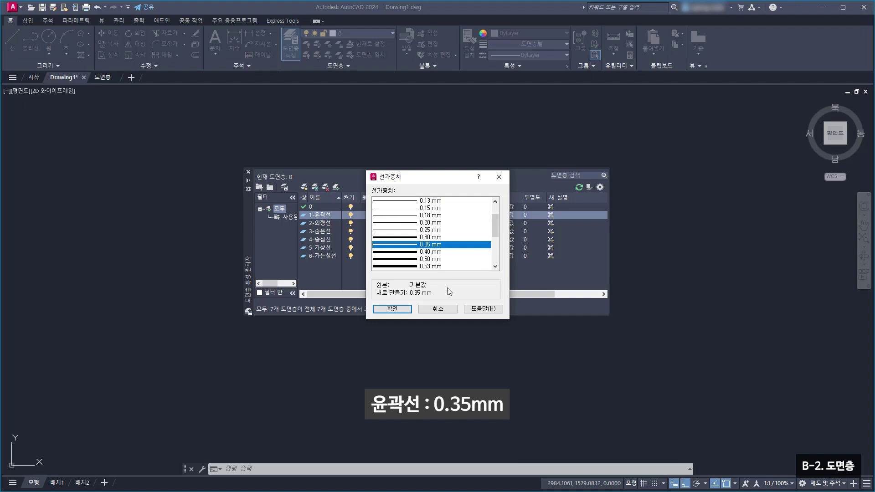
click(394, 311)
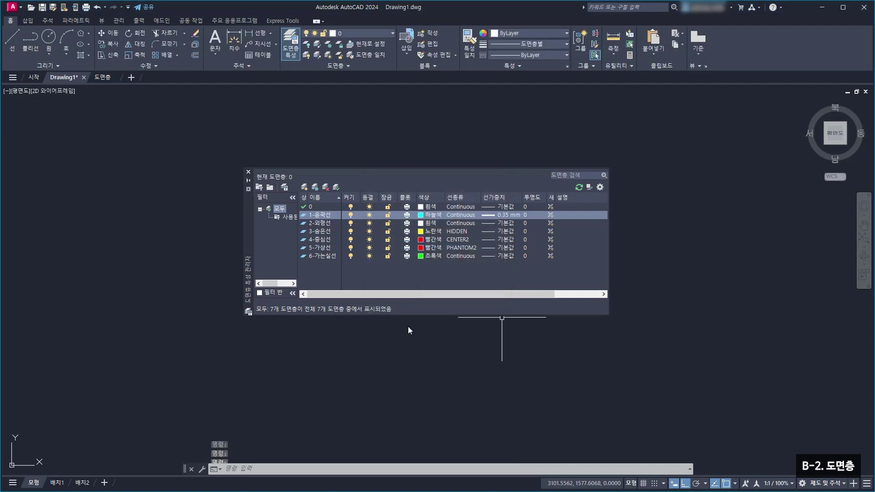
Set the lineweight of layer 2-외형선 to 0.35 mm and that of layer 3-숨은선 to 0.25 mm
click(496, 223)
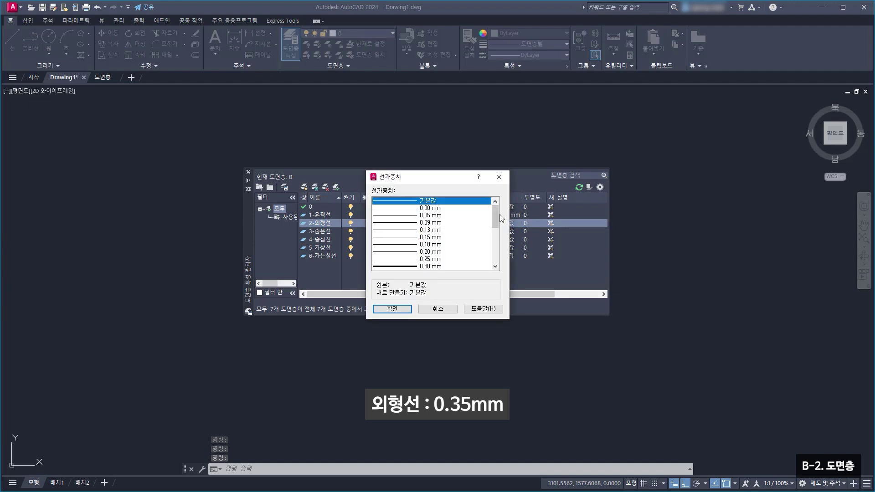
drag(496, 215, 494, 228)
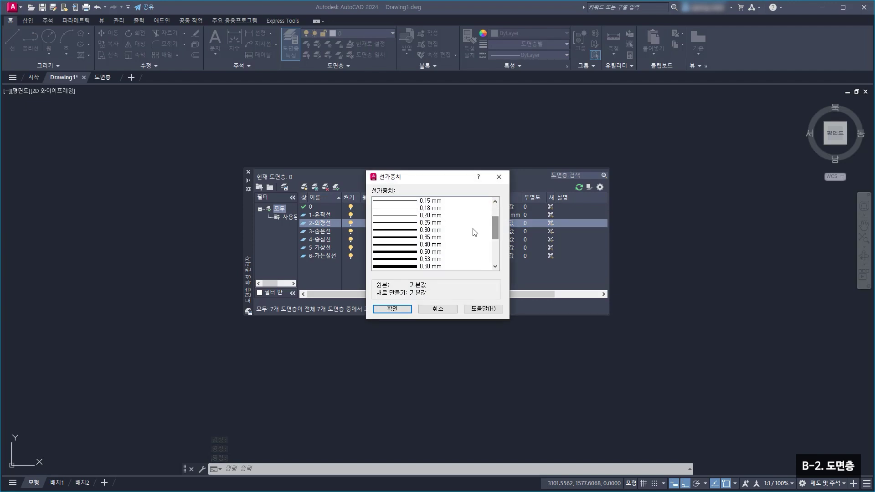
click(429, 237)
click(392, 309)
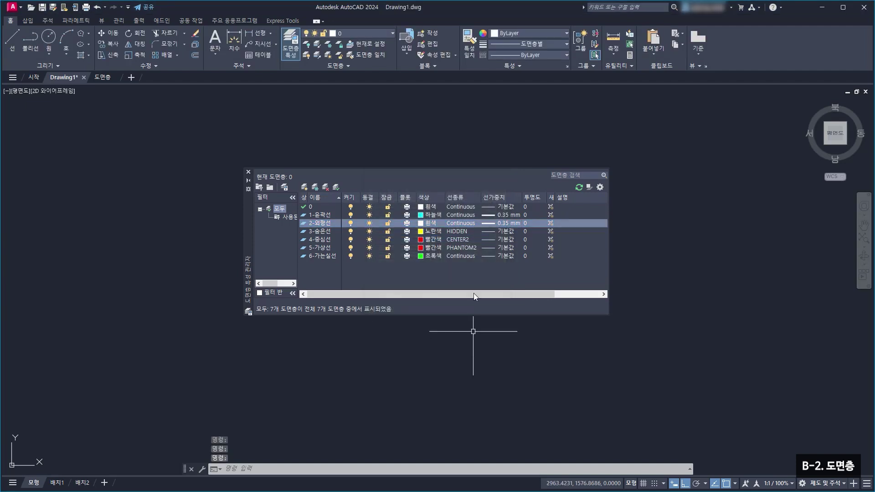
click(492, 235)
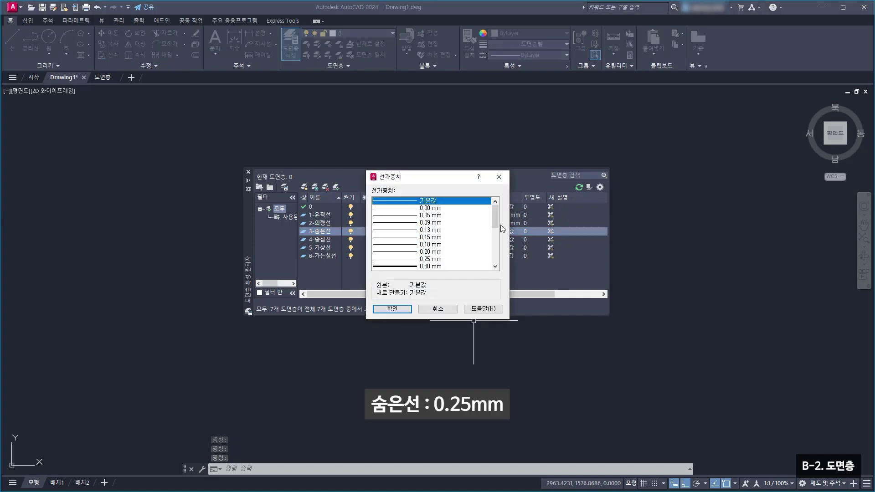
drag(496, 219, 496, 225)
click(434, 237)
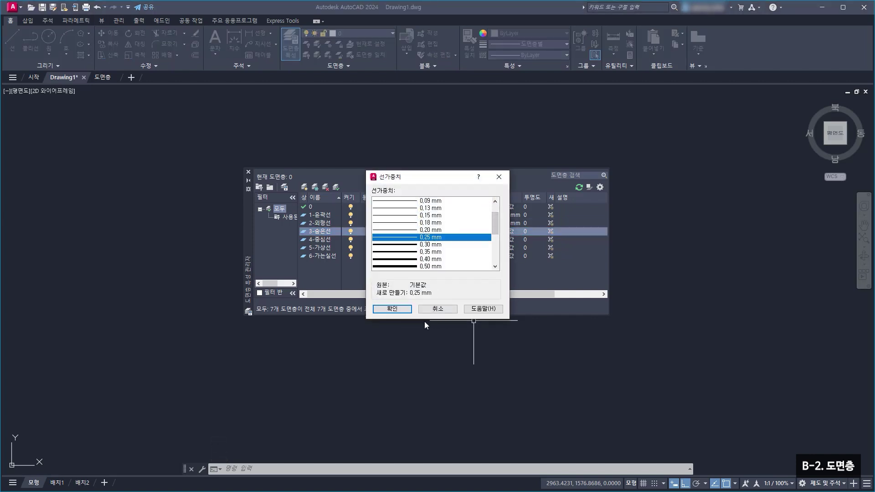
click(392, 310)
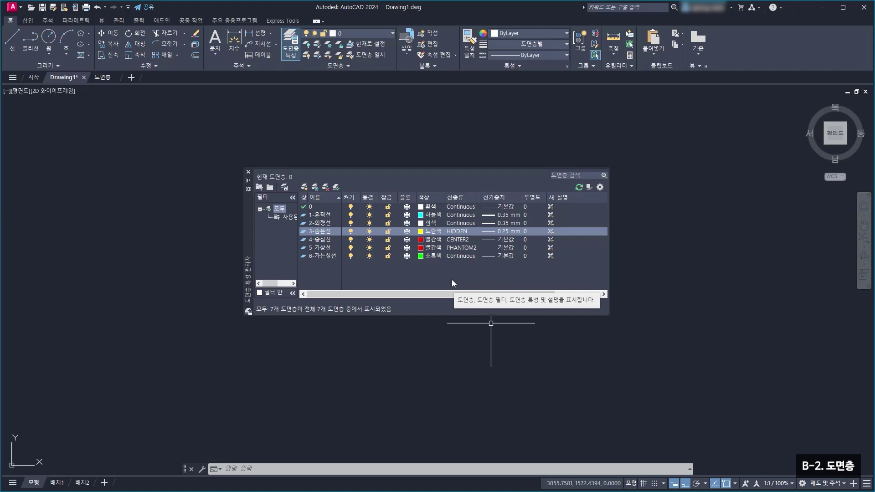
Set the lineweight of layers 4-중심선, 5-가상선 and 6-가는실선 to 0.18 mm and close the layer list
click(501, 240)
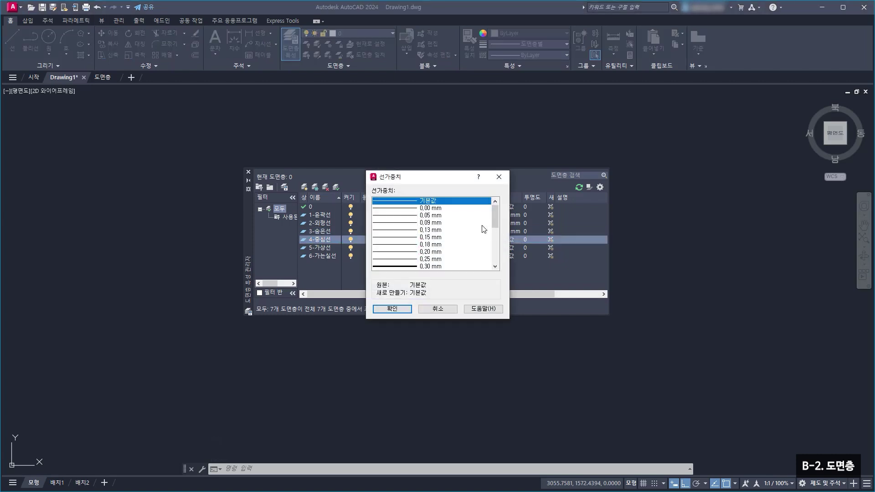
click(439, 245)
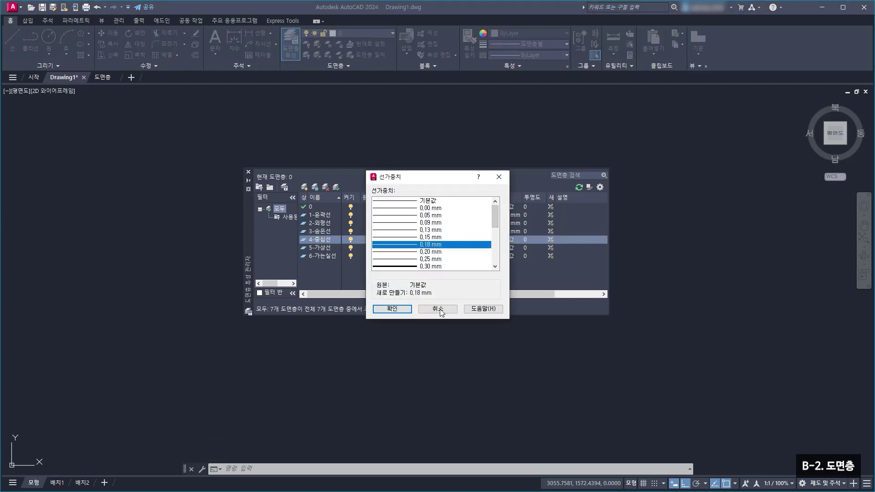
click(396, 308)
click(506, 249)
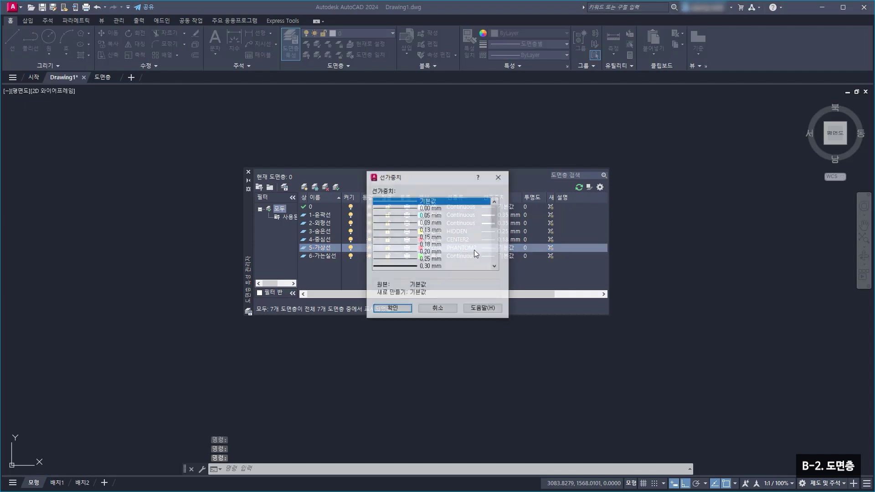
click(428, 245)
click(392, 309)
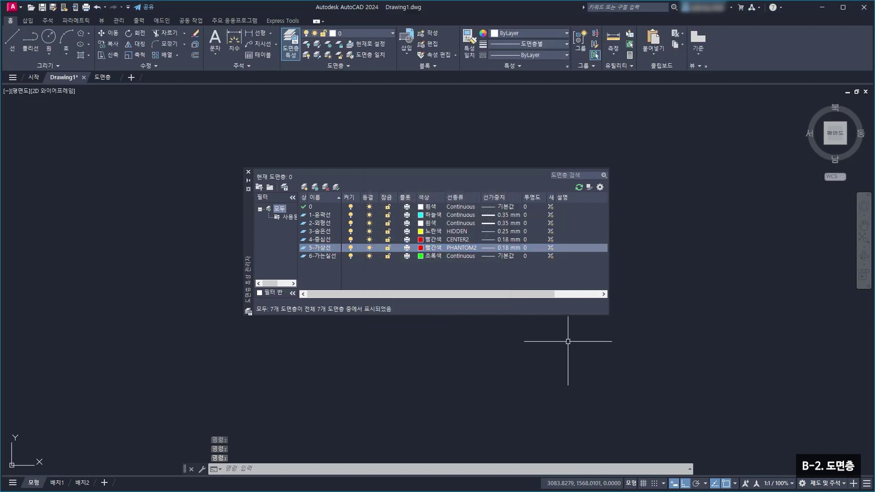
click(506, 257)
click(429, 245)
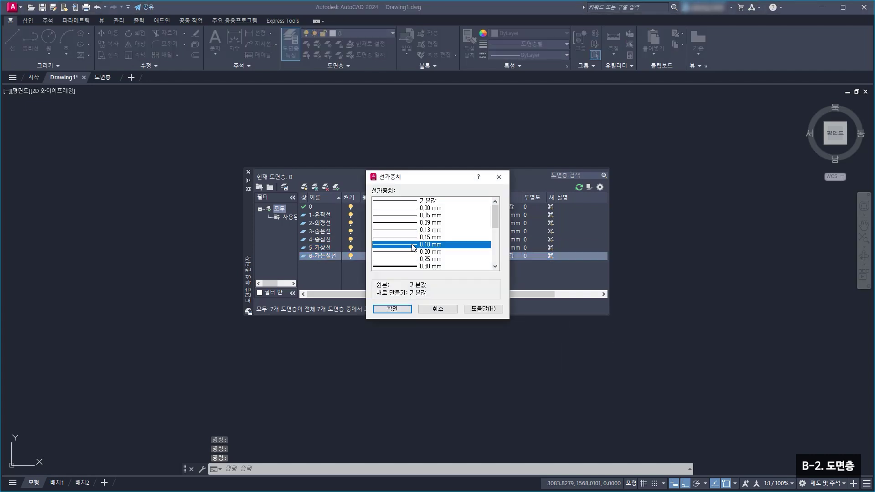
click(401, 310)
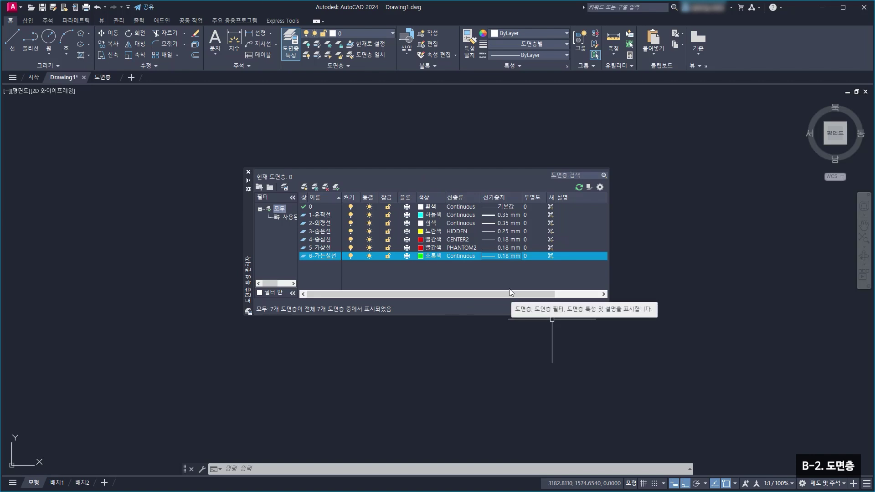
click(249, 172)
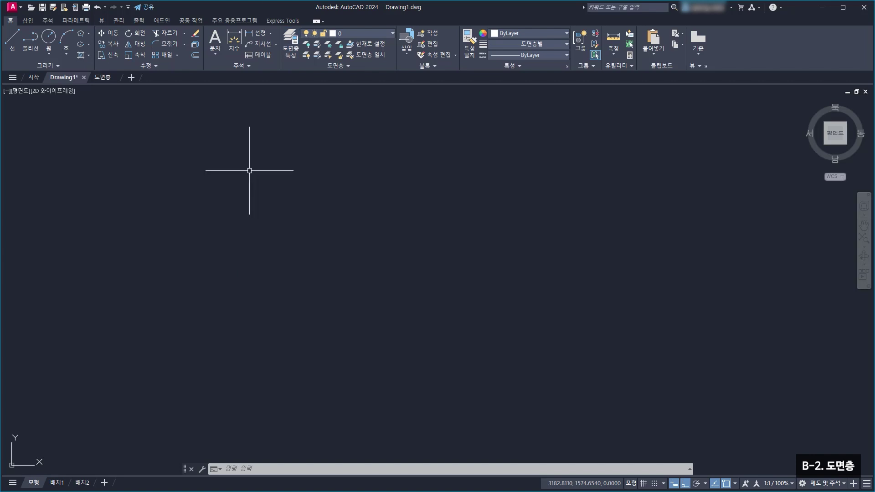
click(294, 56)
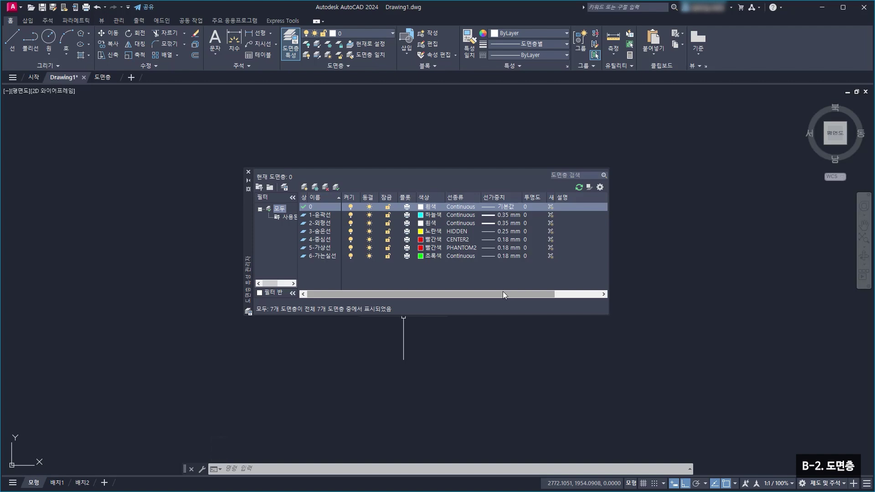
click(248, 171)
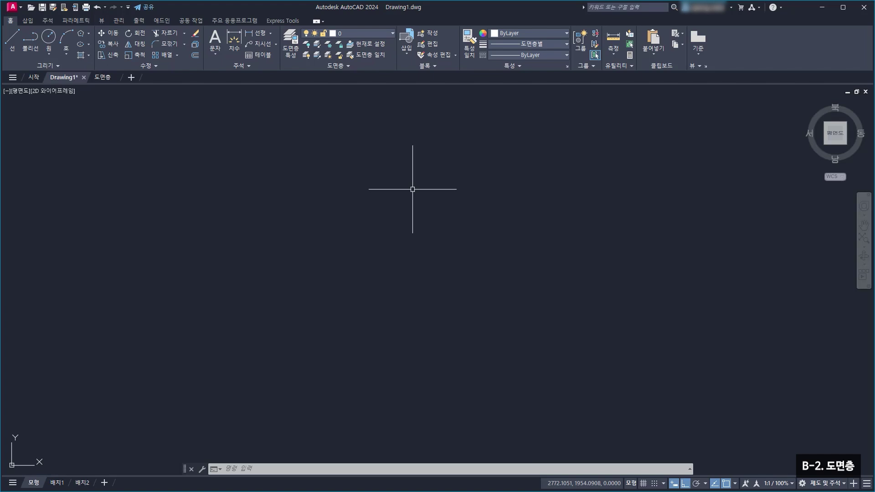
click(292, 55)
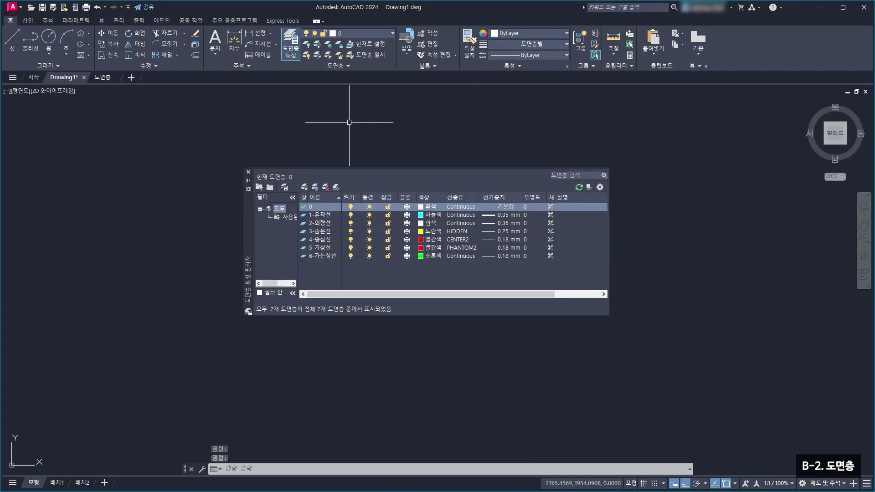
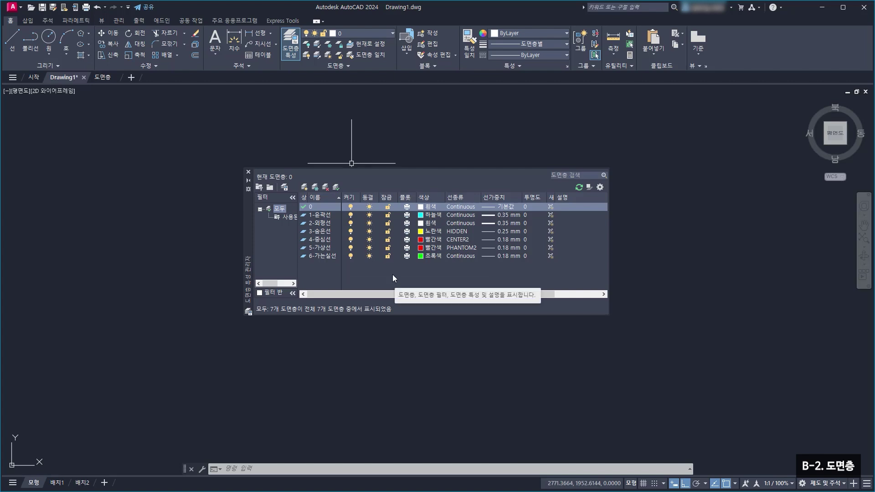
click(249, 171)
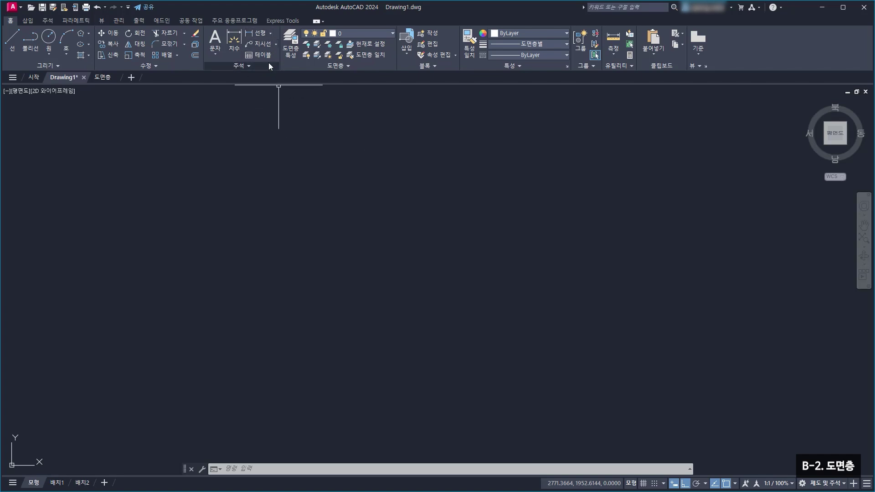
Place a horizontal linear dimension about 84 mm long in the empty drawing area, with its dimension line below the origin points
click(271, 33)
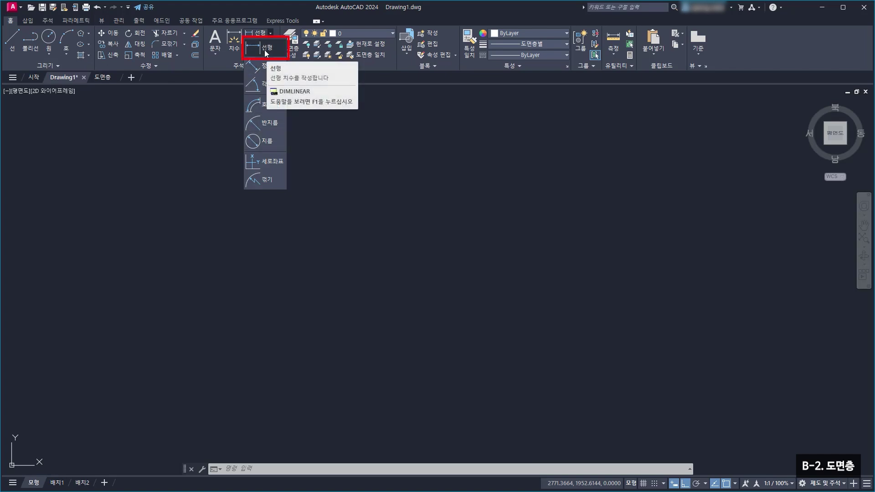
click(264, 50)
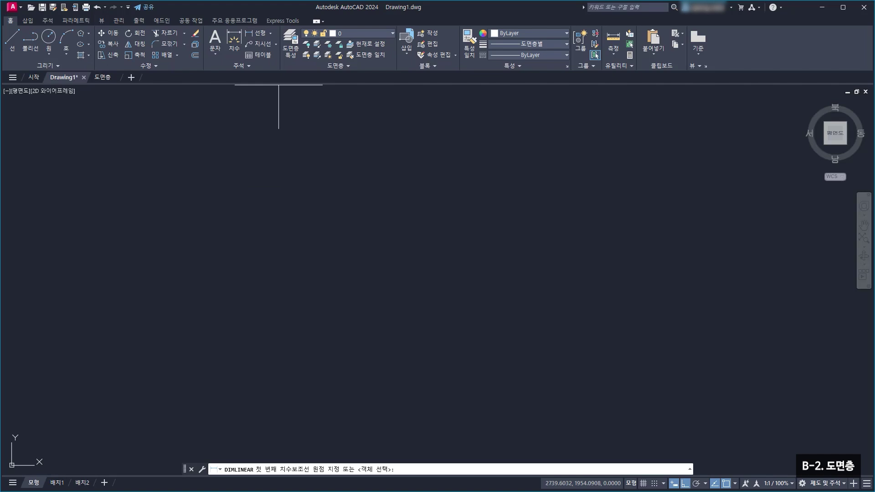
click(316, 201)
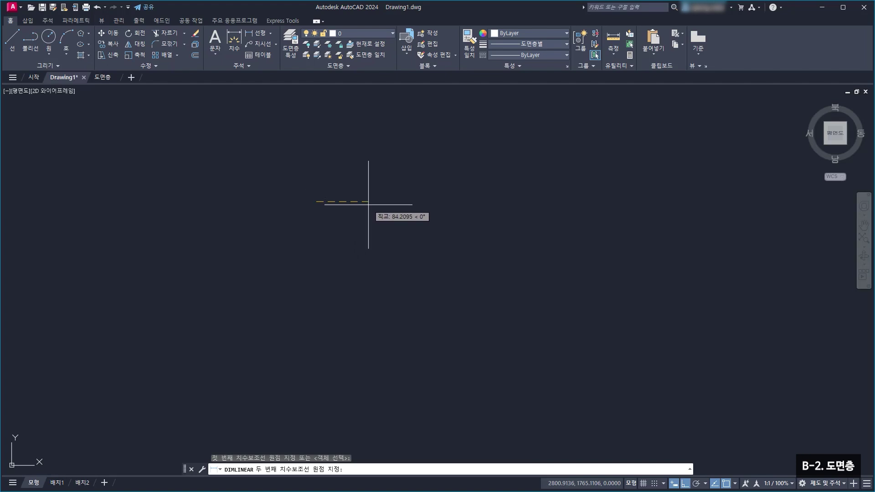
click(368, 205)
scroll(344, 215, up, 6)
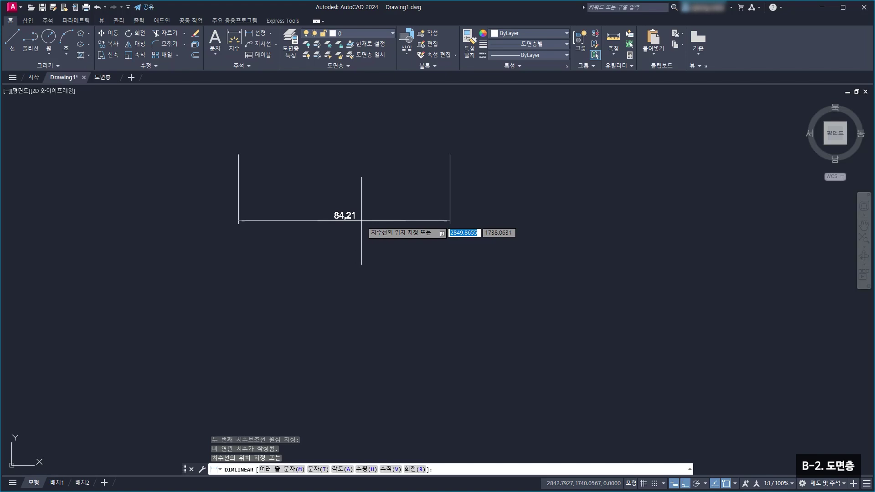
click(361, 221)
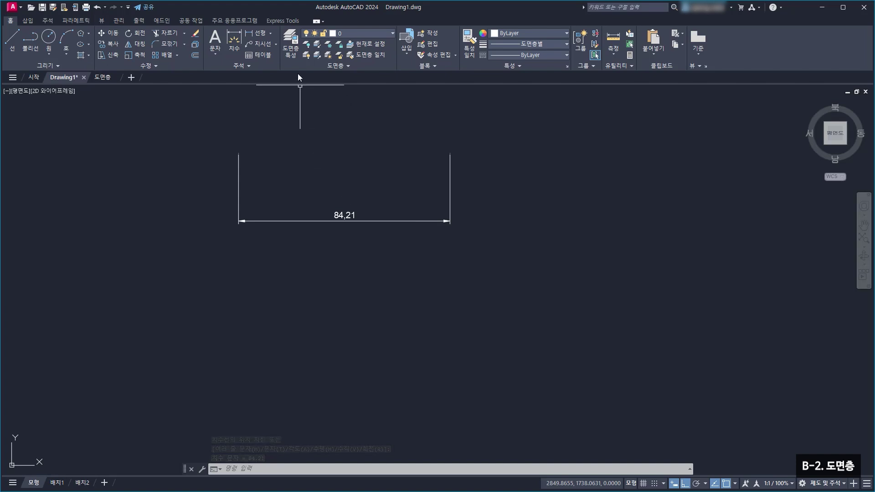
Examine the Defpoints layer and its plot setting, and the definition points above the dimension's two extension lines
click(290, 50)
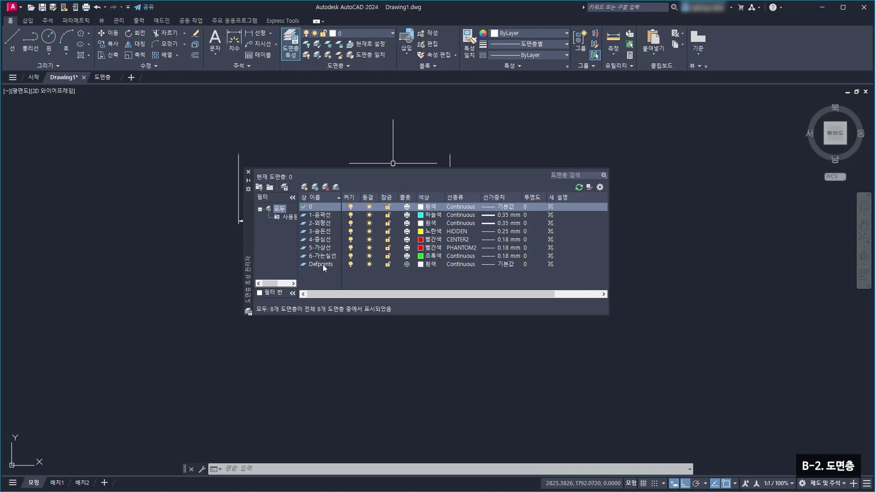
click(249, 171)
scroll(337, 166, up, 4)
middle_drag(336, 166, 441, 198)
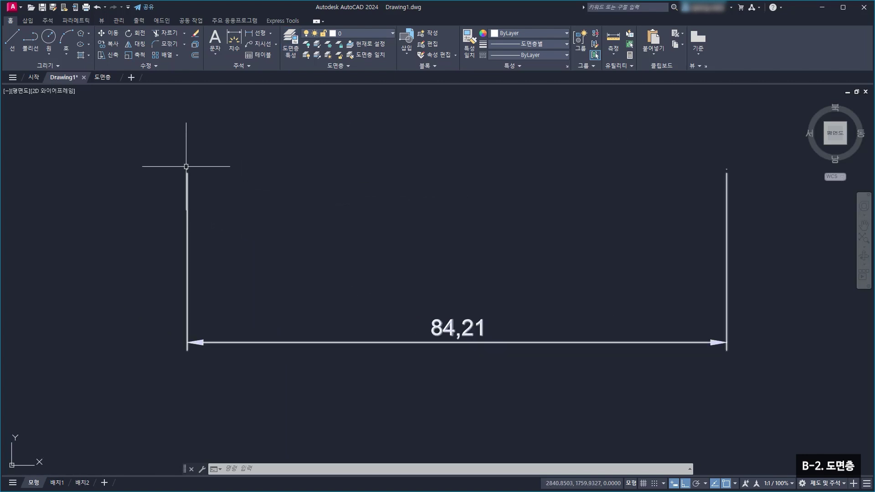
middle_drag(194, 174, 317, 171)
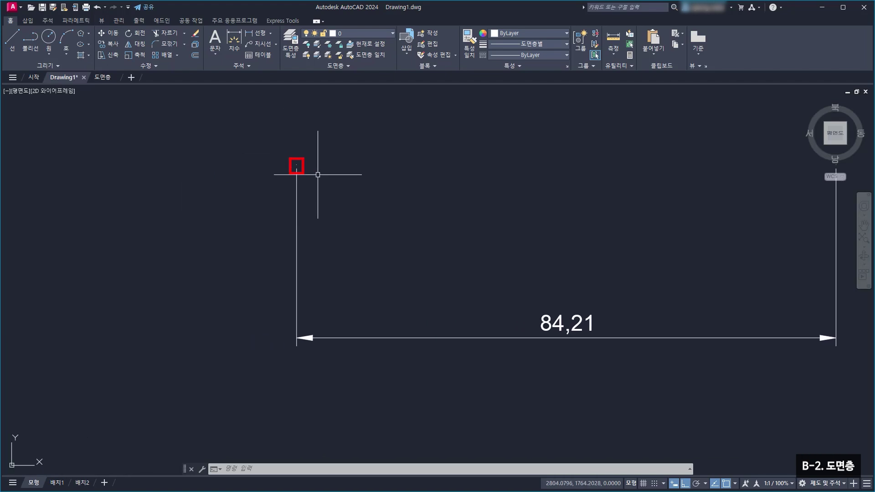
middle_drag(656, 205, 397, 205)
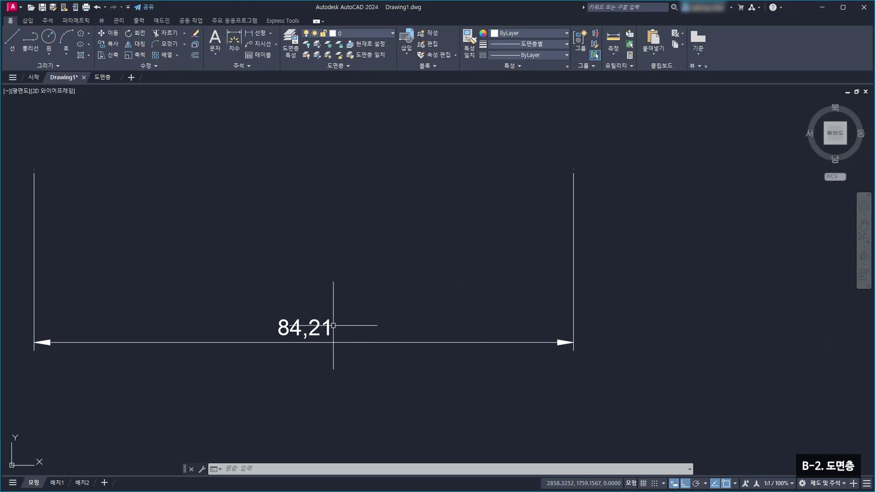
middle_drag(324, 237, 406, 214)
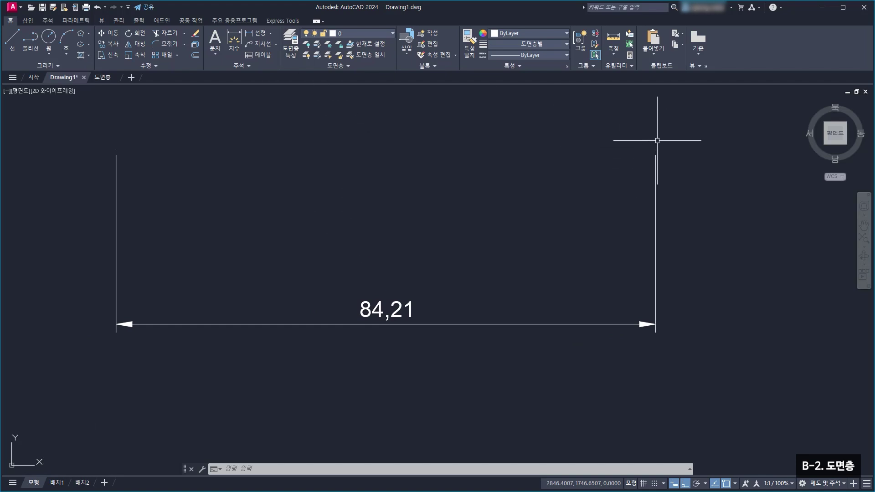
click(291, 50)
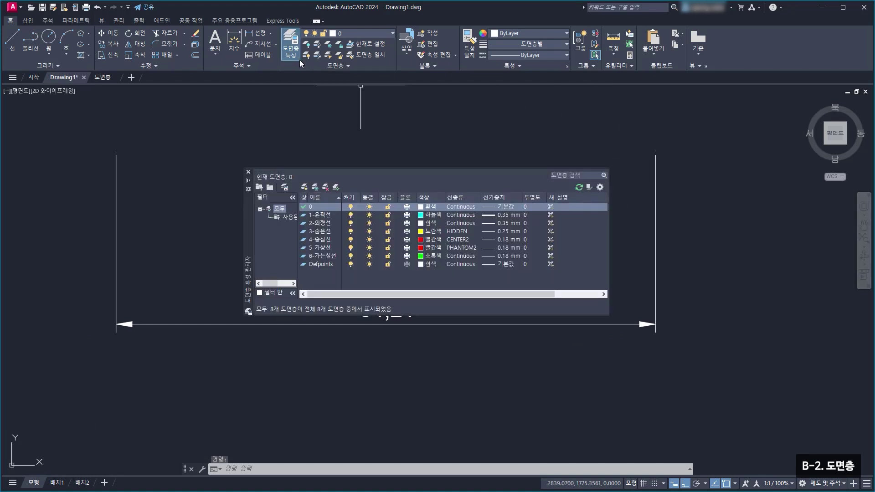
click(406, 263)
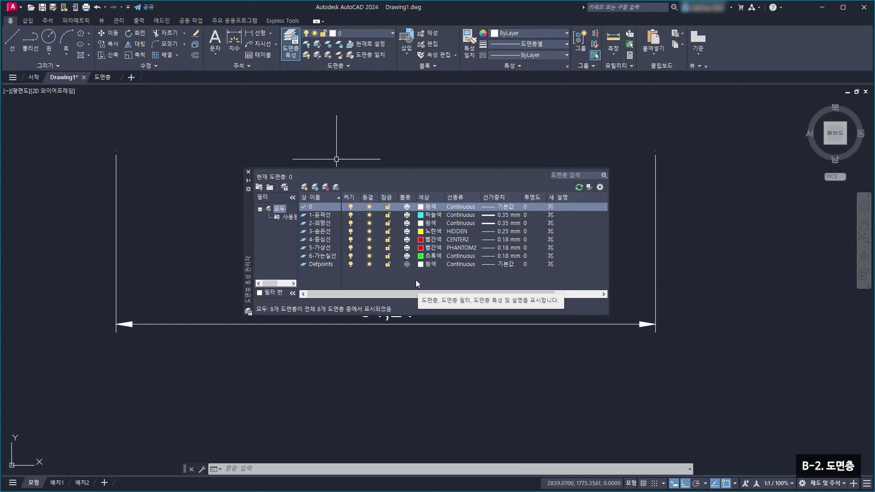
click(248, 172)
scroll(396, 223, down, 2)
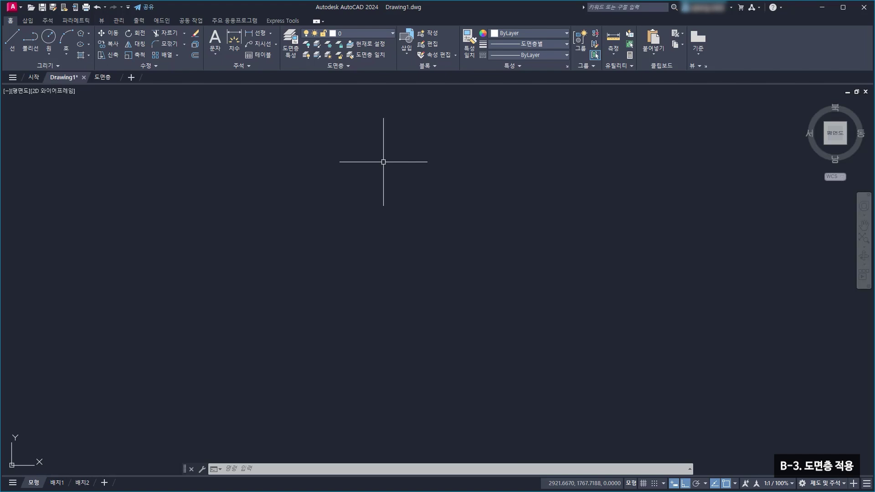
With layer 0 confirmed as current, draw a horizontal line and a separate circle below it in the empty drawing area
click(296, 55)
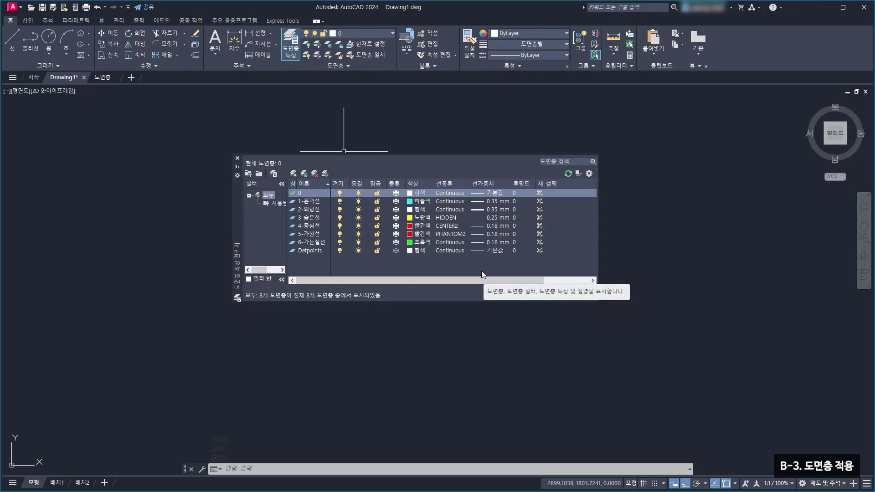
click(237, 158)
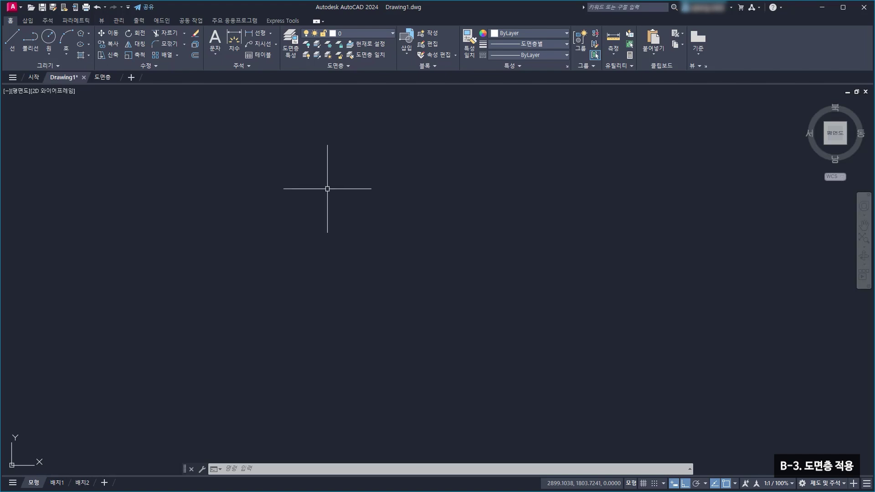
click(14, 40)
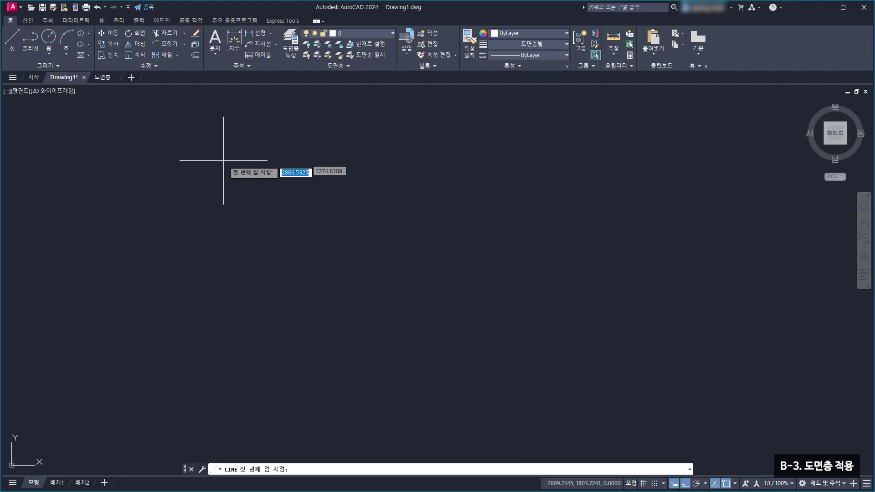
click(234, 174)
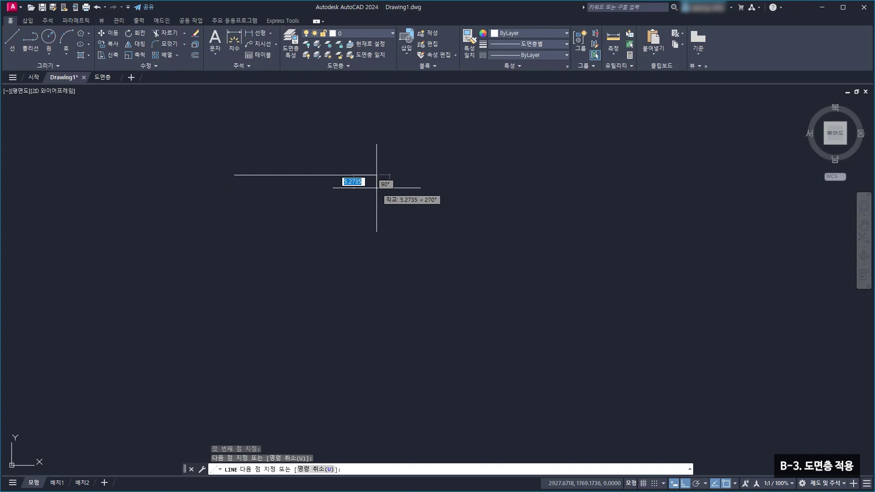
key(Return)
click(49, 37)
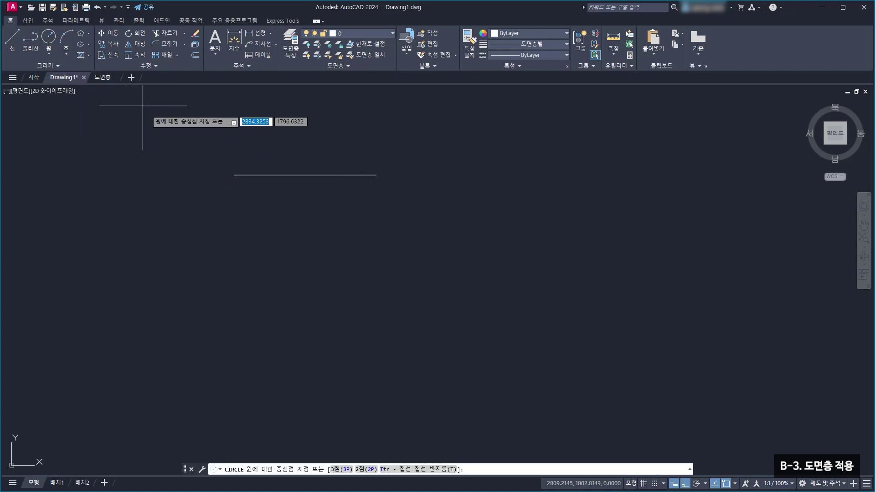
click(308, 258)
click(350, 259)
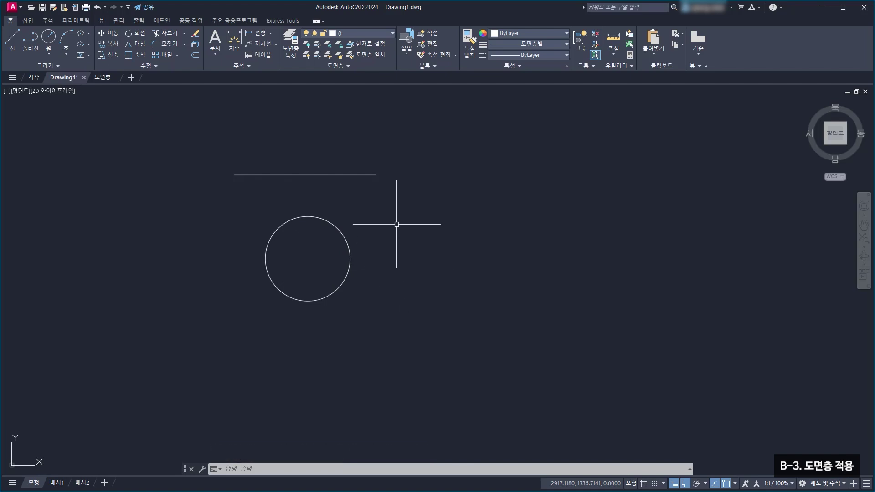
Make layers 3-숨은선, 5-가상선 and 2-외형선 current in turn, ending with 1-윤곽선 as the current layer
click(291, 54)
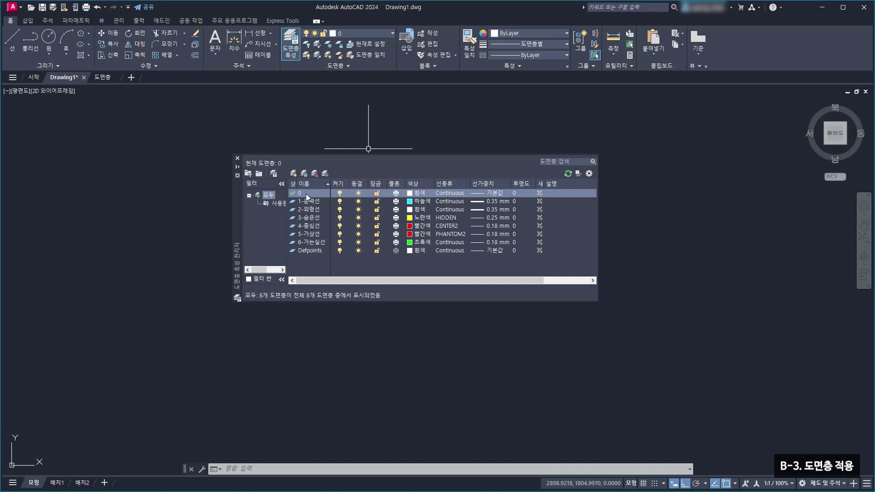
double_click(315, 217)
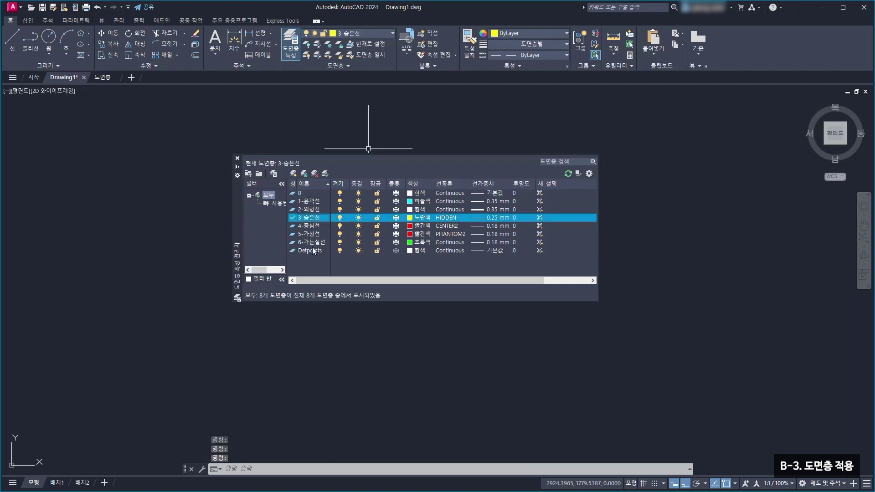
click(314, 235)
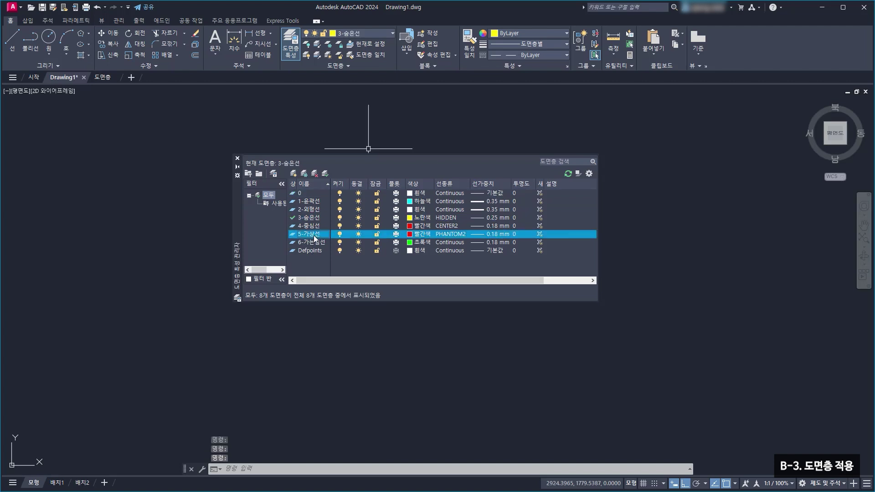
click(325, 173)
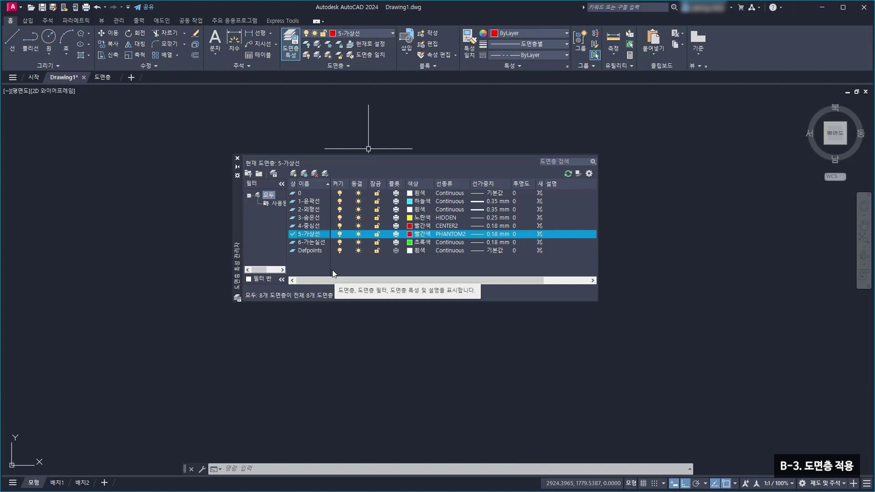
double_click(314, 210)
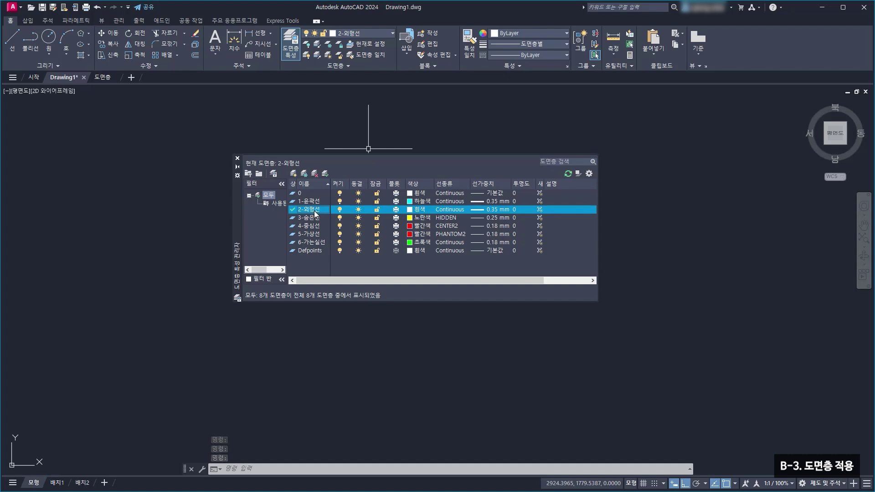
double_click(315, 202)
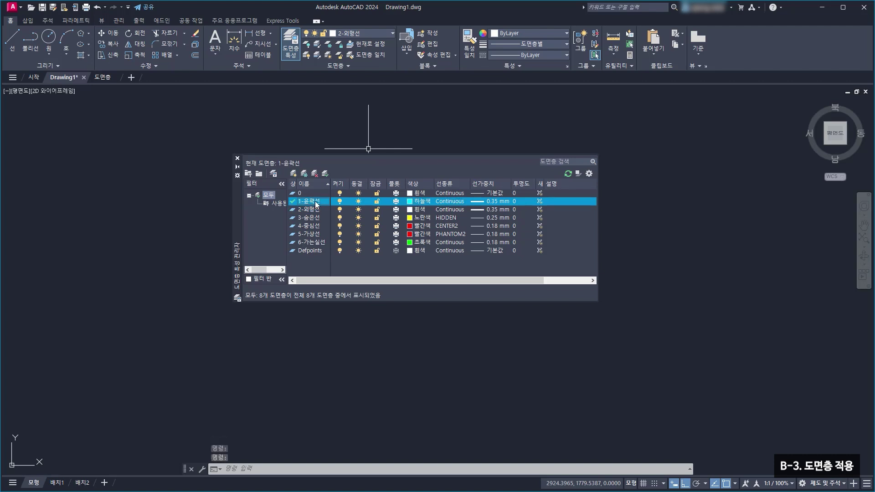
click(237, 158)
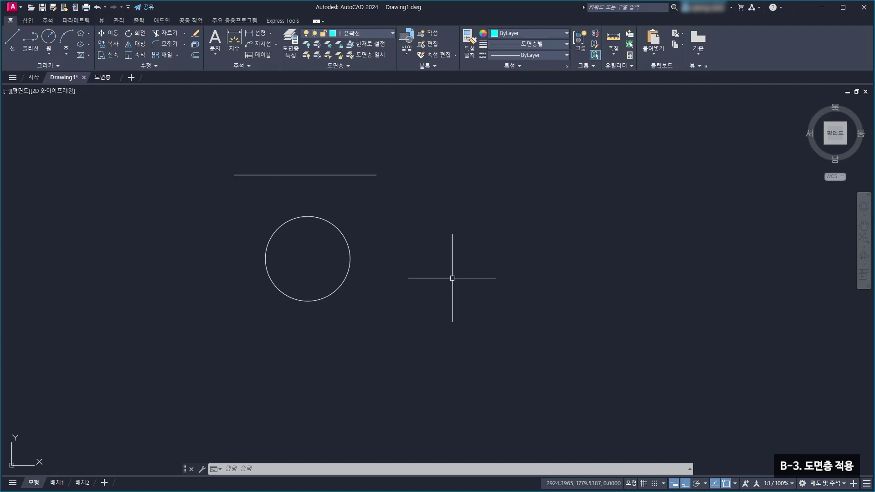
Beside the white shapes, draw a horizontal line on layer 1-윤곽선 and a circle of about 17.5 radius below it
middle_drag(518, 259, 444, 254)
click(12, 39)
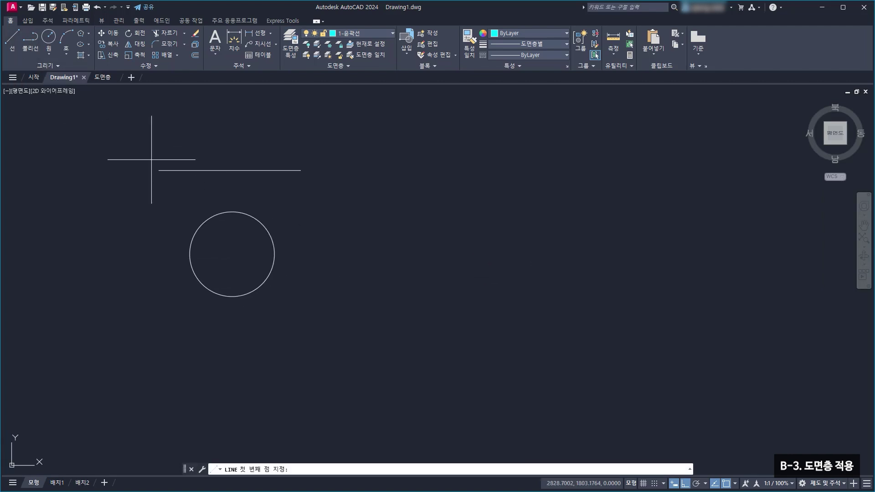
click(398, 171)
click(545, 188)
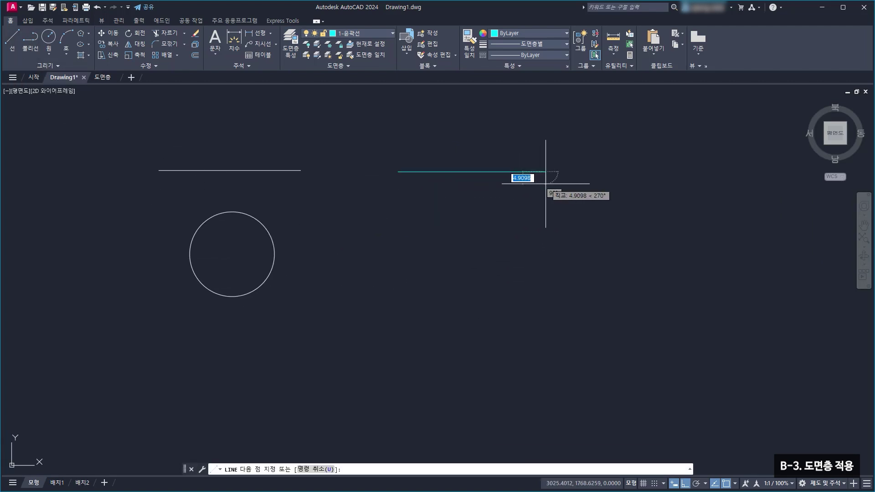
key(Return)
click(49, 36)
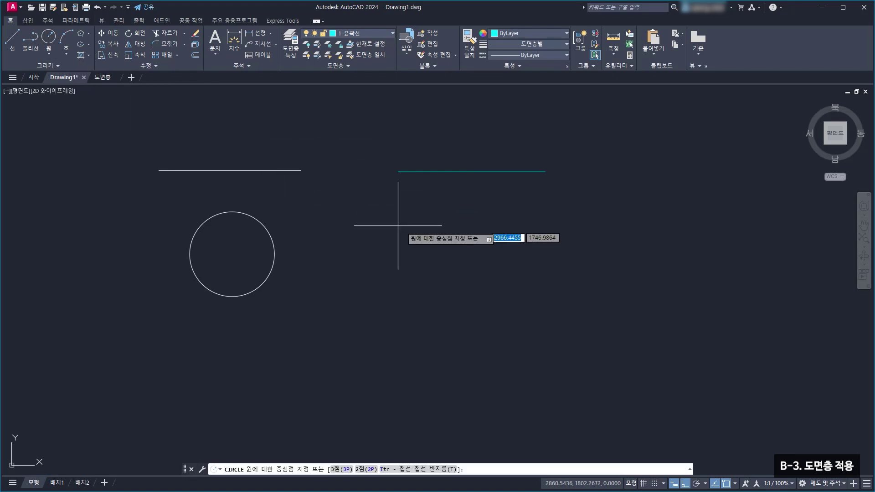
click(473, 237)
click(517, 256)
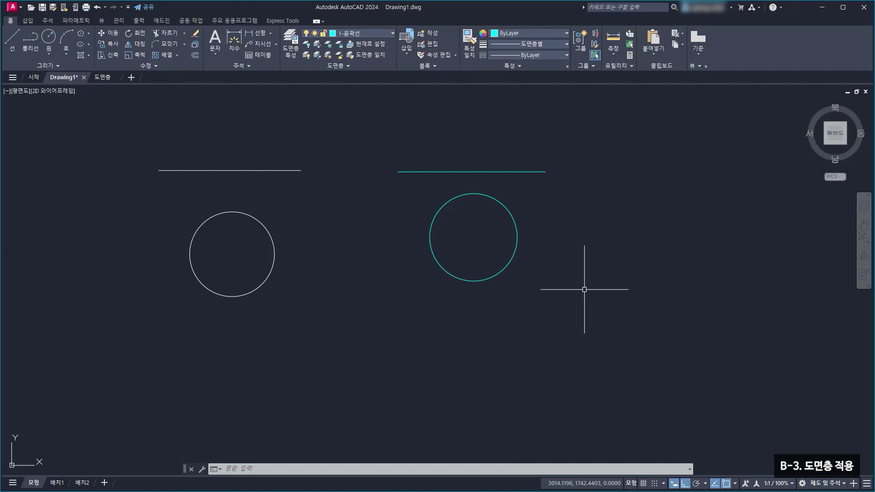
Make layer 3-숨은선 the current layer and close the layer list
scroll(585, 289, down, 2)
middle_drag(674, 278, 475, 276)
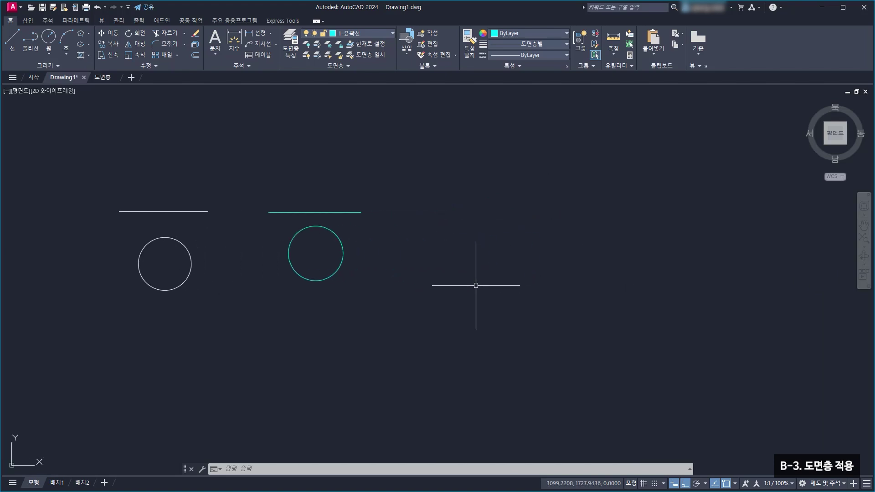
click(289, 48)
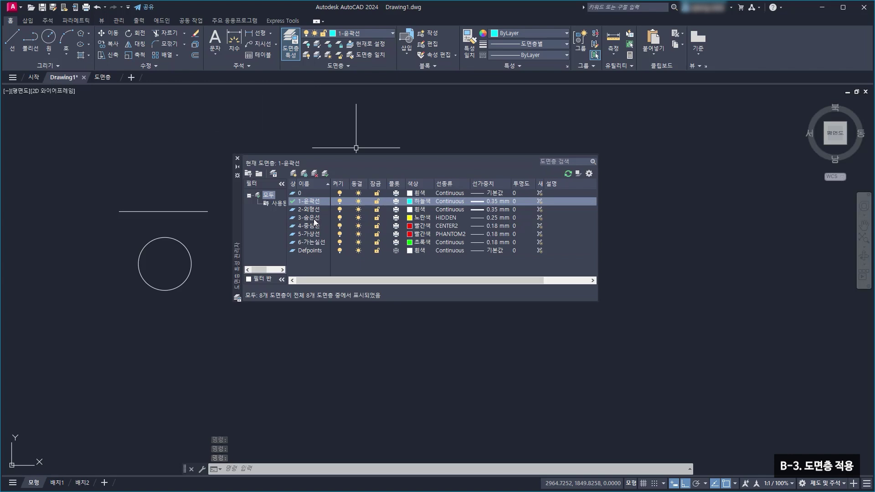
double_click(313, 219)
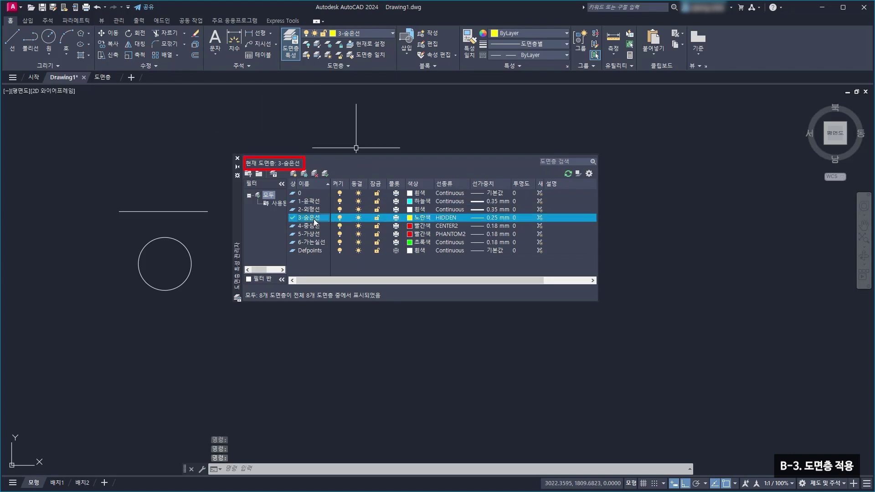
click(238, 159)
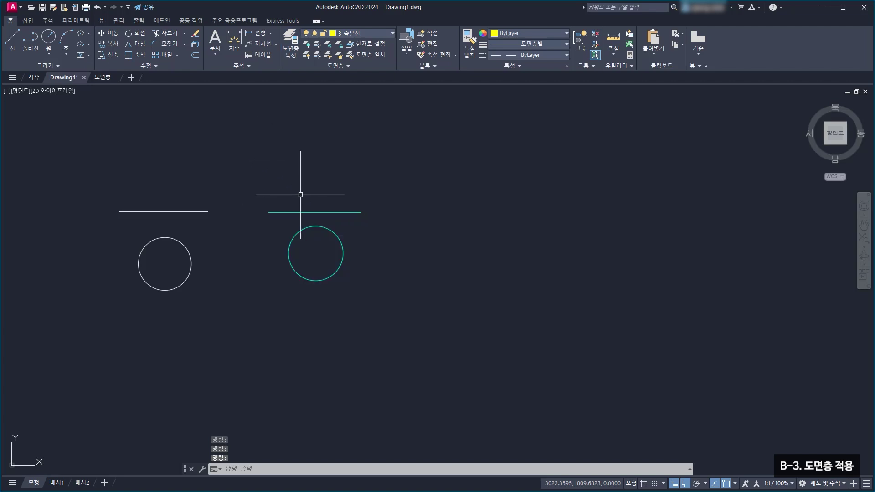
Beside the cyan shapes, draw a horizontal line on layer 3-숨은선 and a circle of about 22.7 radius below it
click(12, 38)
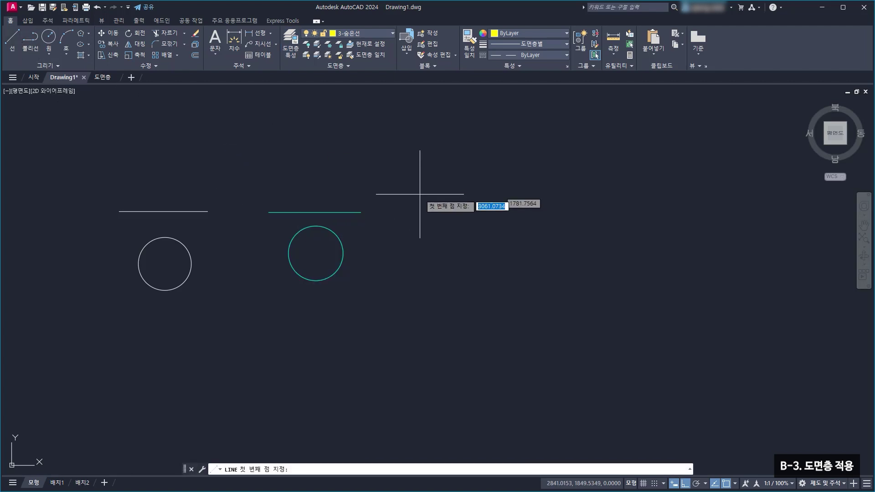
click(406, 214)
click(527, 214)
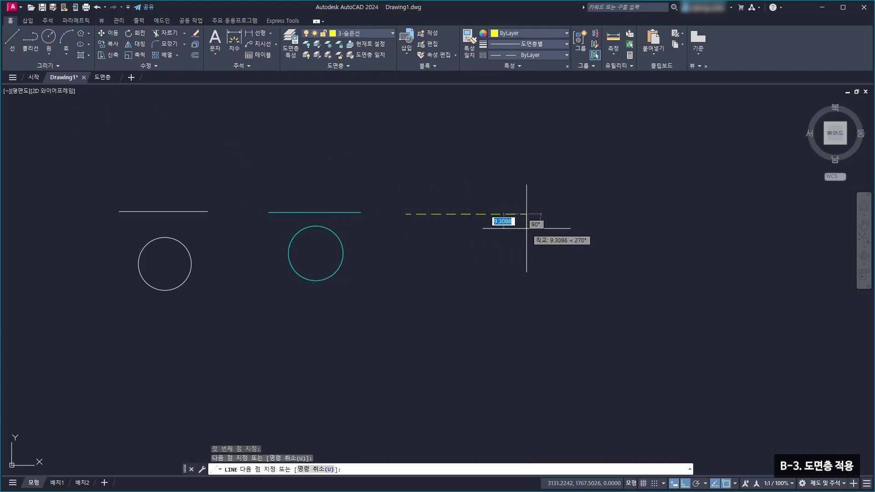
key(Escape)
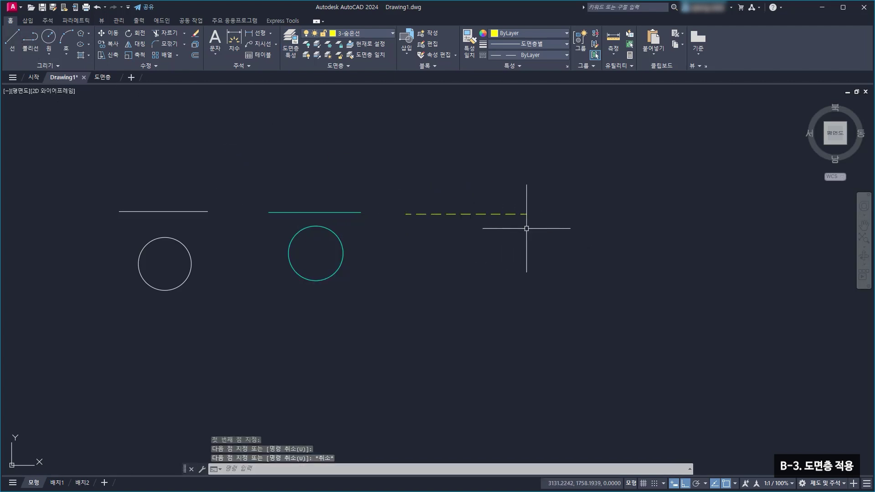
click(49, 37)
click(466, 263)
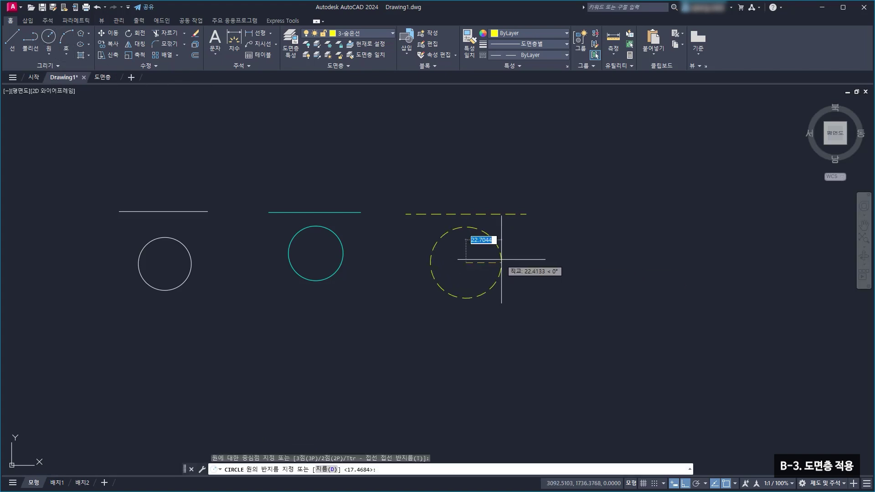
click(485, 235)
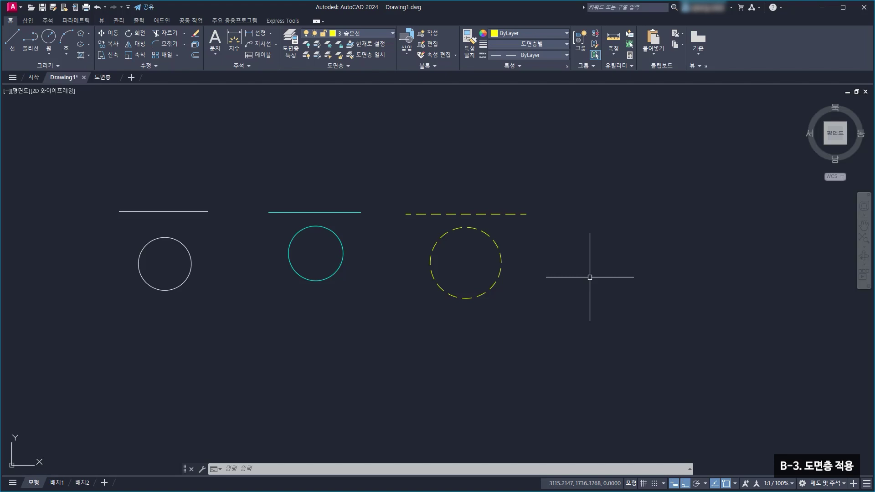
Make layer 5-가상선 current in the layer list, return to 3-숨은선 and close the list
click(289, 54)
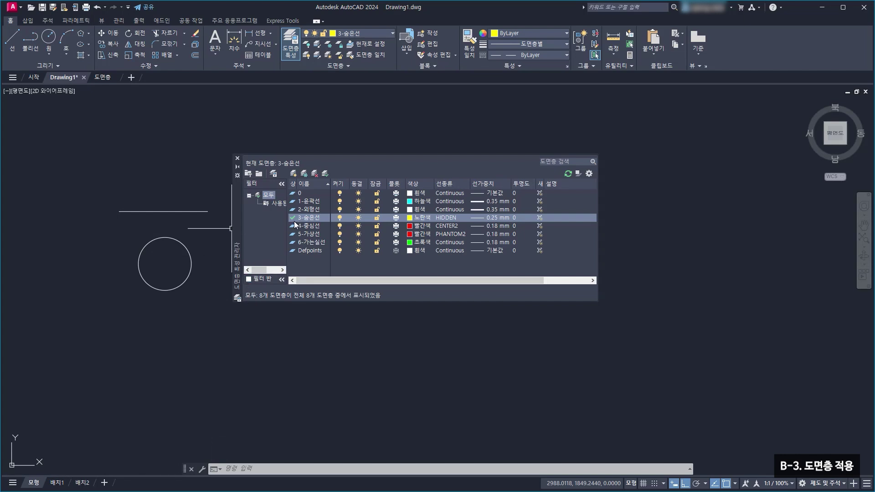
double_click(317, 235)
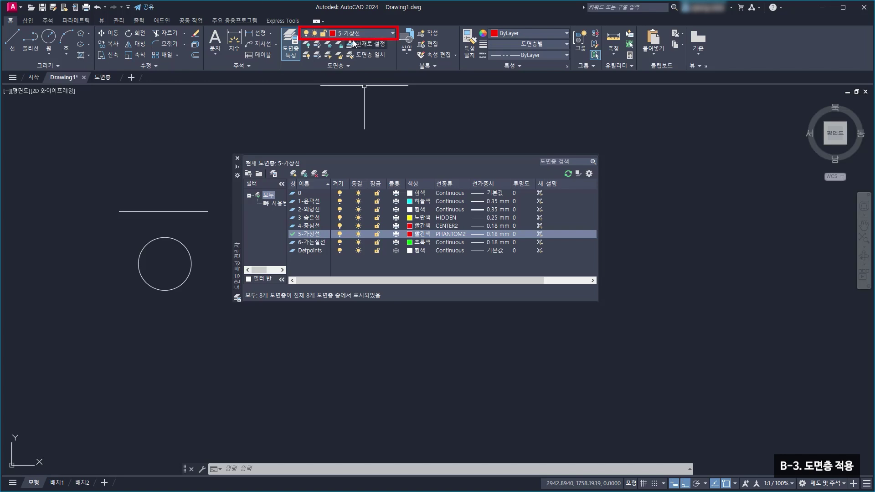
double_click(316, 217)
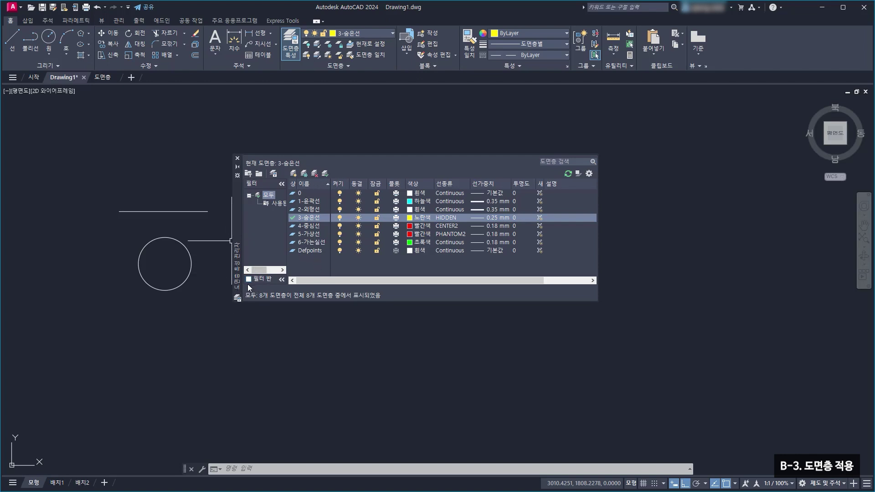
click(237, 158)
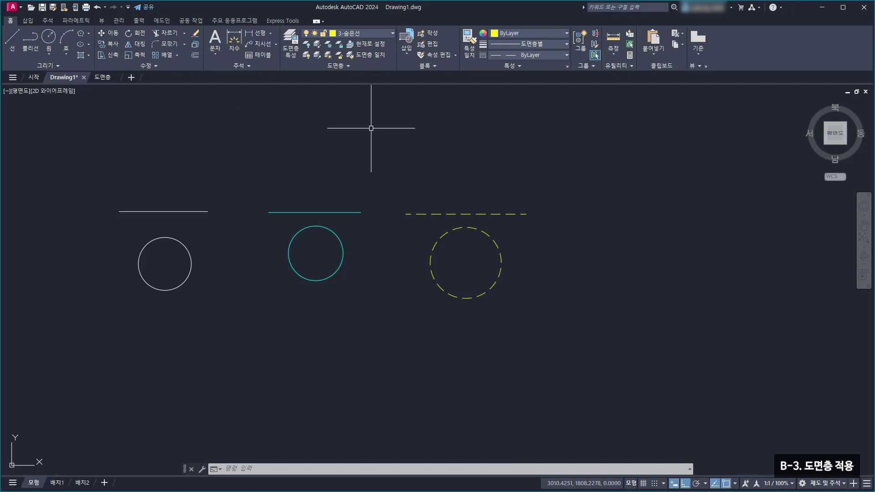
With no object selected, make layer 2-외형선 current and switch the current layer to 5-가상선
click(370, 33)
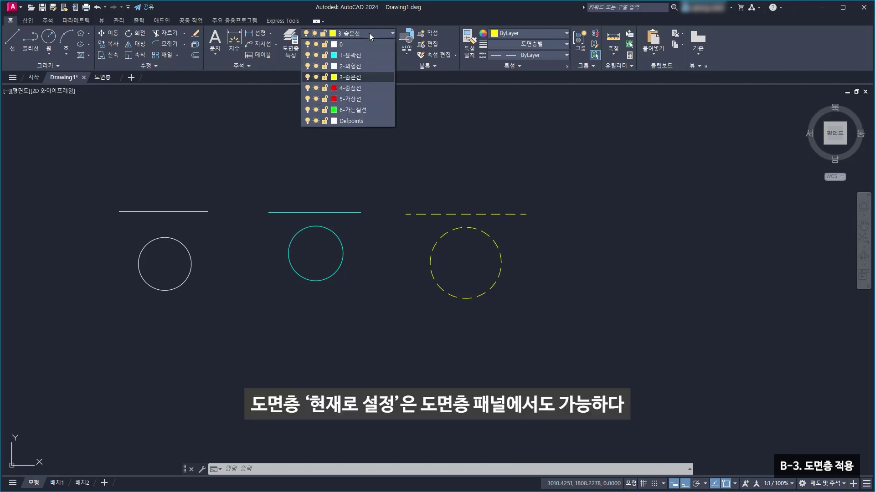
click(367, 65)
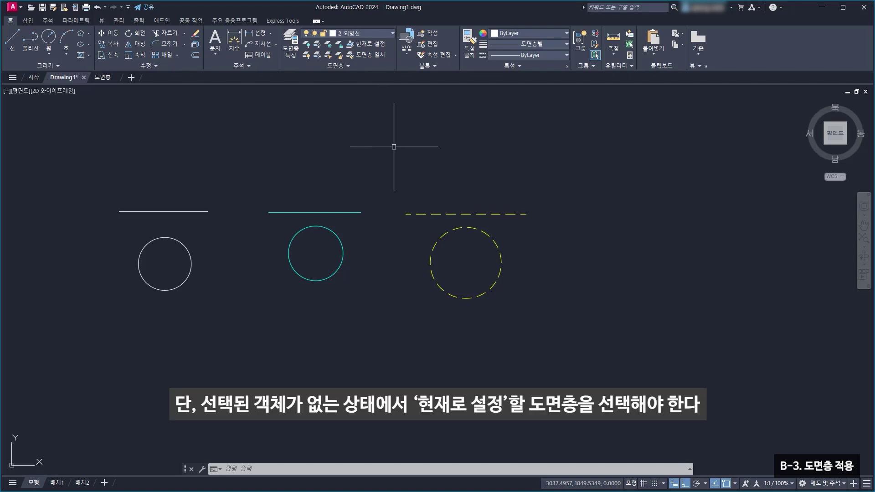
key(Escape)
key(Escape)
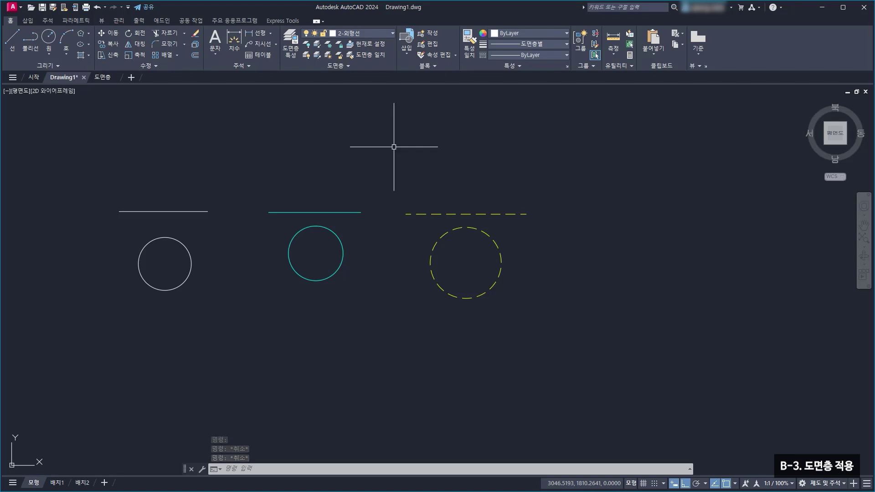
click(379, 34)
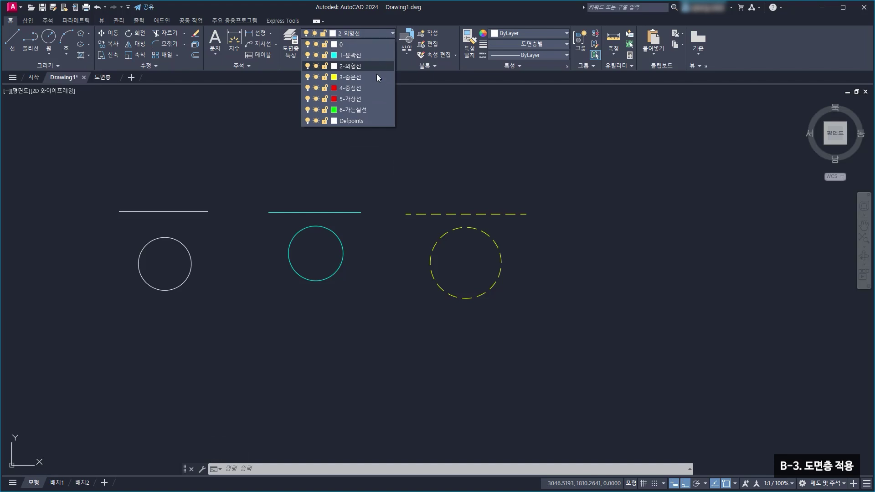
click(369, 98)
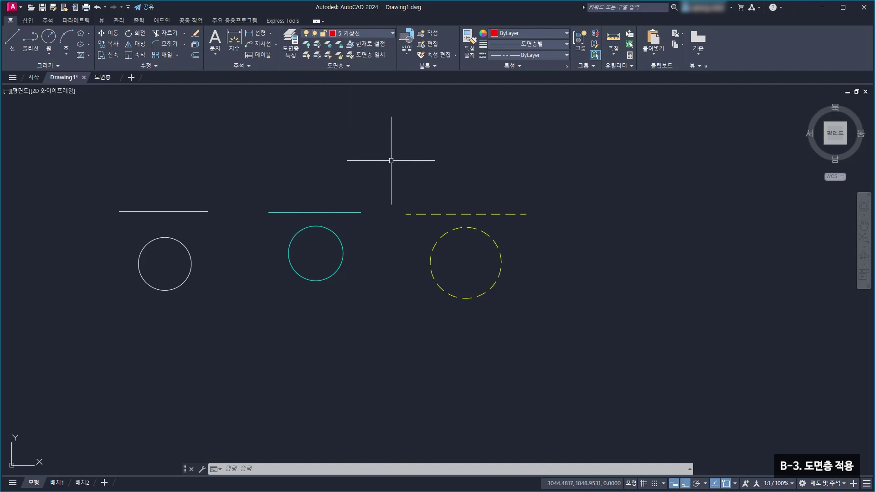
Make layer 2-외형선 current in the Layer Properties Manager and close the manager
click(287, 52)
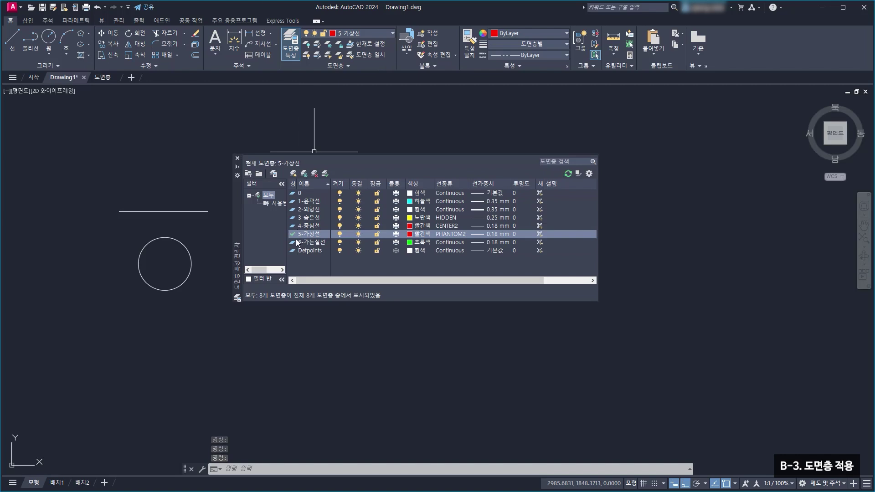
double_click(316, 210)
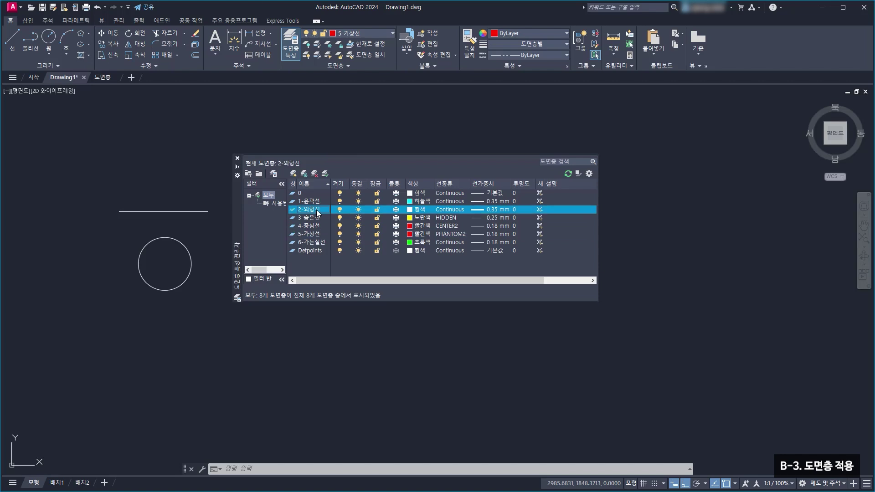
click(237, 159)
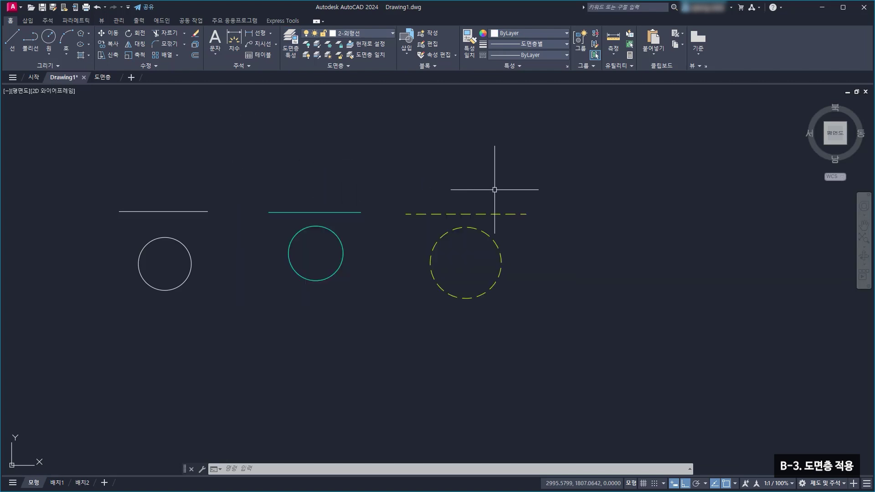
Move the yellow dashed line and circle to layer 1-윤곽선 and clear the selection
middle_drag(496, 191, 423, 170)
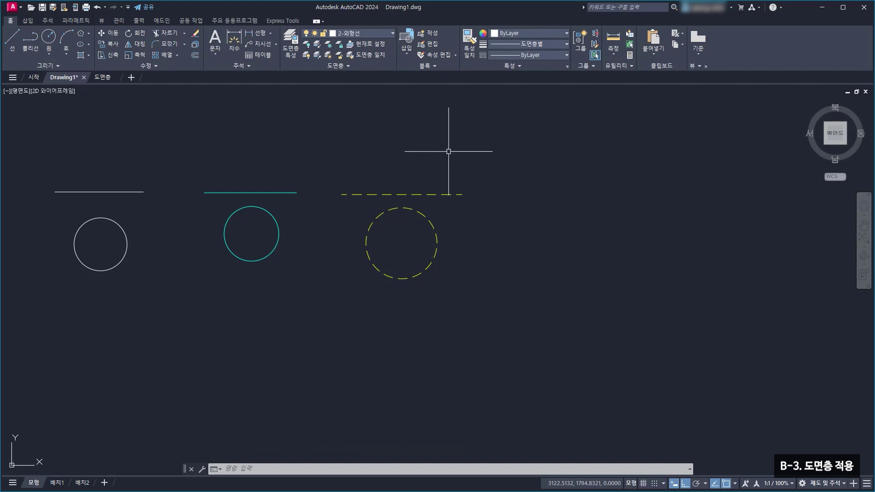
click(446, 153)
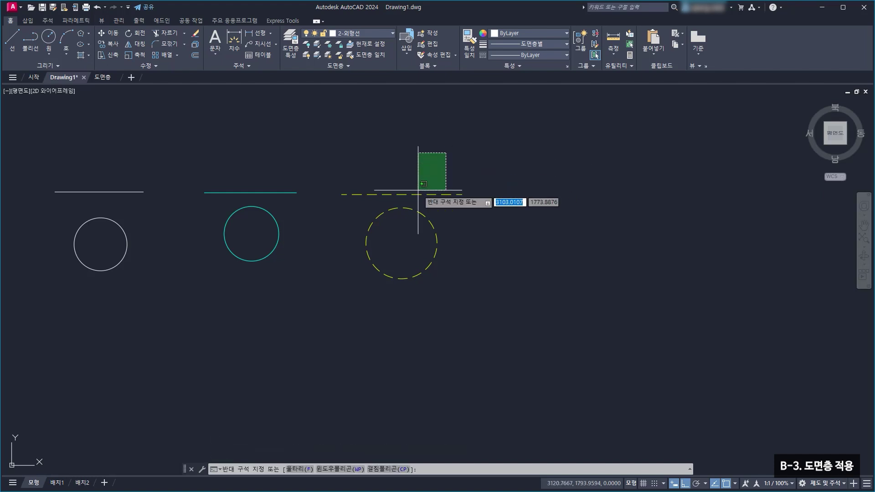
click(403, 216)
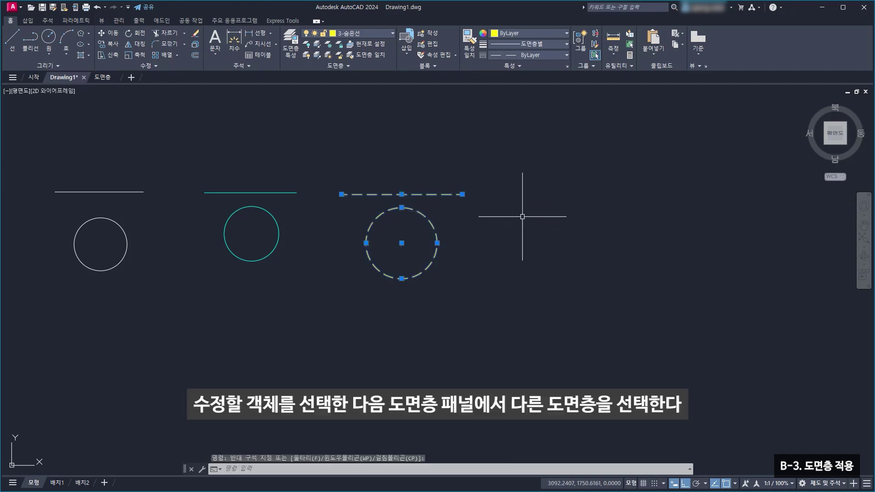
click(382, 35)
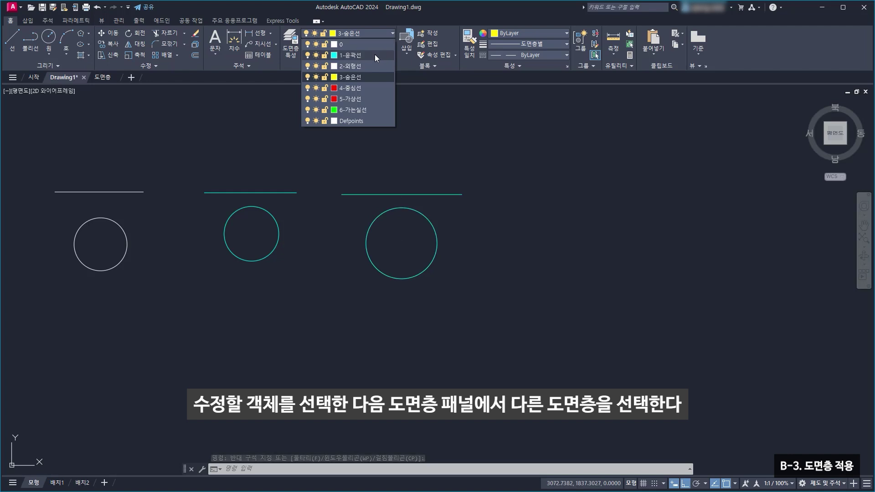
click(375, 55)
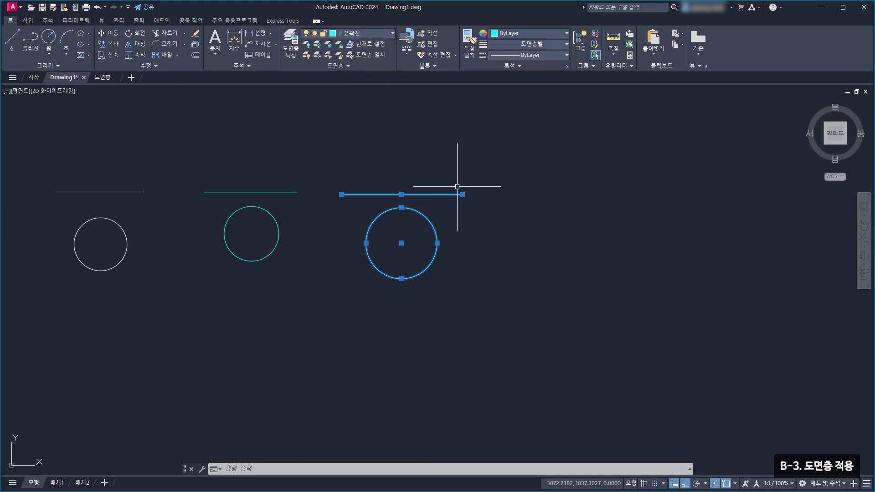
click(488, 175)
key(Escape)
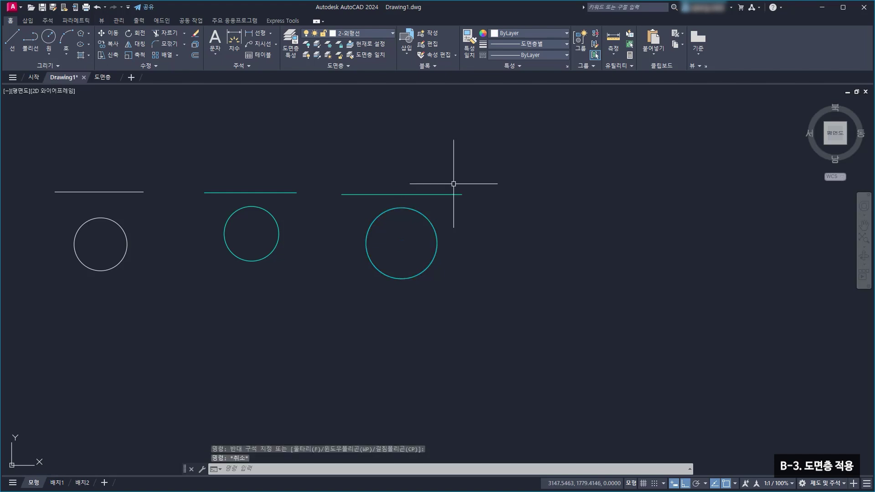
Move the middle cyan line and circle to layer 4-중심선 and deselect them
middle_drag(265, 231, 405, 240)
click(424, 292)
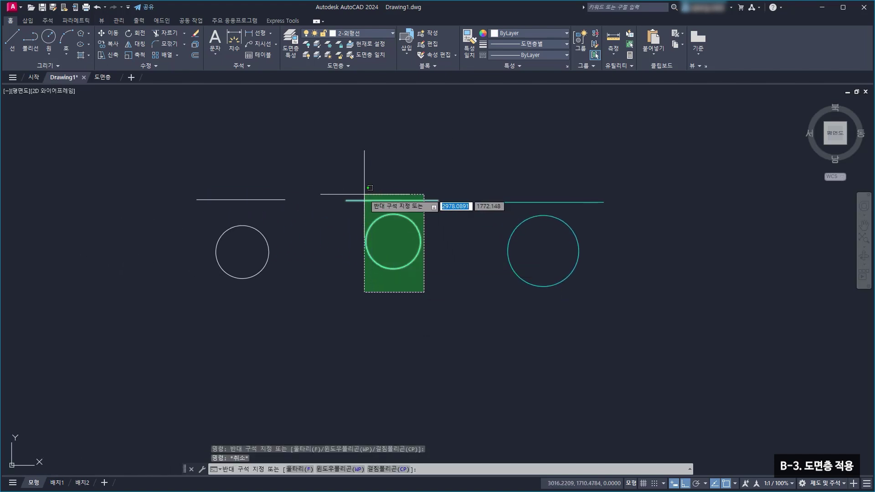
click(364, 189)
click(373, 31)
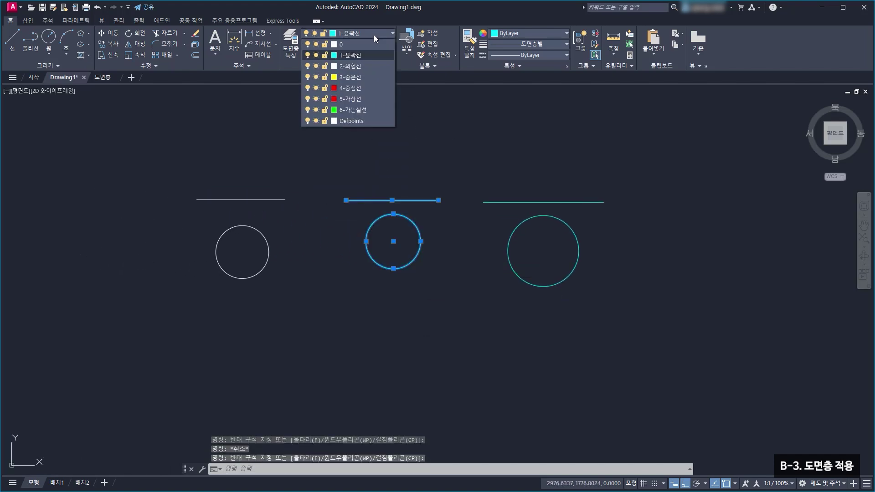
click(363, 88)
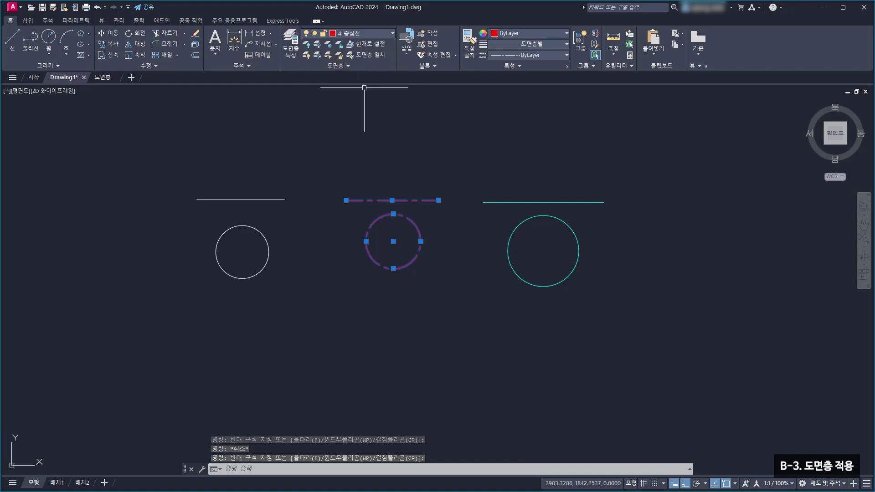
key(Escape)
Move the white line and the circle below it to layer 6-가는실선 and deselect them
click(303, 152)
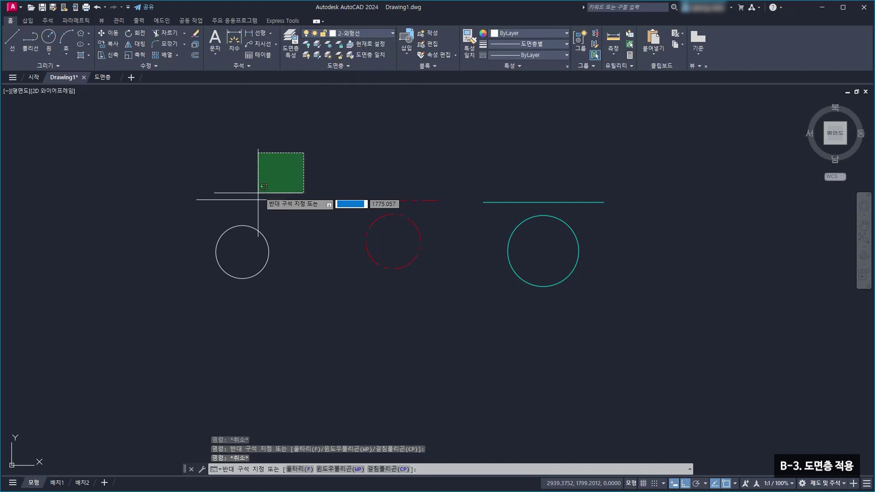
click(173, 279)
click(384, 35)
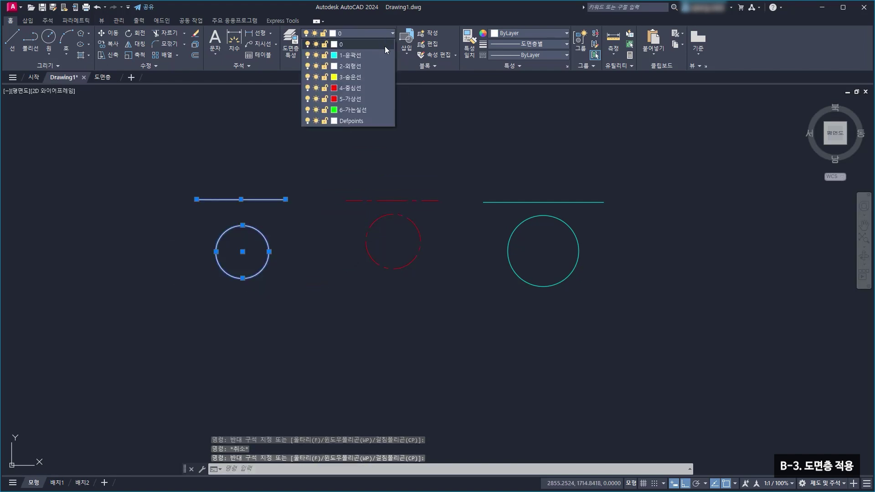
click(370, 110)
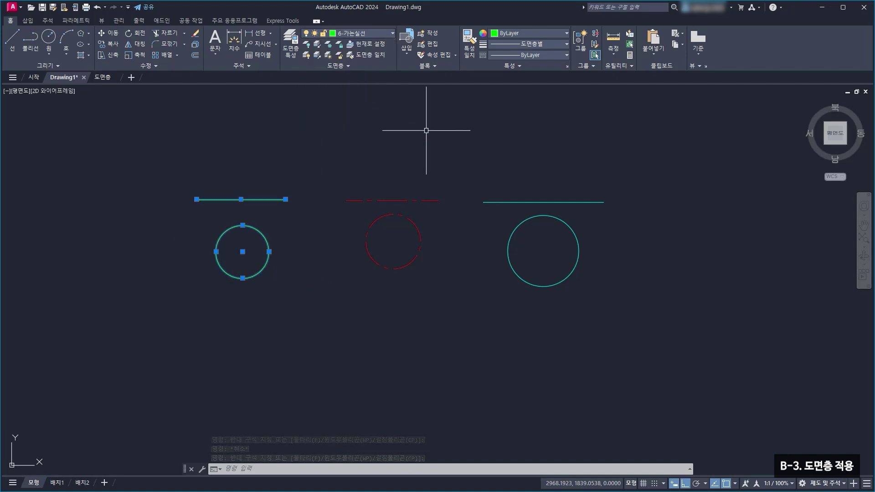
key(Escape)
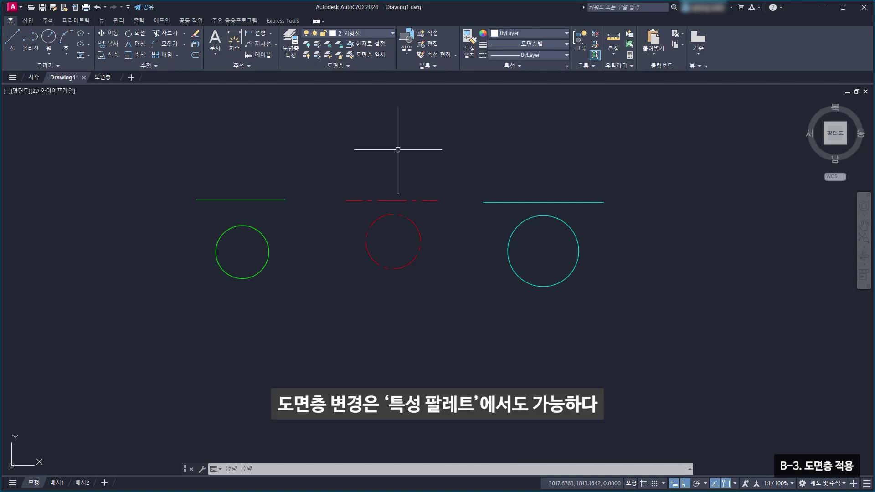
Display the Properties palette alongside the drawing and return to the home drawing tools
click(104, 22)
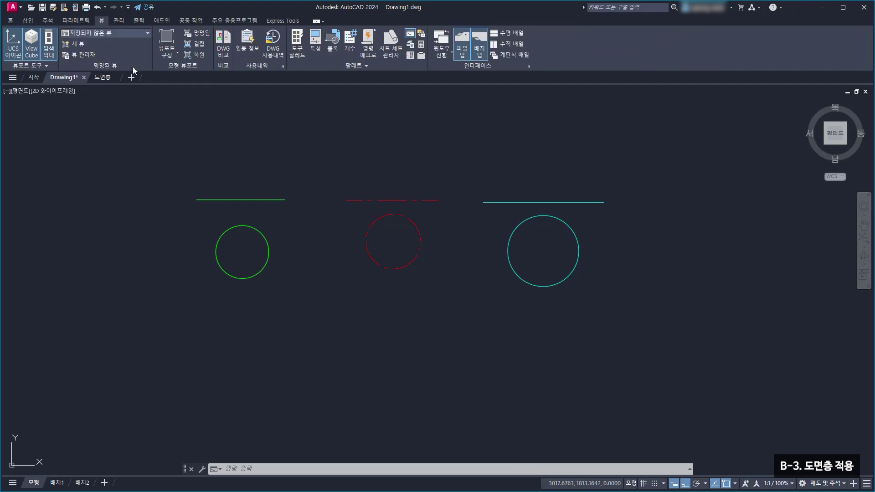
click(316, 54)
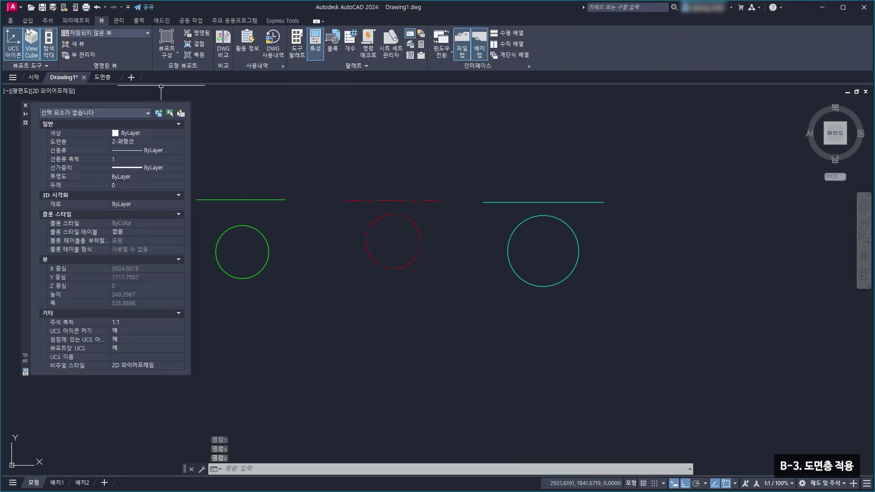
click(10, 20)
middle_drag(454, 181, 496, 155)
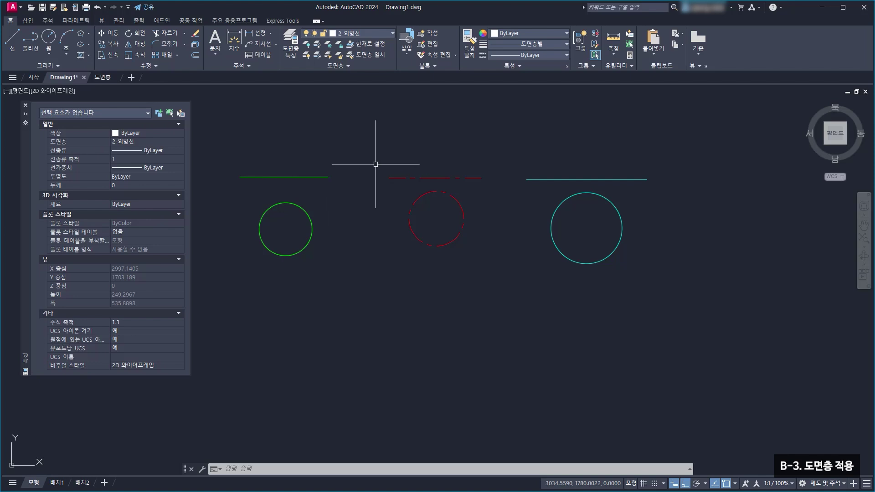
Using the Properties palette, change the green line and circle to layer 2-외형선 and deselect them
click(346, 286)
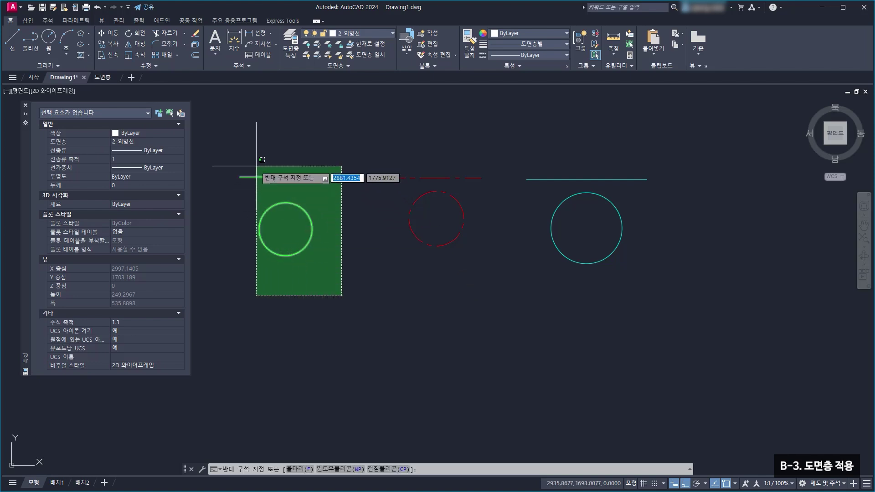
click(240, 155)
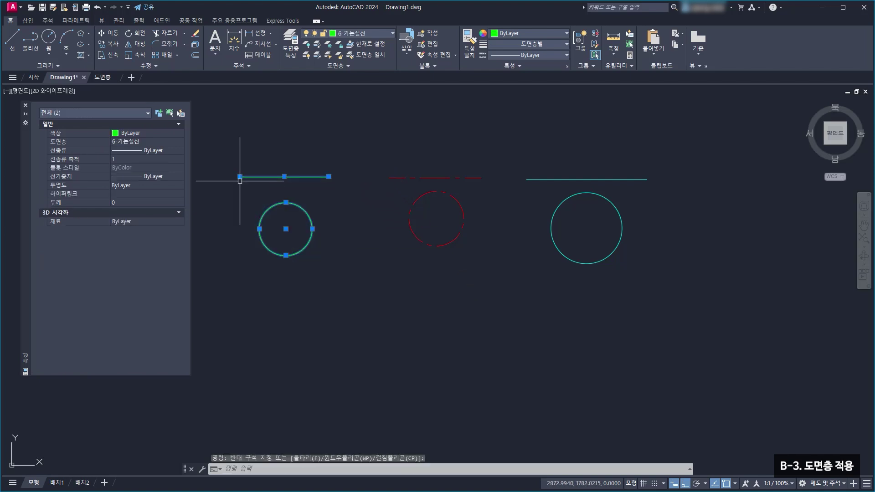
click(137, 144)
click(141, 144)
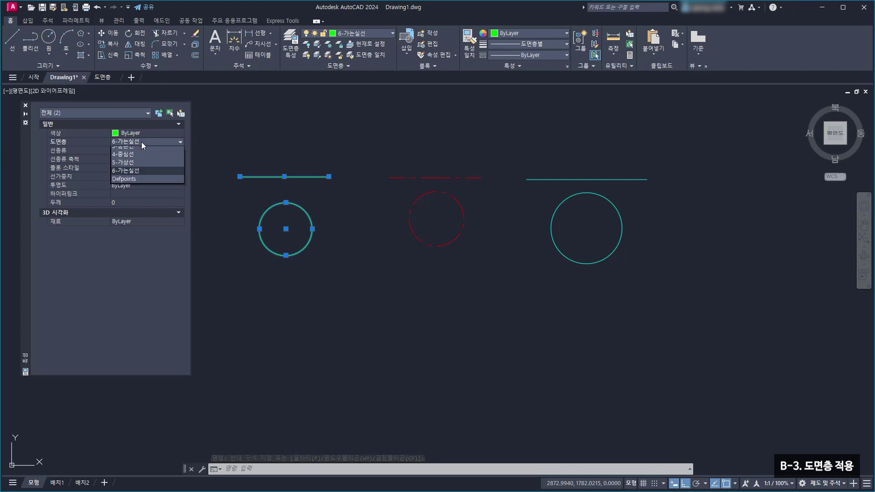
click(135, 165)
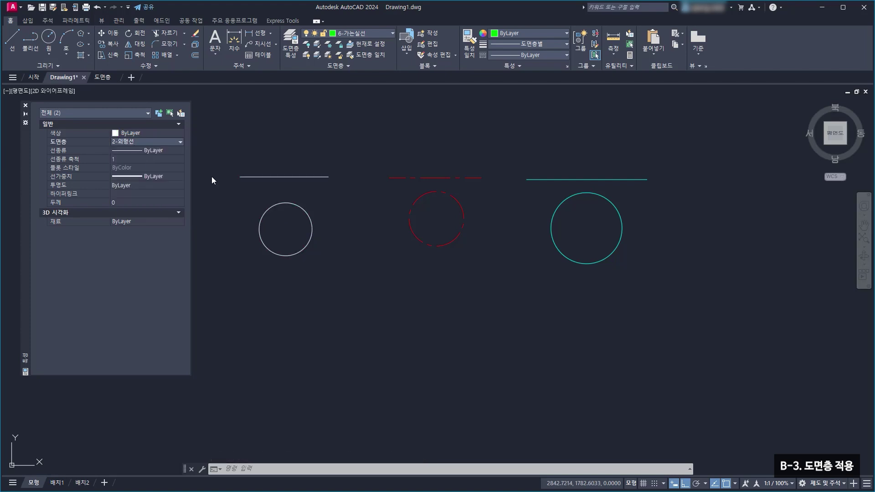
key(Escape)
Using the Properties palette, change the red line and circle to layer 3-숨은선 and deselect them
click(486, 288)
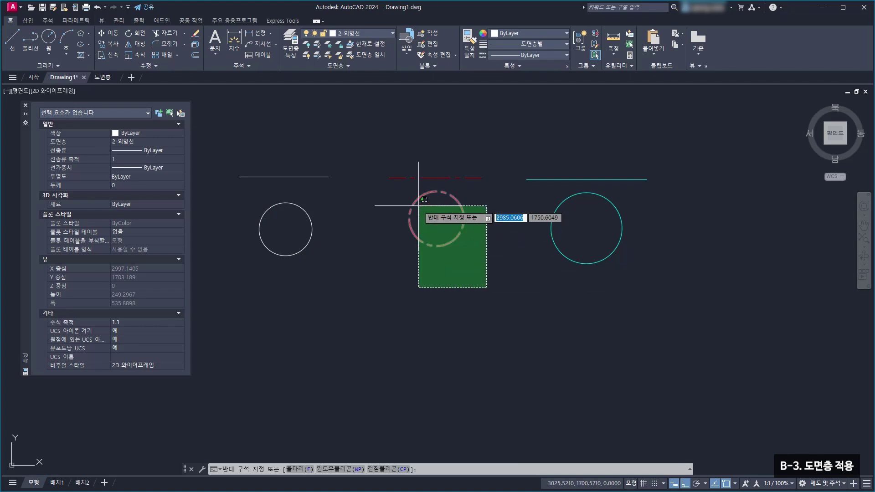
click(379, 159)
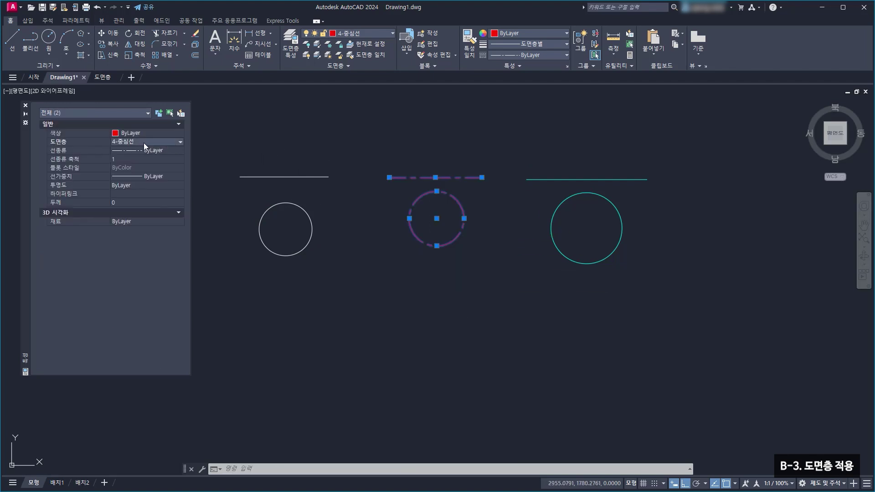
click(143, 143)
click(138, 175)
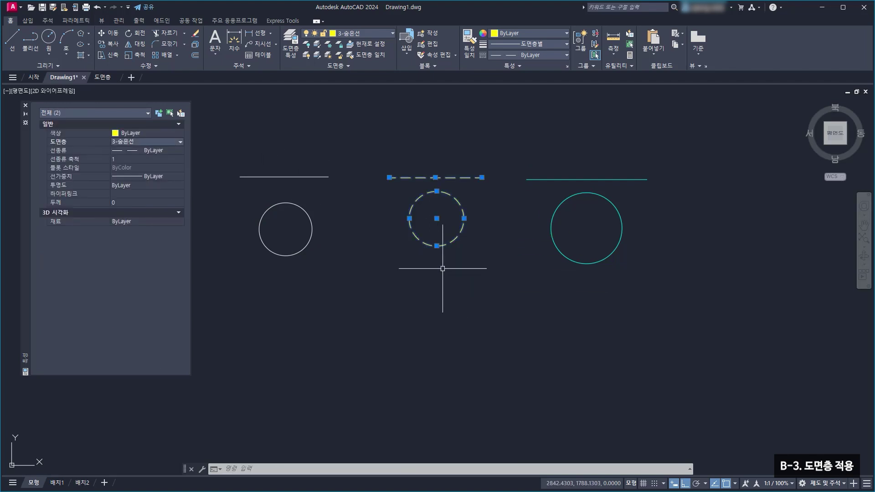
key(Escape)
Using the Properties palette, change the cyan line and circle to layer 6-가는실선 and deselect them
click(678, 316)
click(532, 165)
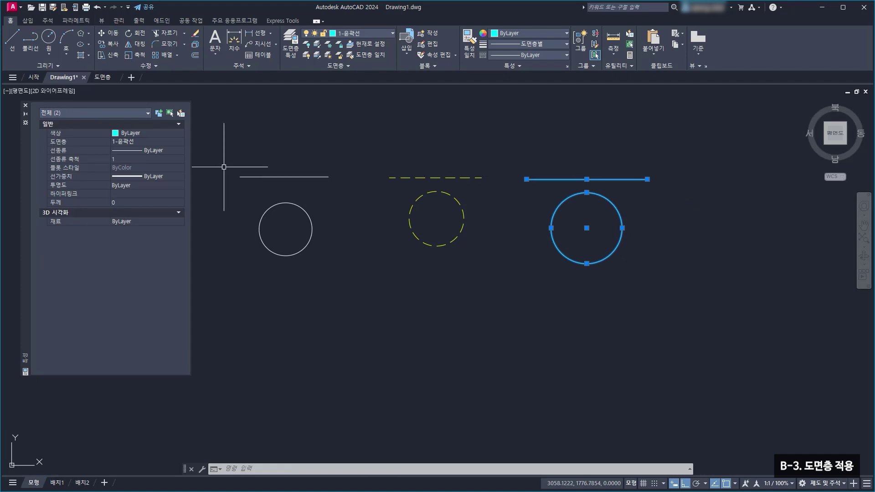
click(144, 141)
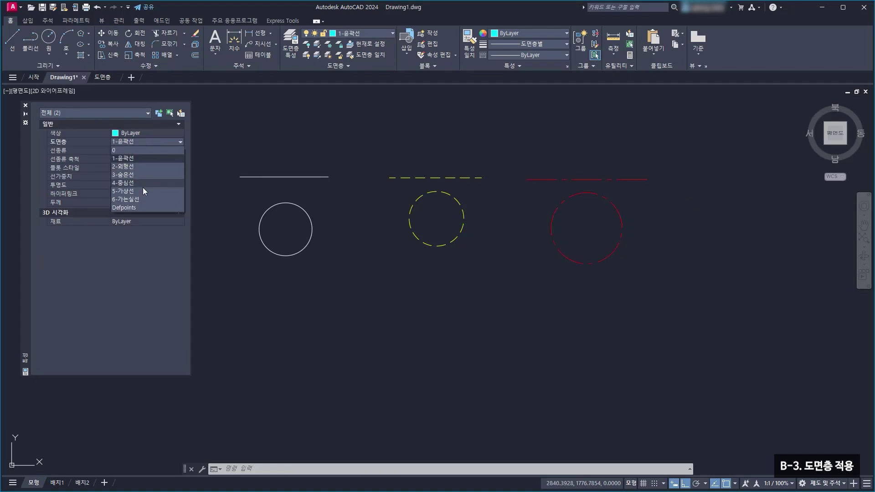
click(137, 199)
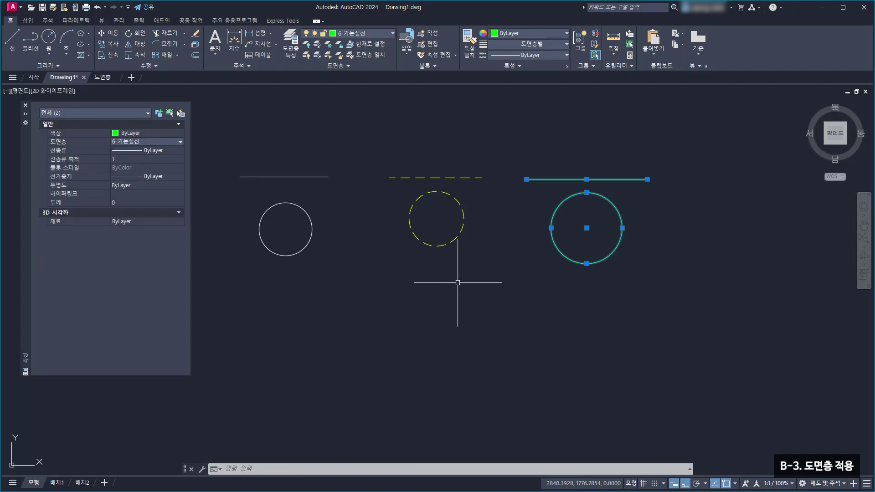
key(Escape)
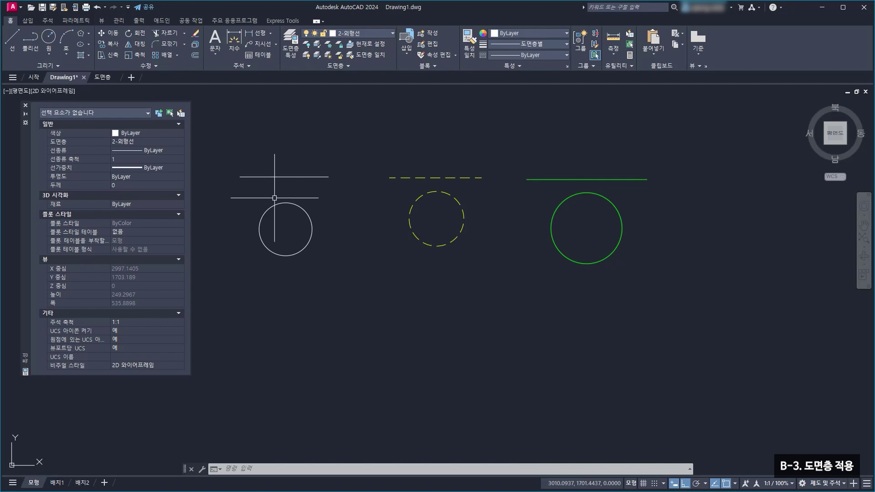
Close the Properties palette and move the yellow dashed line and circle to layer 4-중심선
key(ctrl+1)
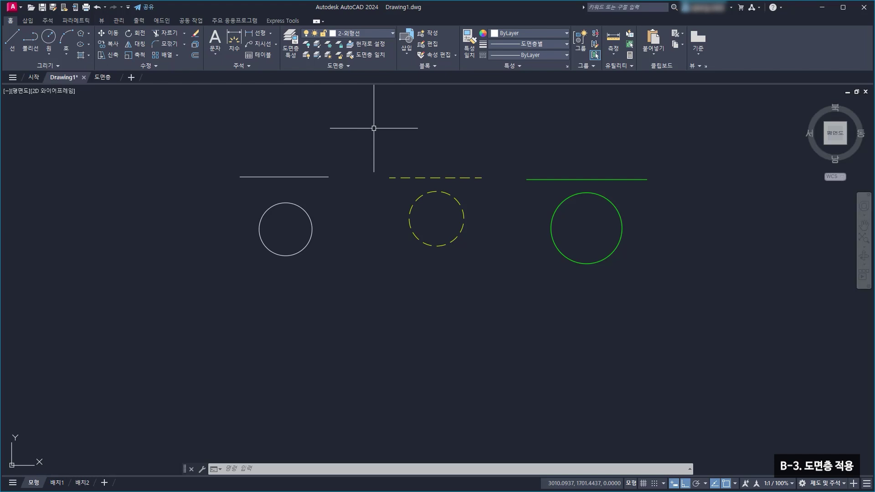
middle_drag(512, 149, 407, 150)
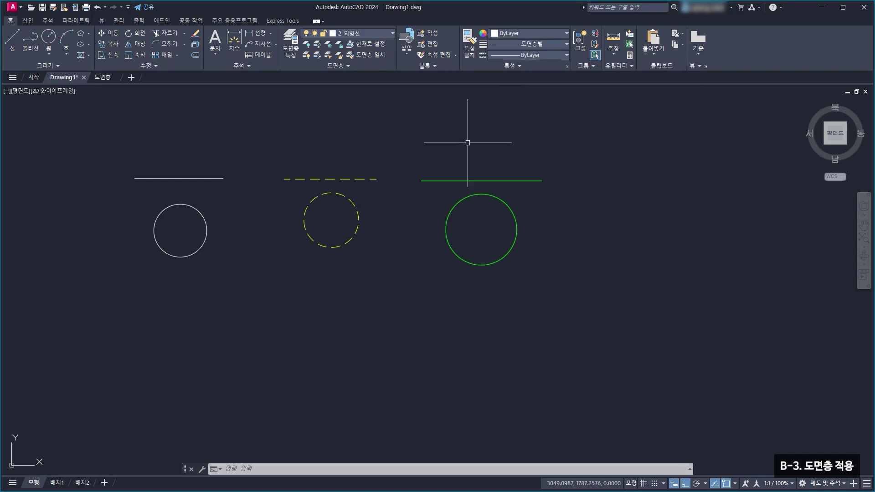
middle_drag(417, 114, 439, 162)
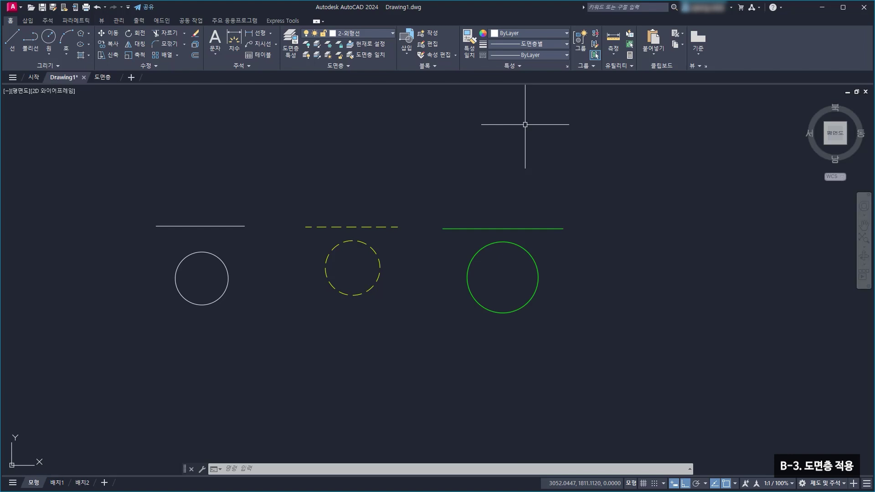
click(414, 201)
click(368, 260)
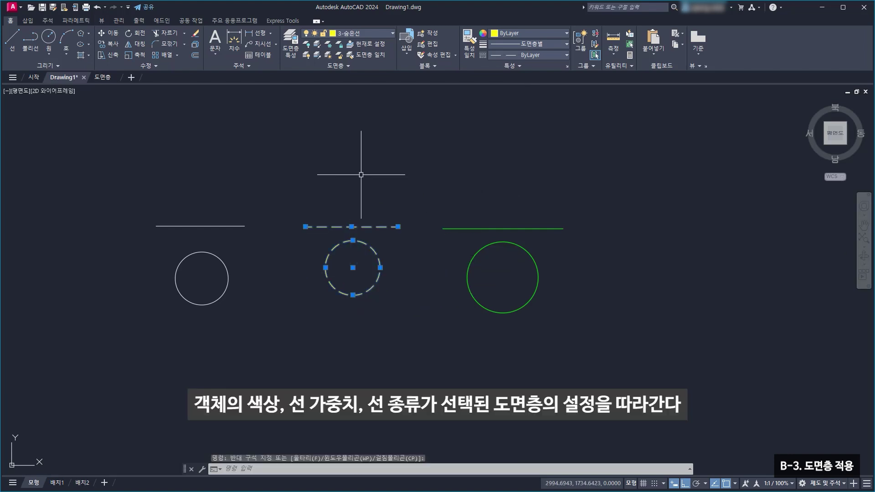
click(363, 33)
click(360, 93)
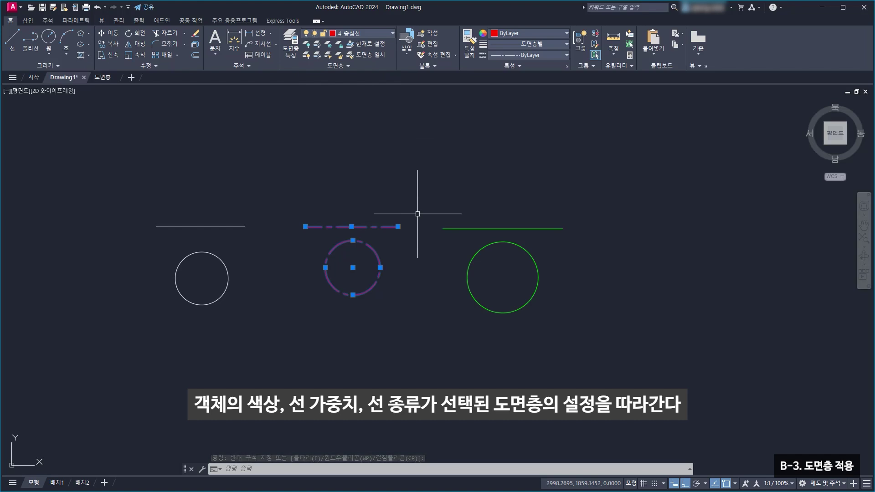
key(Escape)
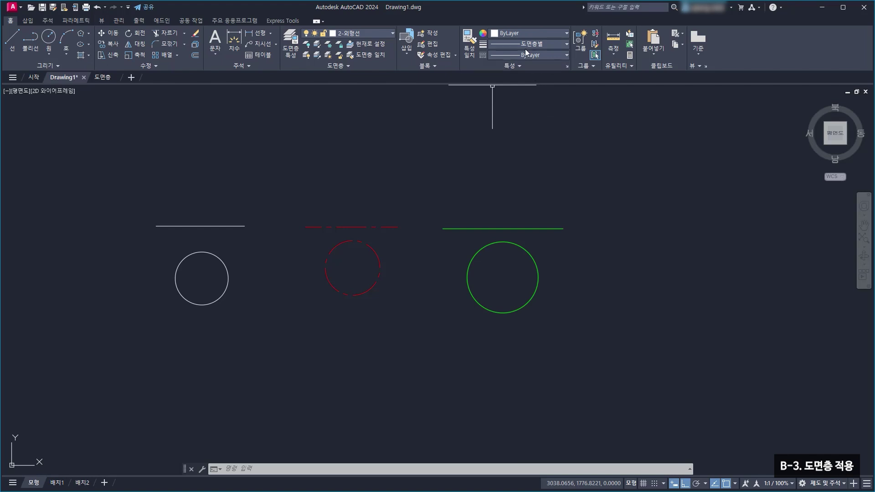
Set the current object colour to green (초록색) and the current linetype to HIDDEN
click(527, 32)
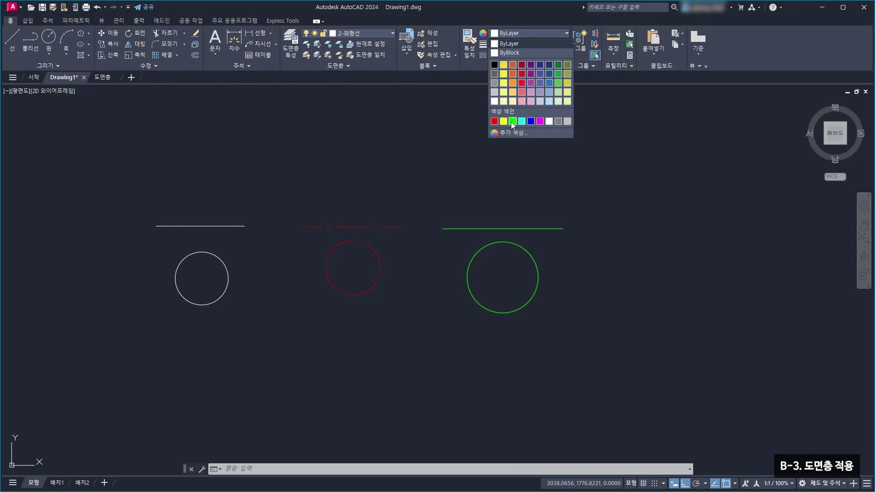
click(511, 122)
click(521, 55)
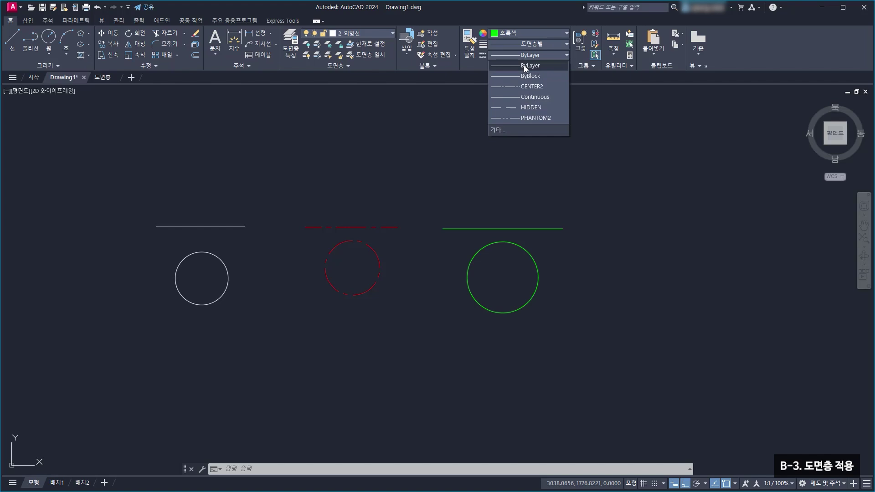
click(531, 108)
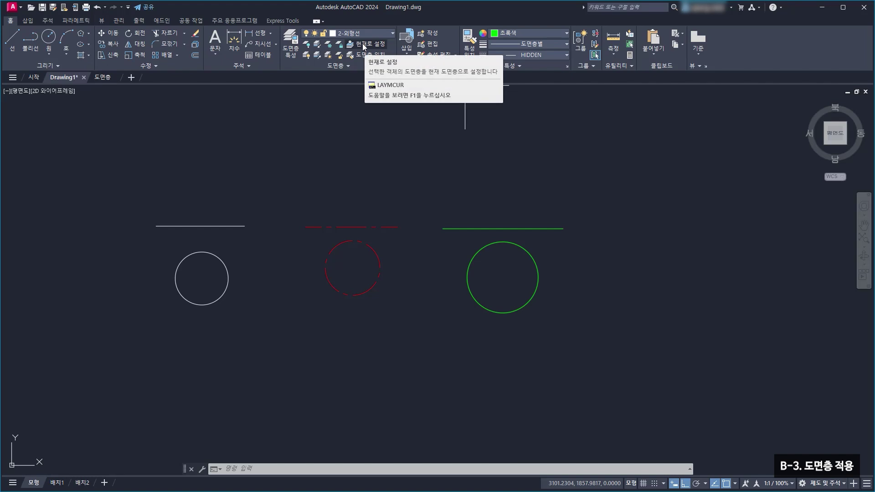
Draw a long horizontal line above the existing lines and circles
click(13, 40)
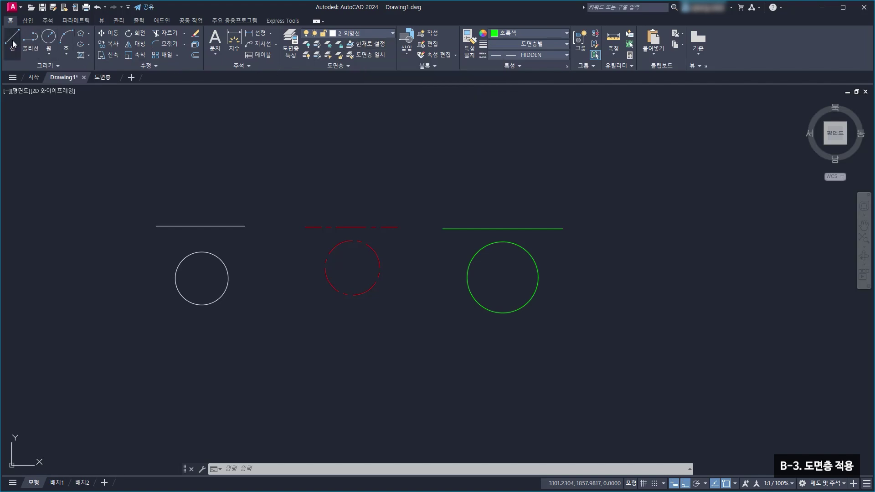
click(267, 124)
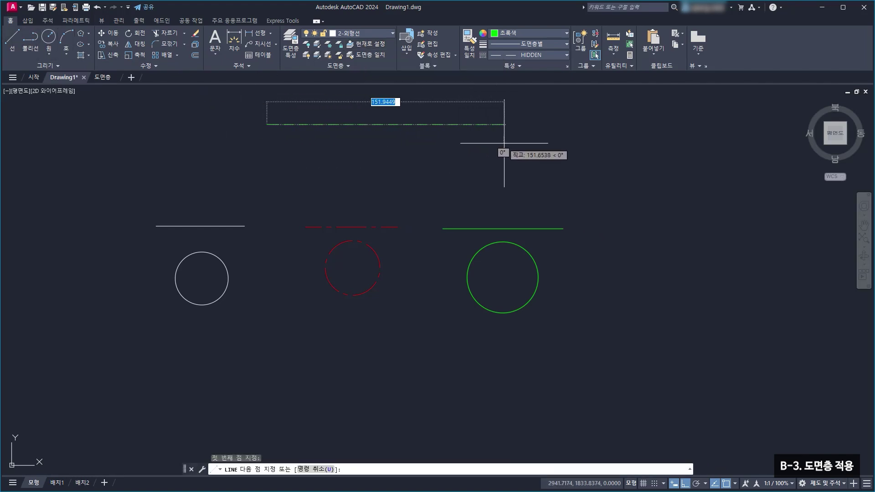
click(526, 147)
key(Escape)
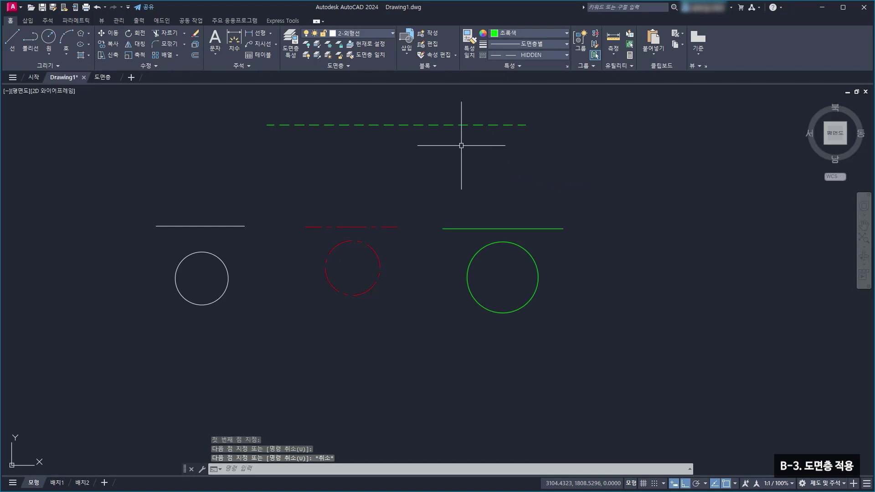
Draw a circle beyond the right end of the green dashed line, centred at about the line's height
middle_drag(456, 147, 372, 185)
click(49, 38)
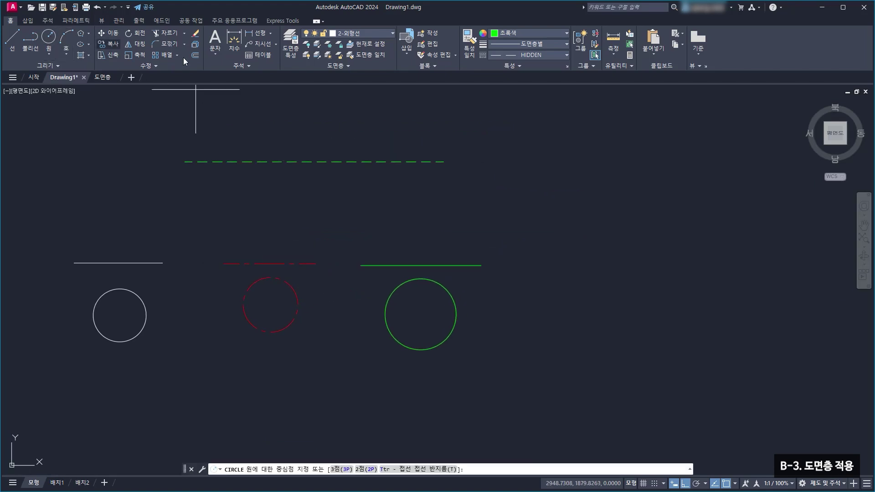
click(530, 160)
click(564, 182)
key(Escape)
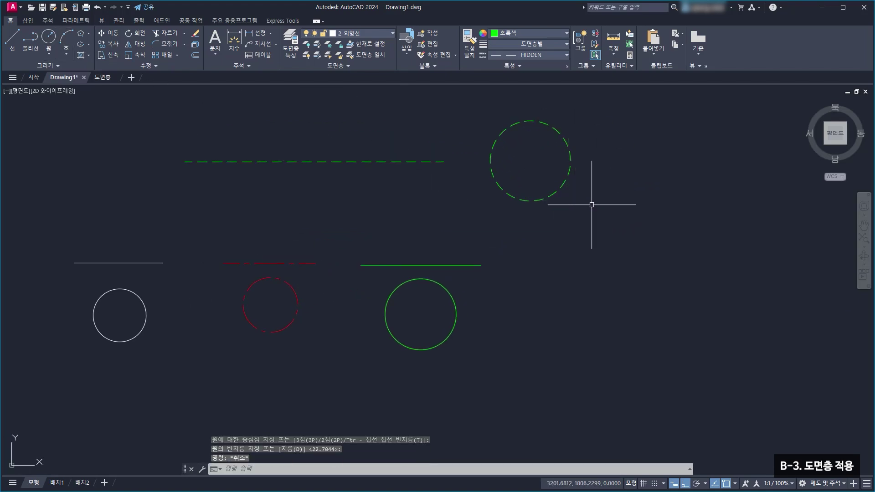
Move the green dashed line and circle in the upper row to layer 5-가상선
click(536, 183)
click(459, 156)
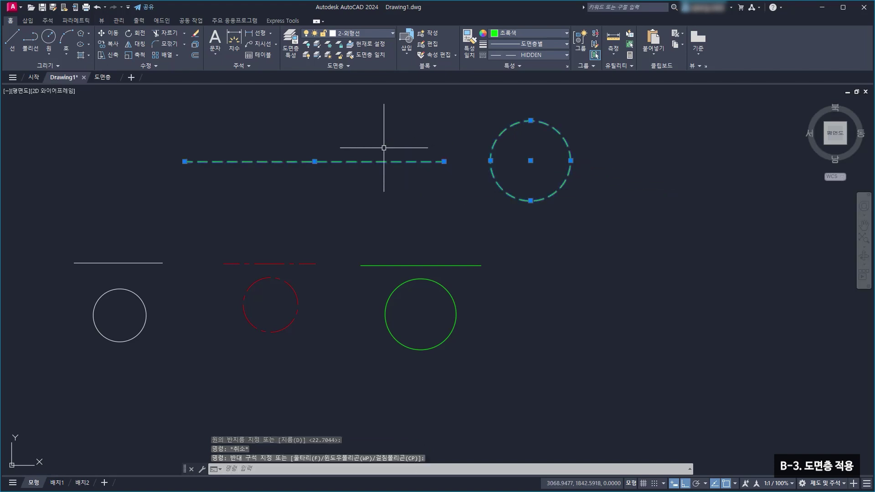
click(363, 33)
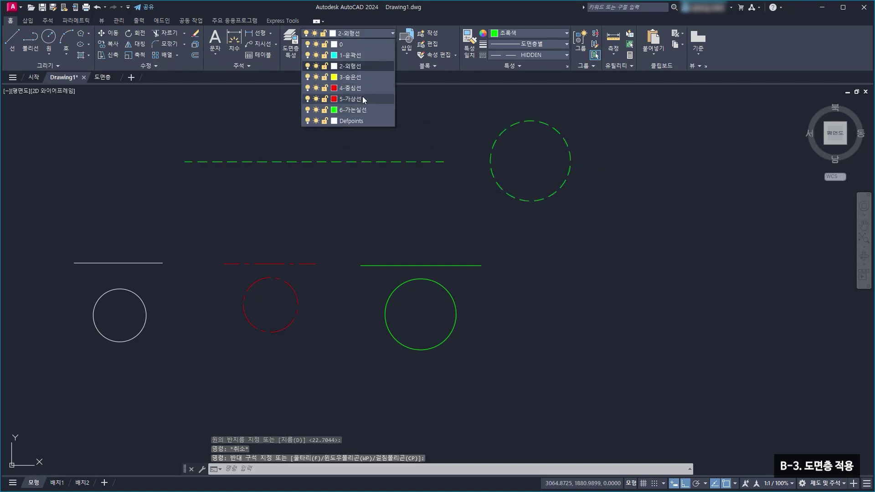
click(362, 99)
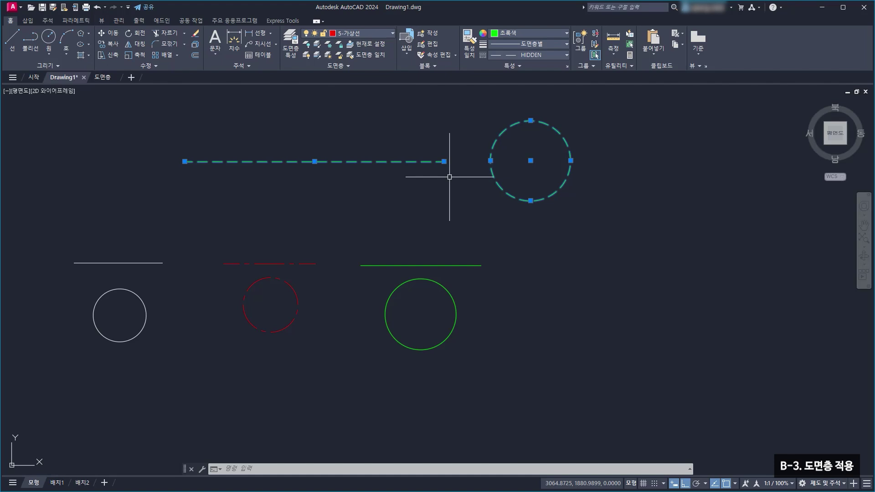
click(500, 186)
key(Escape)
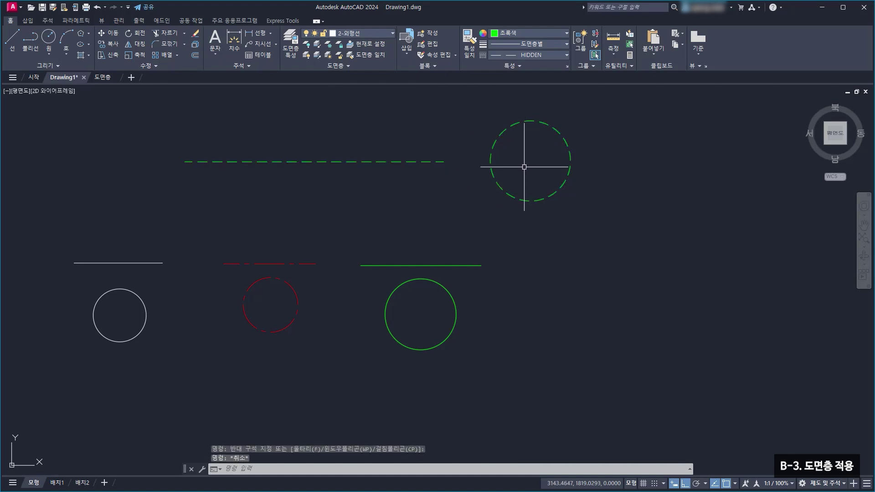
Set both the colour and the linetype of the upper line and circle to ByLayer
click(524, 189)
click(377, 146)
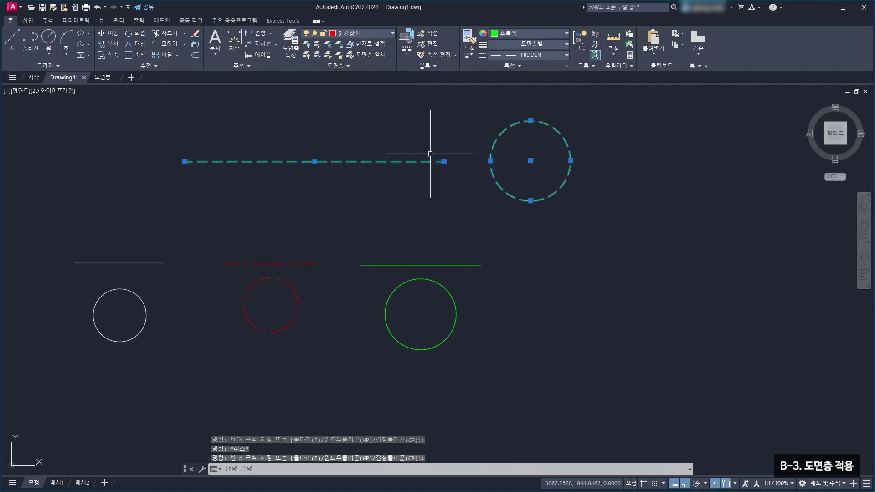
click(520, 32)
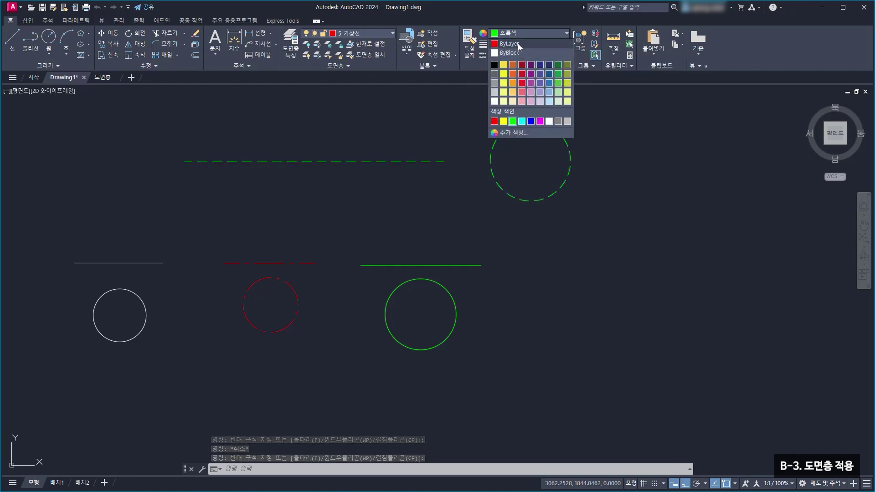
click(518, 43)
click(521, 56)
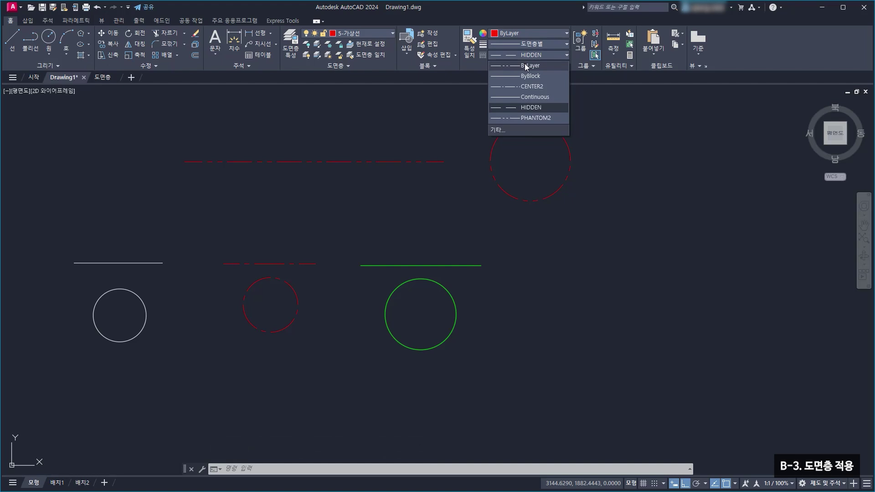
click(525, 67)
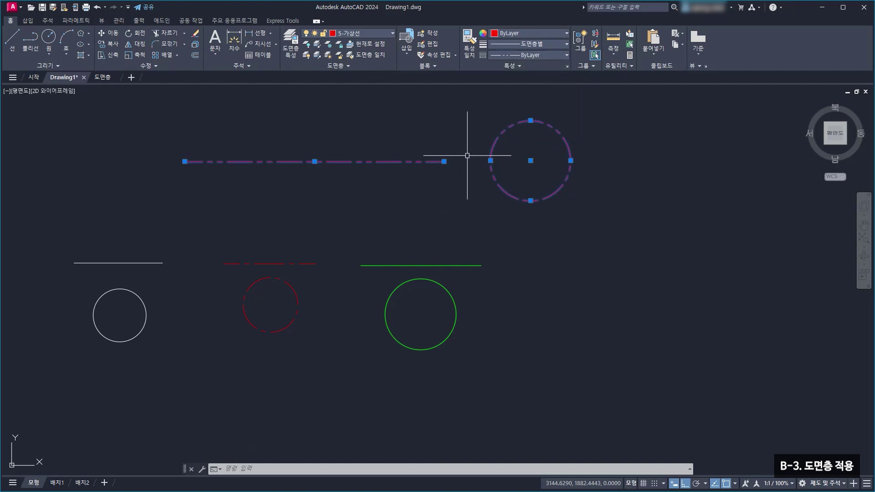
key(Escape)
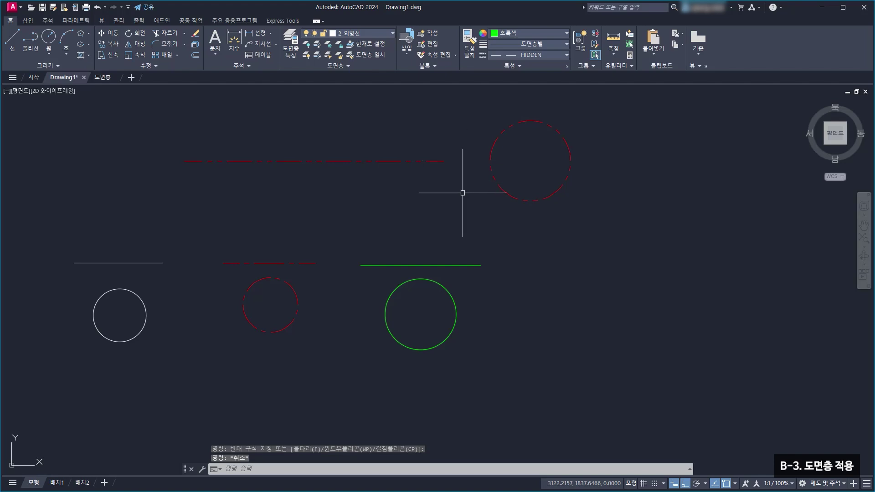
Check the layer, colour and linetype of the red line and circle in the lower row
middle_drag(531, 232, 599, 245)
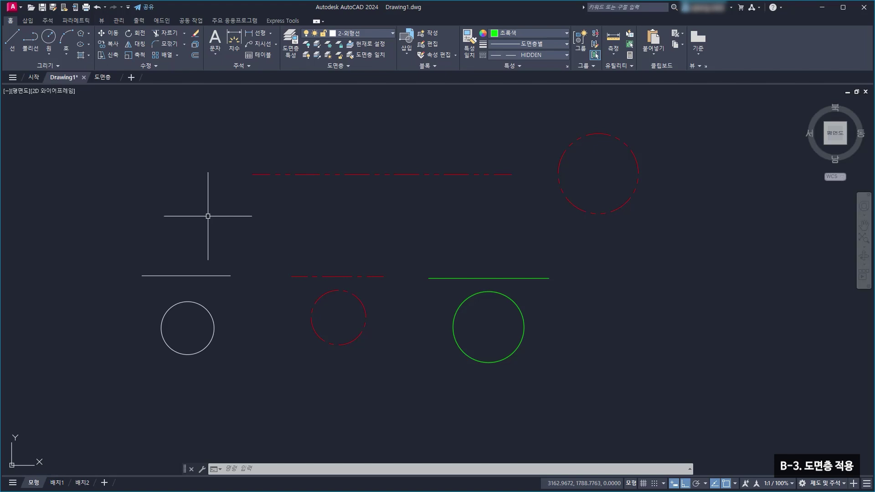
click(358, 244)
click(319, 294)
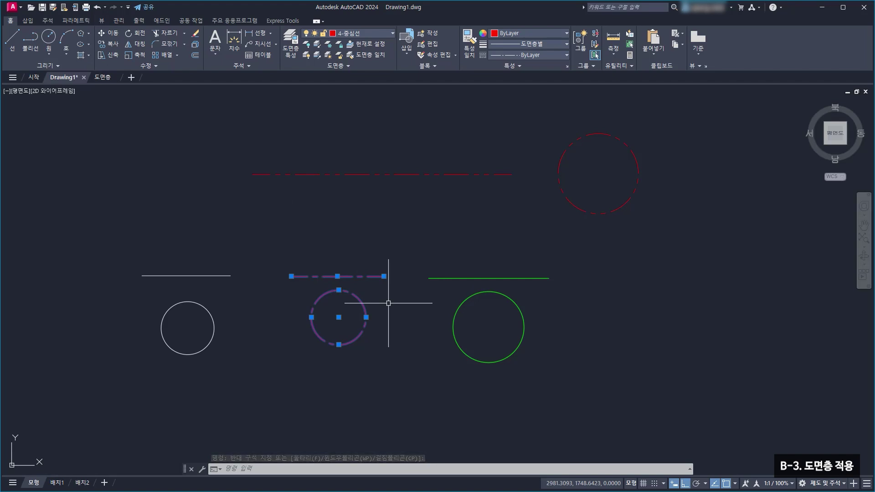
click(540, 118)
key(Escape)
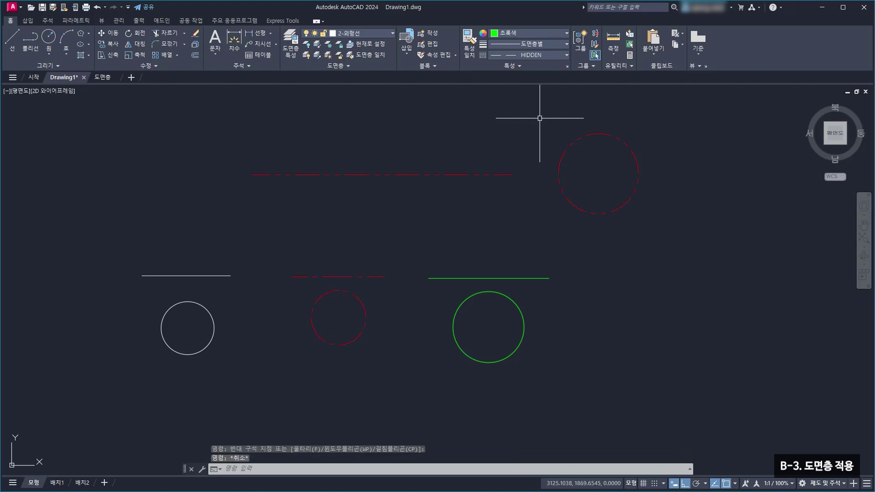
key(Escape)
key(Escape)
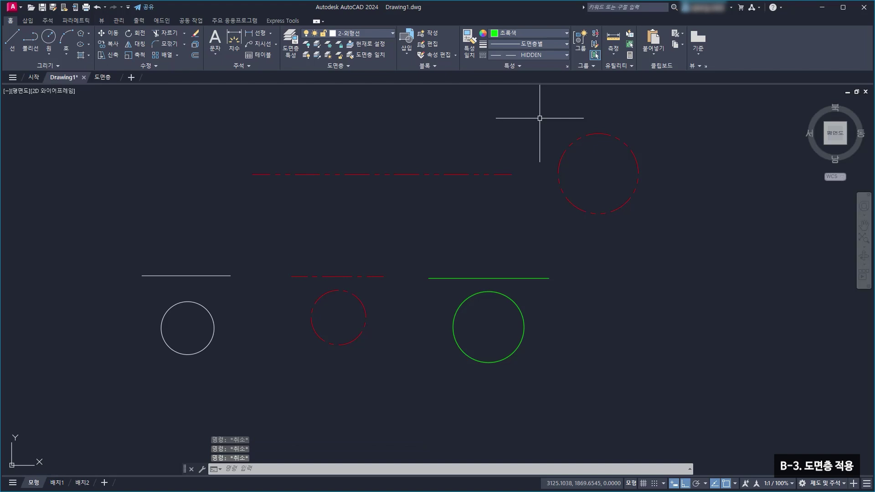
Reset the current object colour and linetype to ByLayer with nothing selected
click(512, 33)
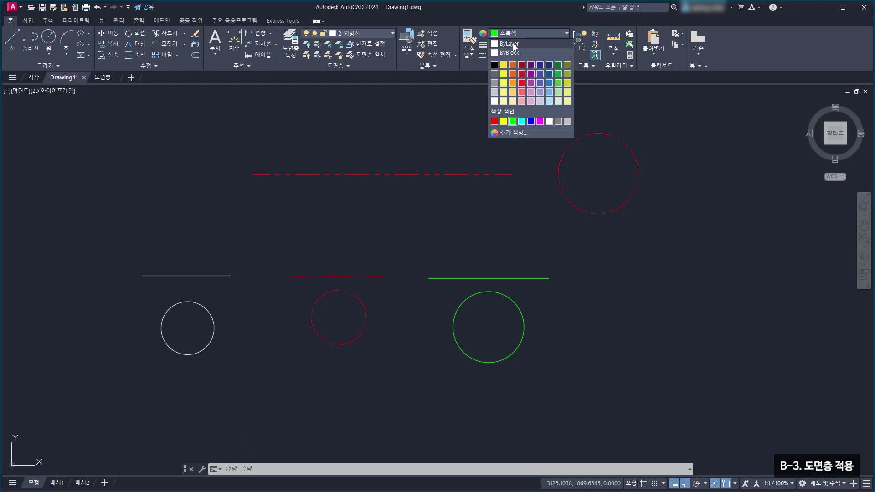
click(514, 44)
click(519, 53)
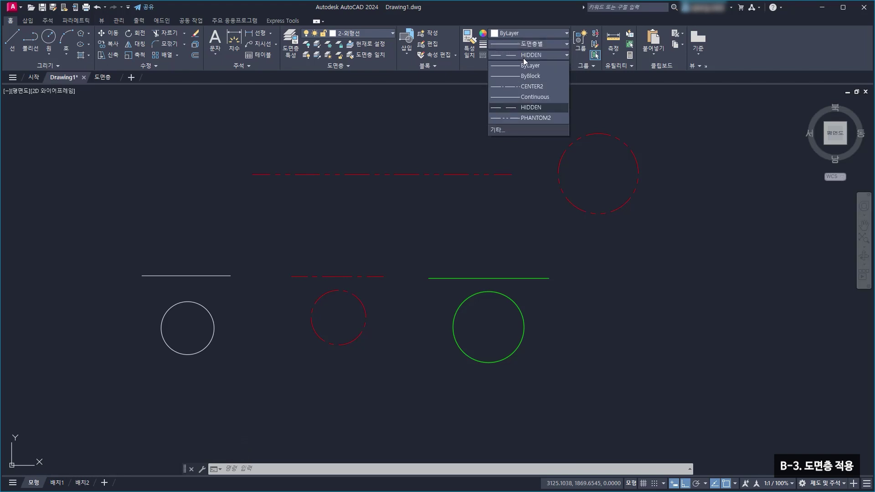
click(524, 64)
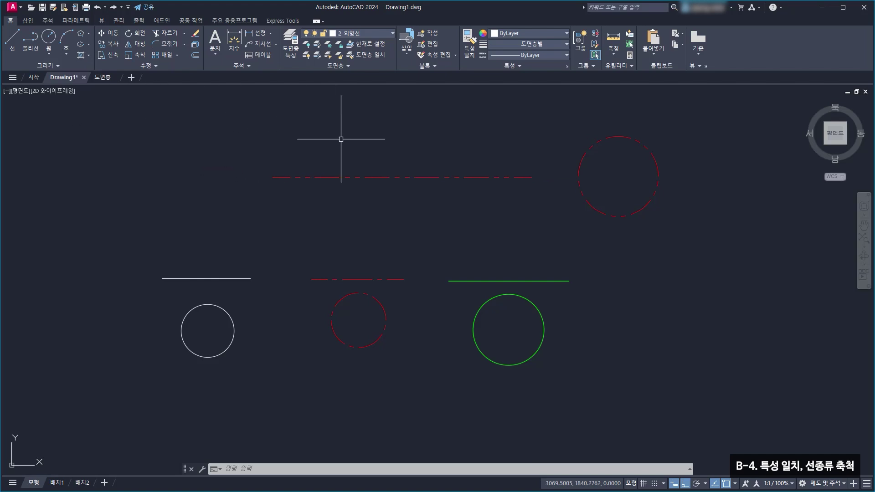
Erase all the lines and circles in the drawing
click(129, 115)
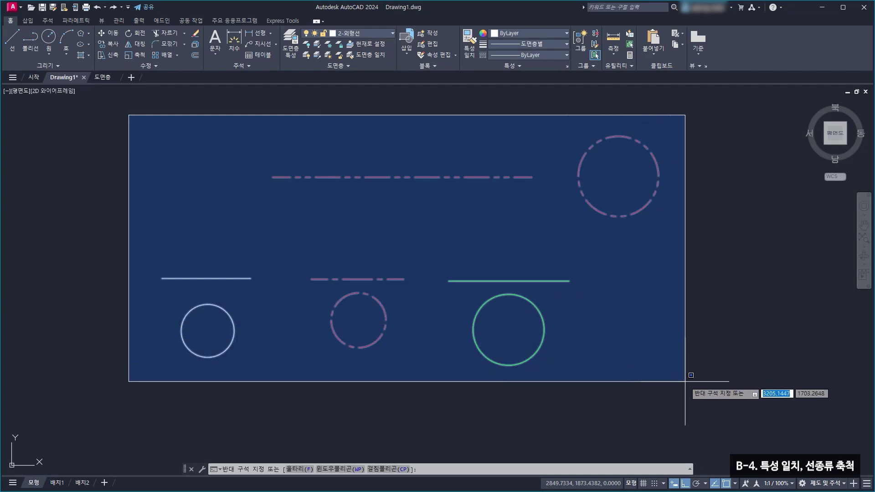
click(686, 378)
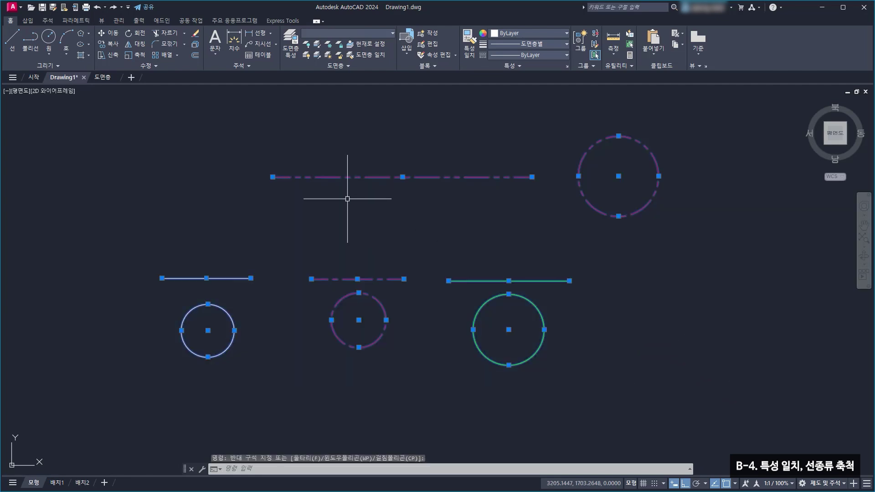
click(196, 35)
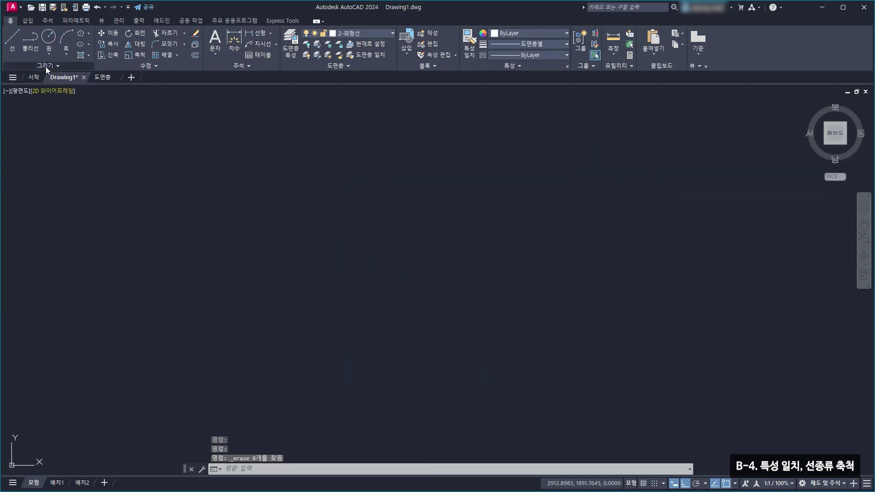
Draw a horizontal line 100 long in the empty drawing
click(12, 37)
click(235, 222)
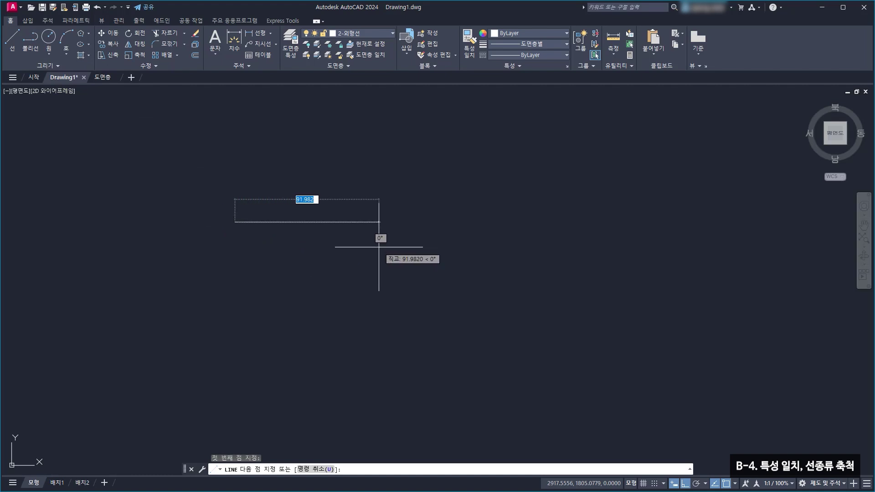
text(100)
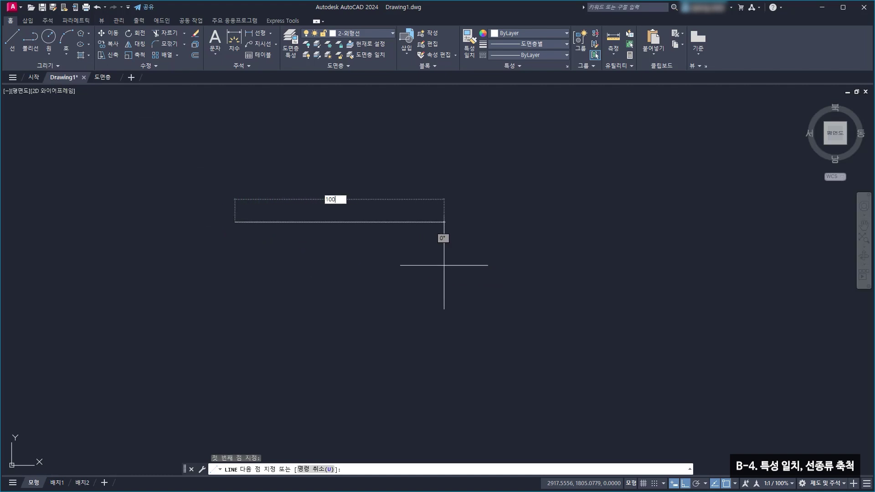
key(Return)
key(Escape)
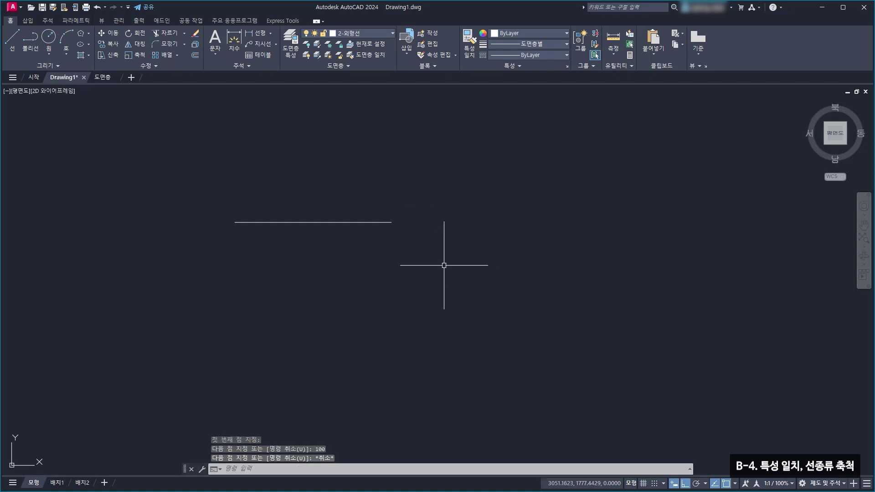
Offset the line upward four times in succession at a distance of 10 to make five parallel lines
scroll(350, 202, up, 2)
mouse_move(355, 209)
middle_down()
mouse_move(382, 219)
mouse_move(399, 250)
middle_up()
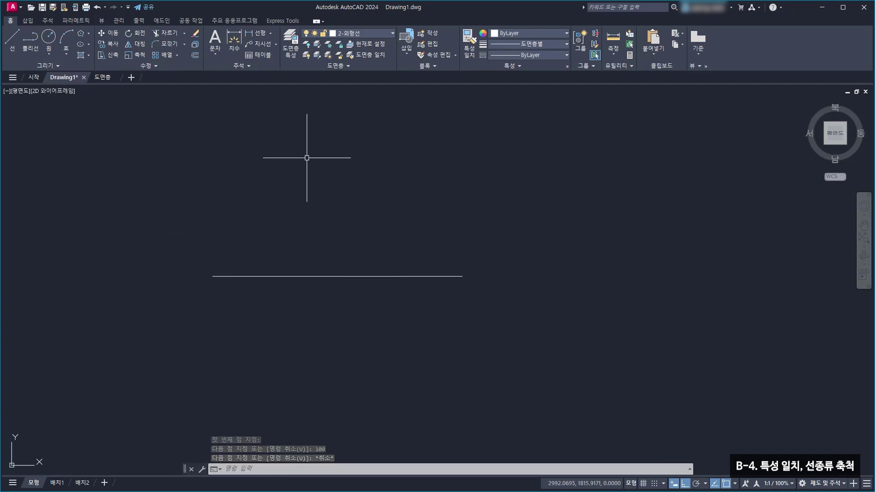
click(196, 56)
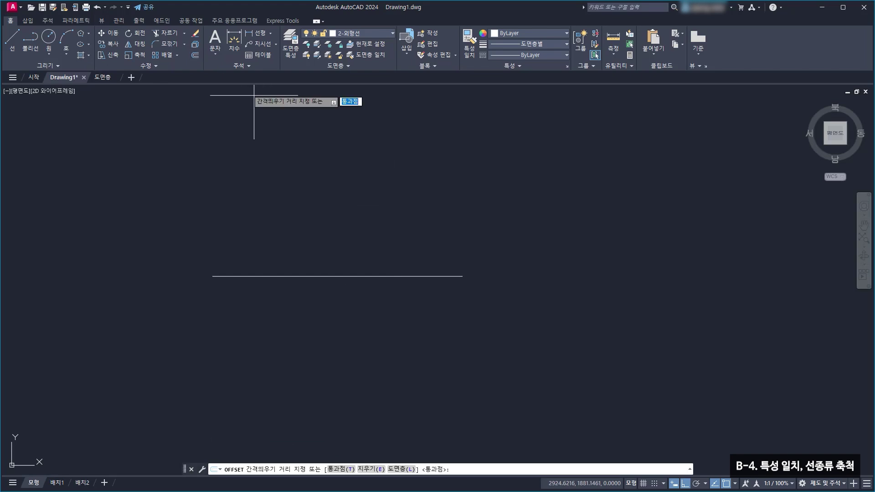
text(10)
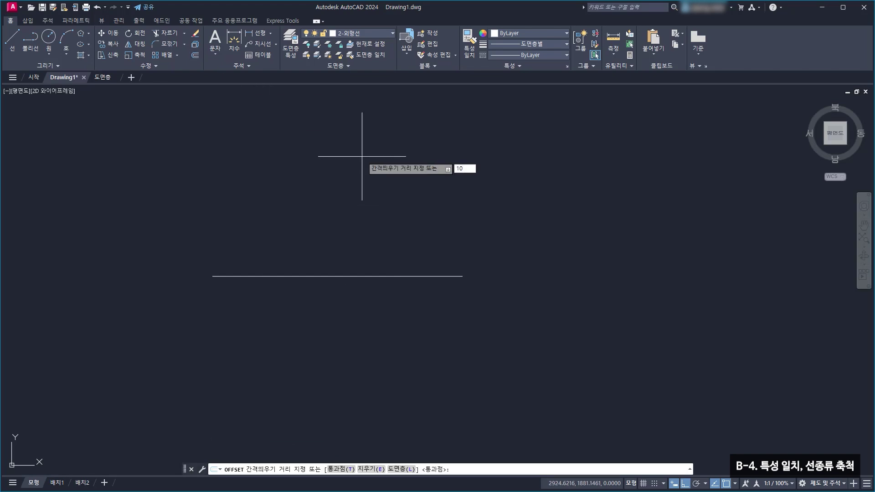
key(Return)
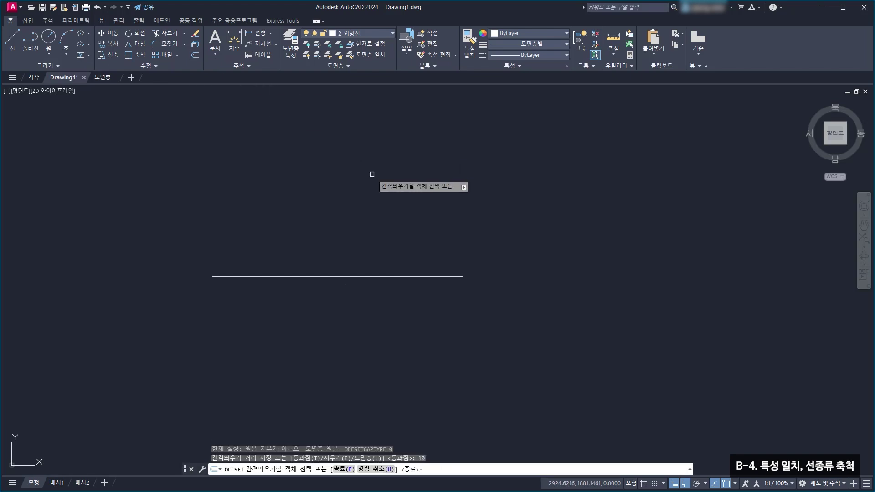
click(416, 277)
click(429, 249)
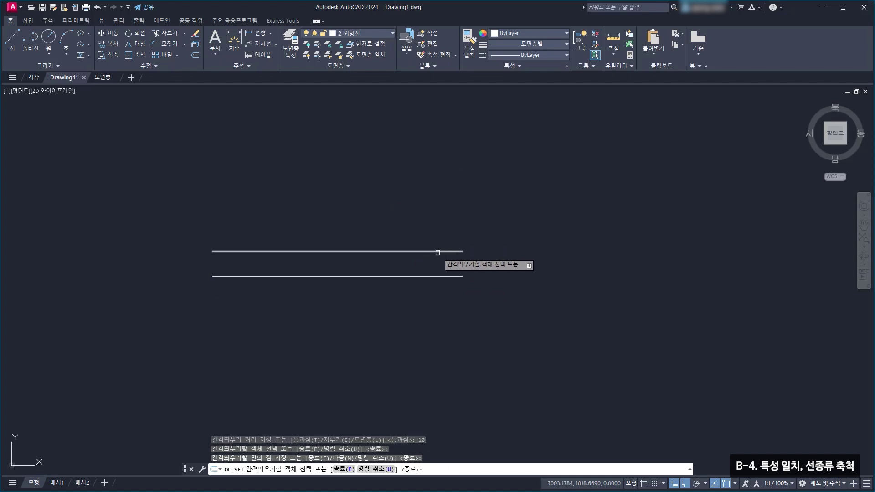
click(438, 251)
click(451, 228)
click(452, 228)
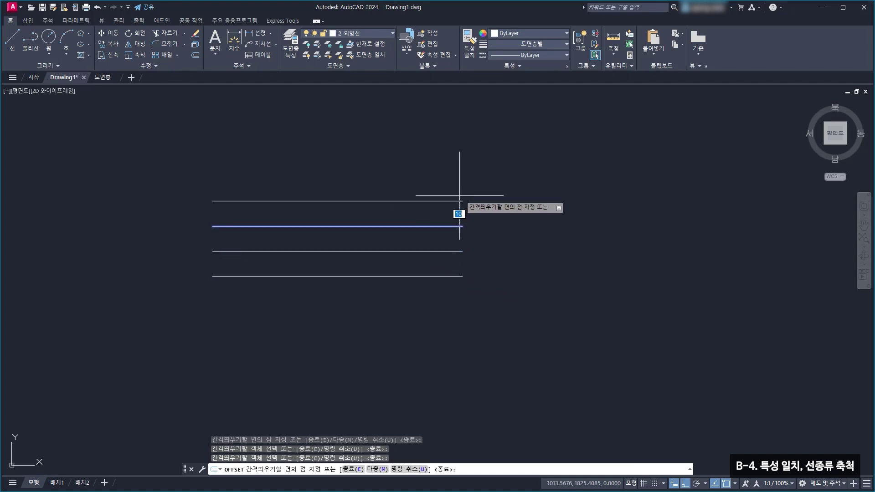
click(462, 205)
click(463, 201)
click(463, 187)
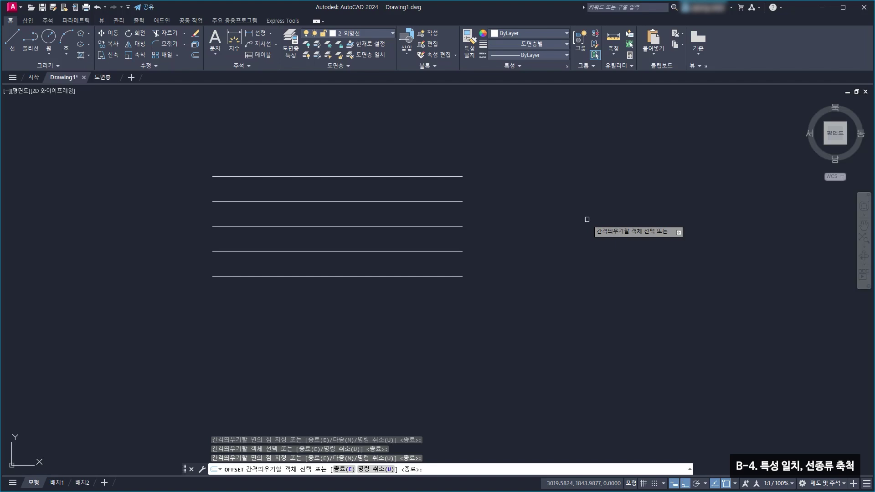
key(Escape)
Draw a circle with radius 30 to the right of the five lines
scroll(587, 219, down, 2)
middle_drag(651, 228, 577, 240)
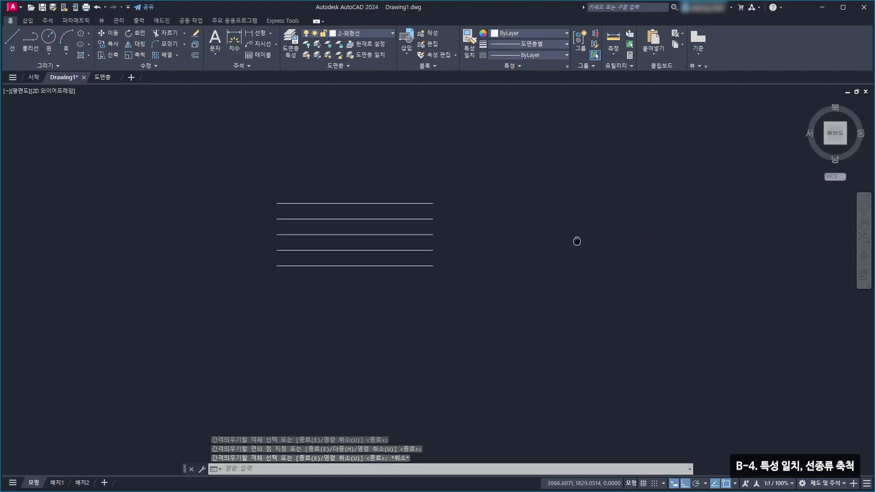
click(49, 36)
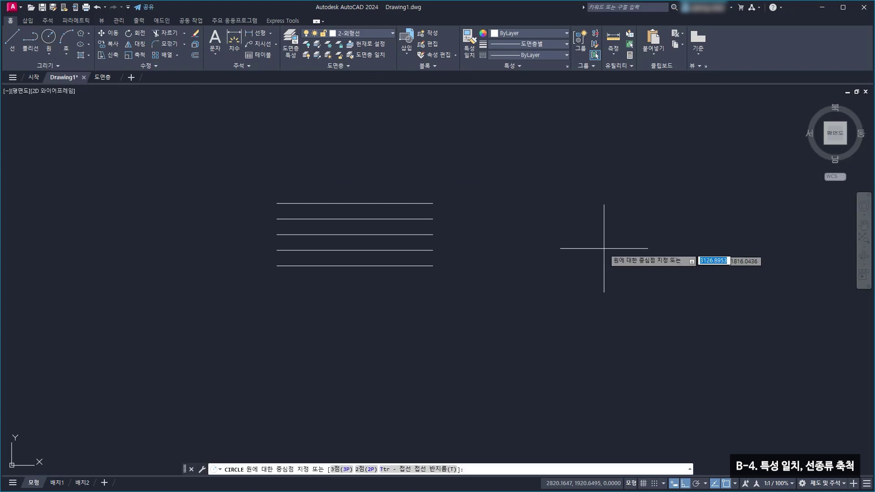
click(575, 232)
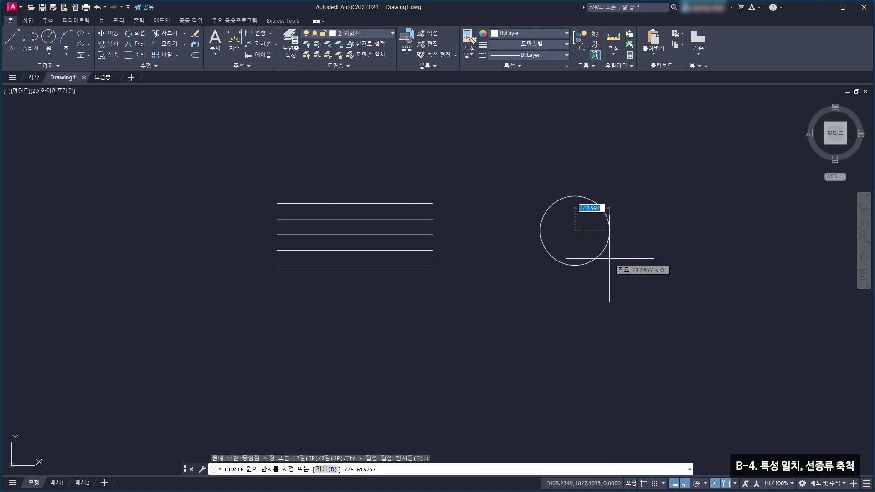
text(30)
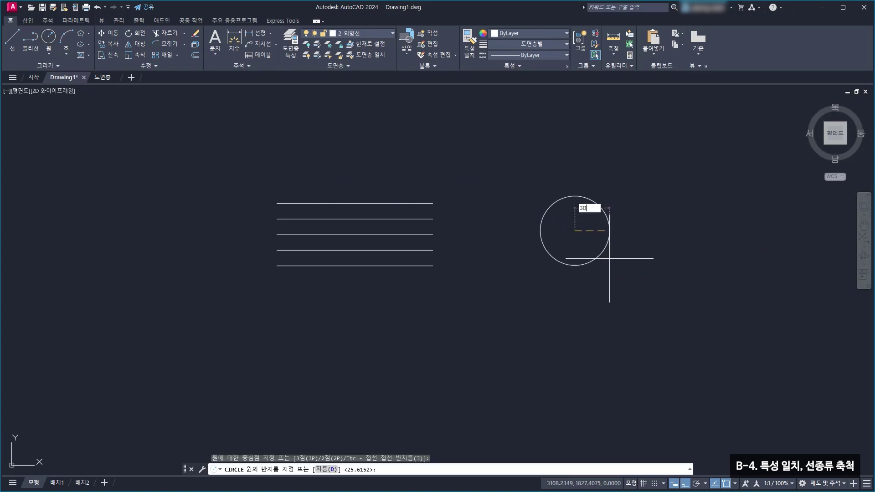
key(Return)
Assign the two uppermost lines to the layer 4-중심선
scroll(445, 201, up, 2)
middle_drag(528, 234, 488, 207)
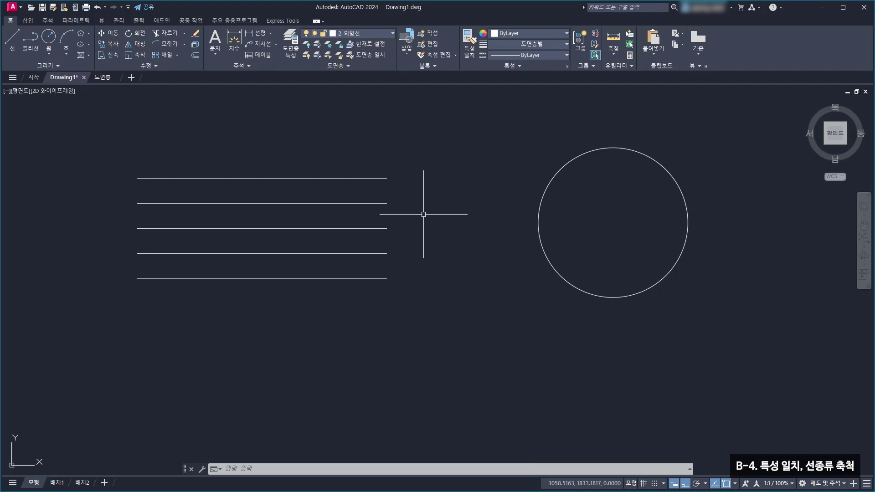
click(400, 214)
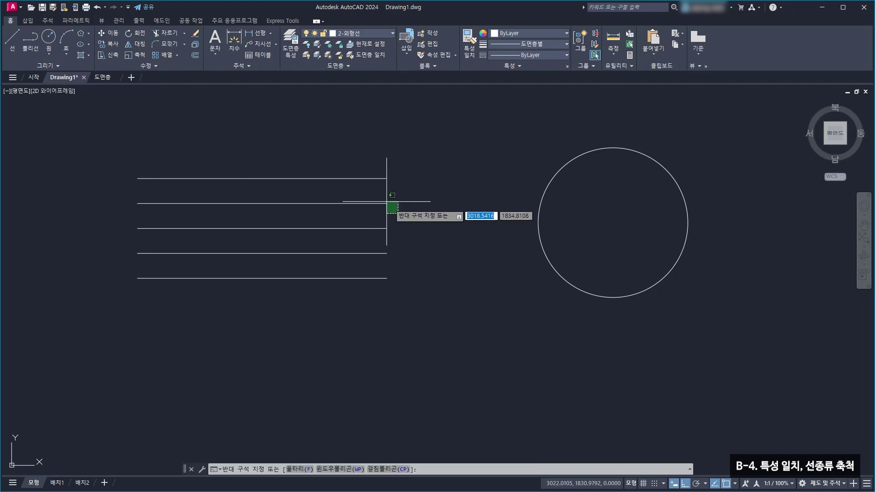
click(357, 168)
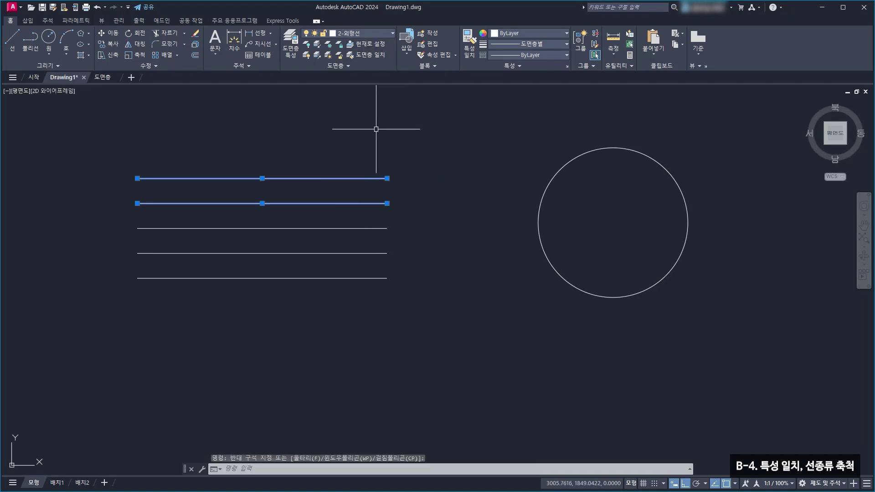
click(377, 32)
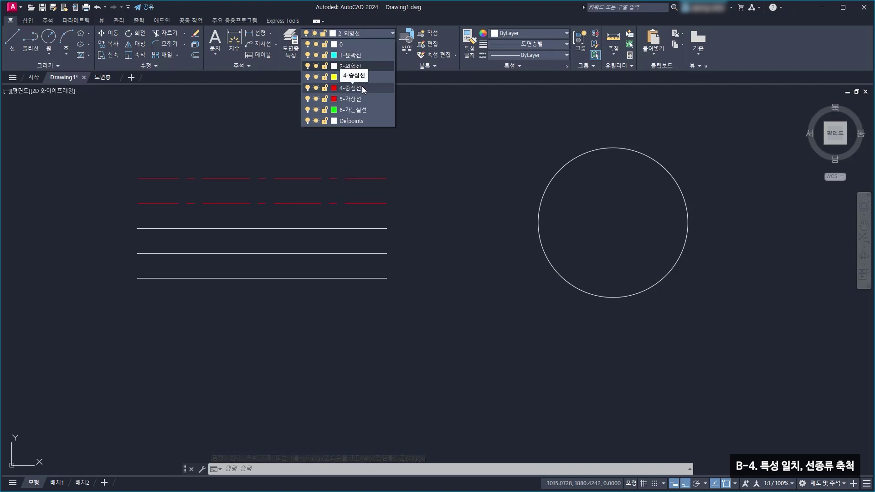
click(363, 87)
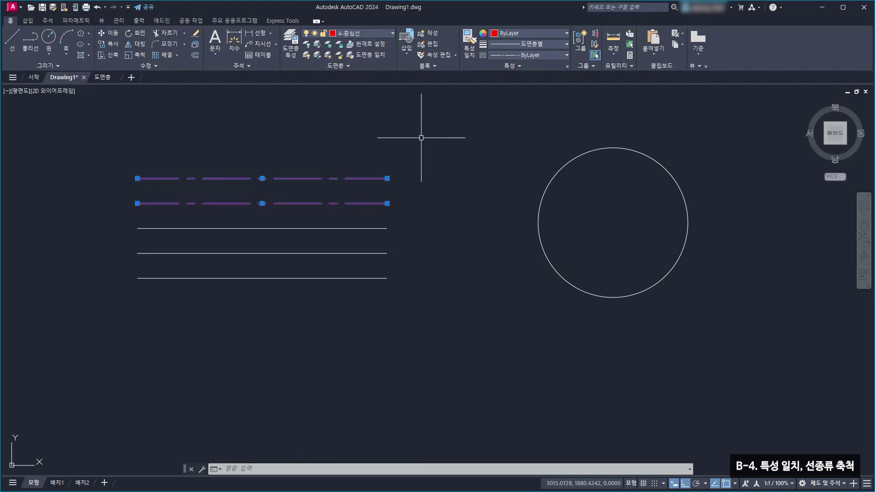
key(Escape)
Assign the middle line to the layer 3-숨은선
click(371, 228)
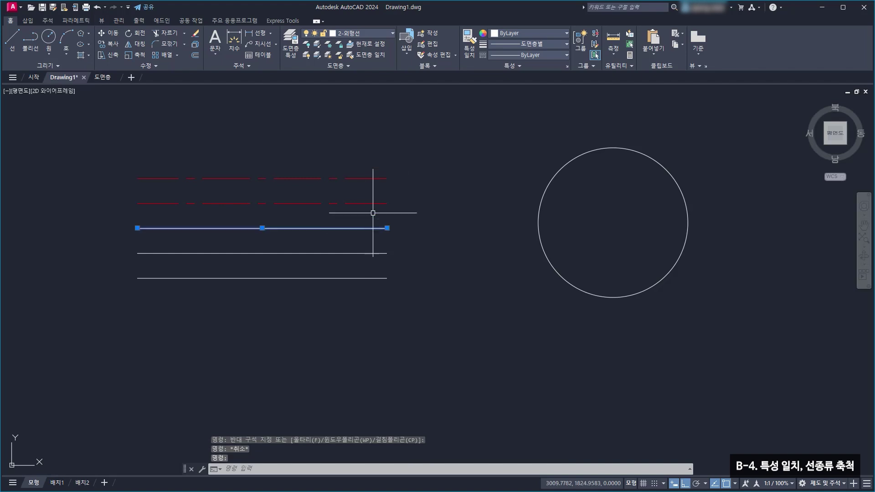
click(373, 34)
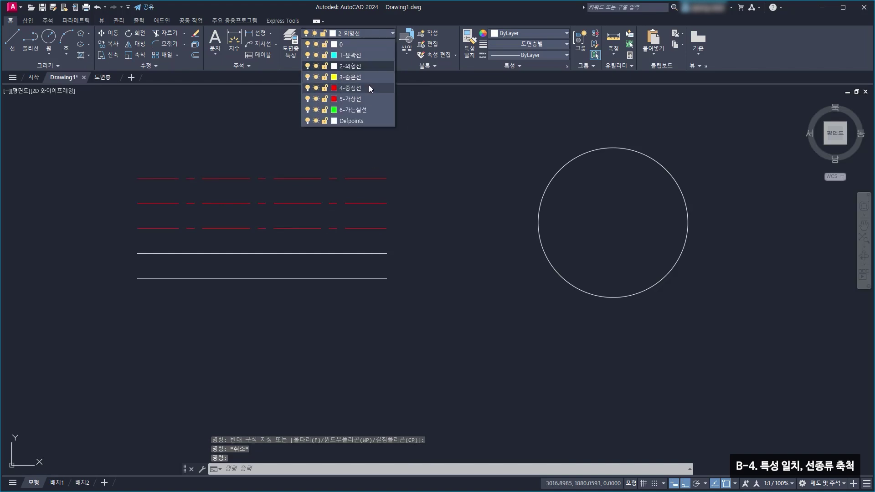
click(369, 78)
key(Escape)
Assign the fourth line from the top to the layer 6-가는실선
click(371, 253)
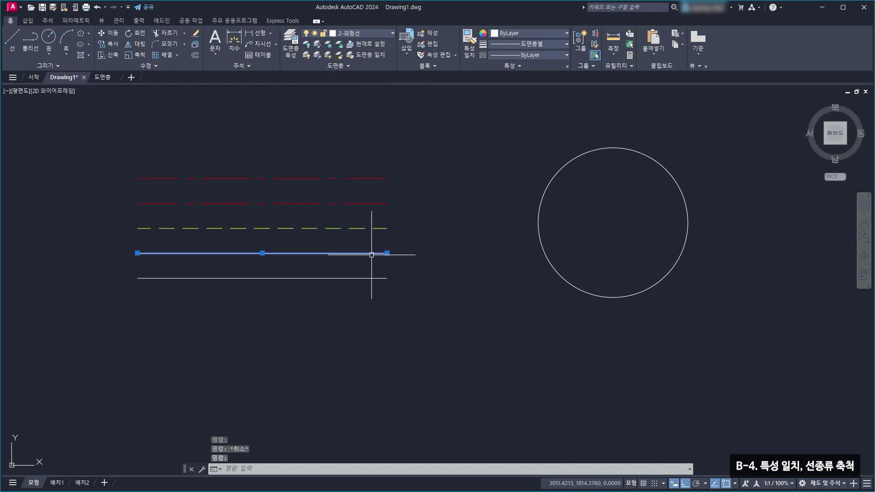
click(373, 34)
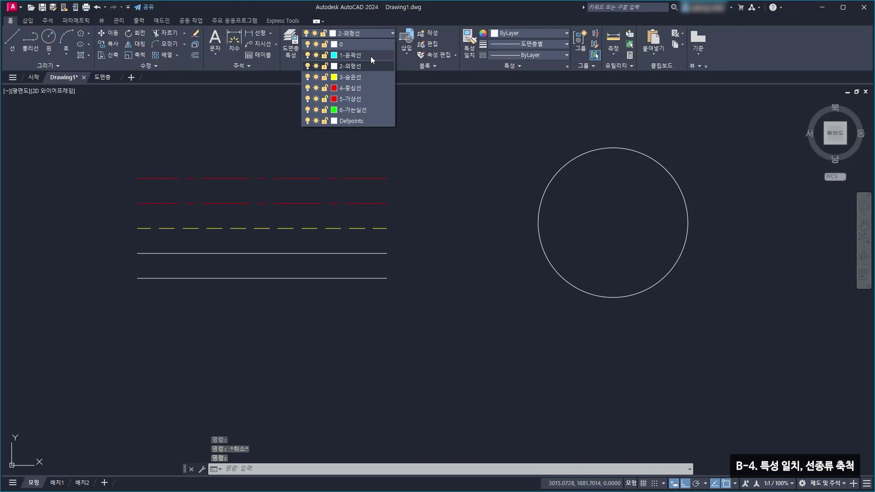
click(365, 110)
key(Escape)
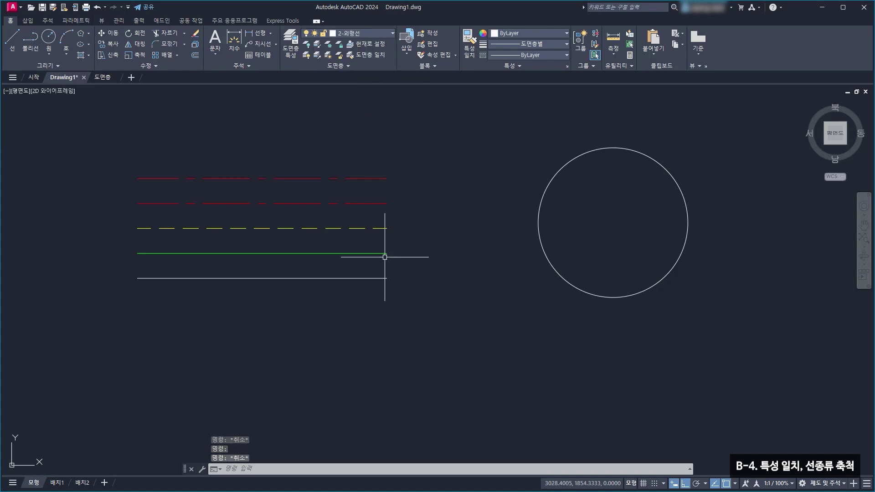
Assign the lowest line to the layer 1-윤곽선
click(372, 279)
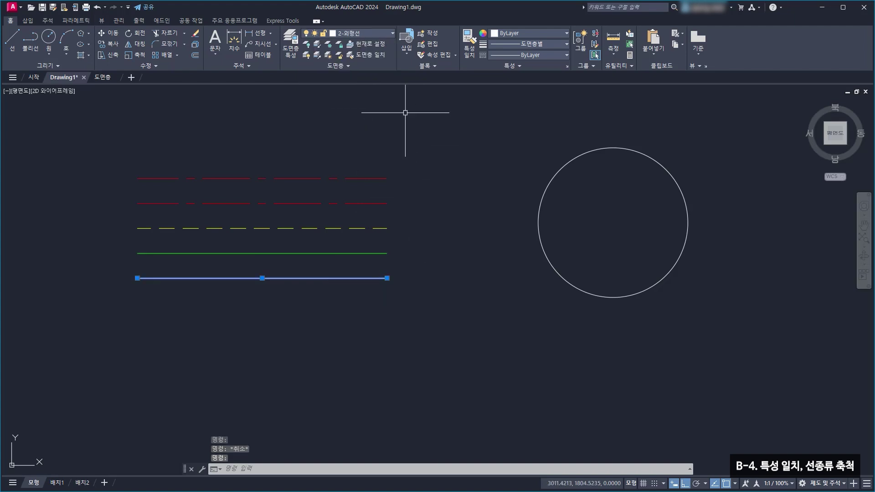
click(370, 28)
click(363, 56)
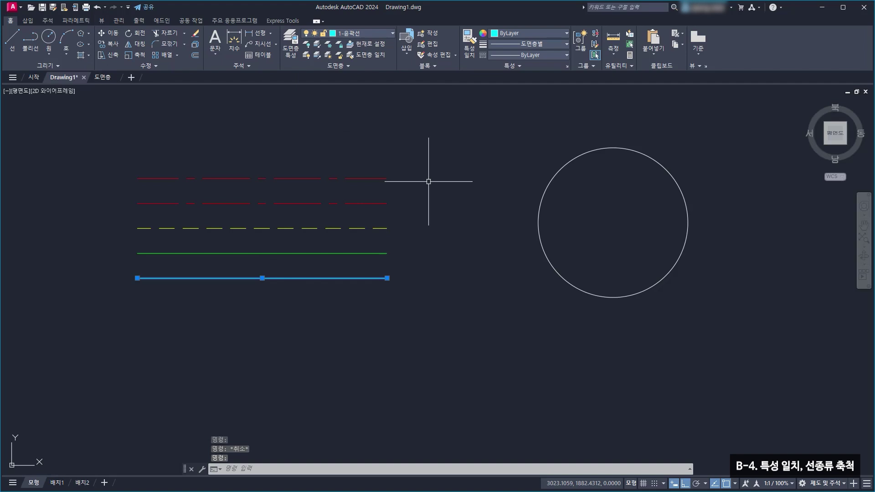
key(Escape)
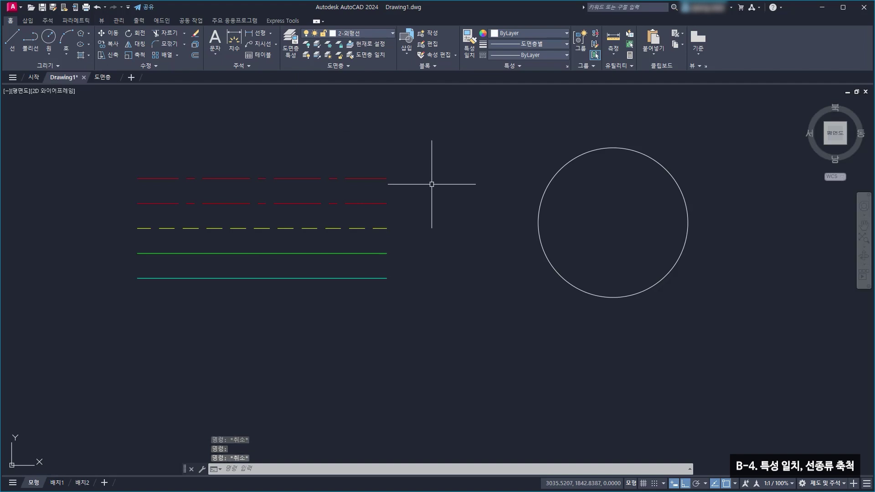
Move the second line from the top to the layer 5-가상선
click(371, 204)
click(381, 35)
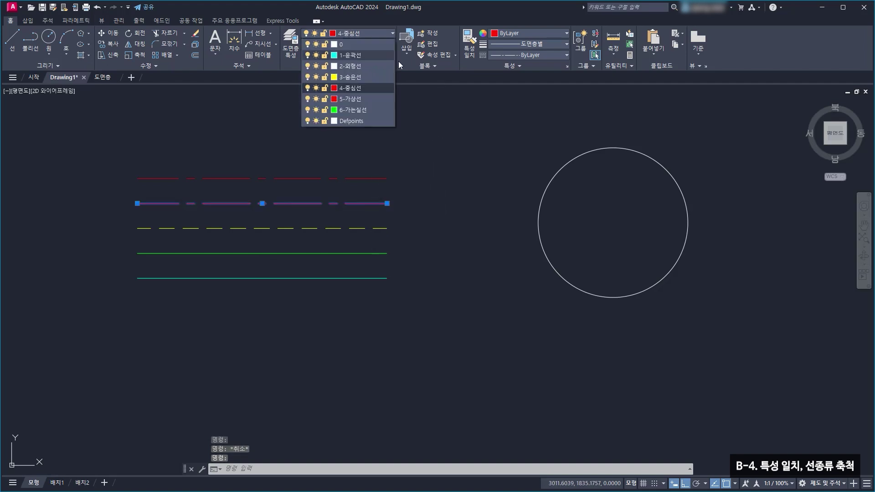
click(379, 101)
key(Escape)
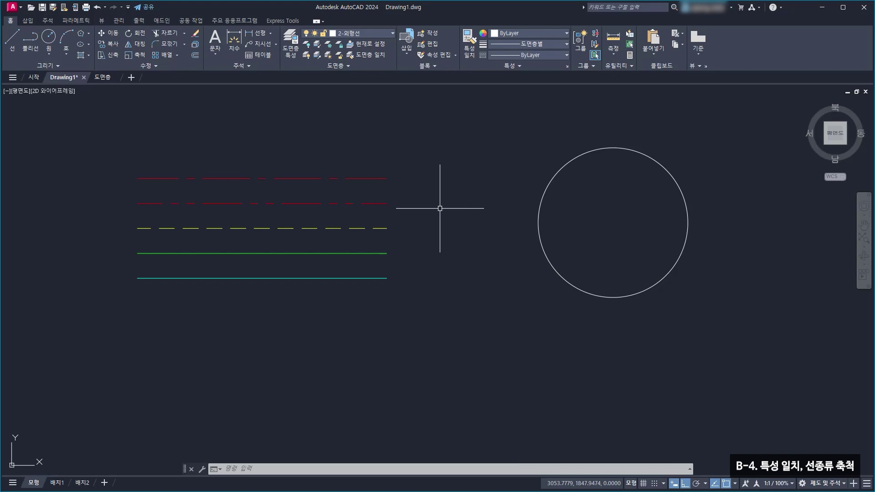
click(558, 170)
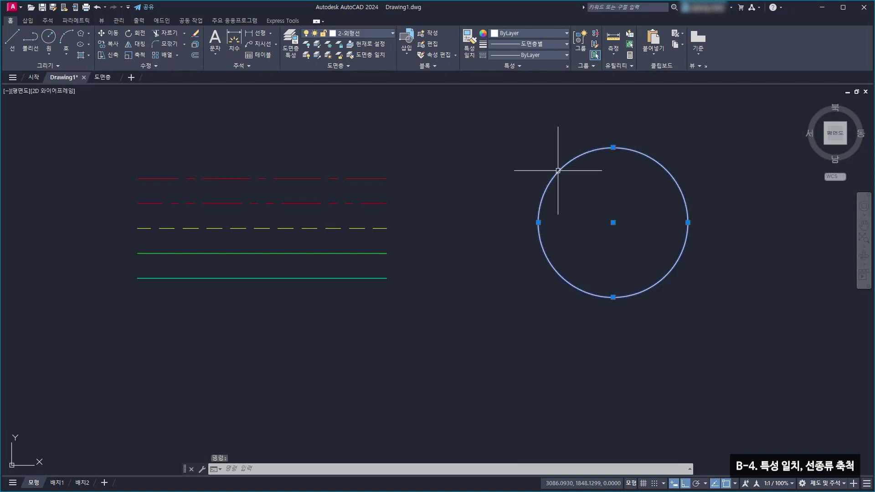
click(359, 34)
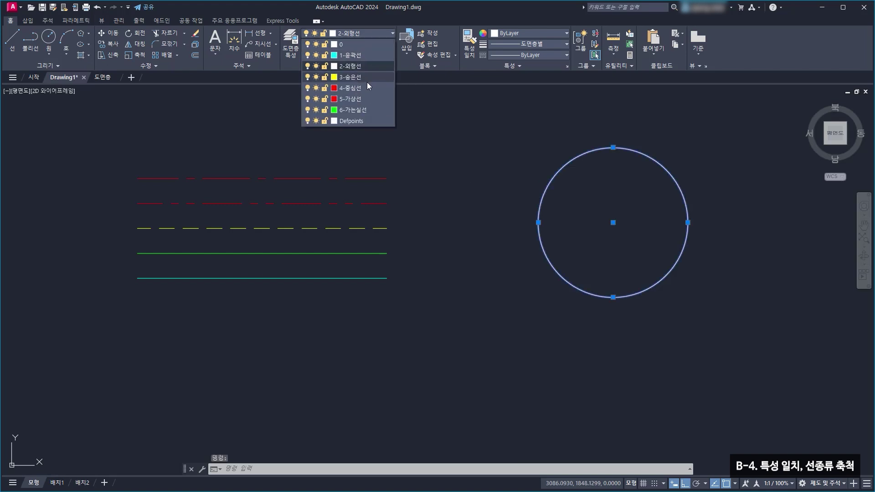
click(481, 143)
key(Escape)
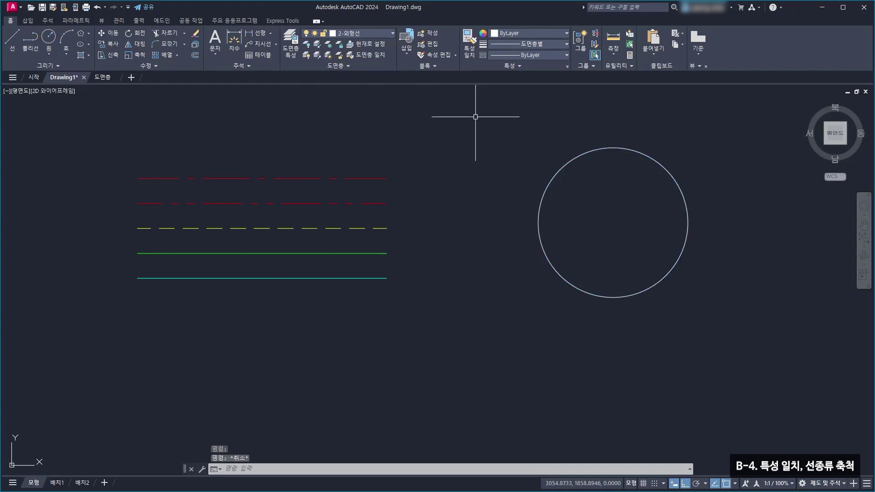
Match the circle's properties to the uppermost red centre line with Match Properties
click(471, 58)
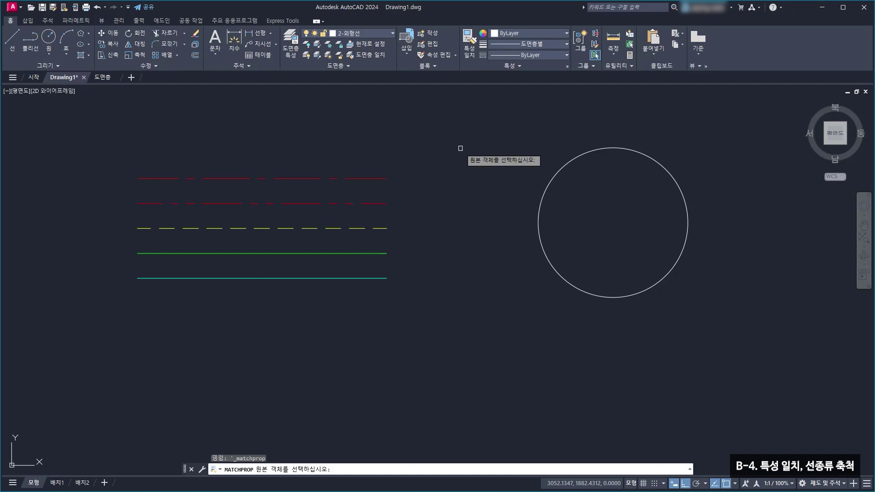
click(345, 180)
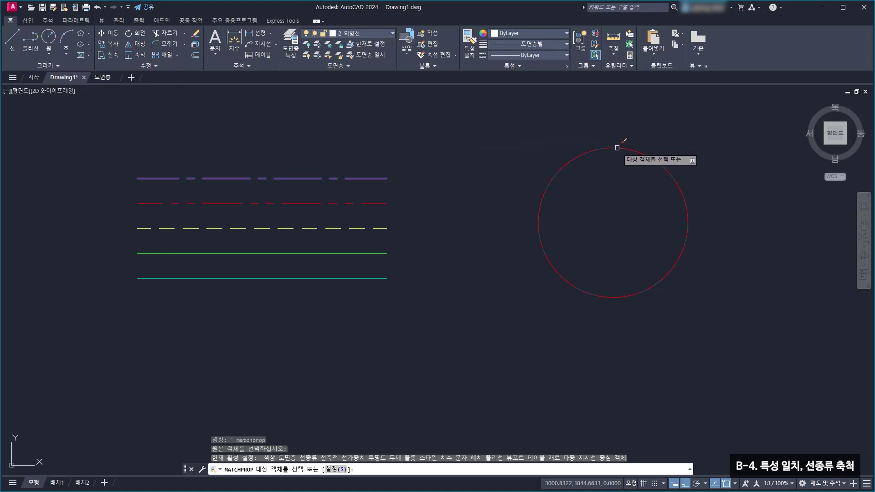
click(617, 148)
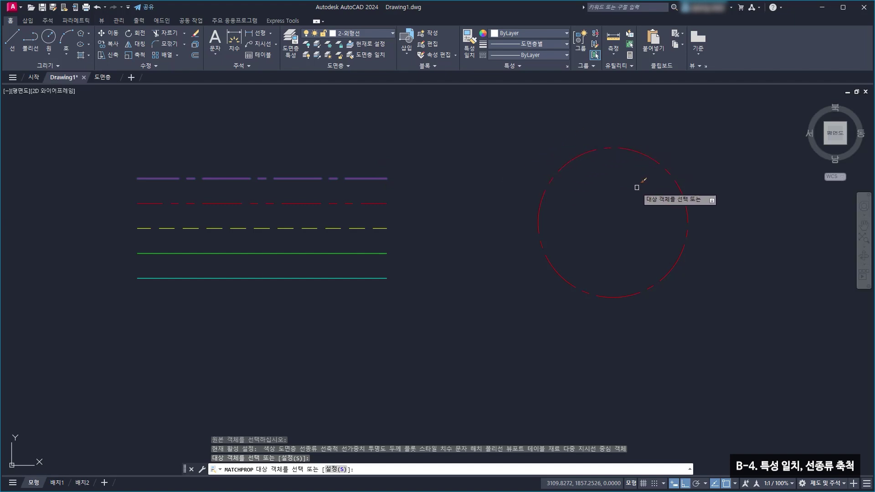
Match the circle's properties to the yellow dashed hidden line with Match Properties
key(Escape)
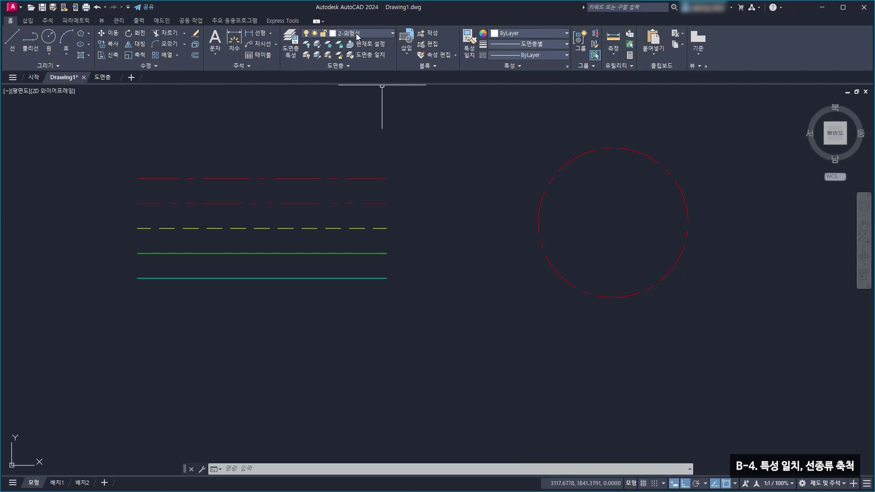
click(470, 44)
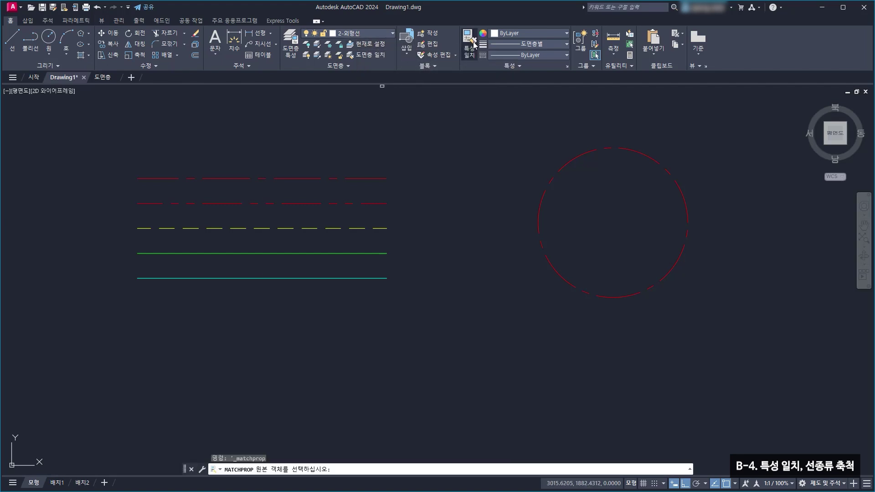
click(314, 228)
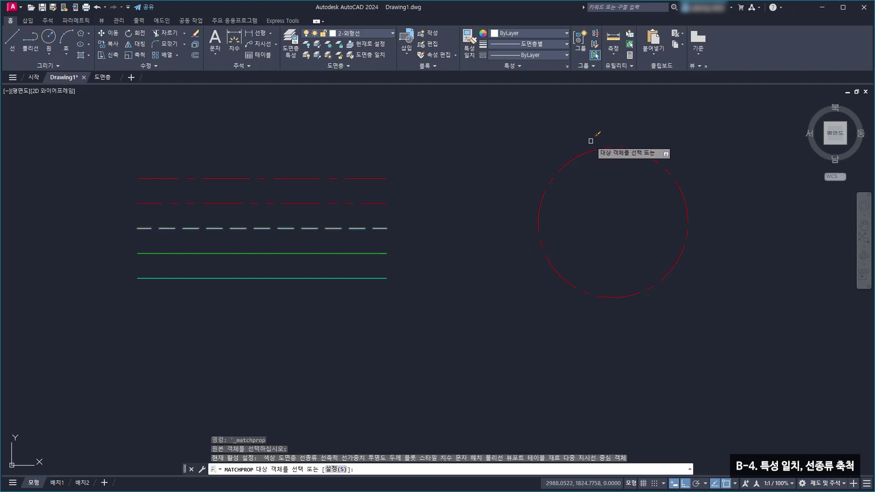
click(590, 151)
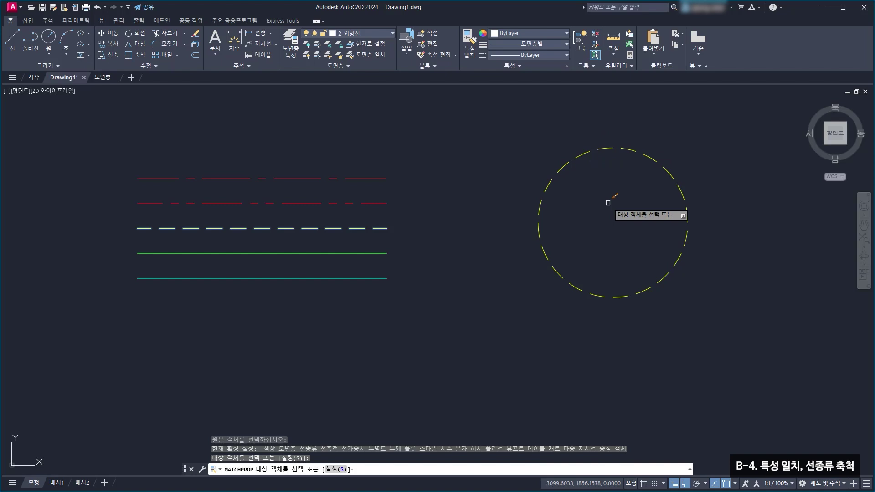
key(Escape)
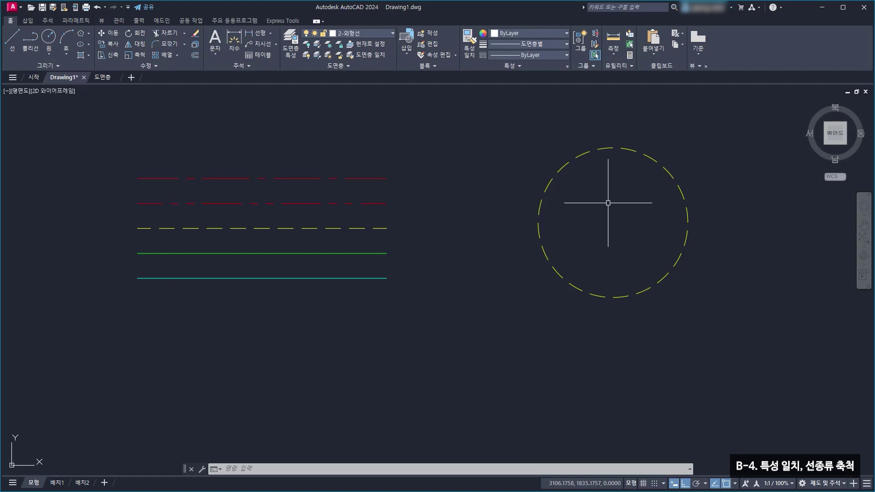
Match the circle and the two uppermost lines to the green thin solid line, fourth from the top, with Match Properties
click(469, 47)
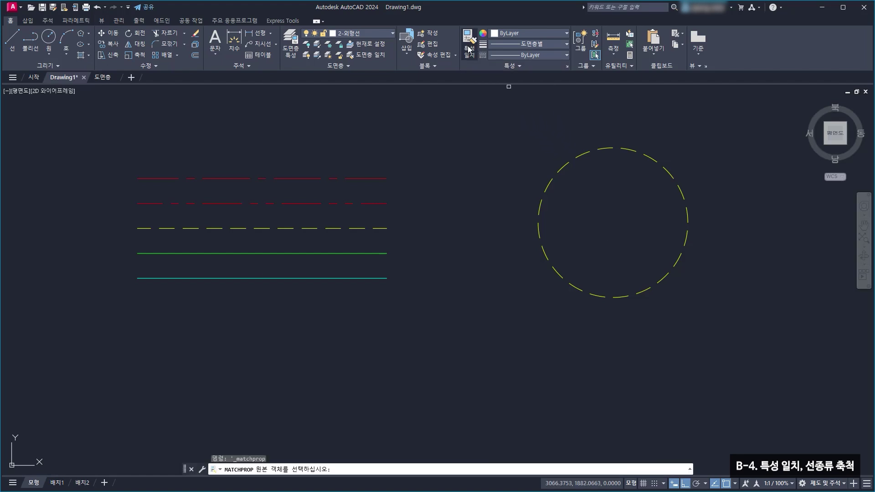
click(370, 254)
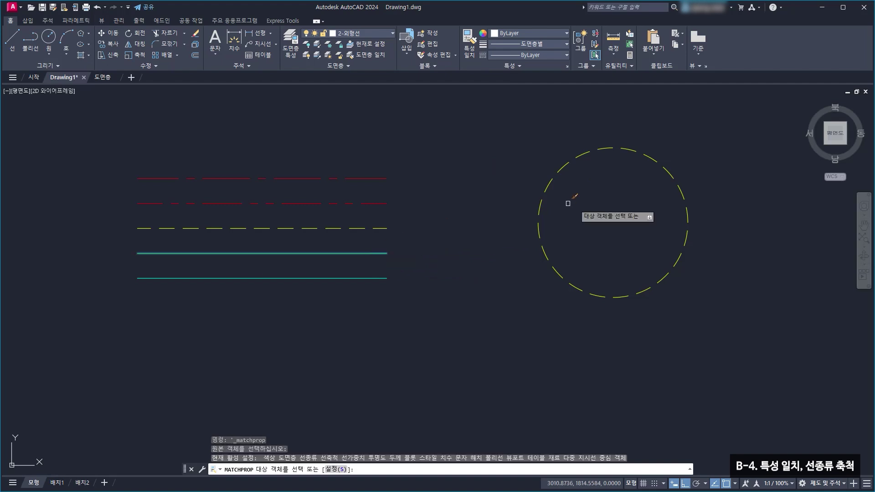
click(628, 217)
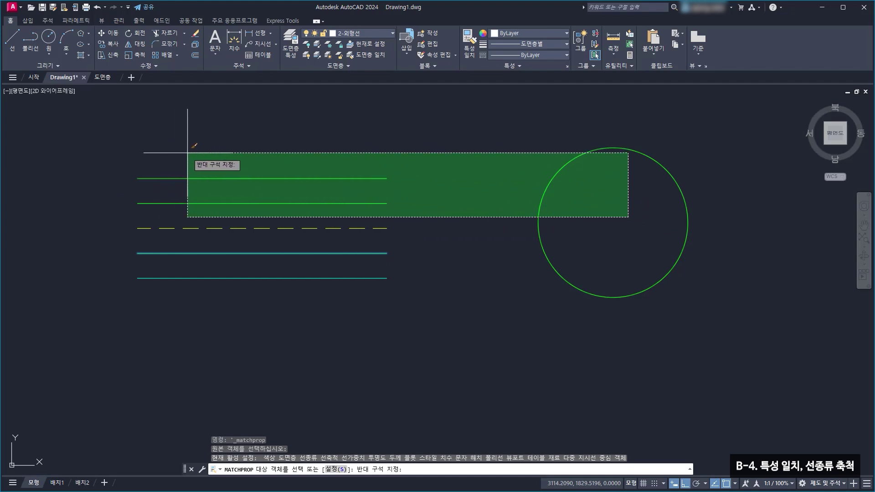
click(208, 147)
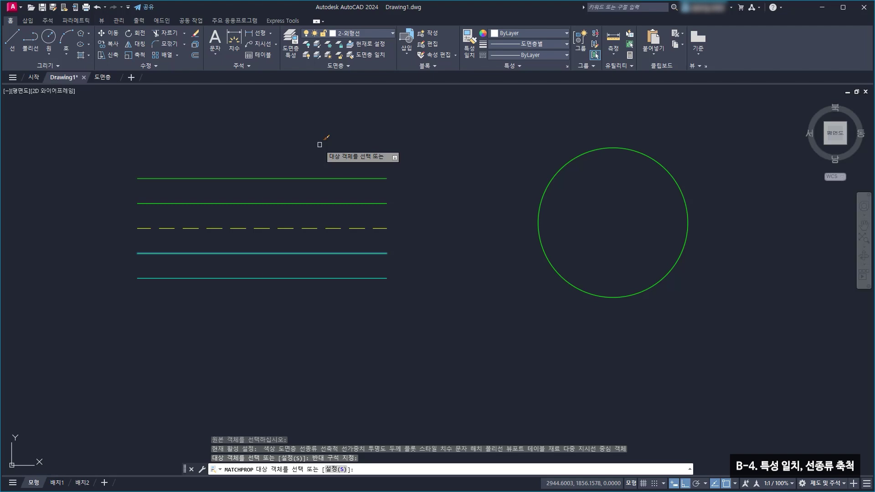
key(Escape)
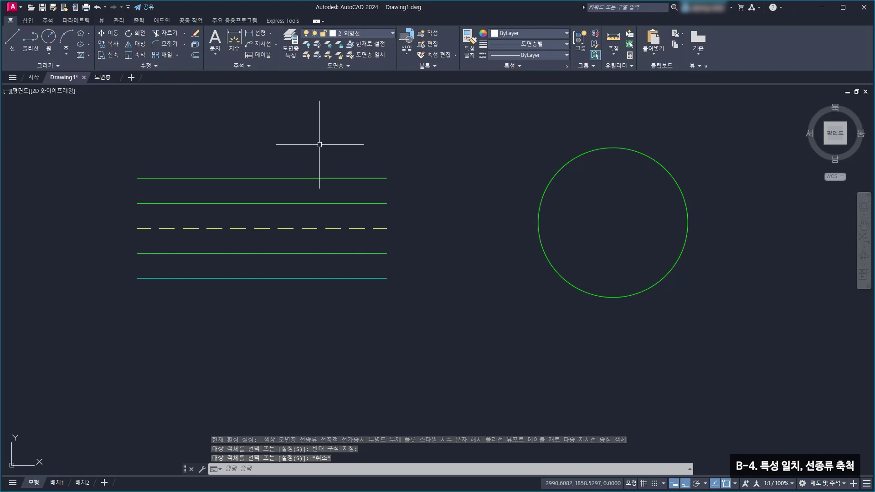
Review the property settings of Match Properties with the uppermost line as source, and leave the command without changes
click(378, 34)
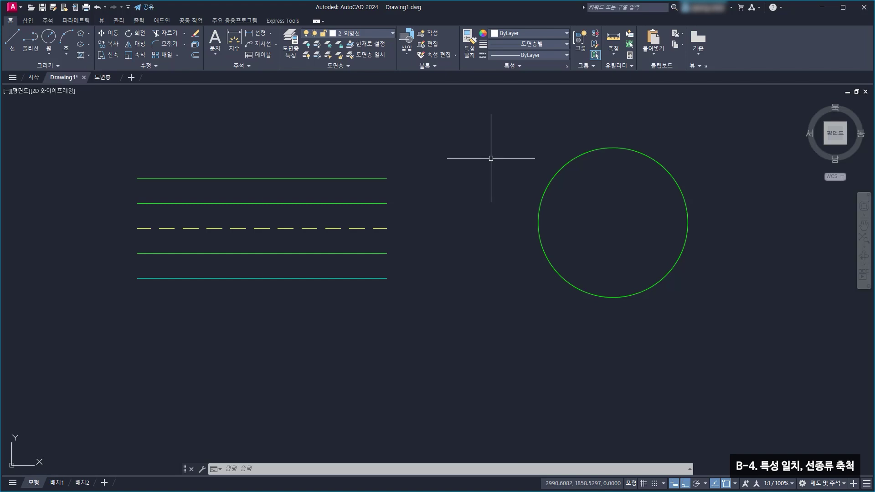
click(470, 44)
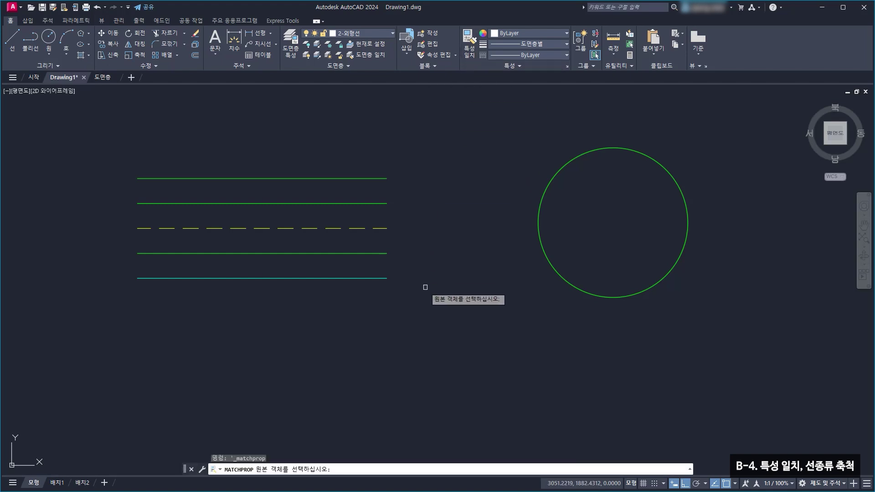
click(384, 179)
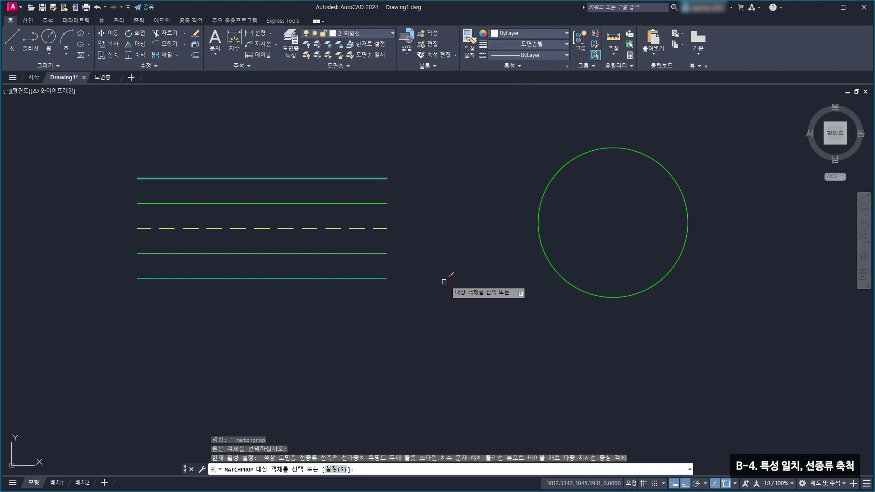
click(340, 470)
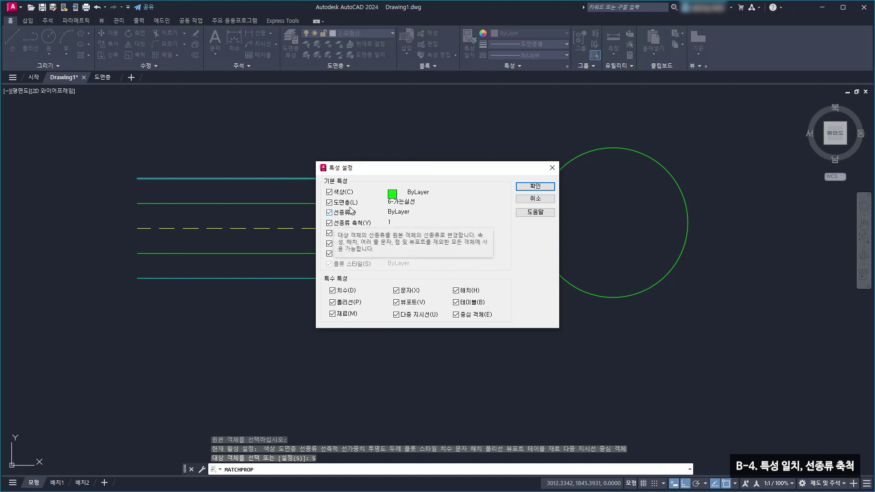
click(535, 199)
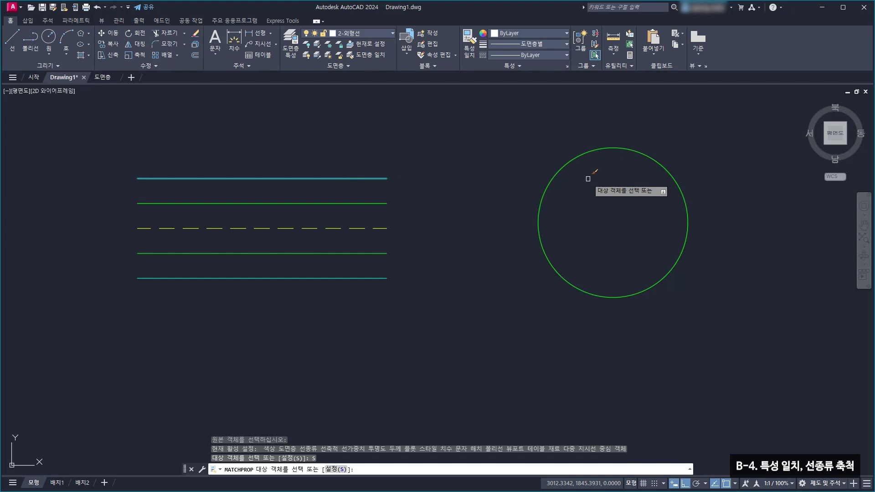
key(Escape)
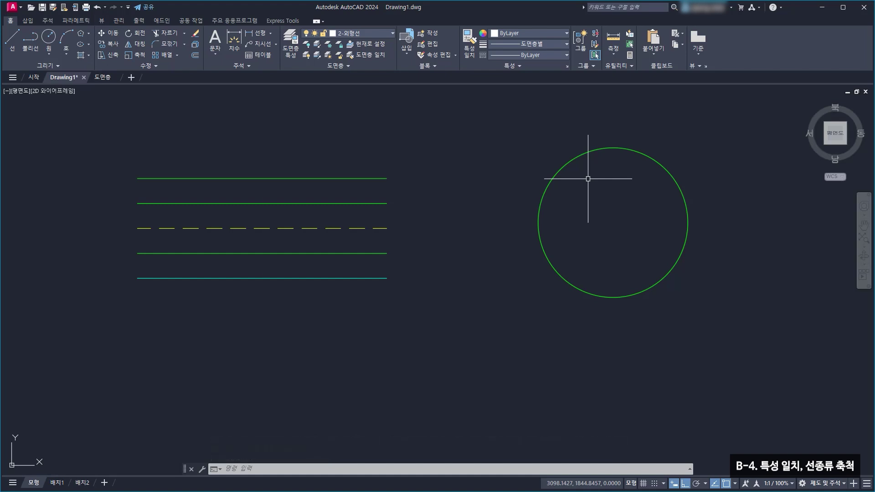
Draw a circle of diameter 10 by centre and diameter in the empty area above and between the lines and the large circle
mouse_move(434, 114)
middle_down()
mouse_move(411, 178)
mouse_move(414, 207)
middle_up()
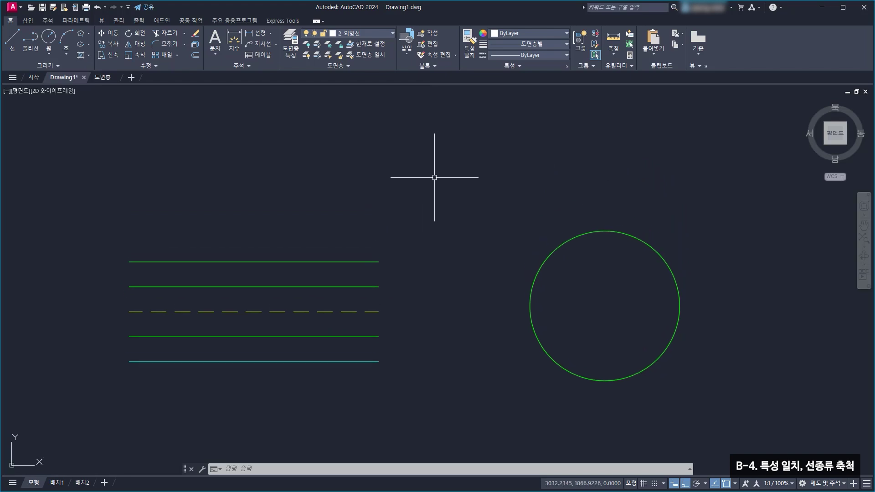
click(48, 52)
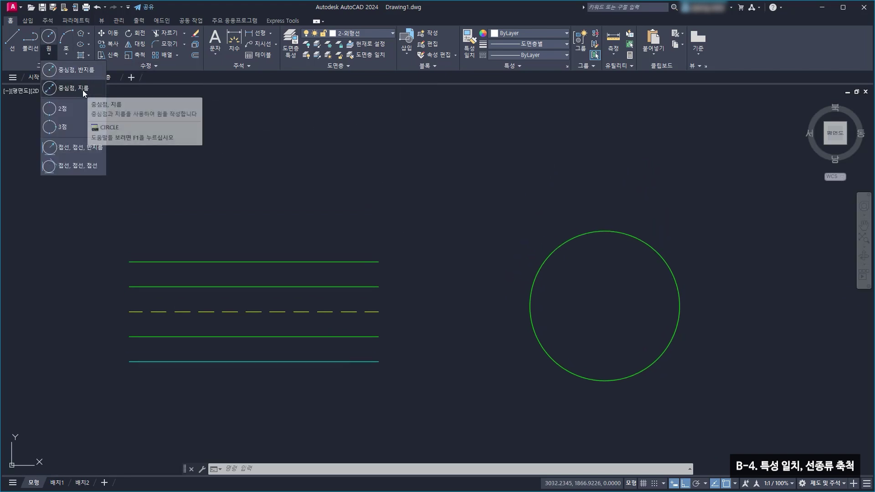
click(83, 89)
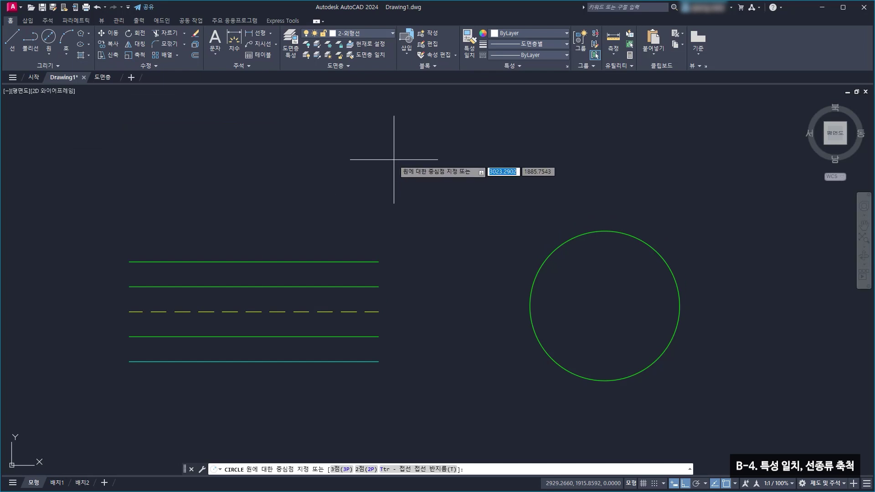
click(429, 166)
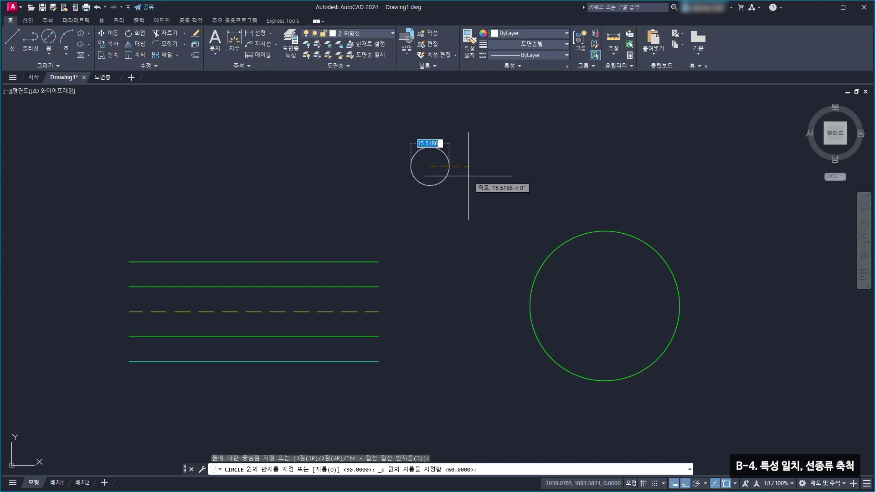
text(10)
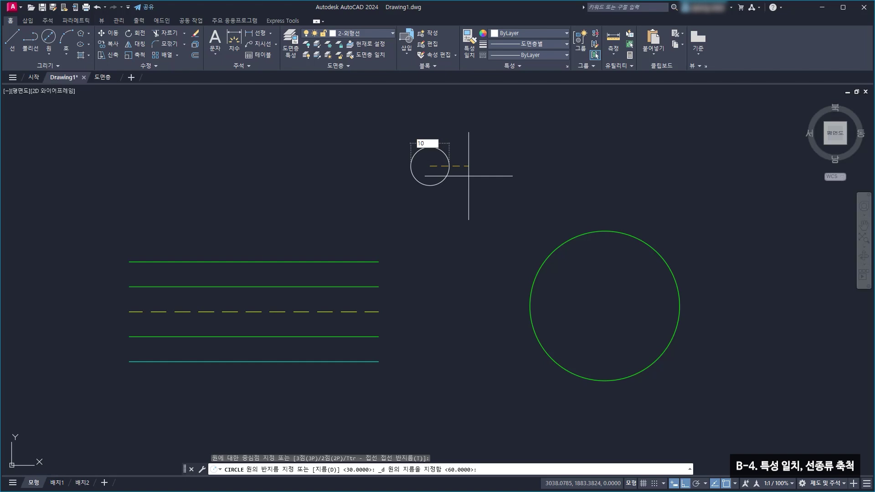
key(Return)
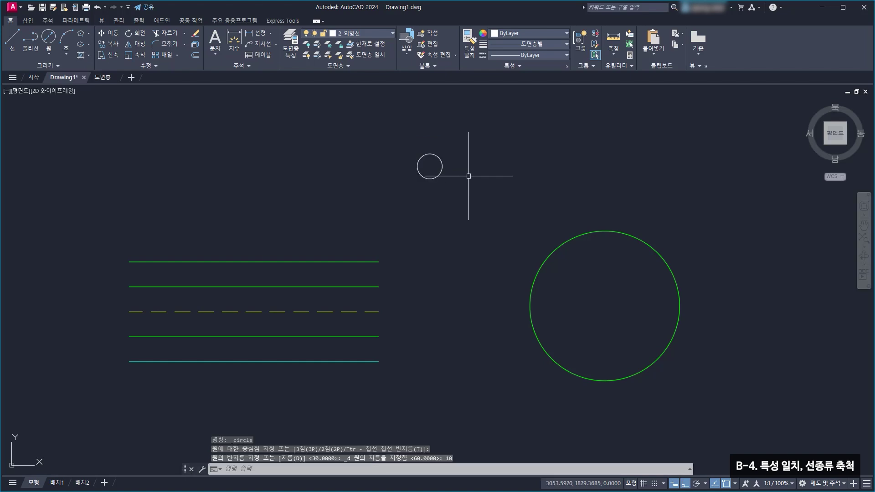
Draw a horizontal and a vertical line across the small circle, each connecting its opposite quadrant points
scroll(469, 175, up, 4)
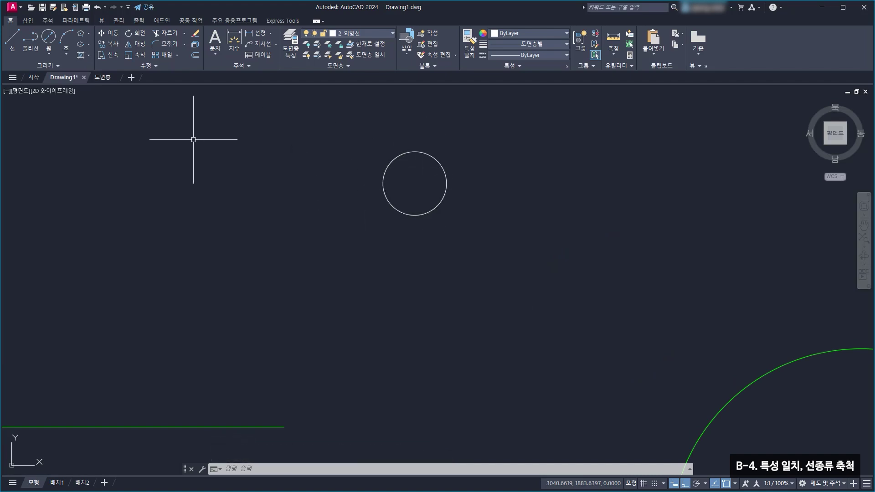
click(8, 41)
click(383, 183)
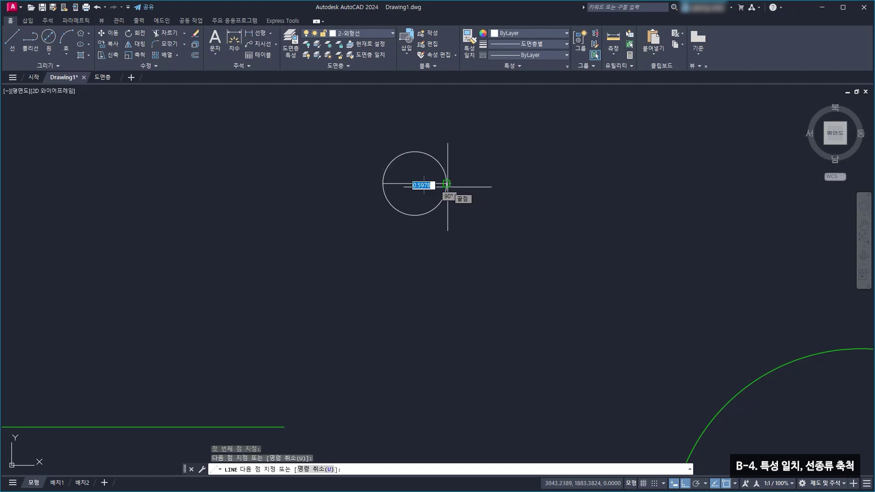
click(446, 183)
key(Escape)
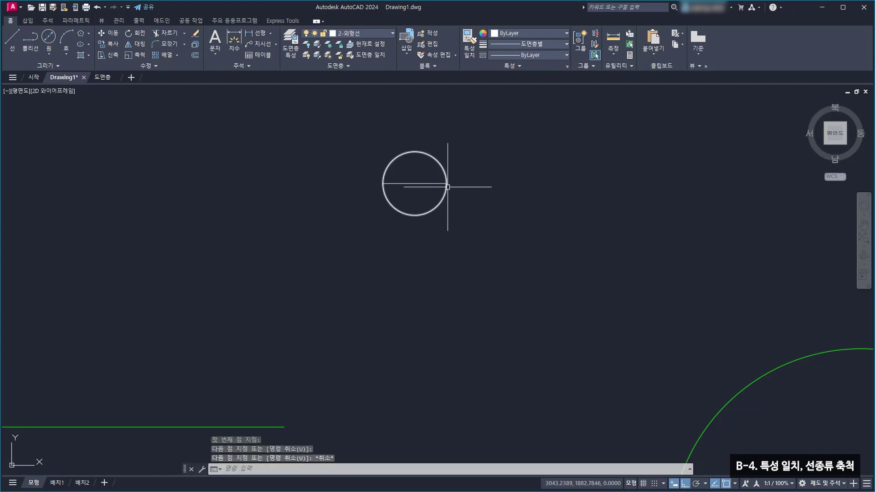
click(13, 45)
click(415, 152)
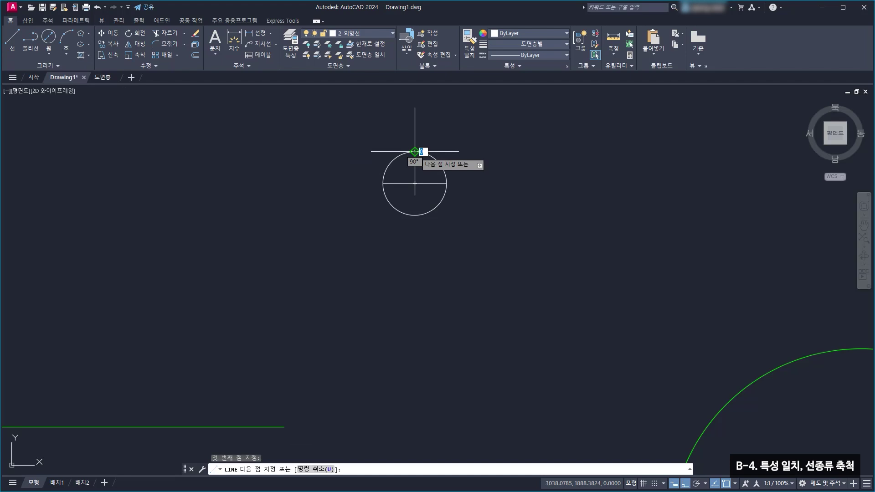
click(415, 215)
key(Escape)
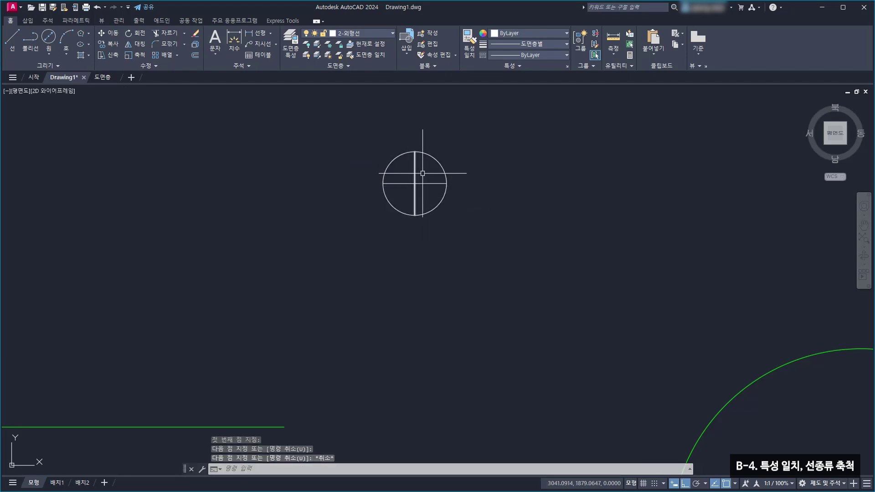
Assign the two crossing lines inside the small circle to the layer 4-중심선
click(428, 194)
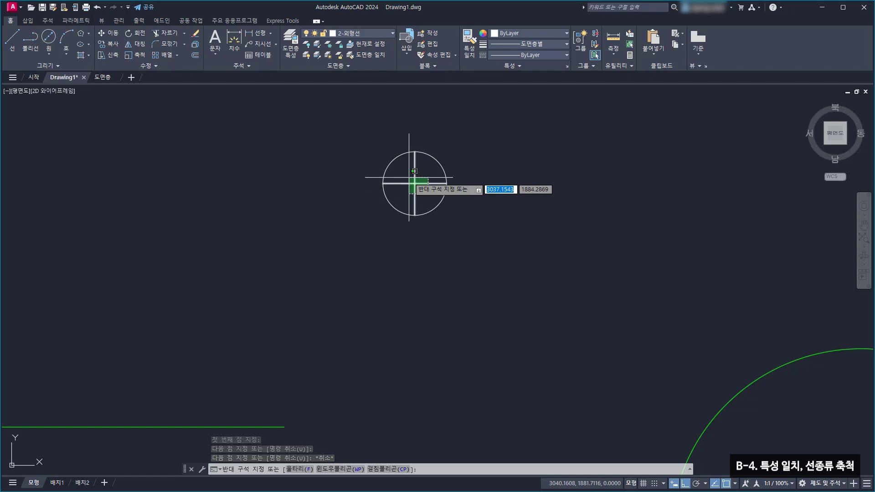
click(409, 178)
click(368, 31)
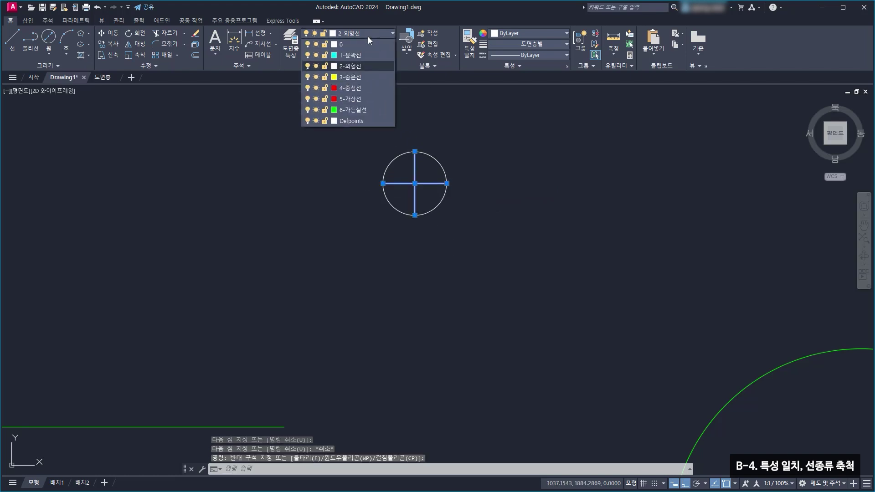
click(362, 86)
key(Escape)
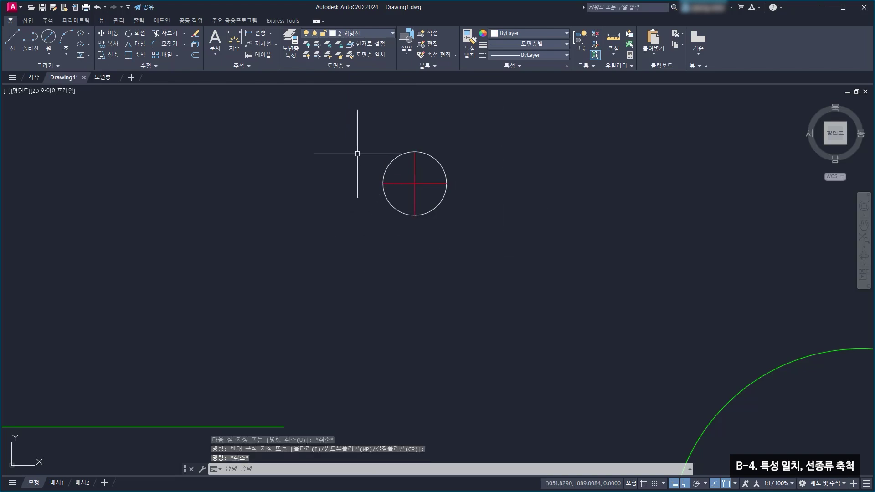
Check the layer and linetype of the small circle's horizontal centre line
scroll(410, 151, up, 3)
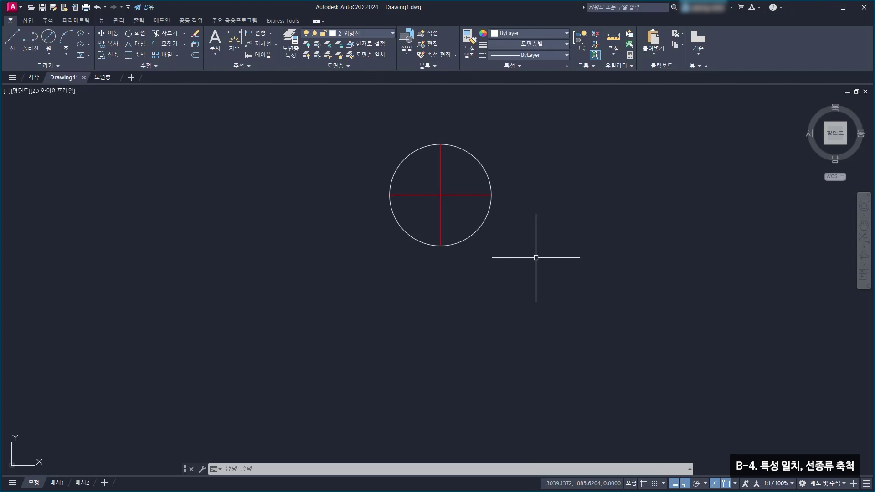
click(477, 190)
click(392, 200)
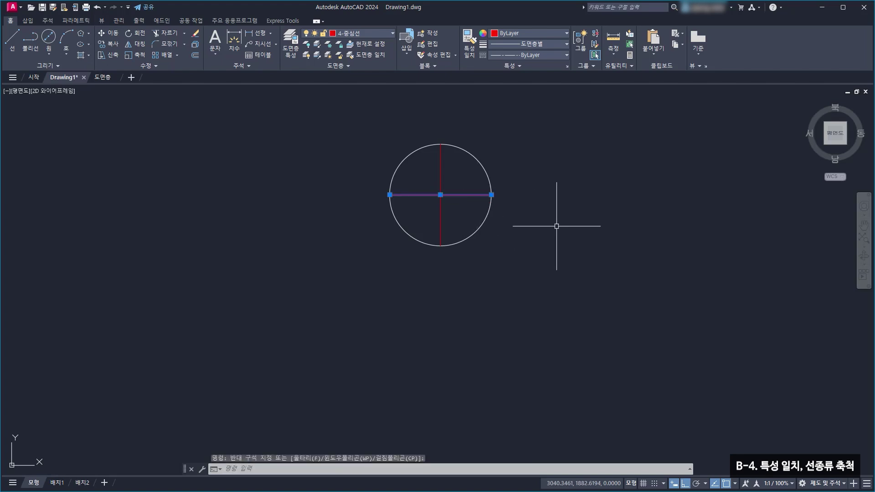
key(Escape)
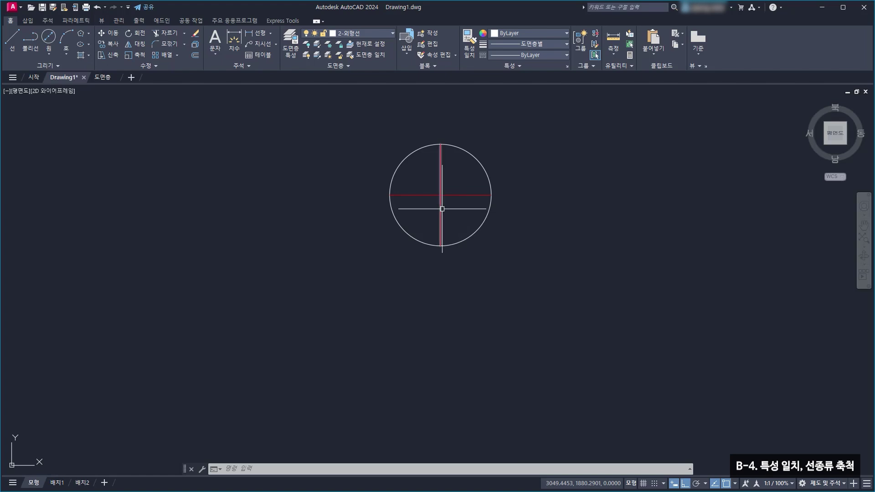
Show the Properties palette and set the linetype scale of the small circle's two centre lines to 0.5
click(107, 23)
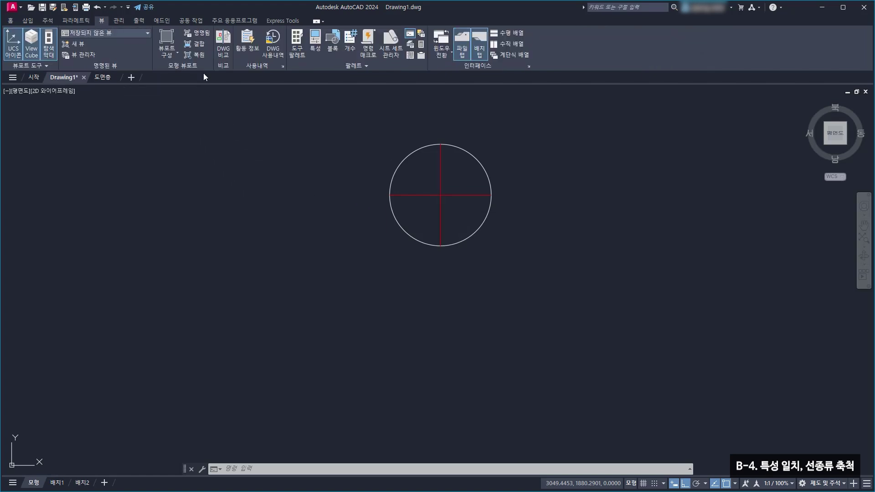
click(313, 53)
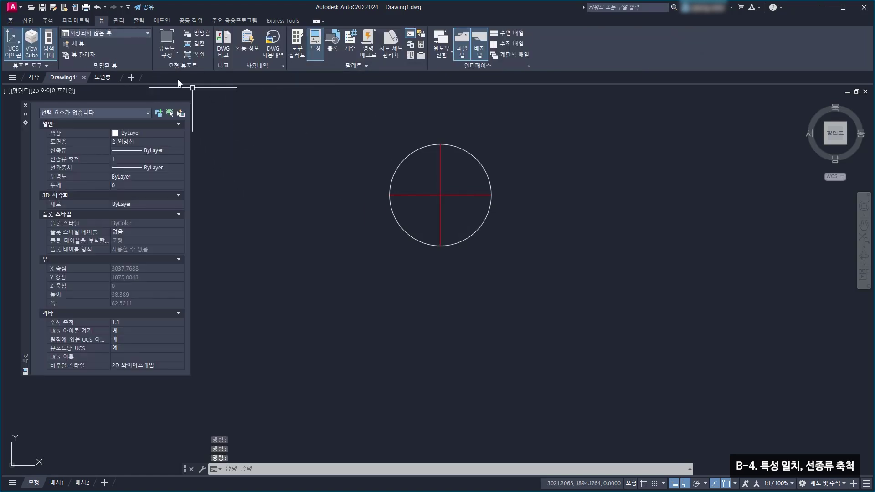
click(10, 20)
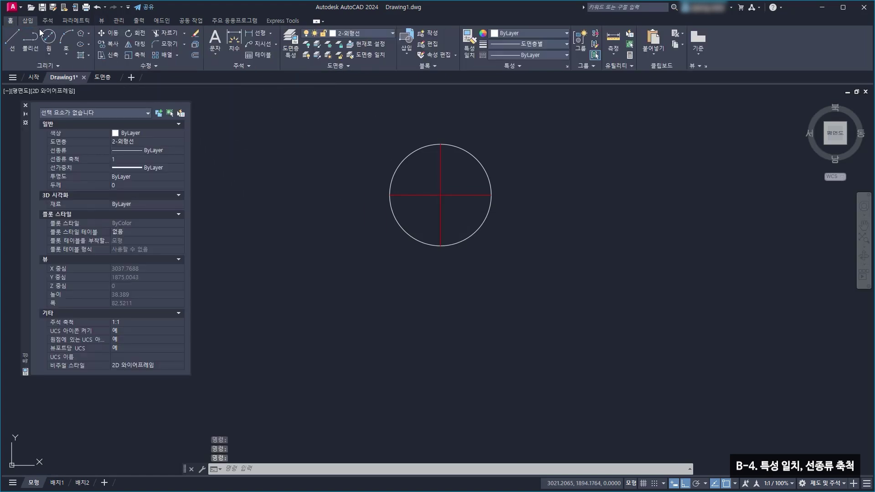
click(469, 206)
click(416, 188)
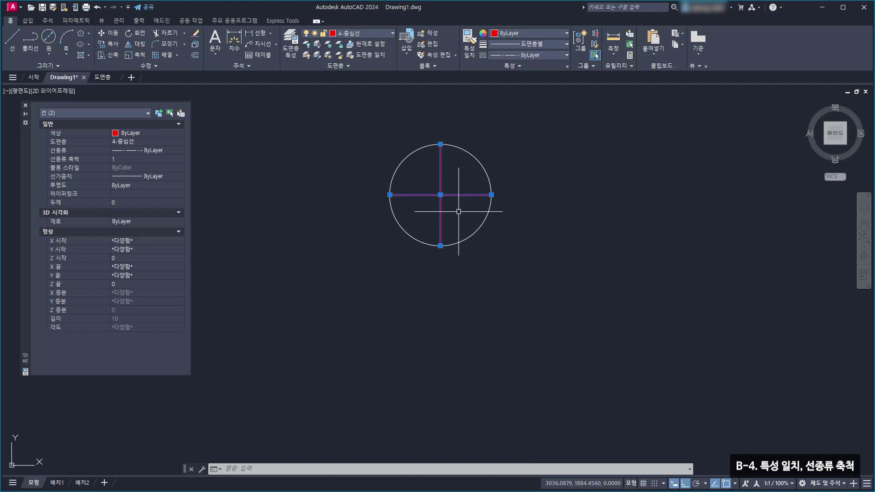
click(133, 159)
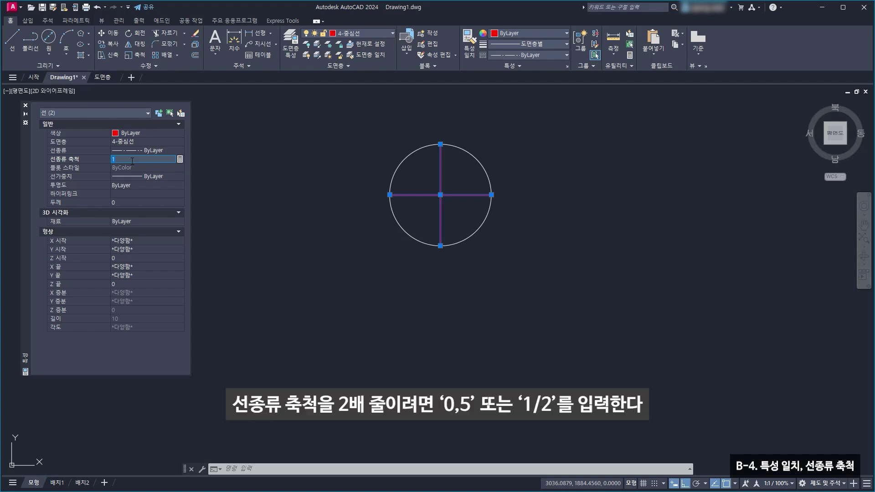
text(.5)
key(Return)
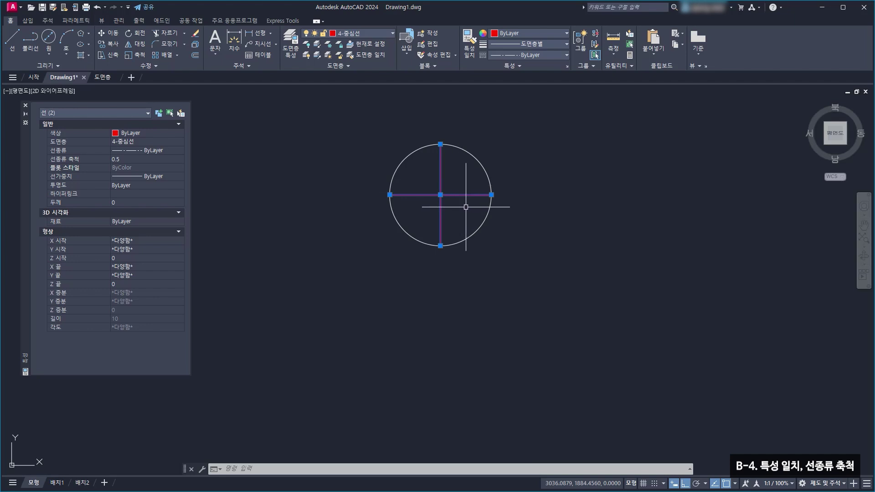
Set the linetype scale of the small circle's two centre lines to 0.2
click(132, 159)
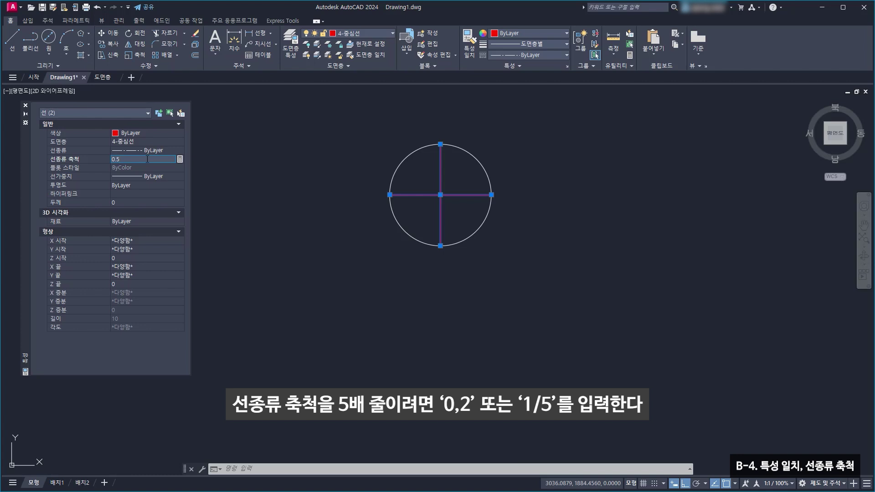
key(BackSpace)
text(2)
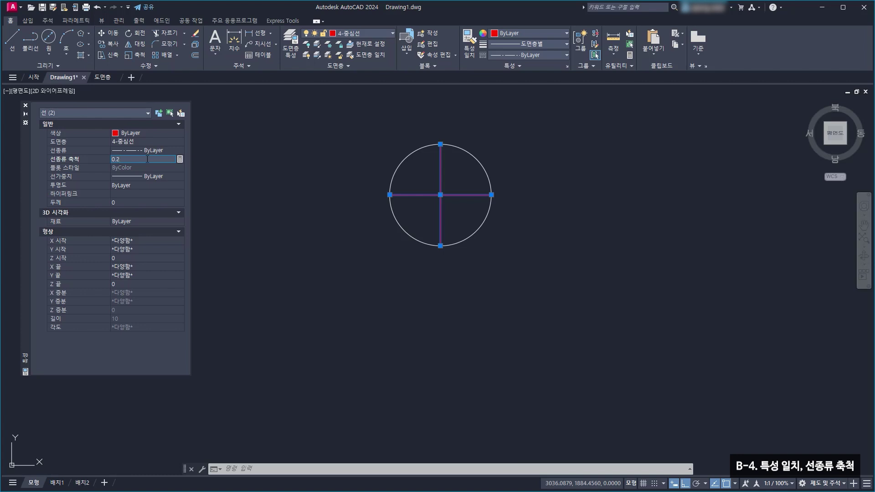
key(Return)
key(Escape)
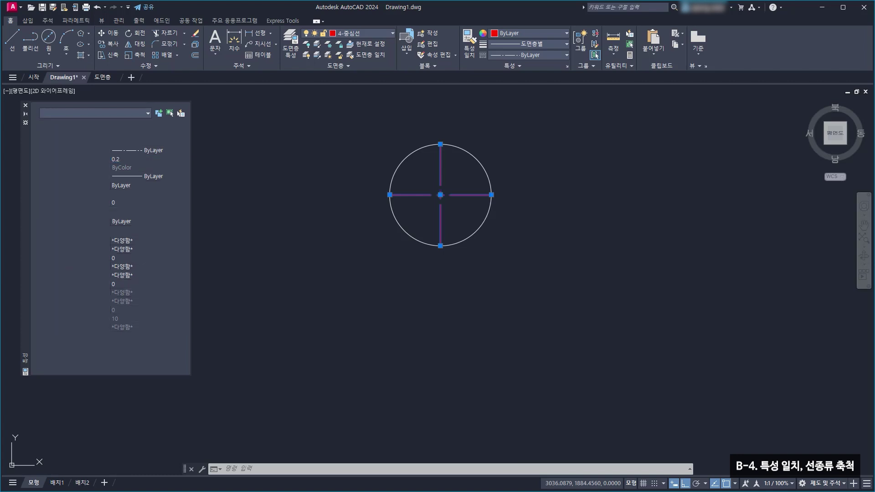
Inspect the dash pattern and linetype scale of the small circle's two centre lines up close
scroll(442, 208, up, 2)
middle_drag(442, 208, 470, 237)
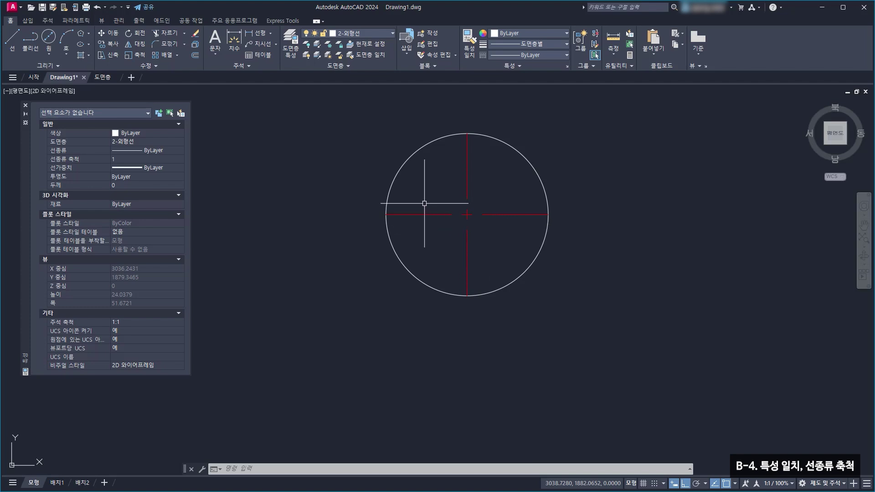
click(494, 230)
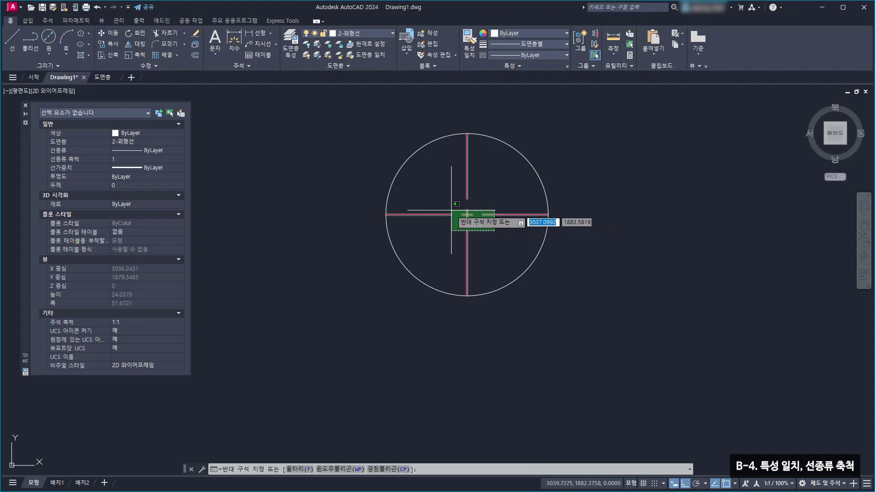
click(448, 208)
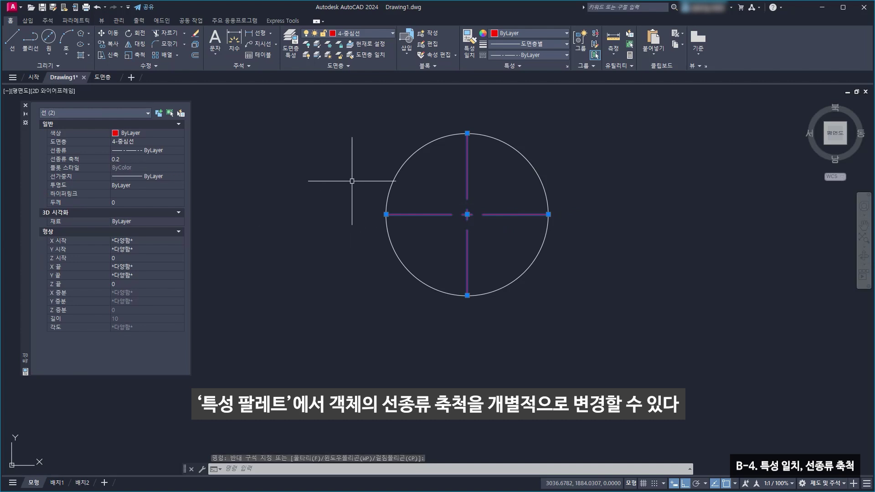
key(Escape)
Assign the topmost of the five horizontal lines to the layer 4-중심선
scroll(415, 172, down, 6)
middle_drag(407, 269, 475, 172)
scroll(476, 168, down, 2)
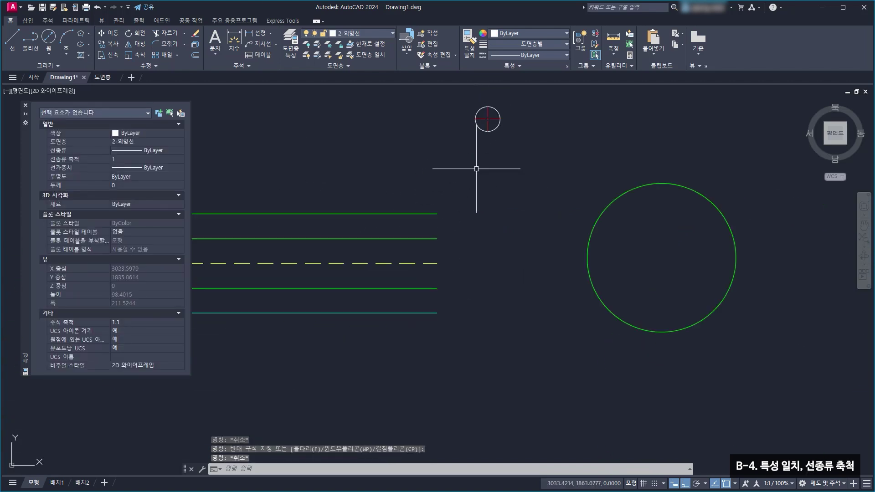
middle_drag(430, 215, 482, 176)
click(474, 173)
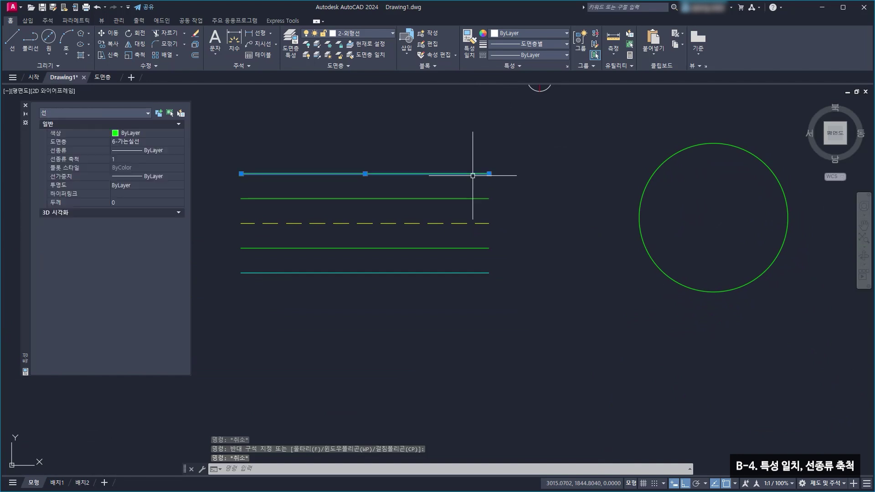
click(365, 33)
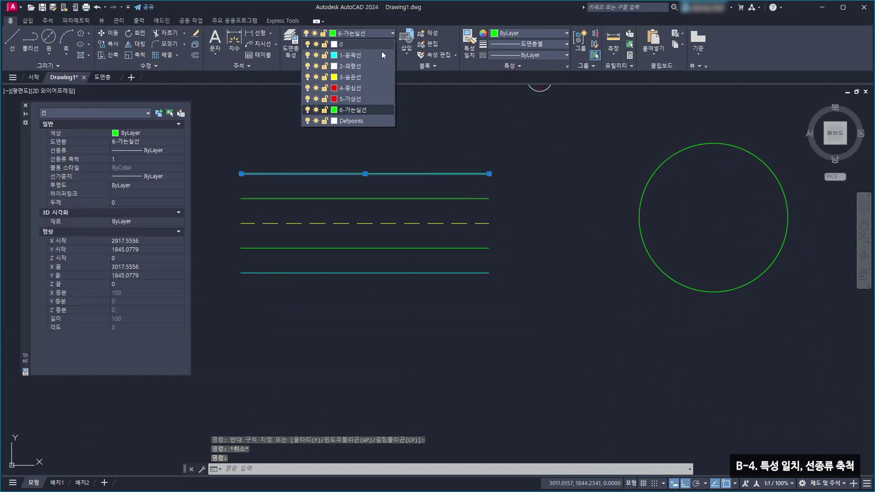
click(366, 86)
key(Escape)
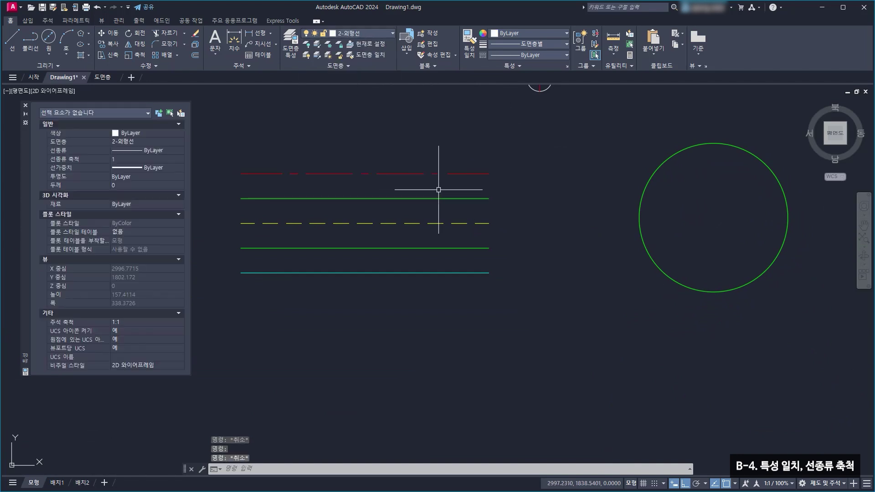
Assign the four horizontal lines below the topmost one to the layer 4-중심선
click(439, 189)
click(385, 283)
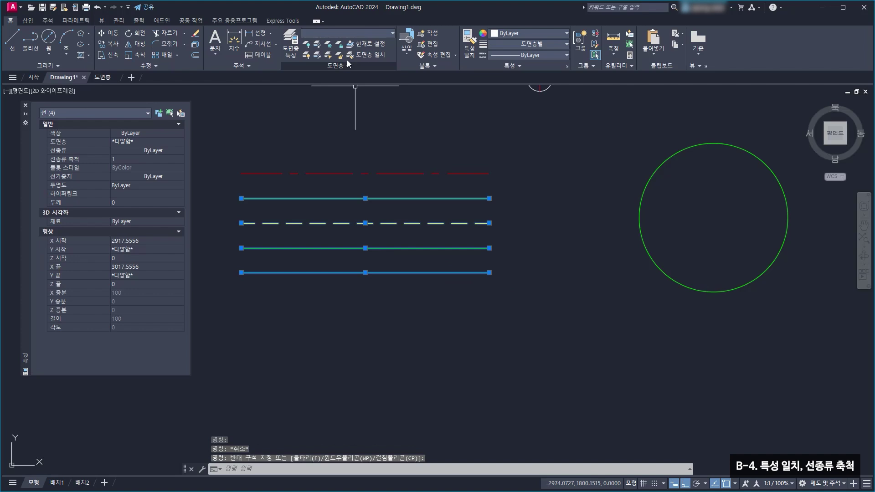
click(323, 31)
click(350, 88)
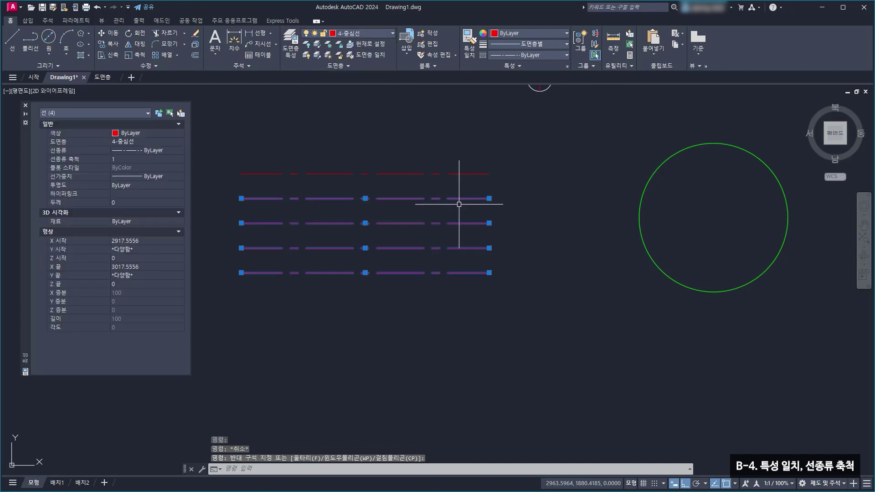
key(Escape)
Check the layer and linetype scale of all five horizontal lines together
click(503, 288)
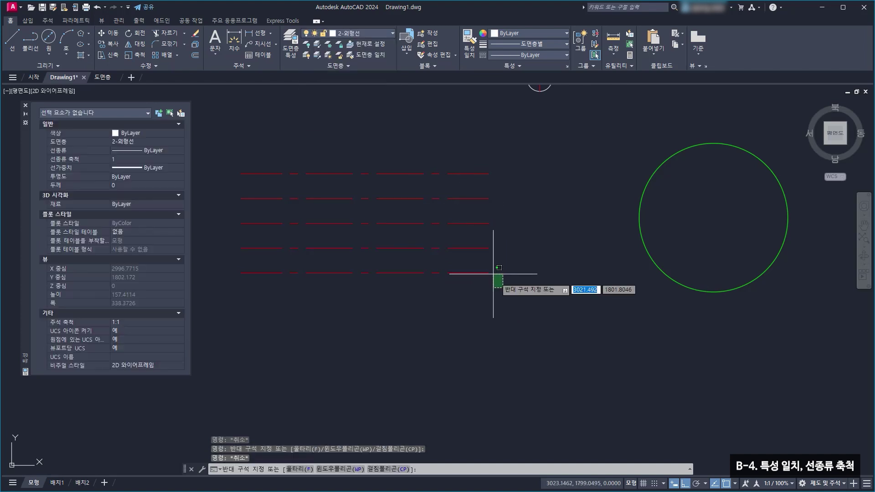
click(408, 151)
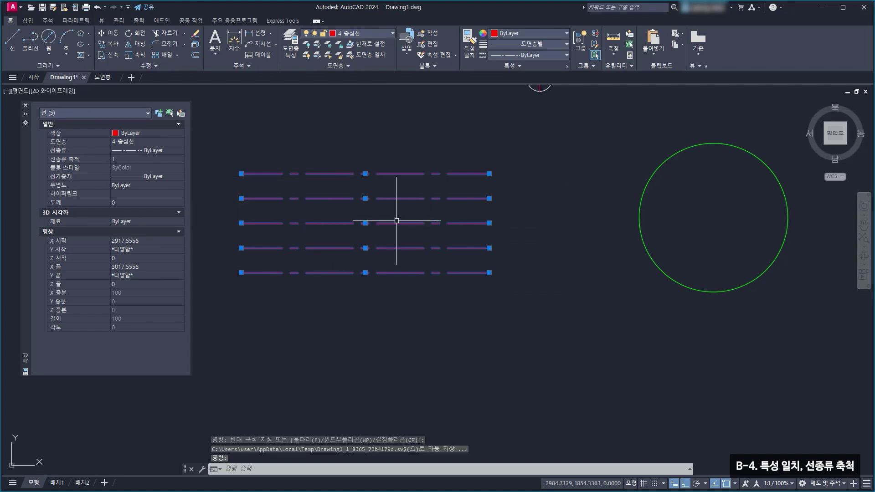
key(Escape)
Set the linetype scale of the second horizontal line from the top to 2
click(416, 198)
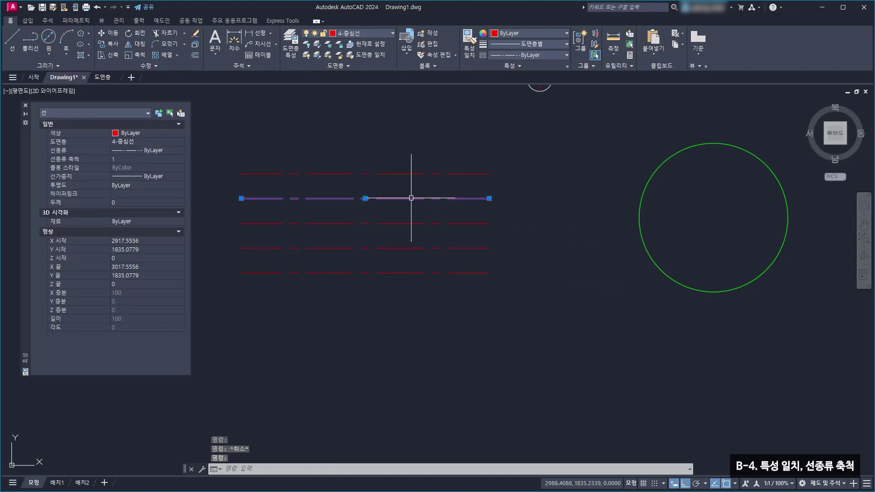
click(144, 160)
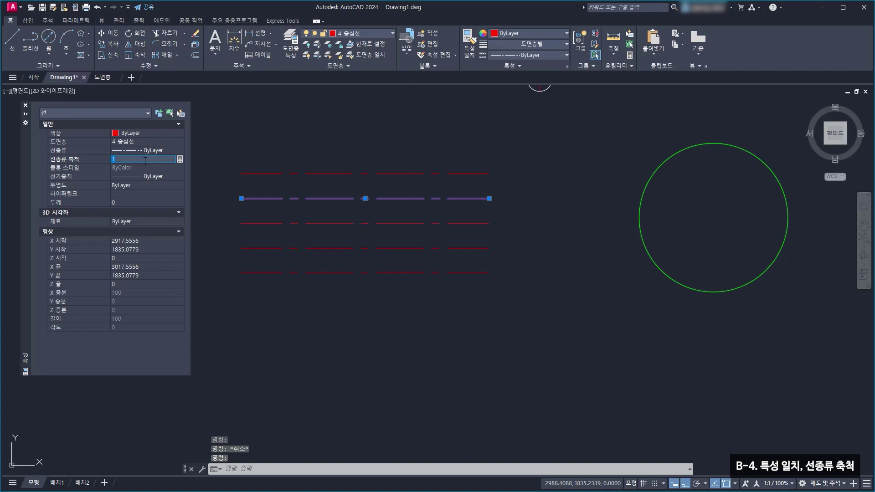
text(2)
key(Return)
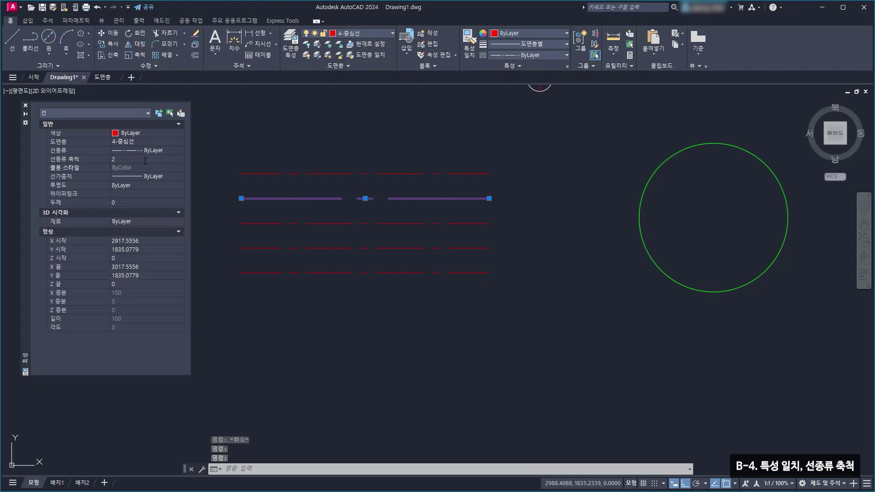
key(Escape)
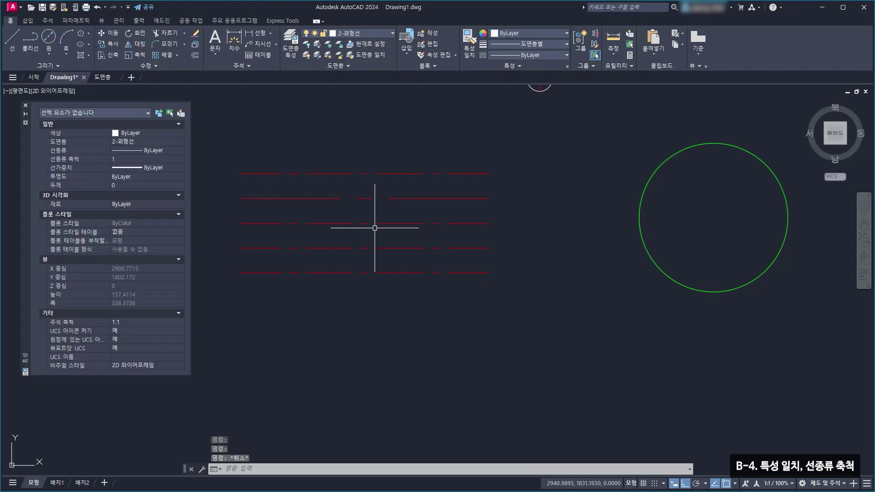
Compare the linetype scales of the first and second horizontal lines from the top
click(364, 174)
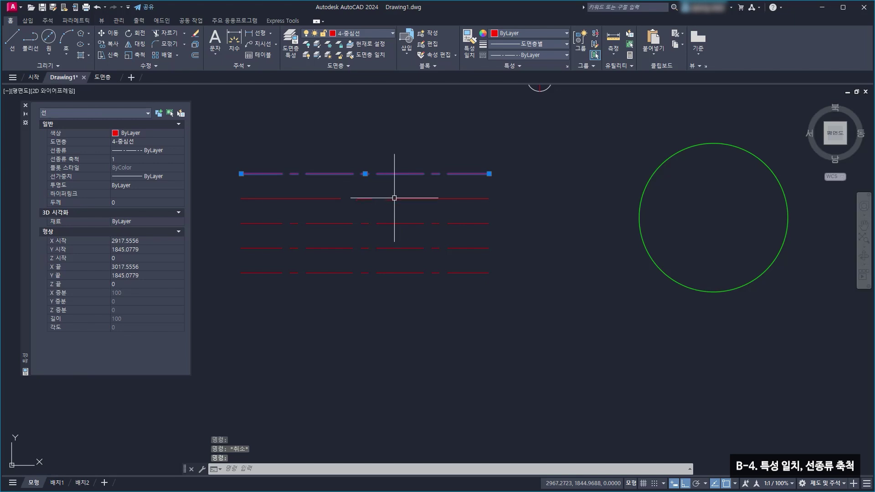
key(Escape)
click(416, 200)
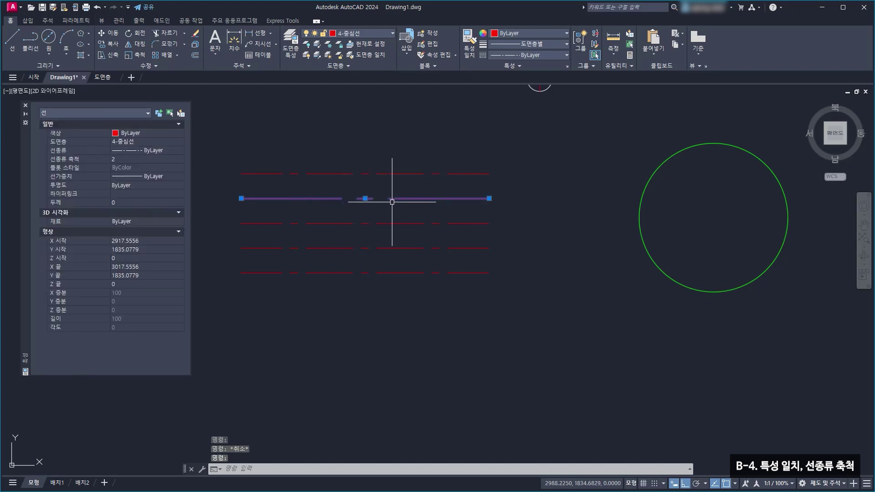
key(Escape)
Set the linetype scale of the middle horizontal line to 0.5
click(393, 223)
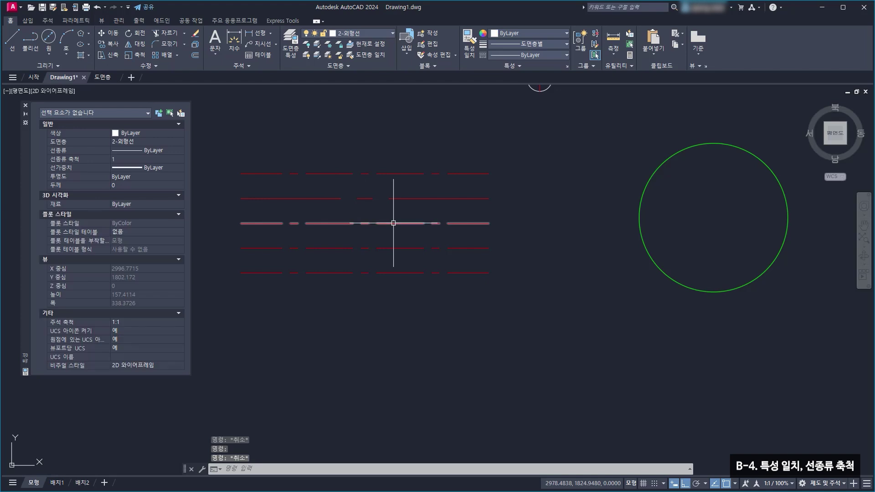
click(133, 160)
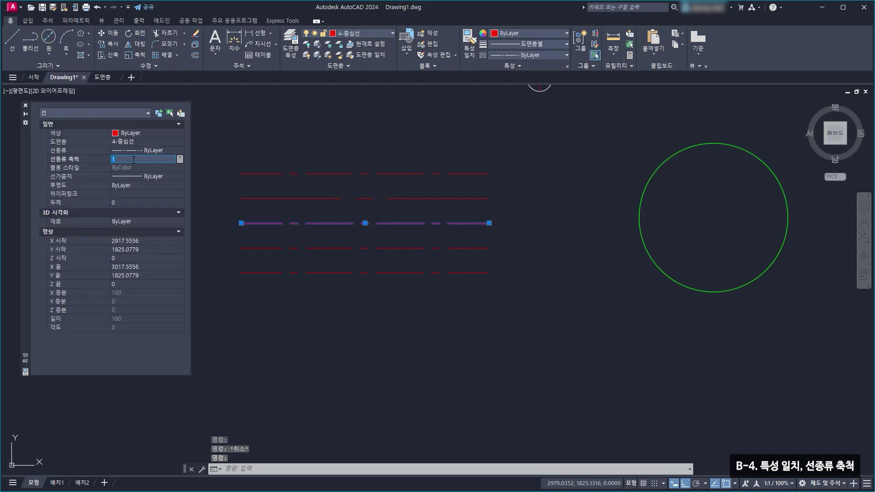
text(0.5)
key(Return)
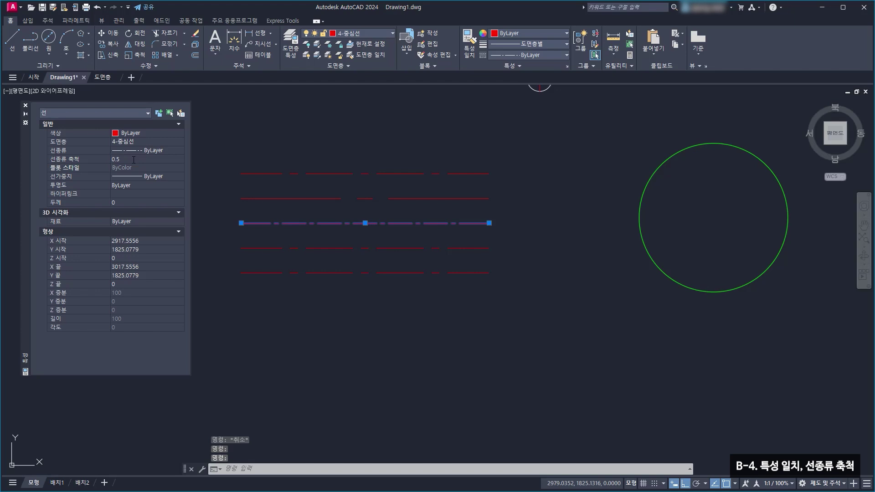
click(404, 248)
key(Escape)
Set the linetype scale of the fourth horizontal line from the top to 0.2
click(405, 248)
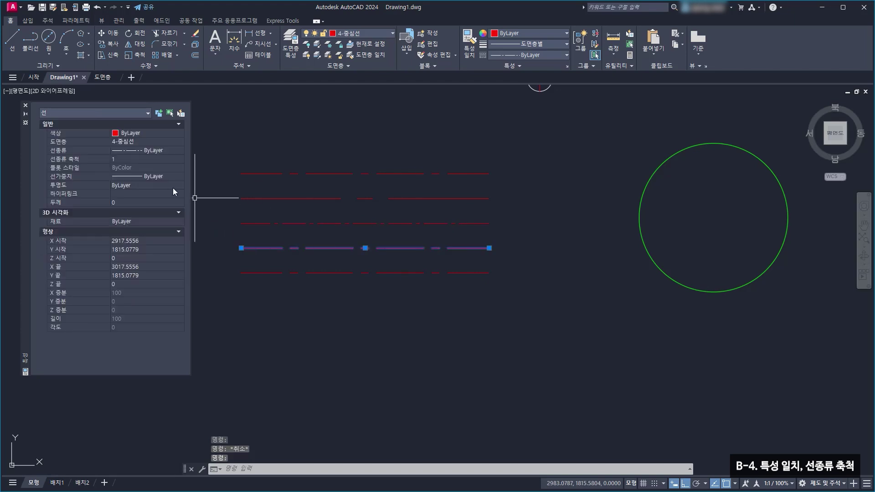
click(139, 159)
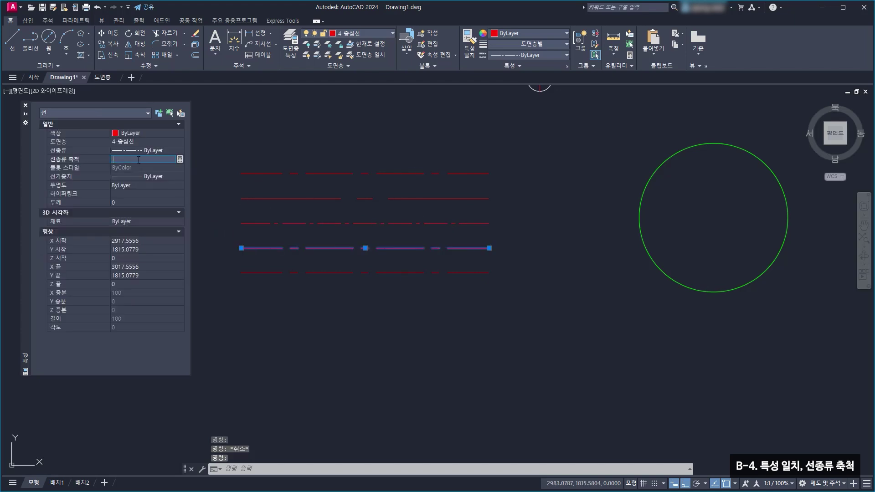
text(.2)
key(Return)
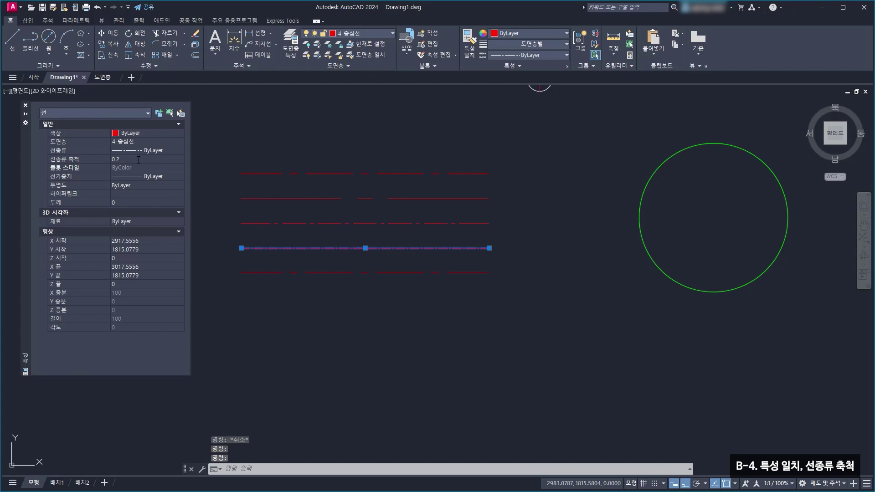
key(Escape)
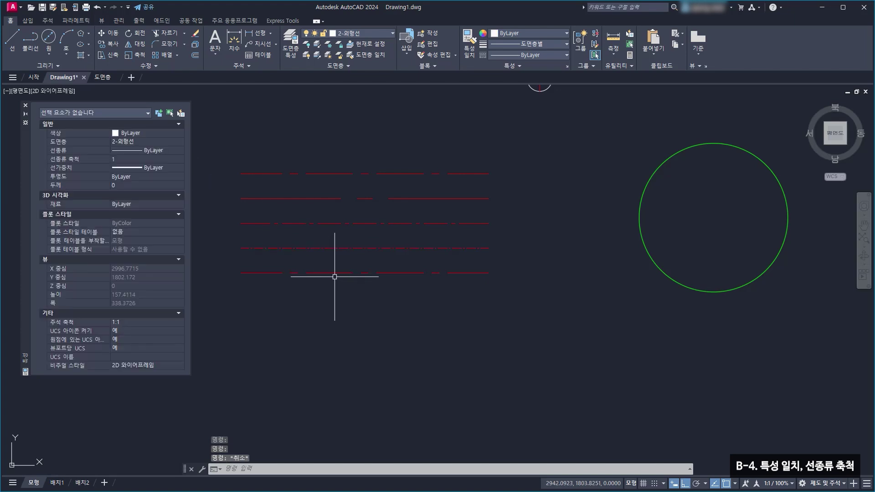
Set the linetype scale of the lowest horizontal line to 1.5
click(335, 274)
click(126, 160)
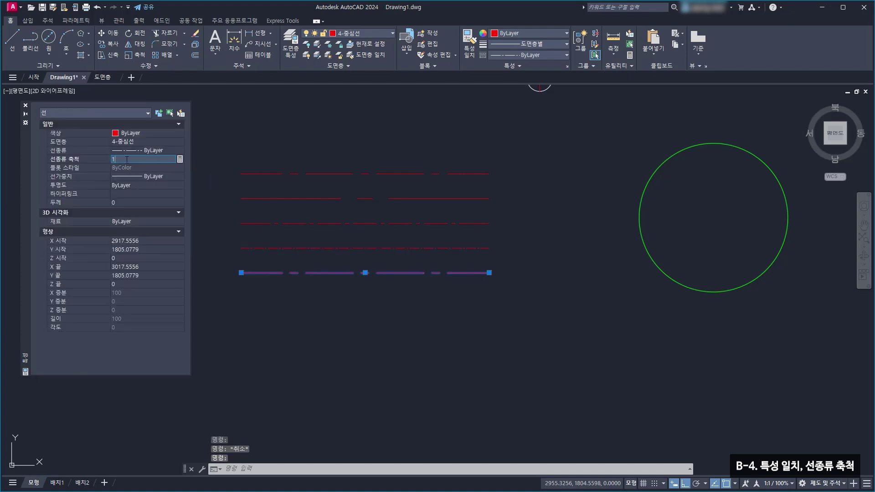
text(1.5)
key(Return)
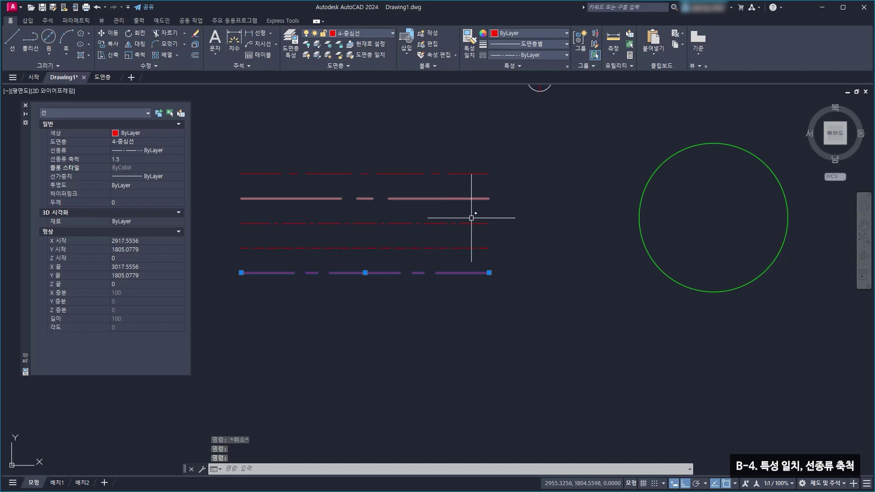
key(Escape)
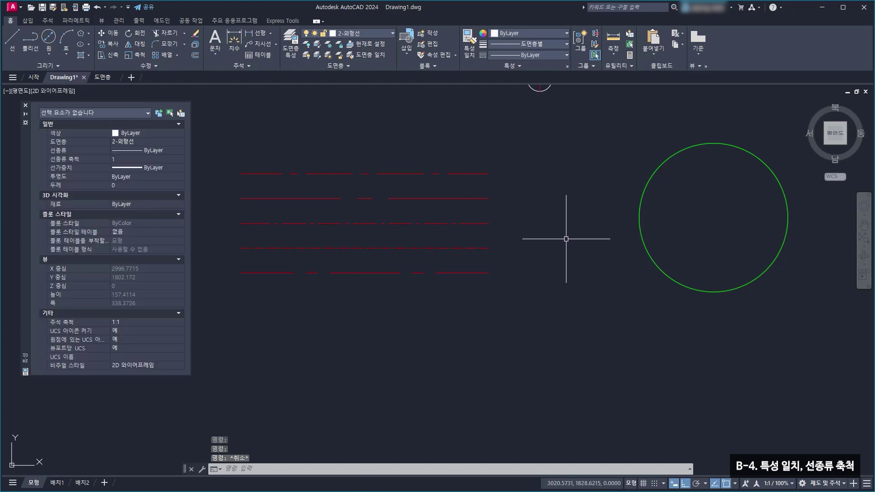
click(541, 304)
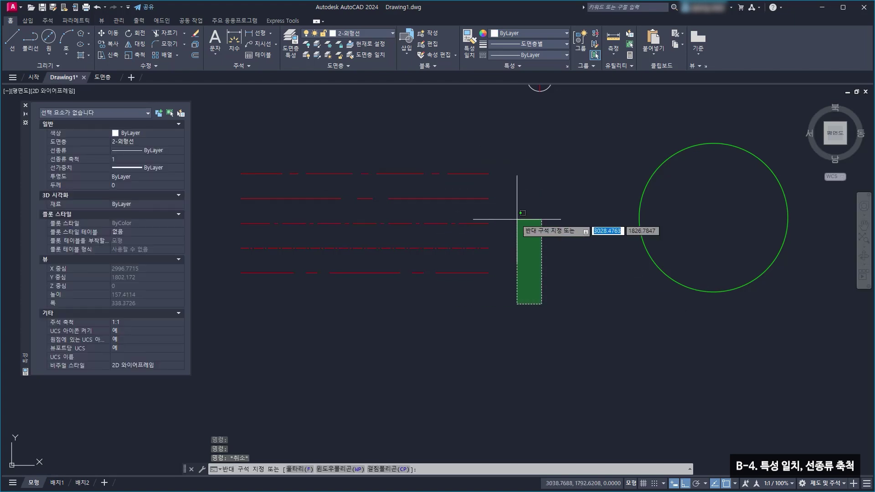
click(459, 159)
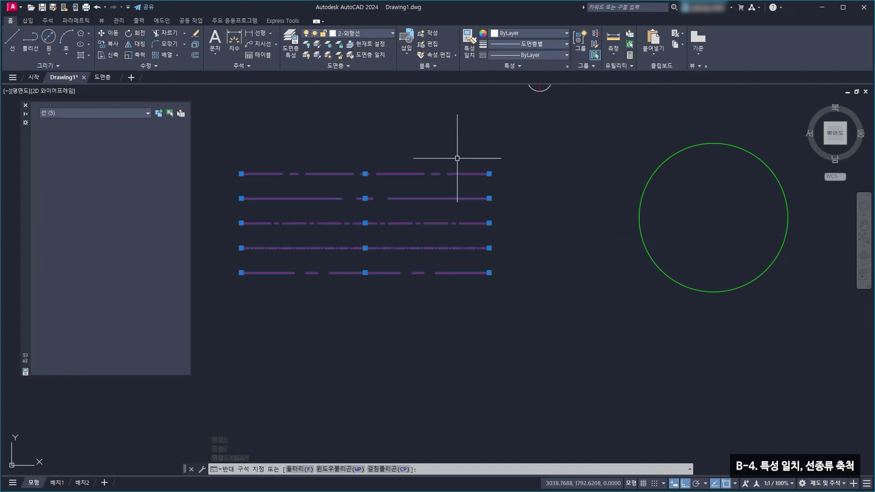
key(Escape)
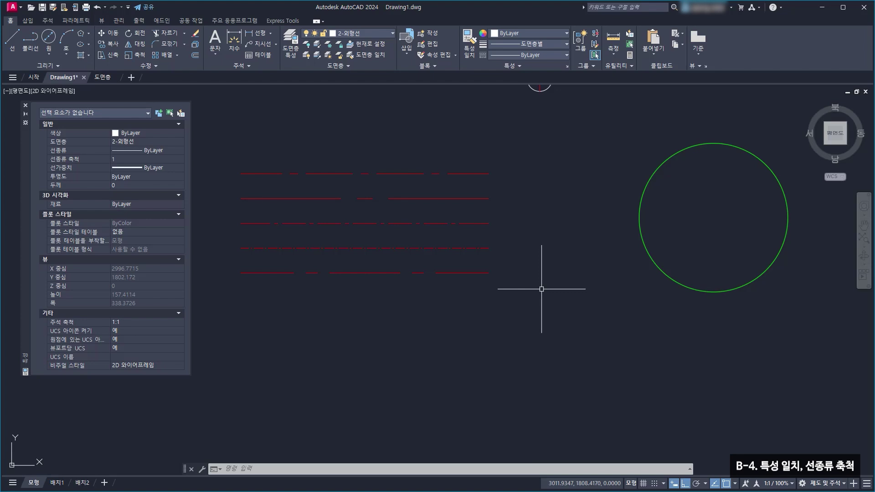
Draw a 5000 by 3000 rectangle just above the small circle, the five horizontal lines and the green circle
scroll(469, 244, down, 4)
middle_drag(488, 219, 391, 250)
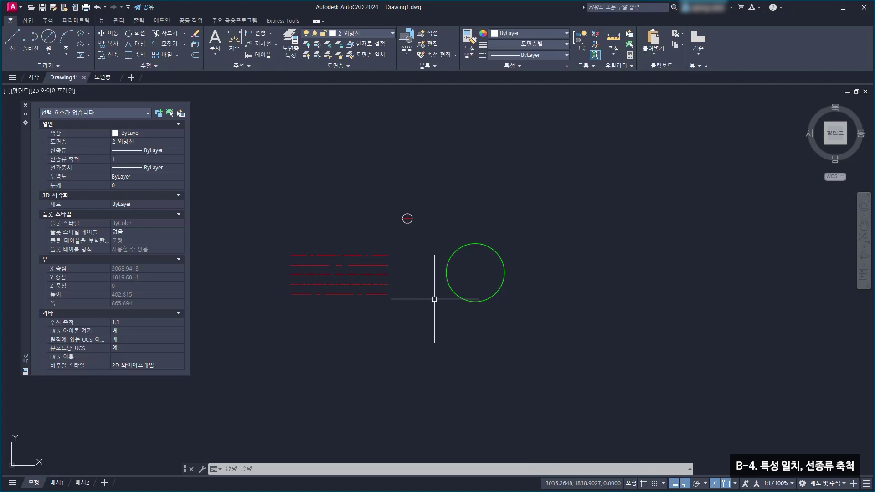
scroll(396, 219, down, 2)
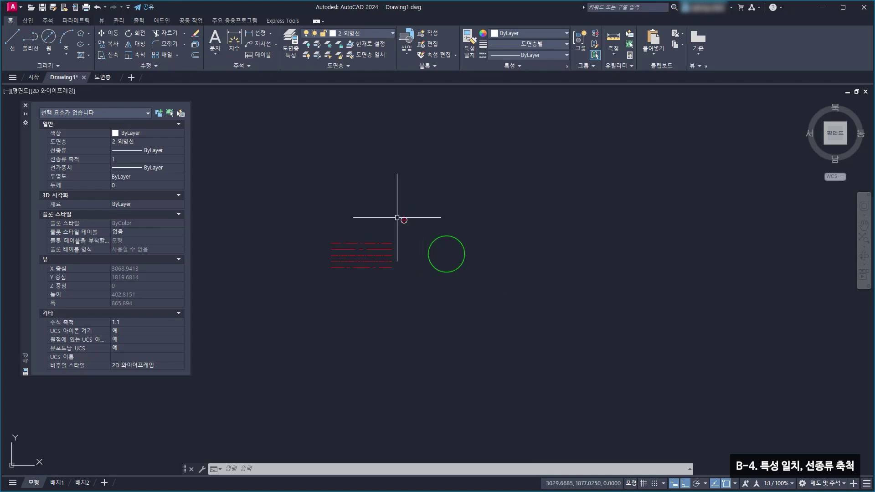
click(51, 54)
click(89, 33)
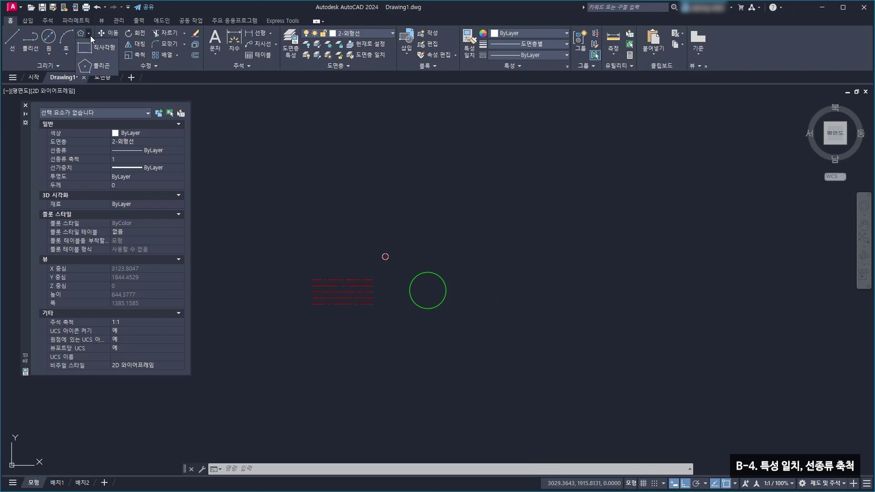
click(96, 47)
click(287, 227)
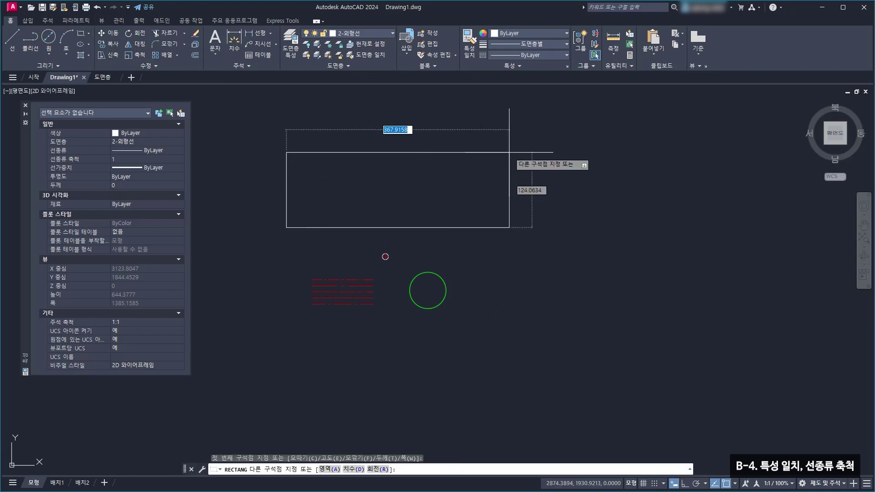
text(5000)
key(Tab)
text(3000)
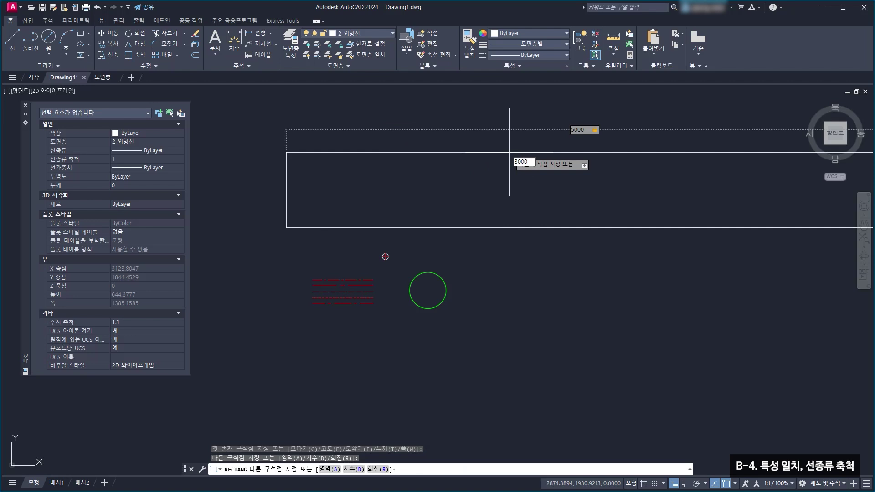
key(Return)
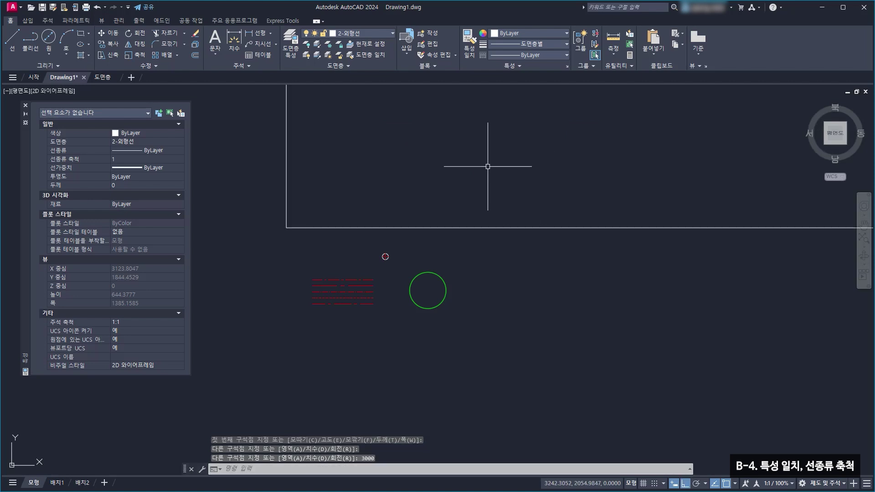
scroll(464, 176, down, 2)
middle_drag(464, 176, 348, 164)
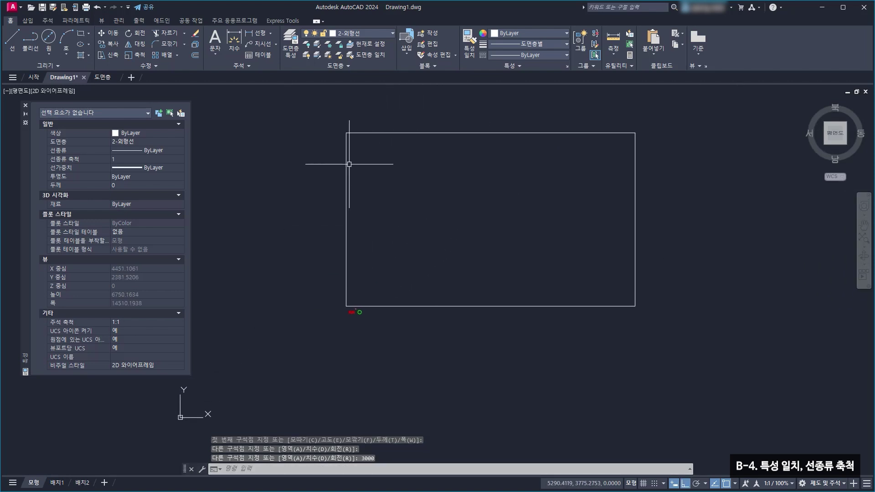
Assign the large rectangle to the hidden-line layer 3-숨은선
scroll(579, 132, up, 2)
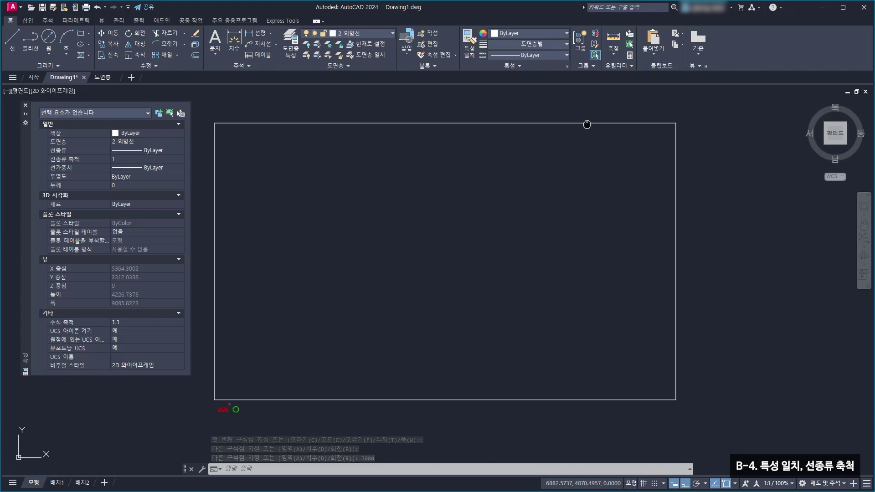
middle_drag(587, 125, 600, 117)
click(600, 114)
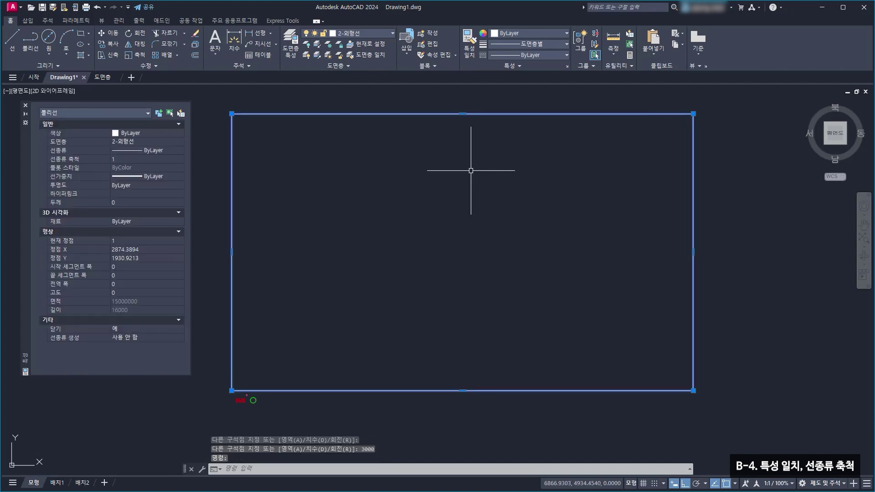
click(373, 34)
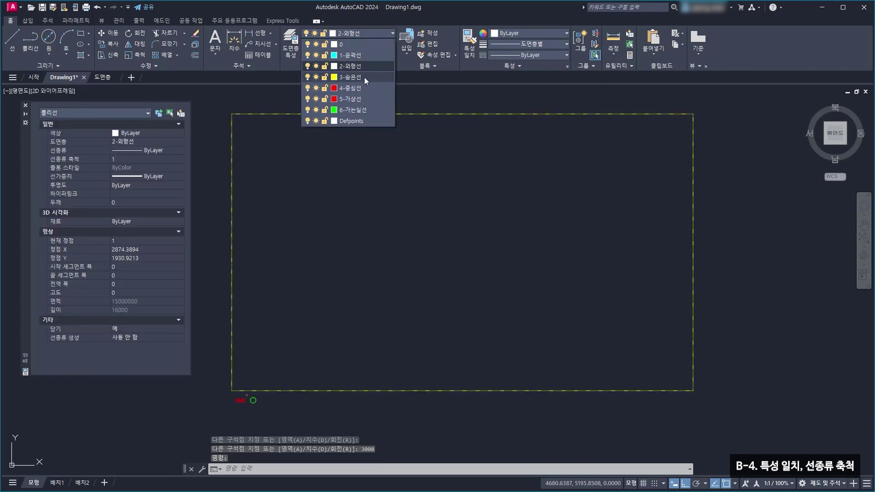
click(365, 78)
key(Escape)
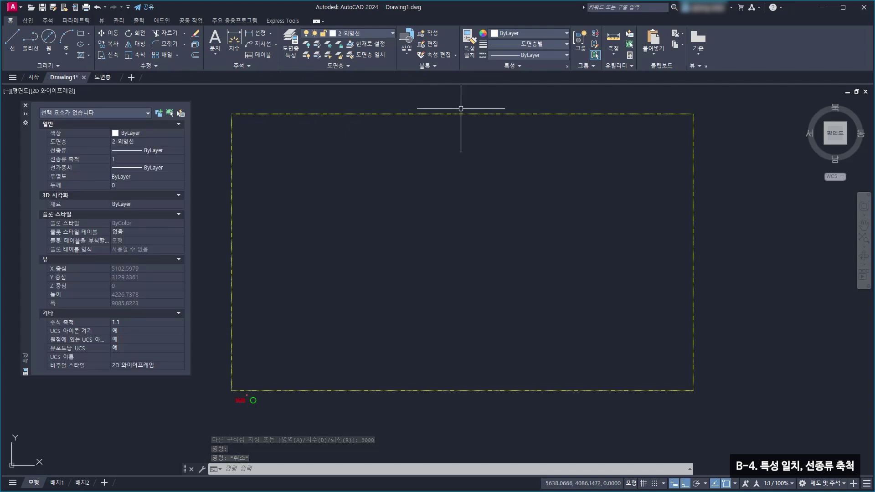
Inspect the dashes on the large rectangle's upper edge and set the rectangle's own linetype scale to 10
scroll(460, 109, up, 6)
scroll(449, 136, up, 8)
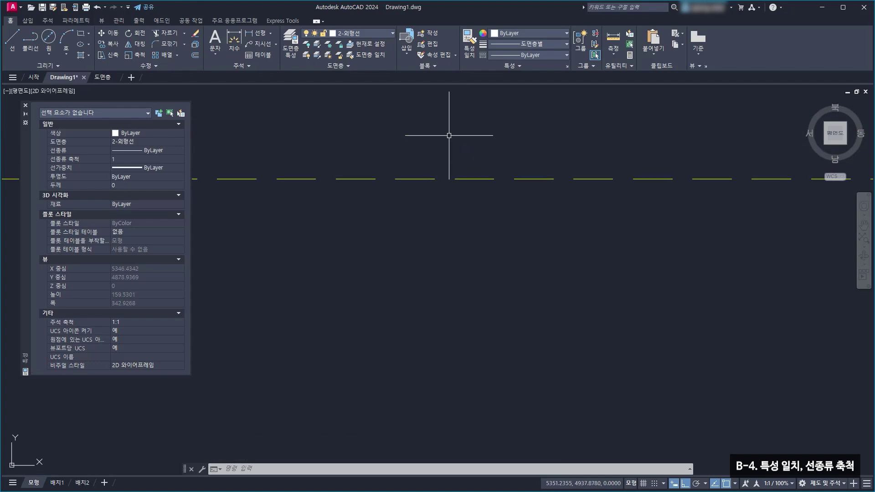
scroll(449, 135, down, 15)
scroll(454, 132, up, 2)
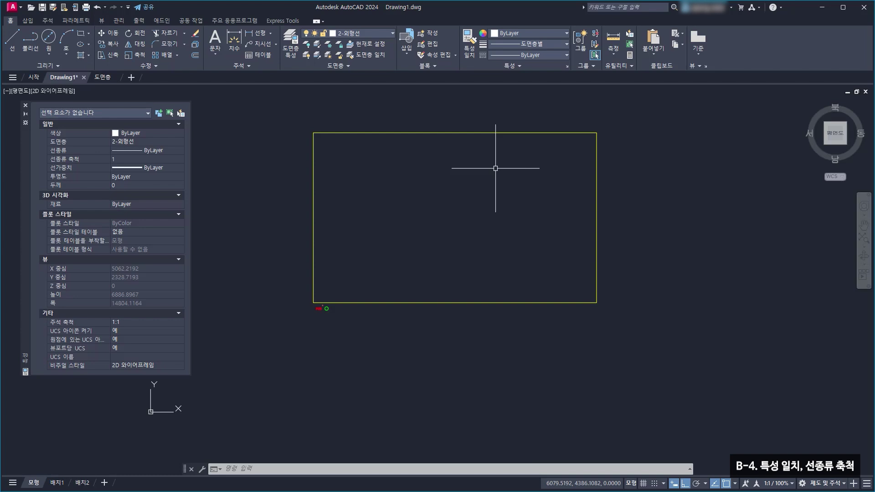
click(467, 132)
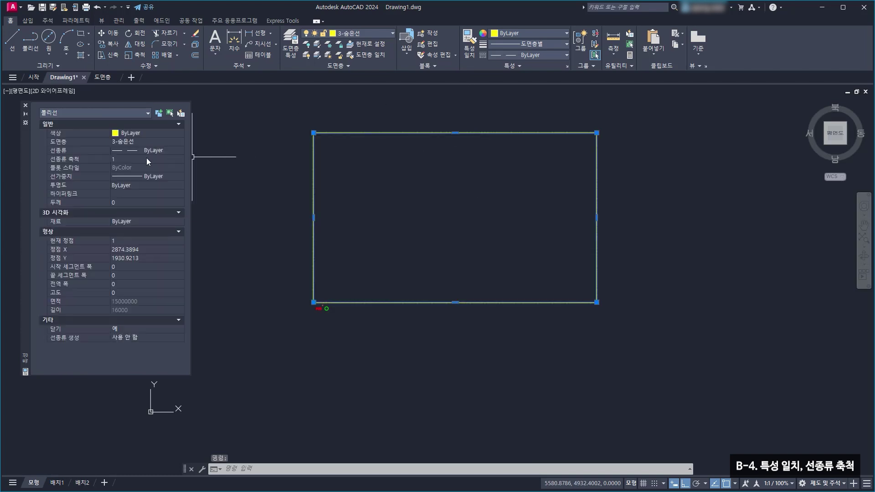
click(134, 160)
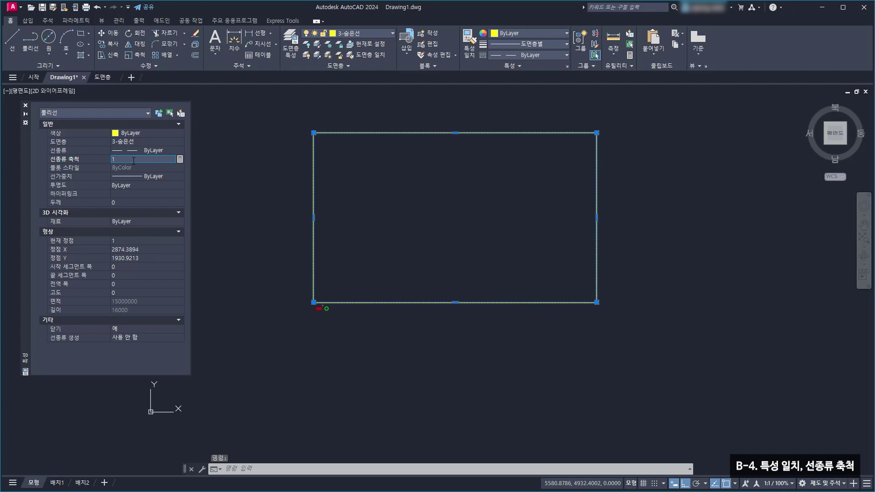
key(BackSpace)
text(10)
key(Return)
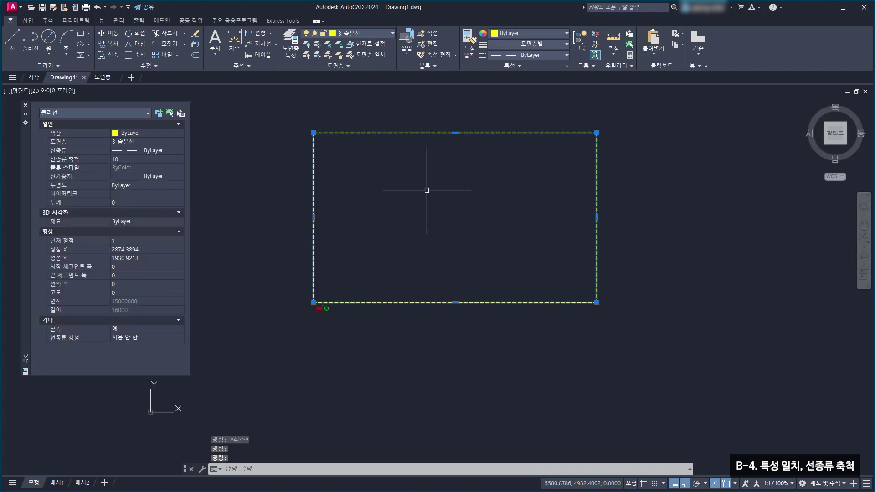
key(Escape)
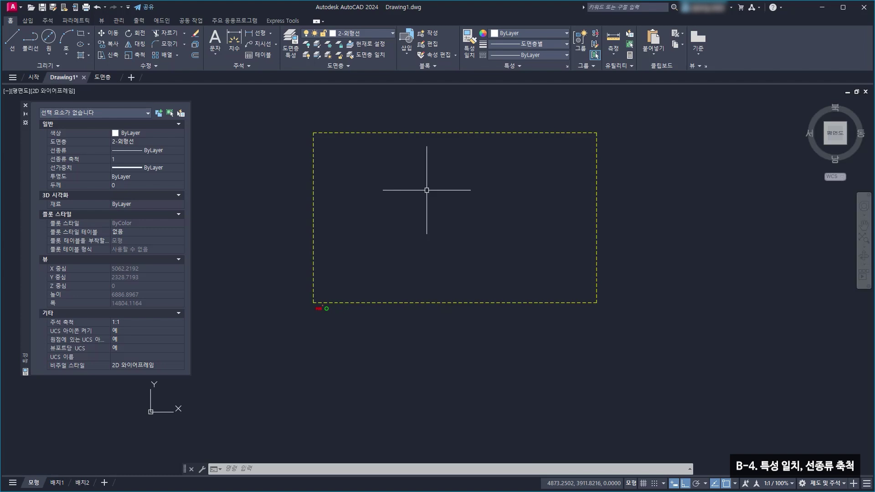
Reset the large rectangle's own linetype scale to 1
click(436, 133)
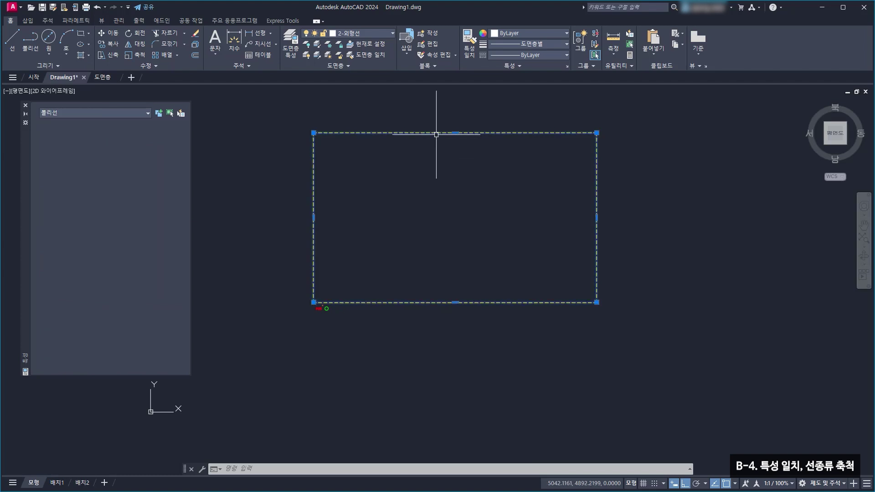
click(135, 160)
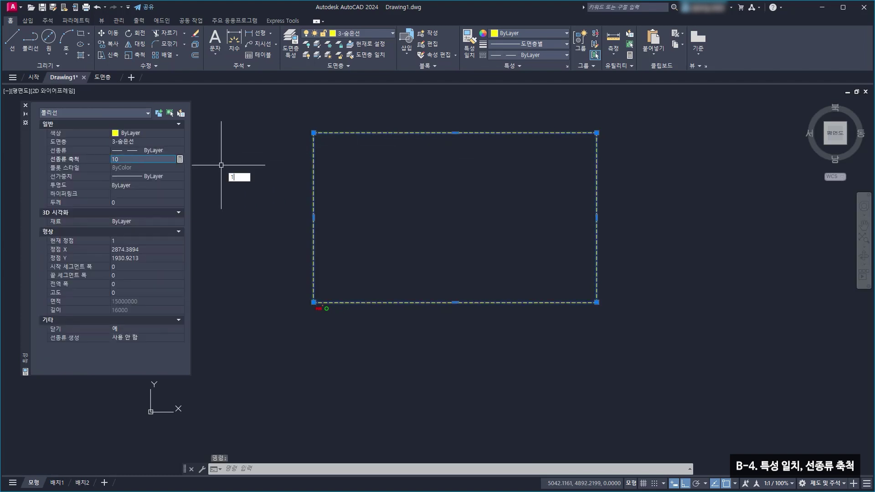
text(1)
key(Return)
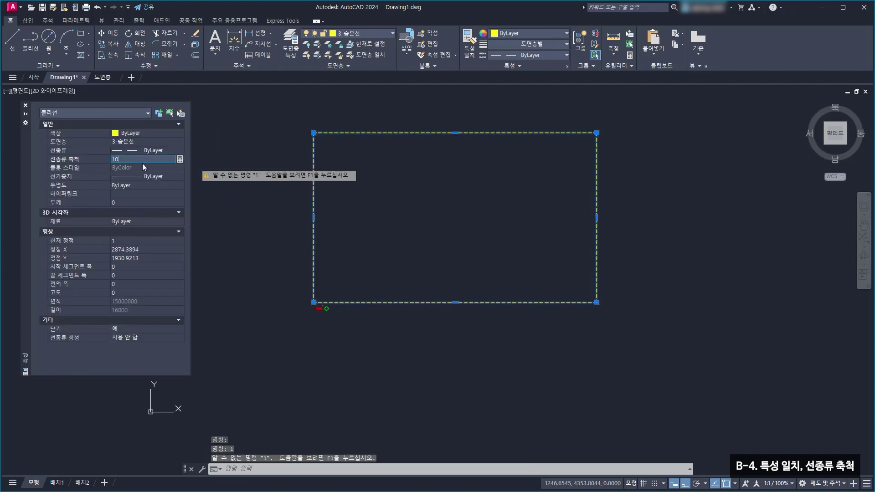
click(120, 160)
text(1)
key(Return)
key(Escape)
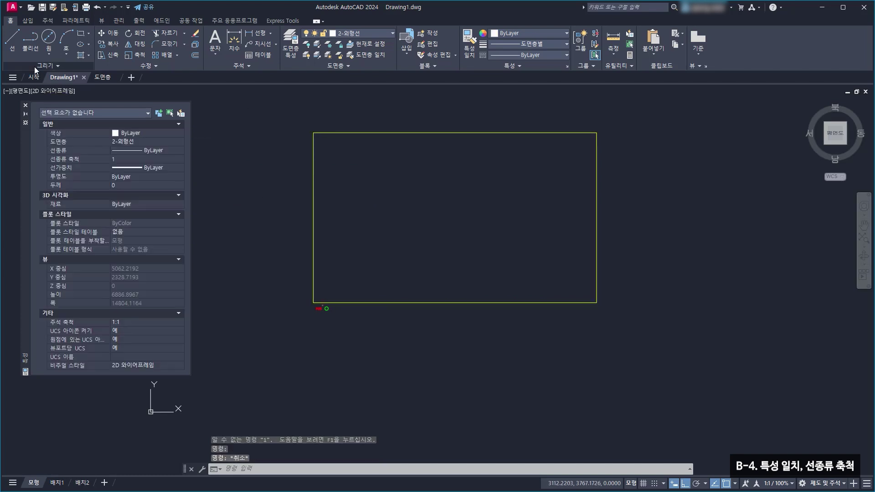
Draw a horizontal line between the midpoints of the large rectangle's vertical sides and assign it to the centre-line layer 4-중심선
click(16, 44)
click(314, 217)
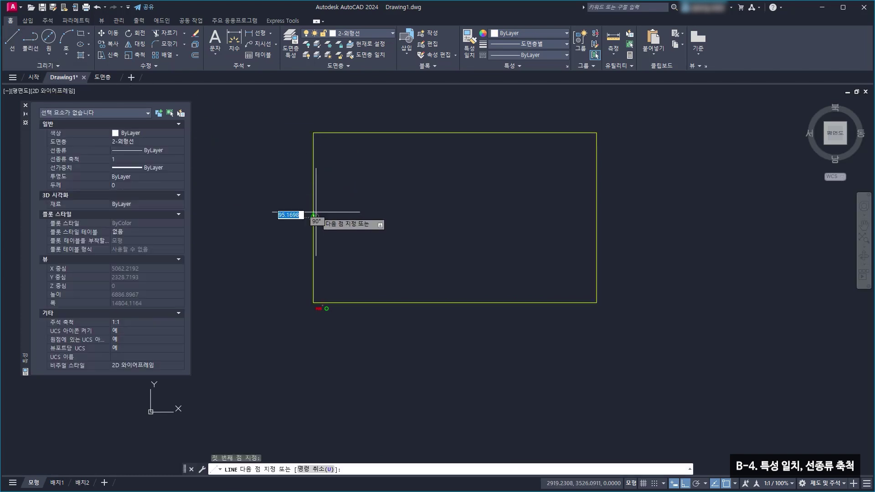
click(596, 218)
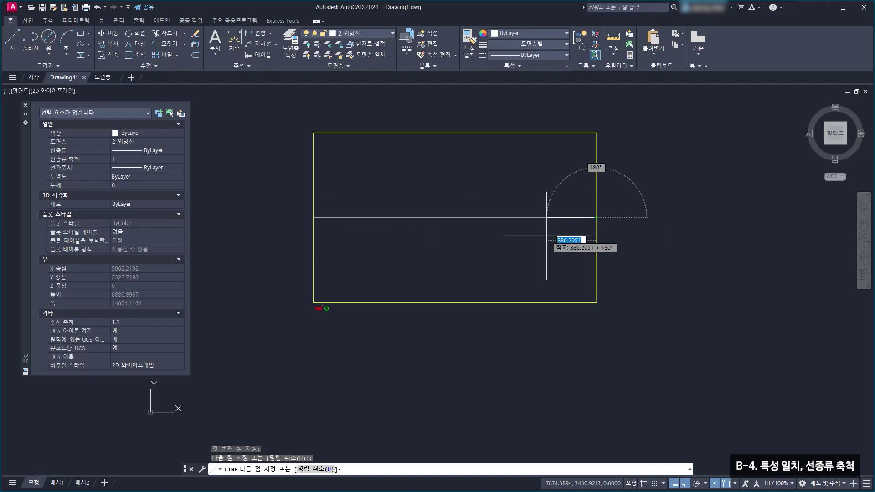
key(Escape)
click(525, 218)
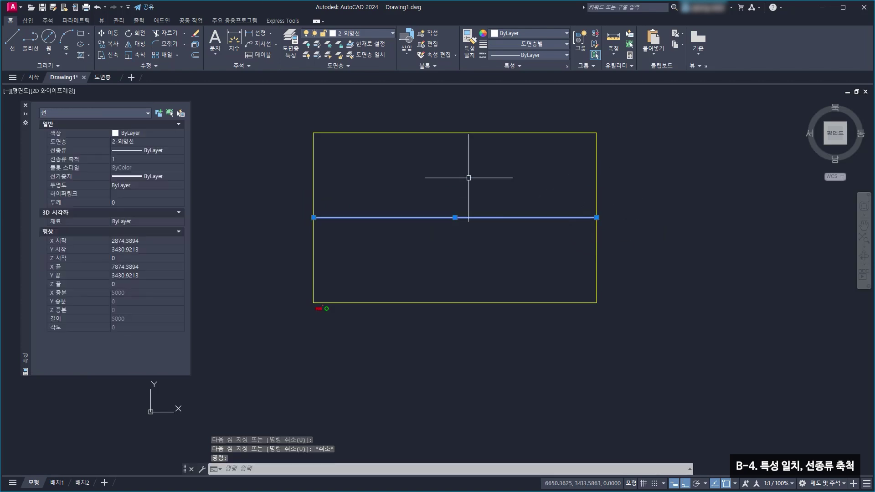
click(353, 31)
click(351, 87)
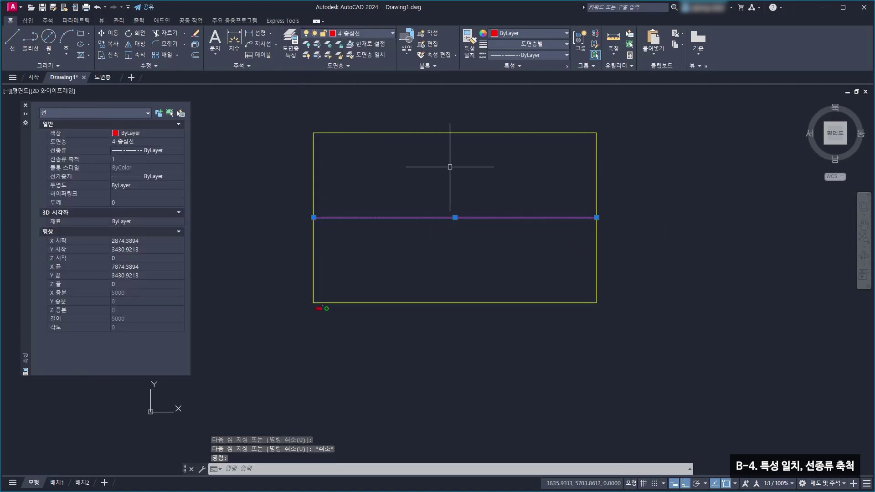
key(Escape)
Set the drawing's global linetype scale to 15 with LTSCALE
middle_drag(656, 201, 619, 196)
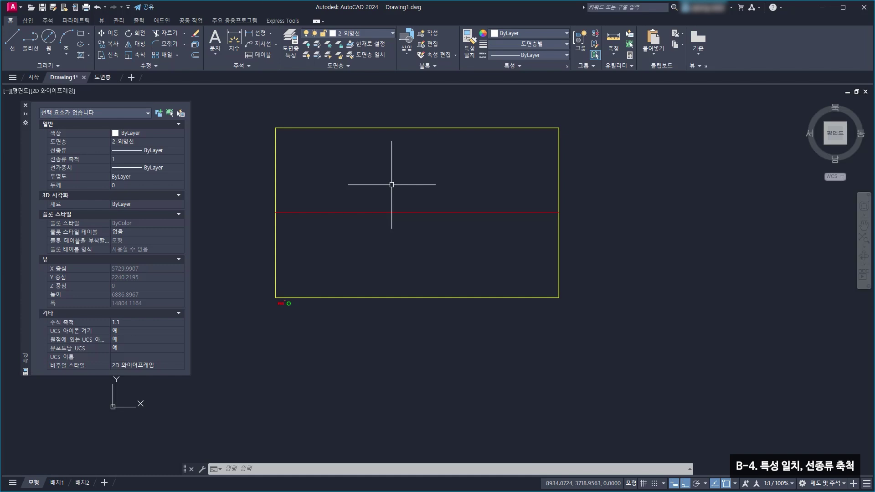
text(ㅣ)
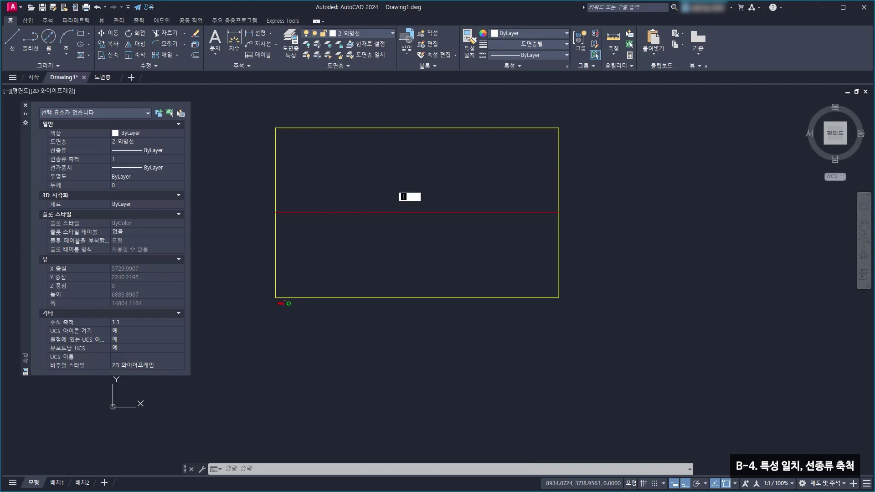
text(ㅅㄴLTSCALE)
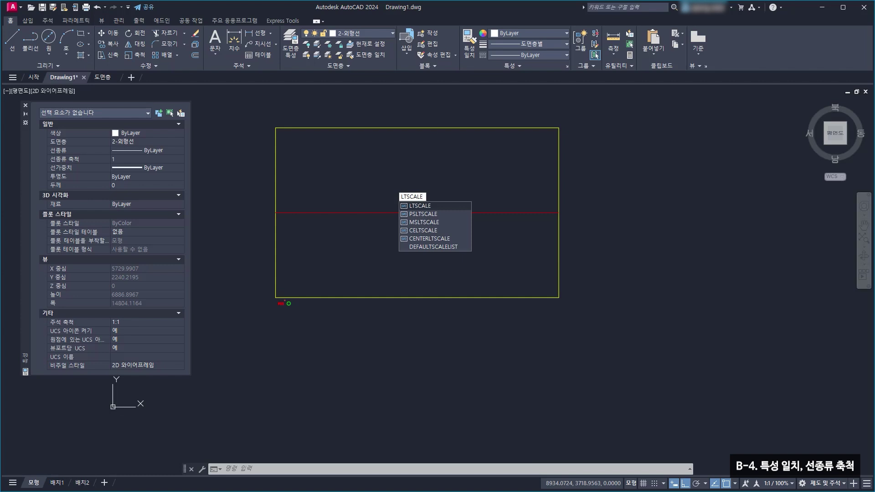
key(Return)
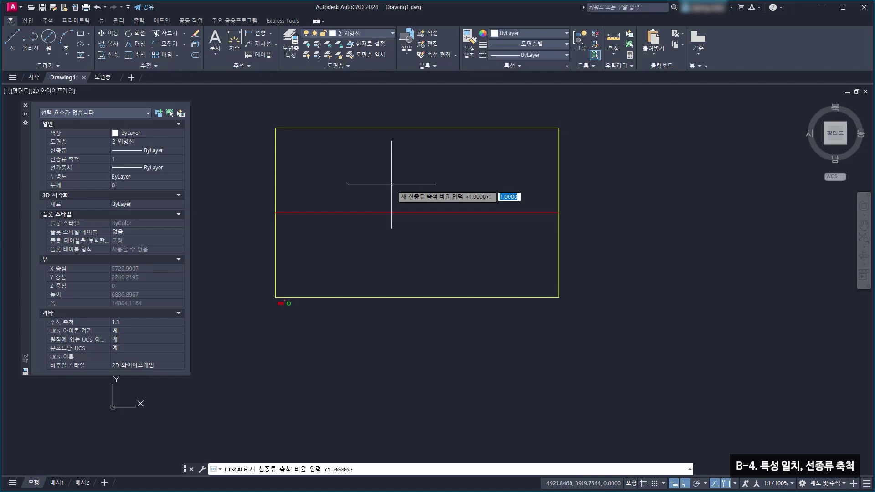
text(15)
key(Return)
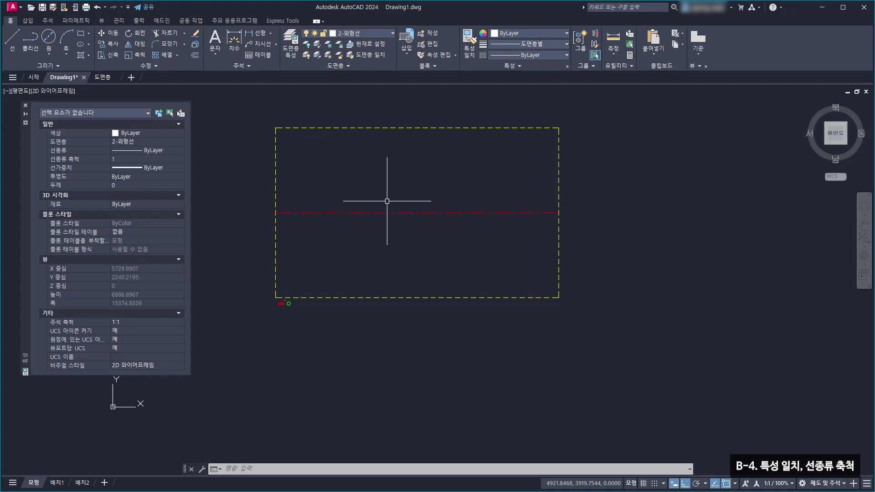
scroll(266, 310, up, 5)
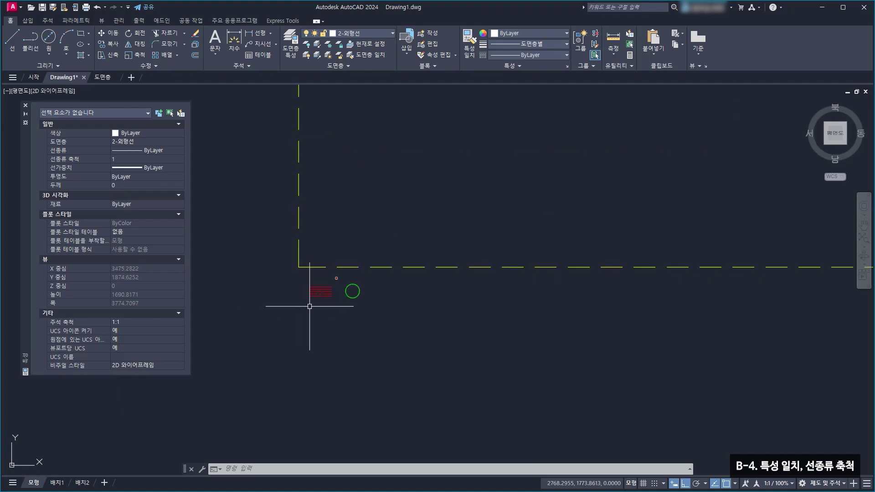
Examine how the small red centre lines display under the current global linetype scale, selecting all except the fourth line
scroll(315, 303, up, 6)
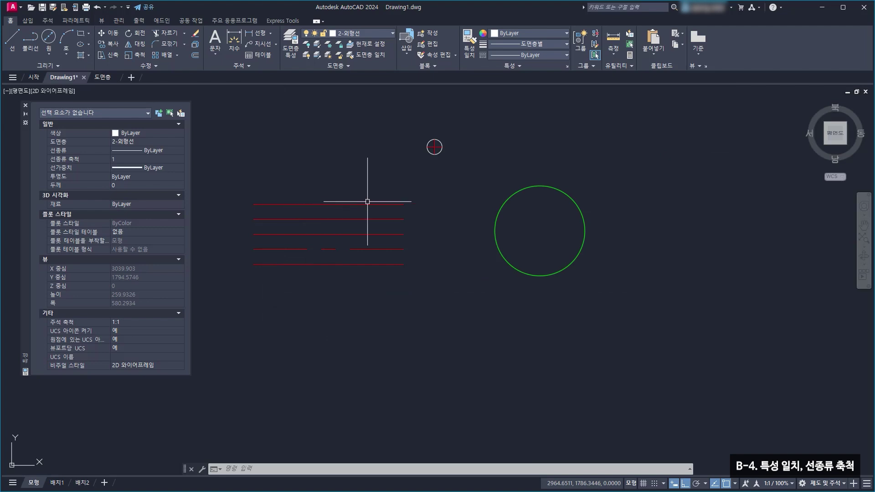
middle_drag(427, 214, 449, 235)
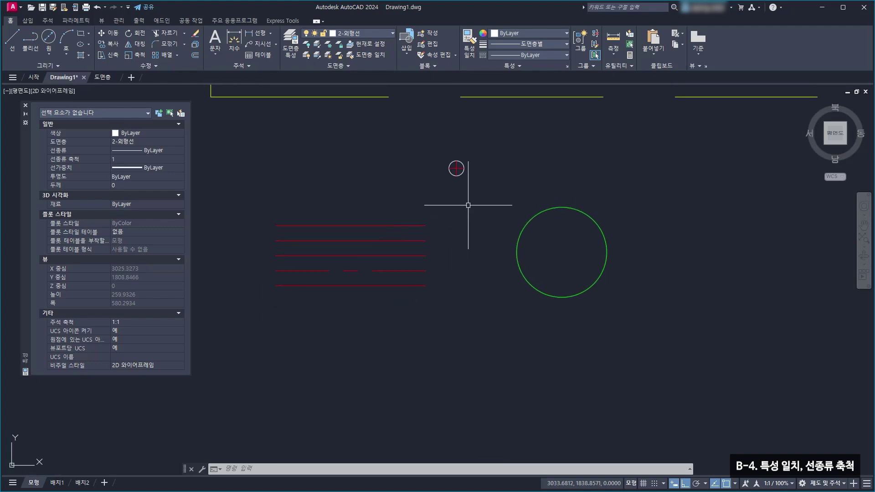
click(421, 260)
click(395, 222)
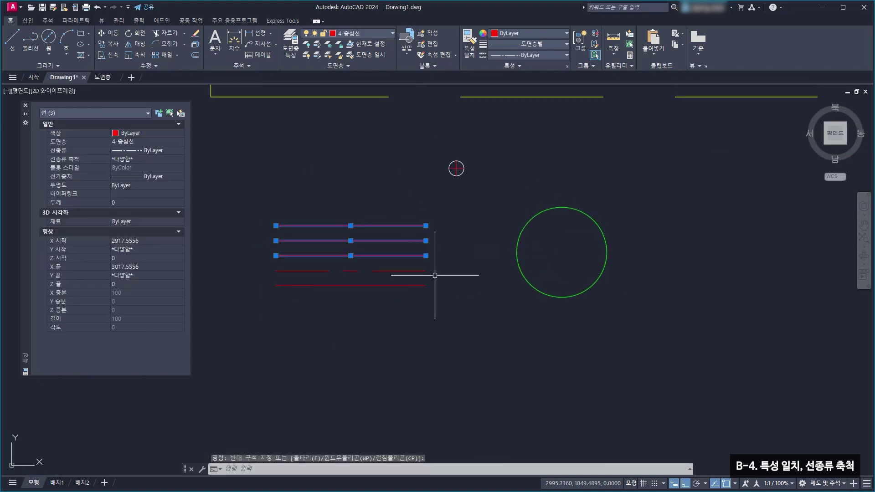
click(430, 294)
click(410, 279)
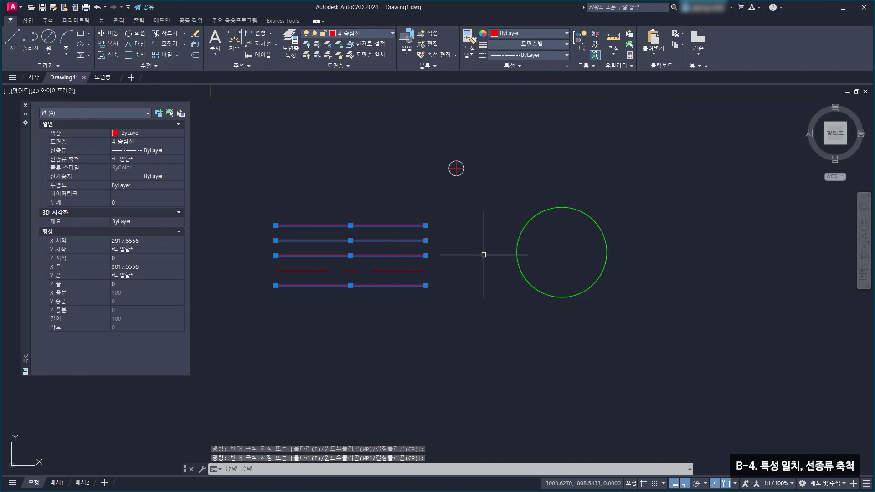
key(Escape)
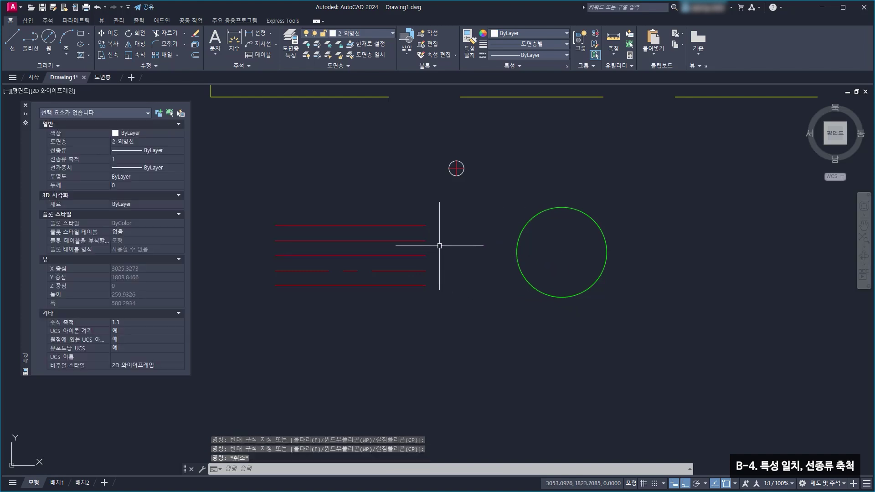
Examine the dash pattern of the large rectangle and check the linetype scale property of its horizontal centre line
scroll(439, 246, down, 6)
middle_drag(477, 195, 410, 242)
scroll(466, 225, up, 4)
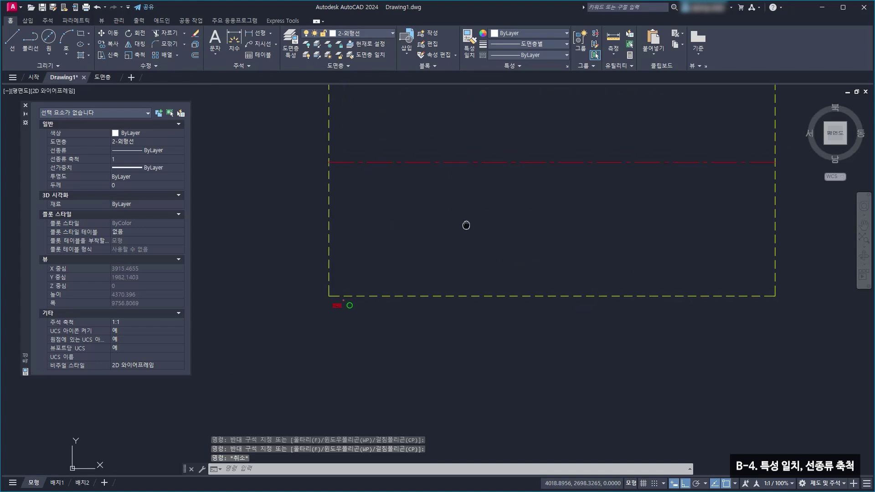
middle_drag(466, 225, 395, 308)
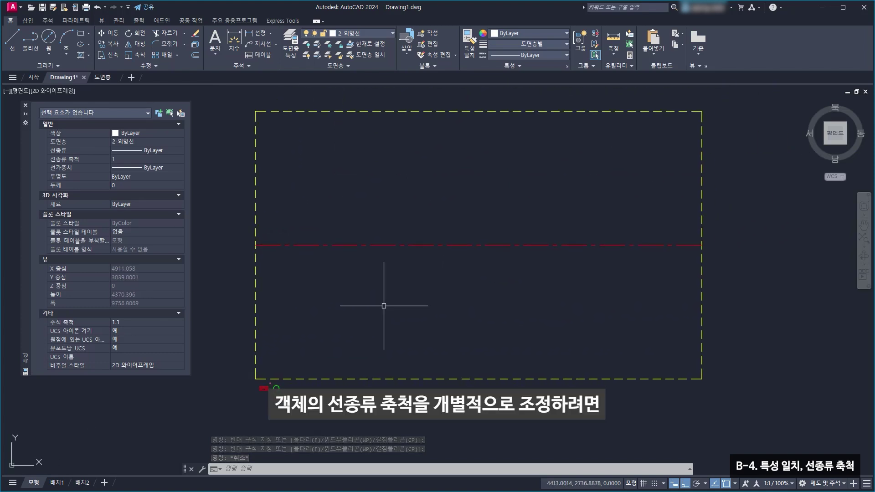
click(433, 298)
click(283, 229)
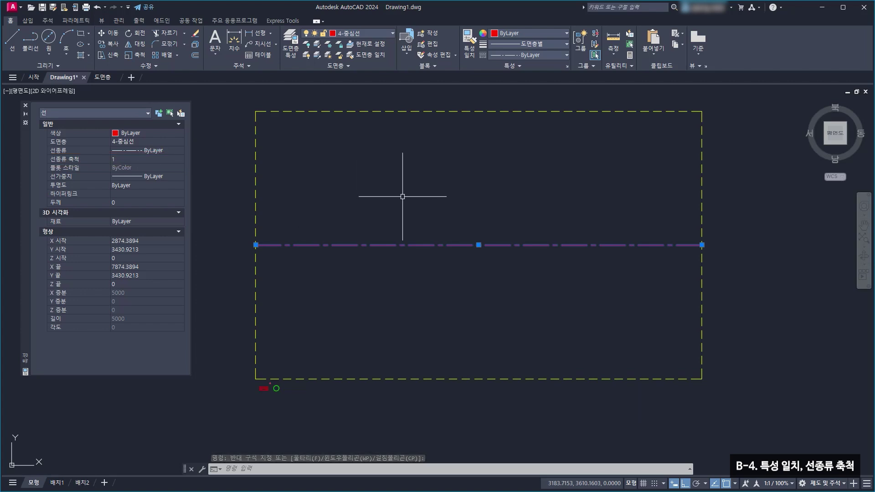
key(Escape)
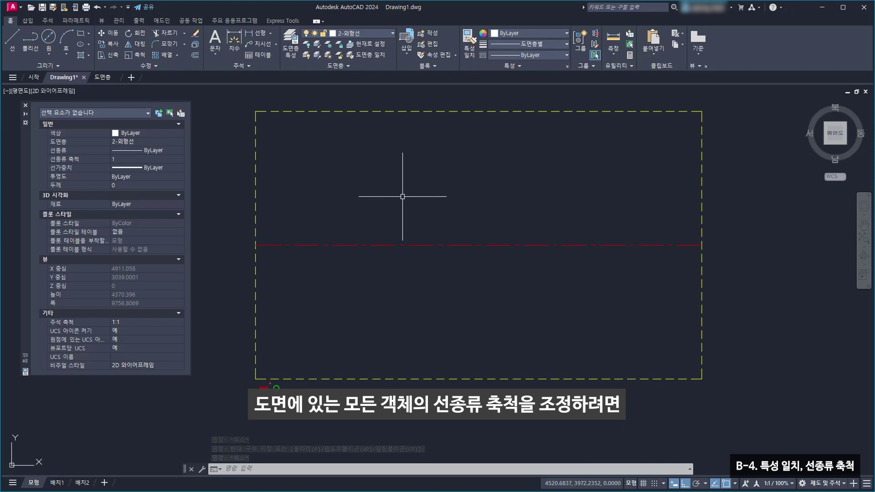
text(LTSCALE)
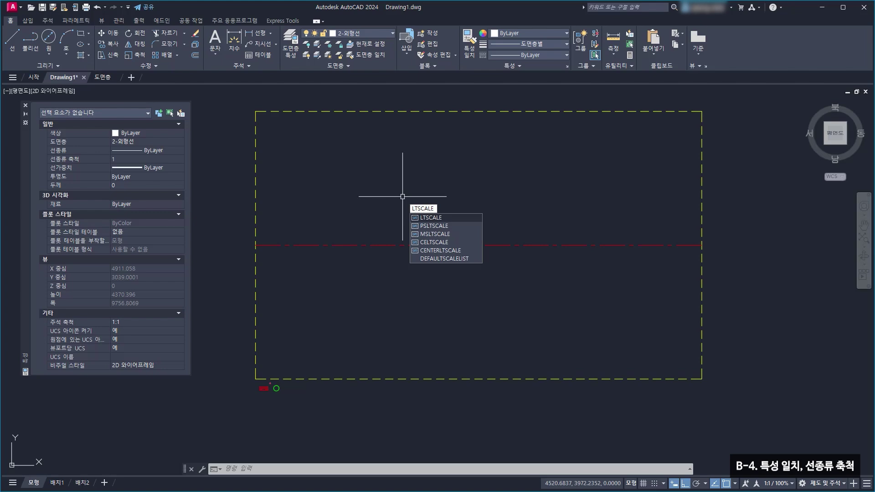
key(Escape)
key(Escape)
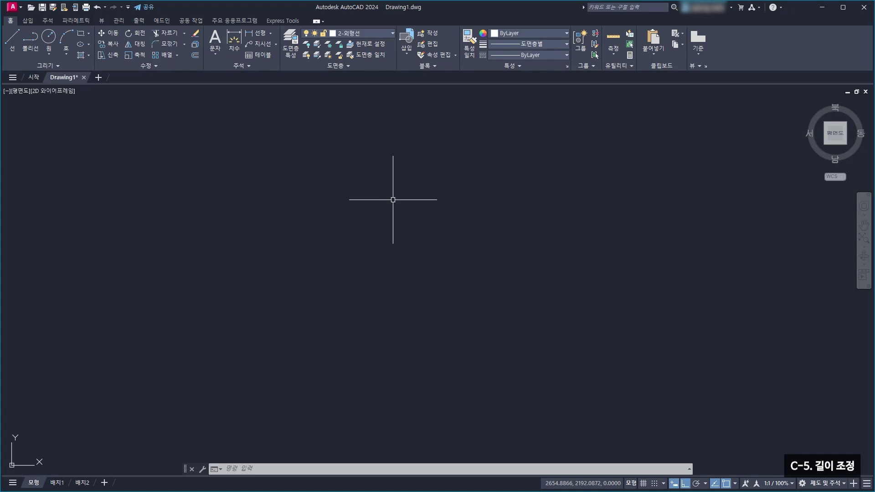
Read the description of the Lengthen command and review the layer list with its colours, linetypes and lineweights
click(150, 66)
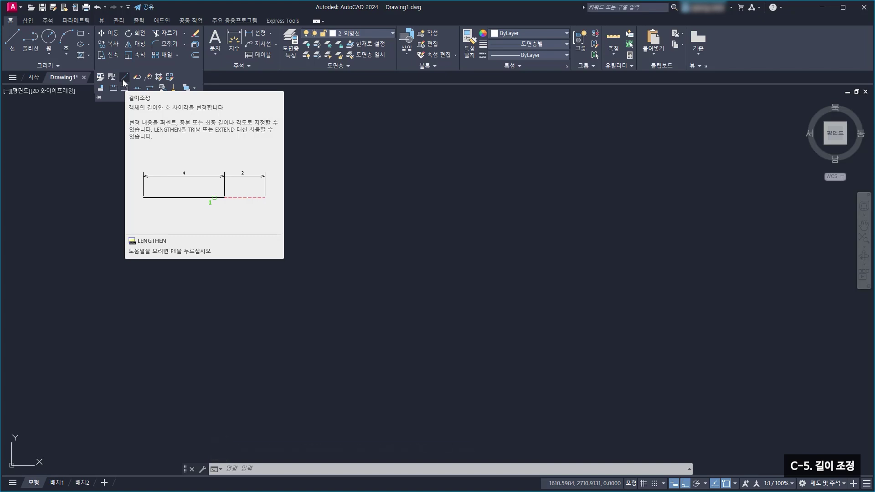
click(375, 187)
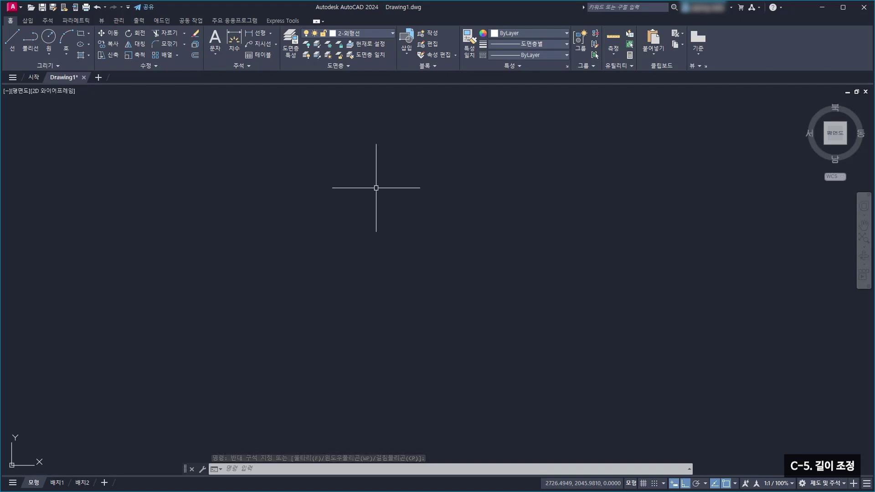
click(291, 46)
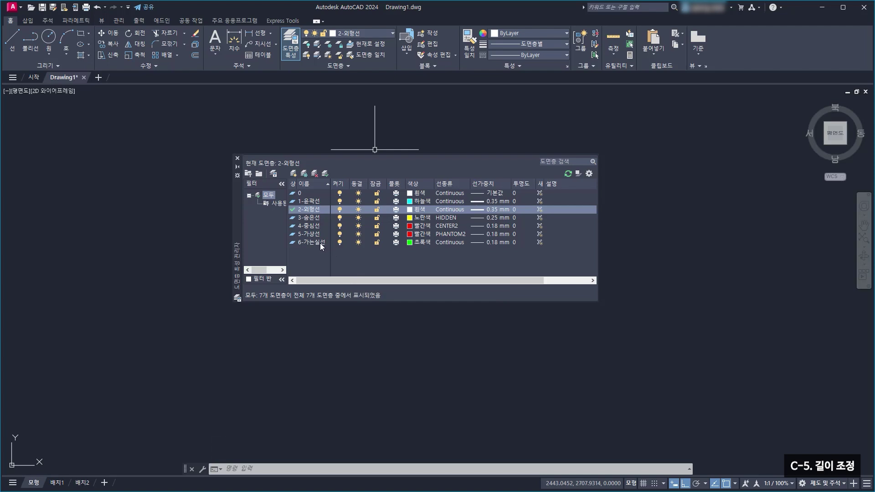
click(238, 158)
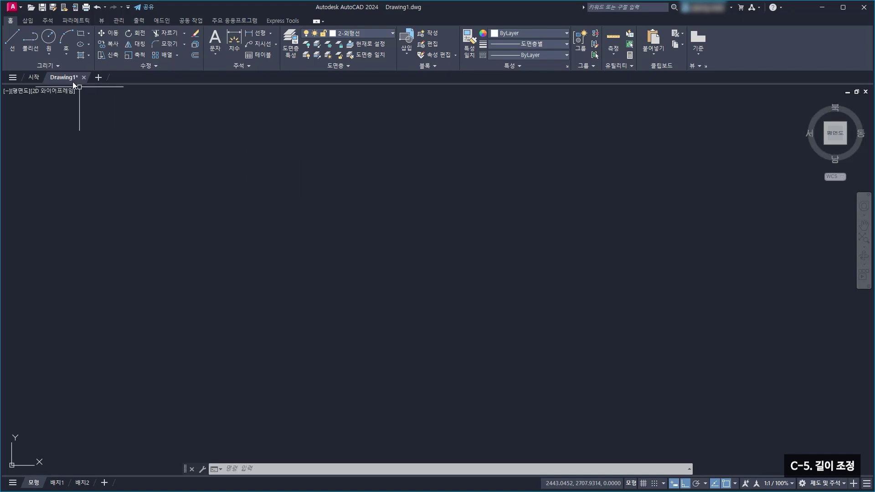
Draw a horizontal line 50 long on the layer 2-외형선 in the empty drawing area
click(17, 41)
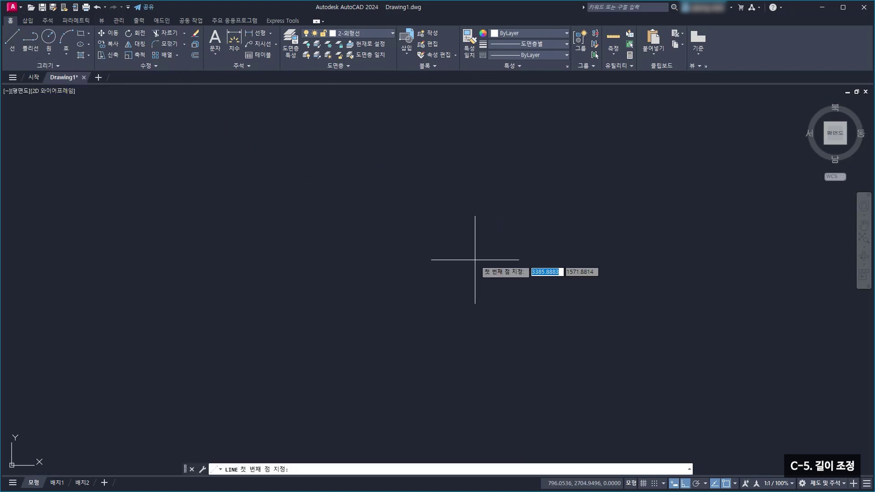
click(376, 216)
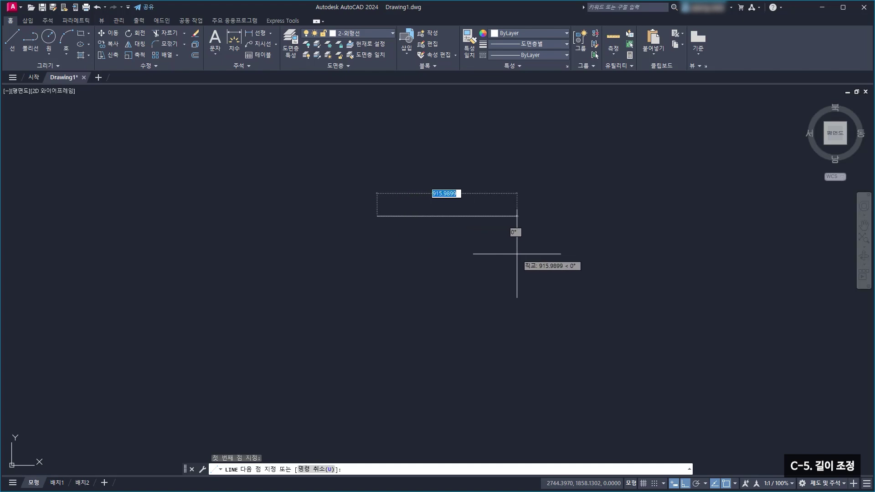
text(50)
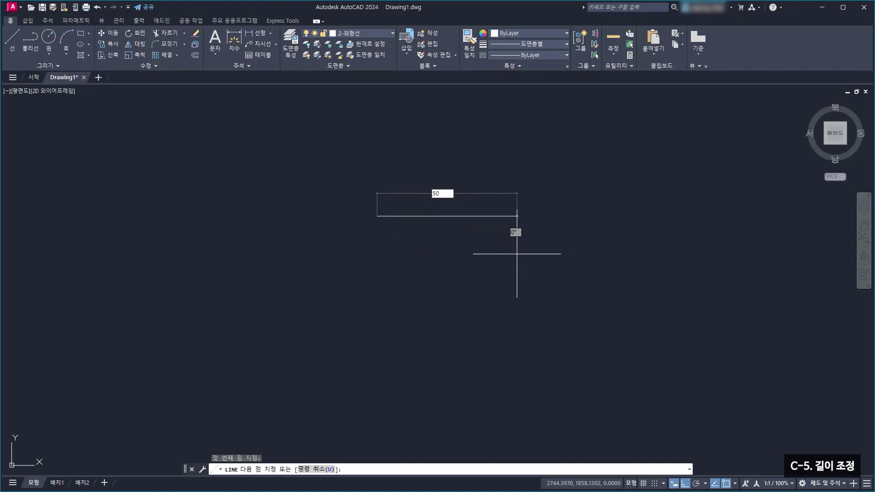
key(Return)
key(Escape)
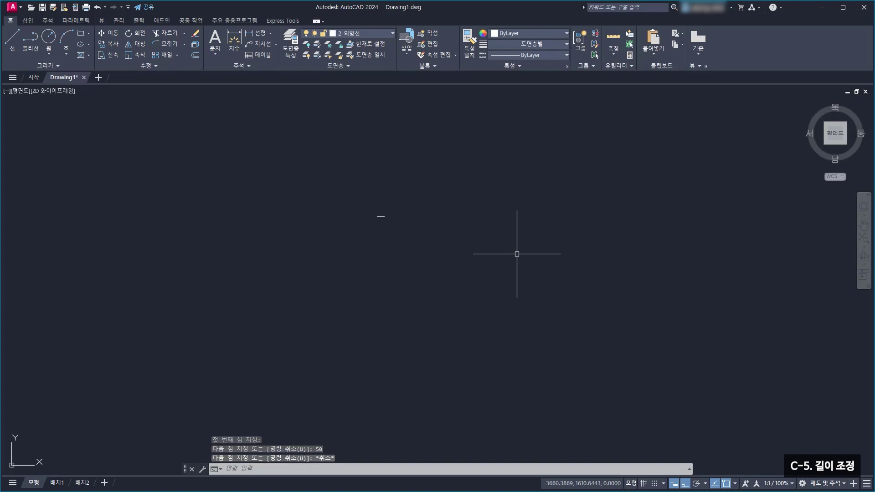
scroll(390, 211, up, 8)
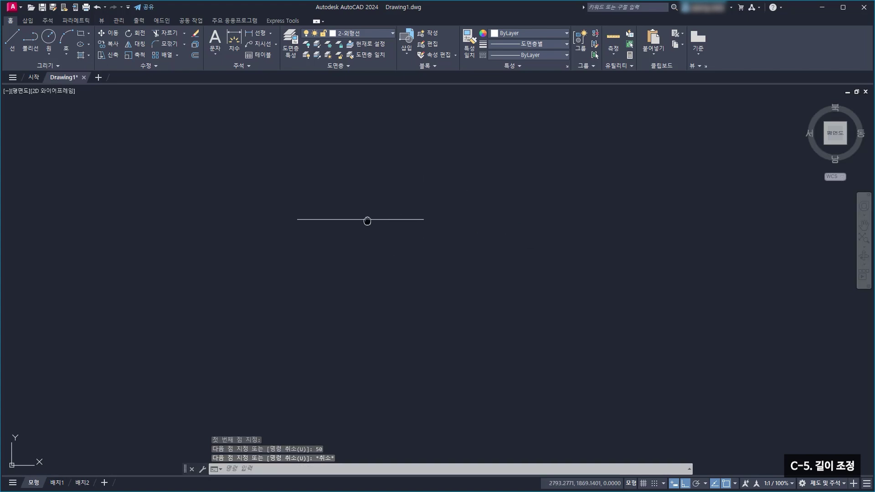
middle_drag(365, 219, 436, 247)
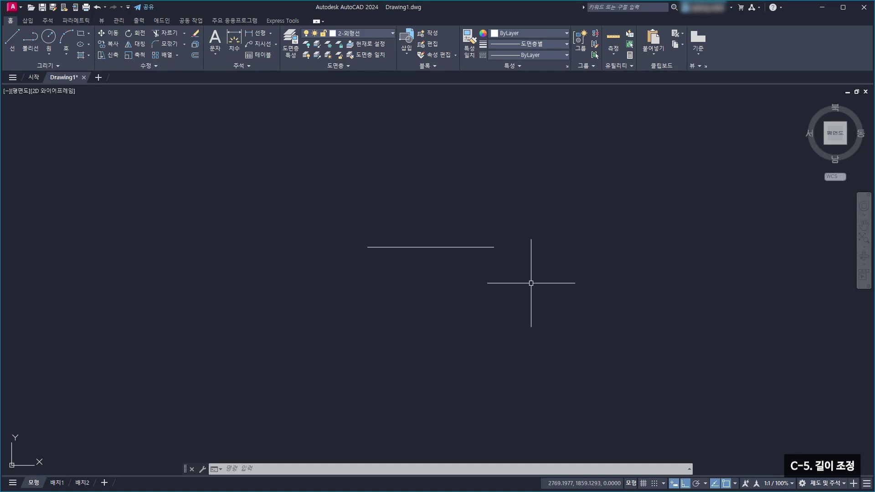
Extend the right end of the horizontal line by 10 using Lengthen with the Delta (증분) option
click(160, 67)
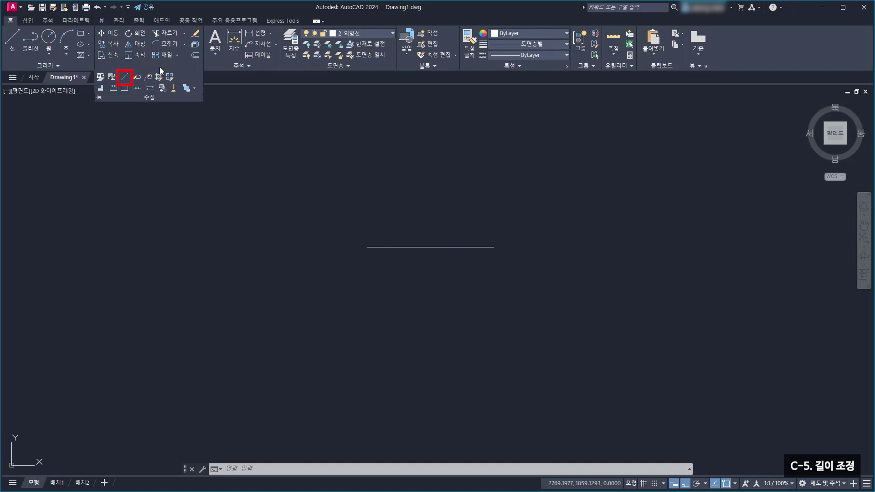
click(126, 80)
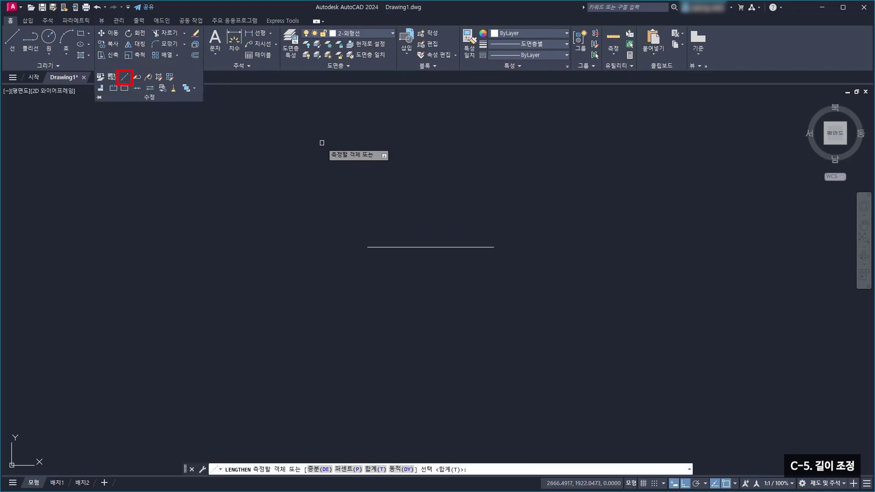
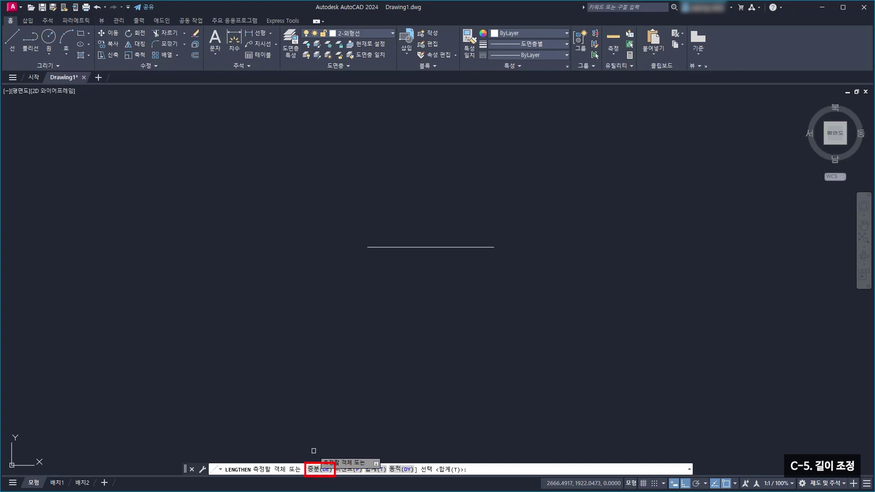
click(320, 470)
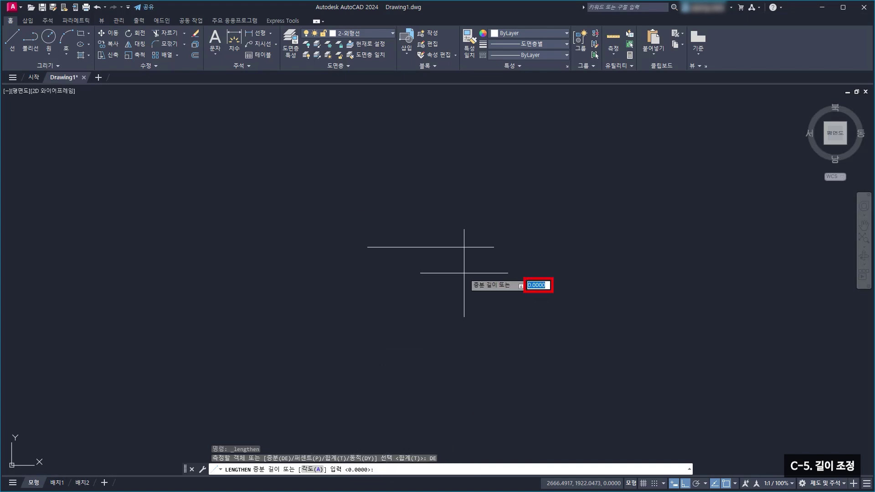
text(10)
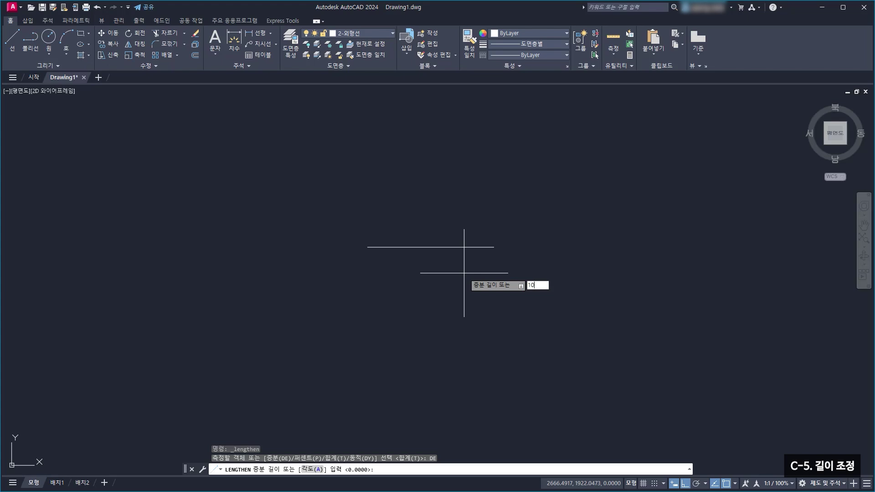
key(Return)
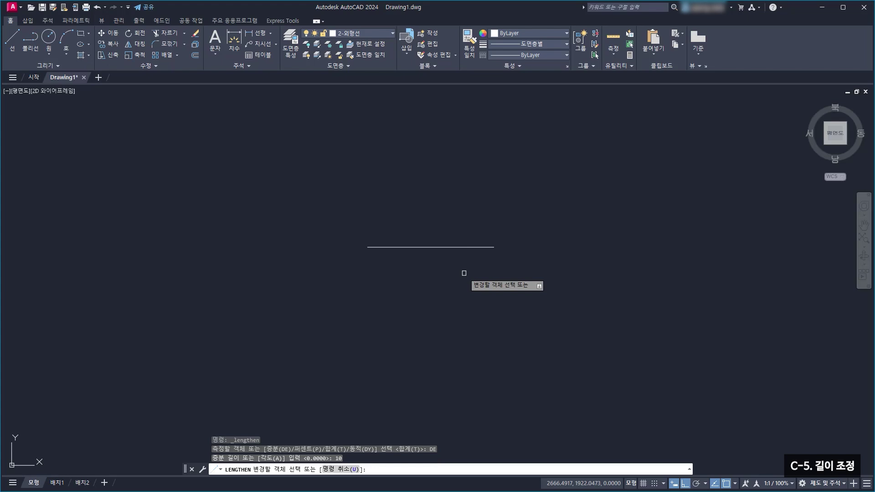
scroll(427, 272, up, 2)
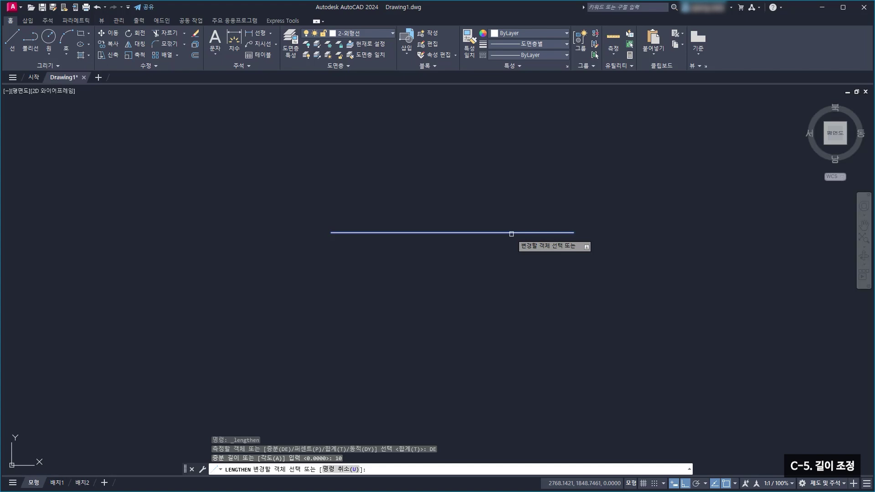
click(511, 233)
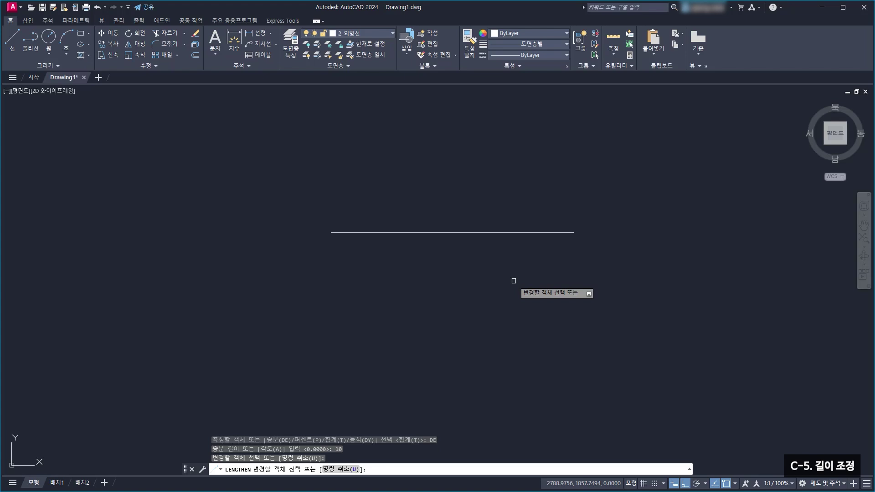
key(Escape)
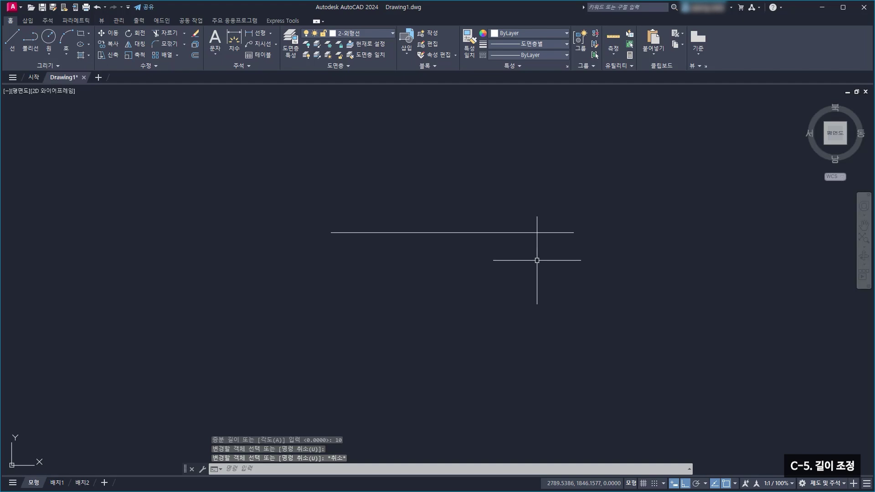
Measure the distance between the two endpoints of the lengthened horizontal line
click(610, 54)
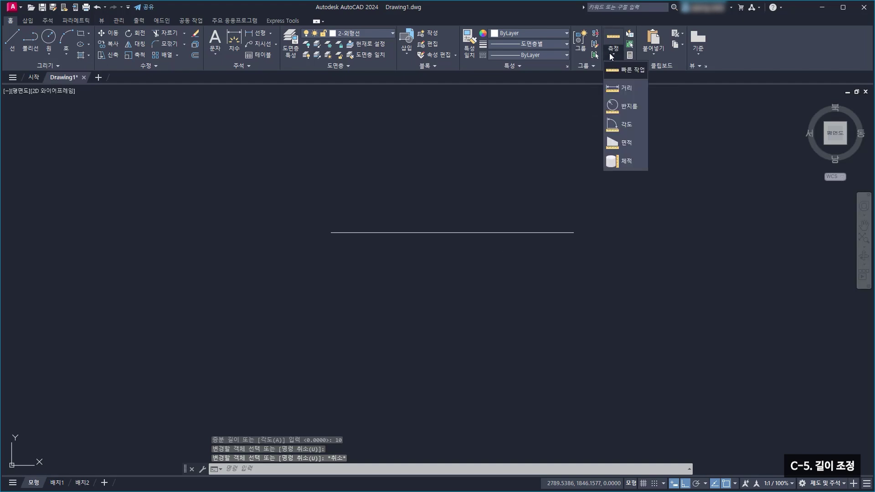
click(621, 86)
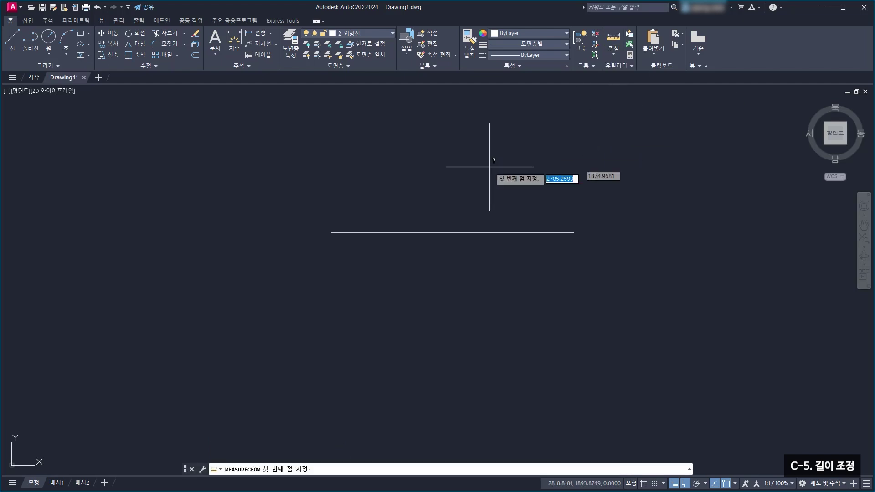
click(331, 232)
click(574, 232)
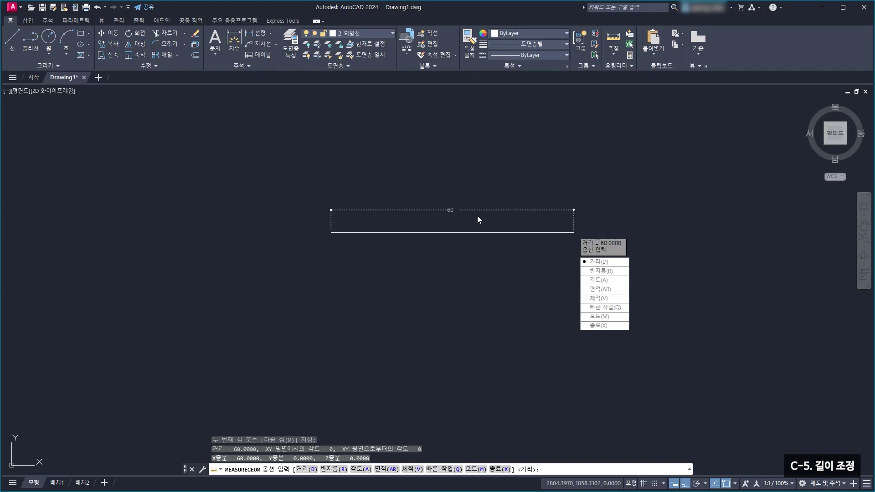
key(Escape)
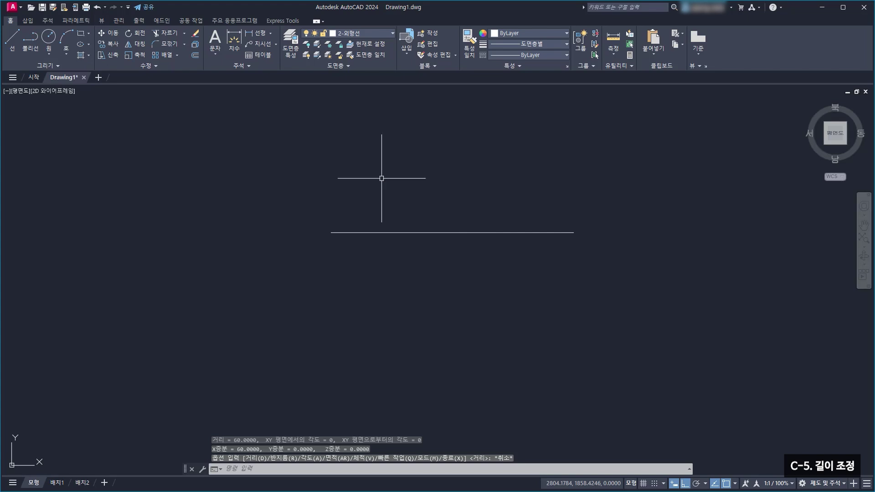
Extend both ends of the horizontal line by 10 each using Lengthen with the Delta (증분) option
click(155, 65)
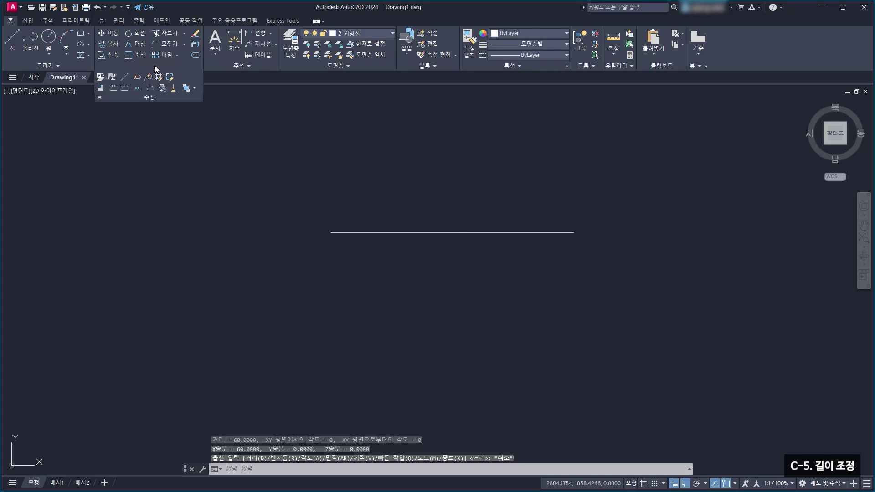
click(122, 82)
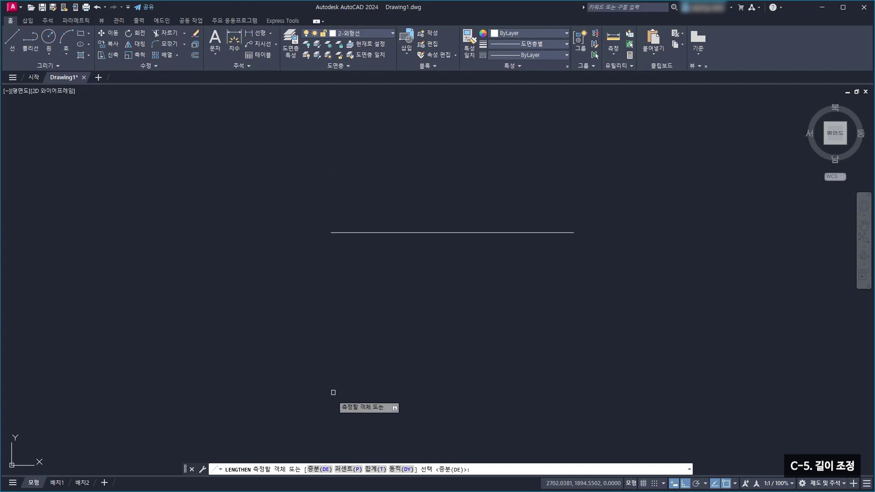
click(320, 470)
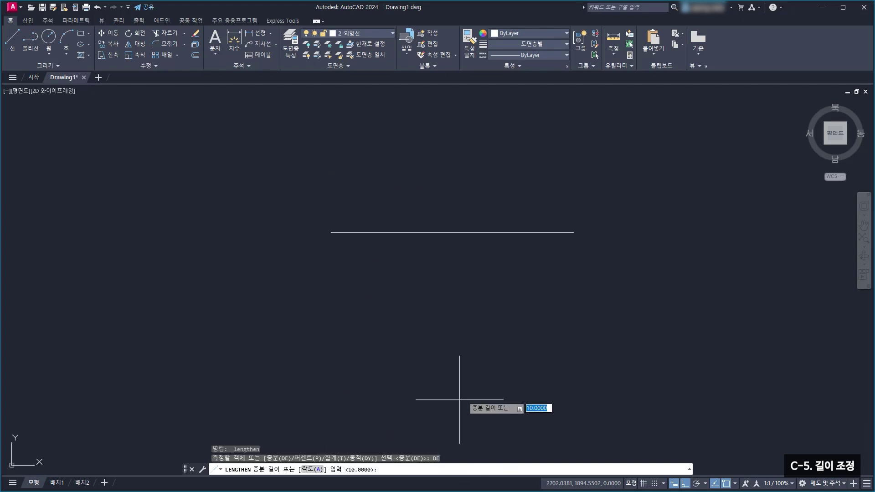
key(Return)
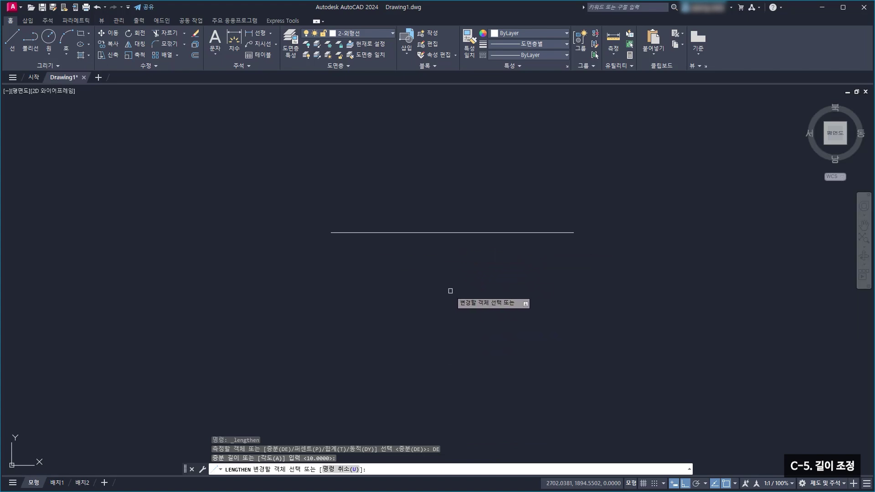
click(361, 232)
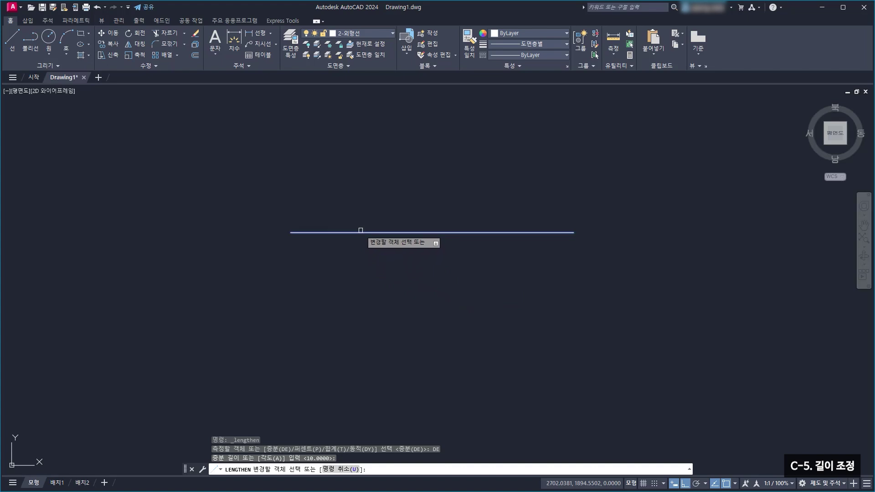
click(543, 233)
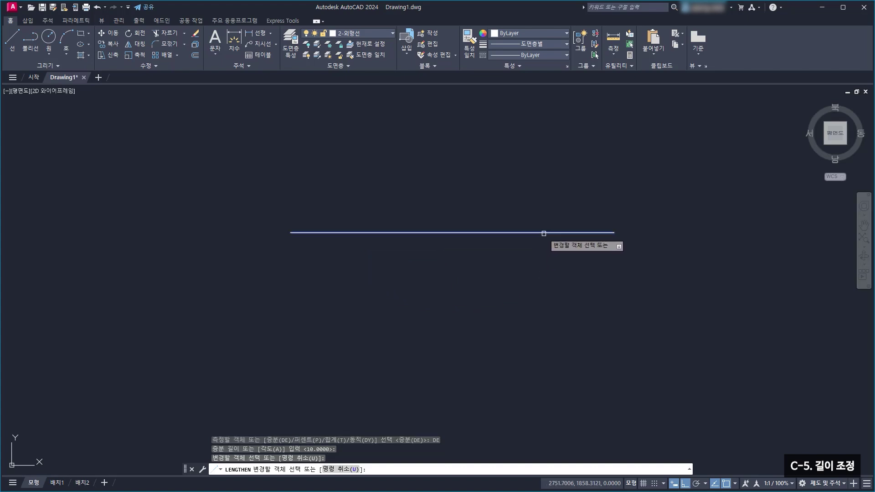
click(543, 233)
key(Escape)
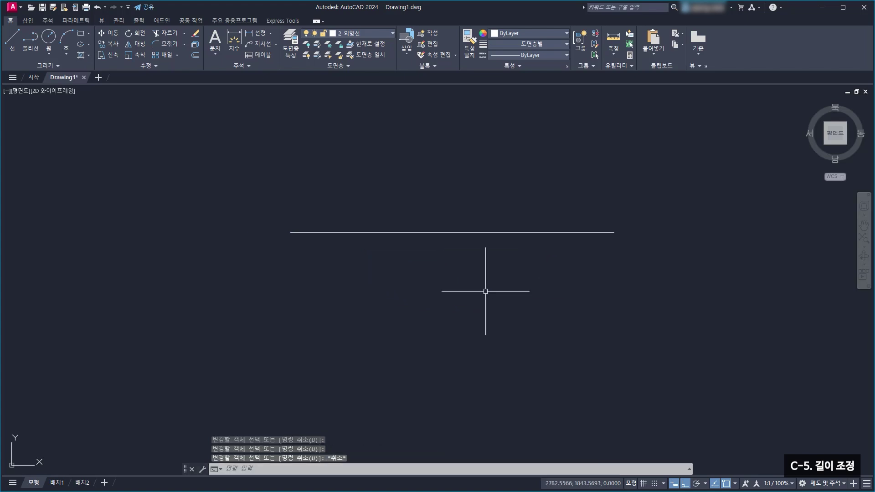
Measure the distance between the two endpoints of the line extended at both ends
click(613, 56)
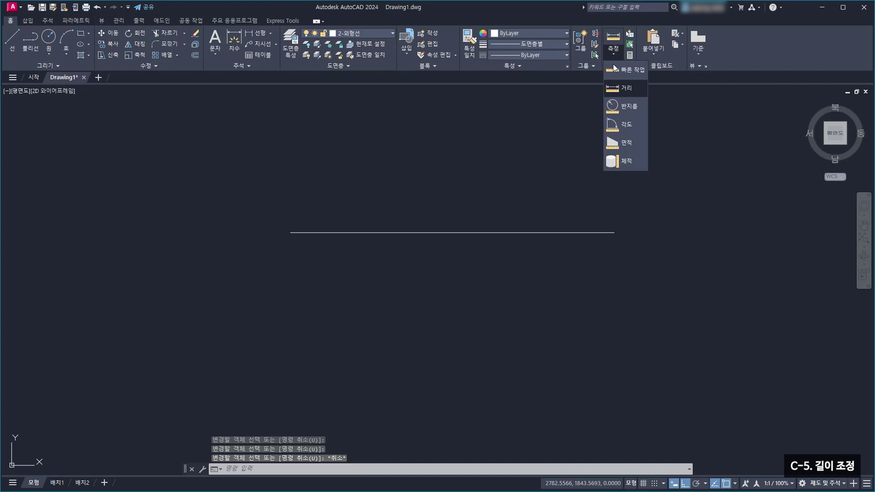
click(616, 87)
click(291, 232)
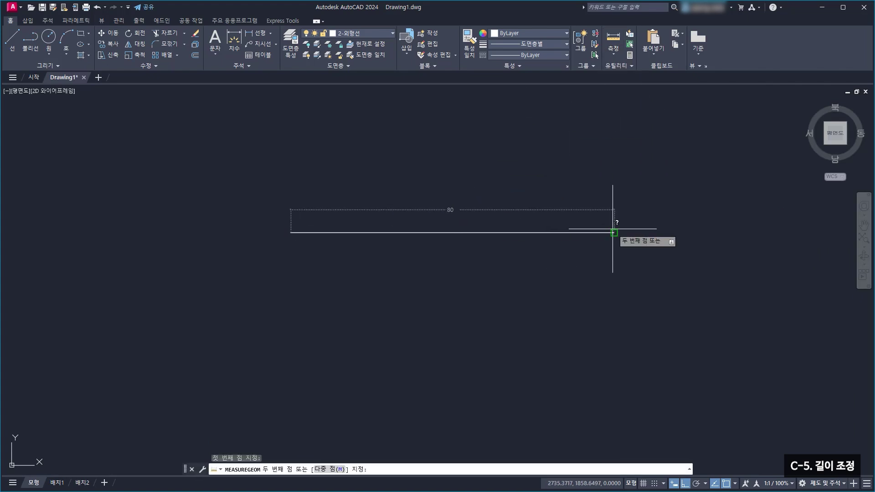
click(614, 233)
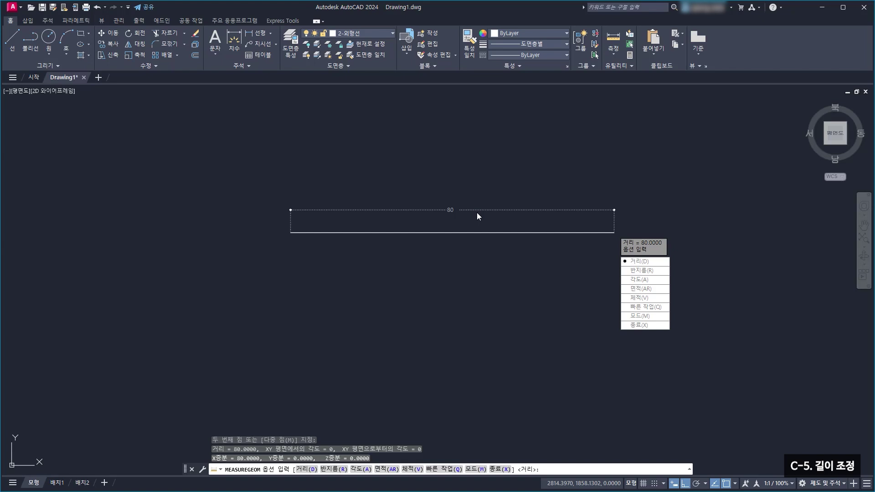
key(Escape)
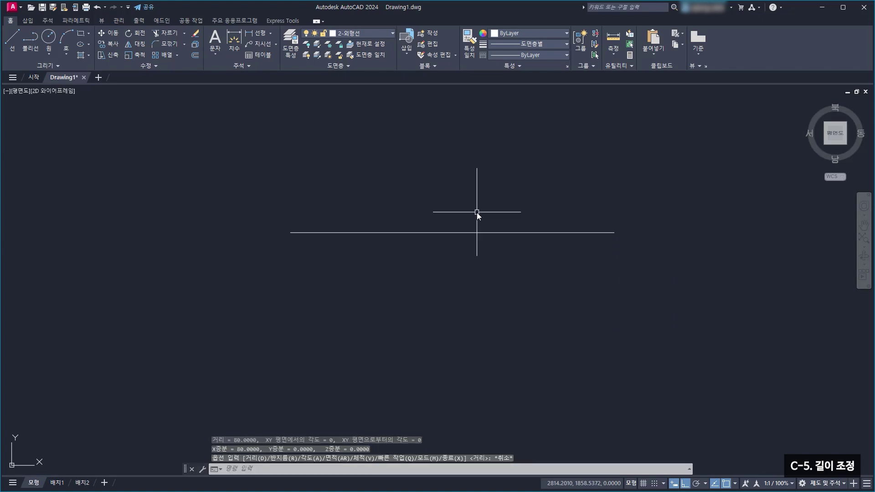
Shorten both ends of the horizontal line by 10 each using Lengthen with a Delta (증분) of -10
click(160, 67)
click(124, 78)
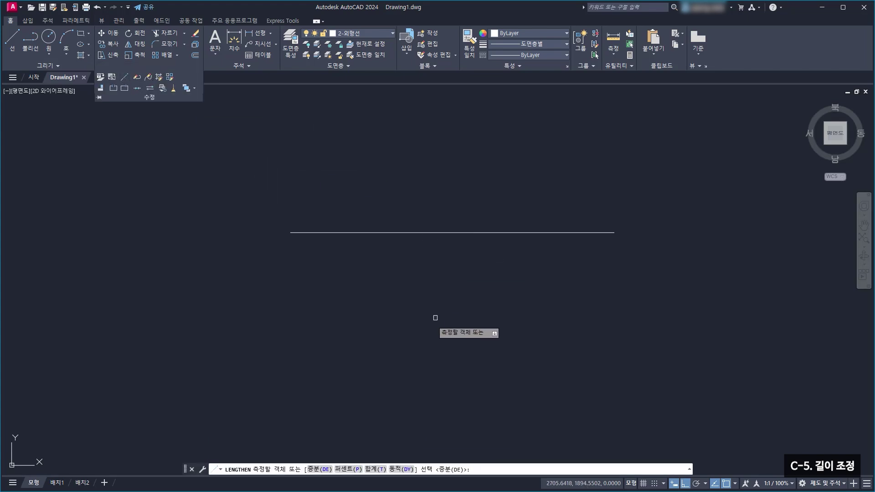
click(319, 470)
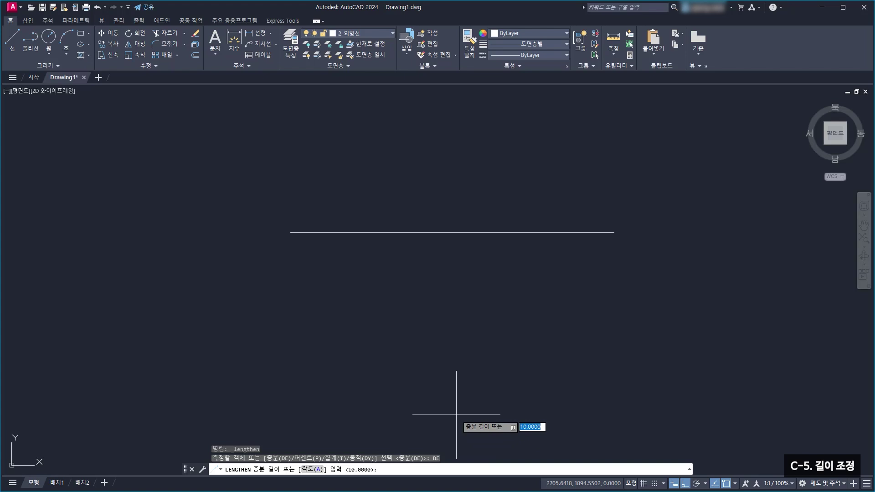
text(-10)
key(Return)
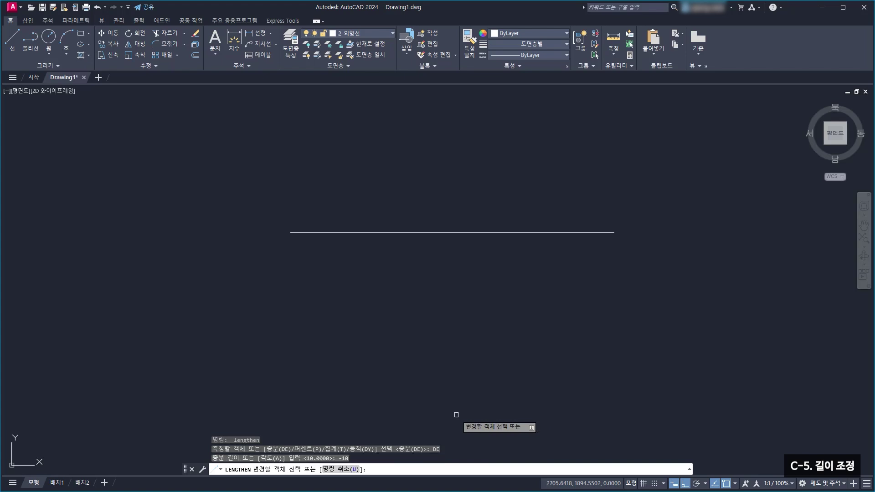
click(309, 232)
click(600, 232)
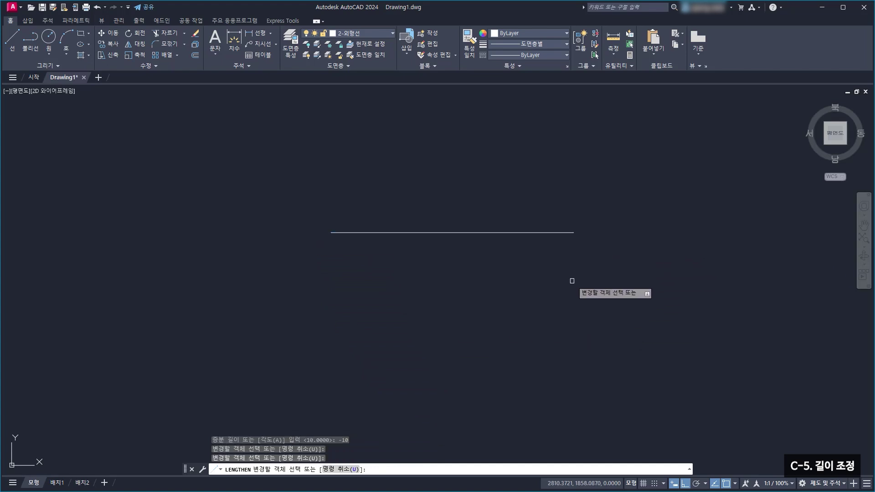
key(Escape)
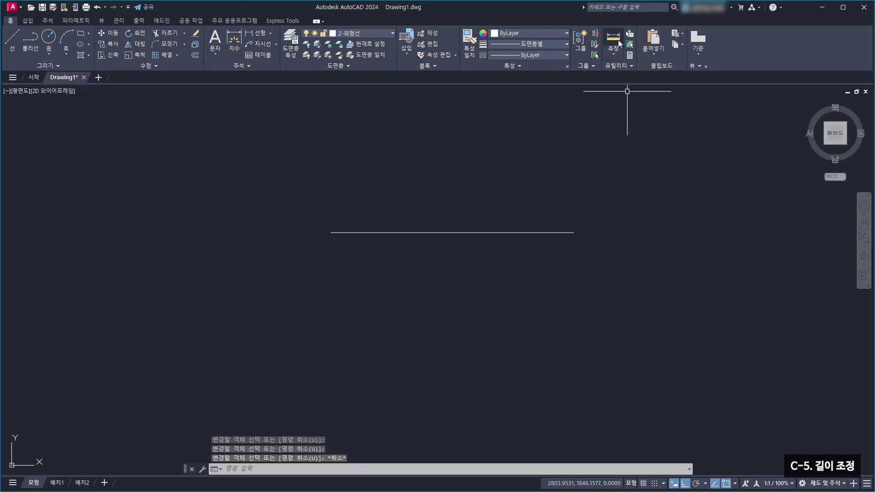
Measure the distance between the two endpoints of the shortened horizontal line
click(620, 43)
click(332, 233)
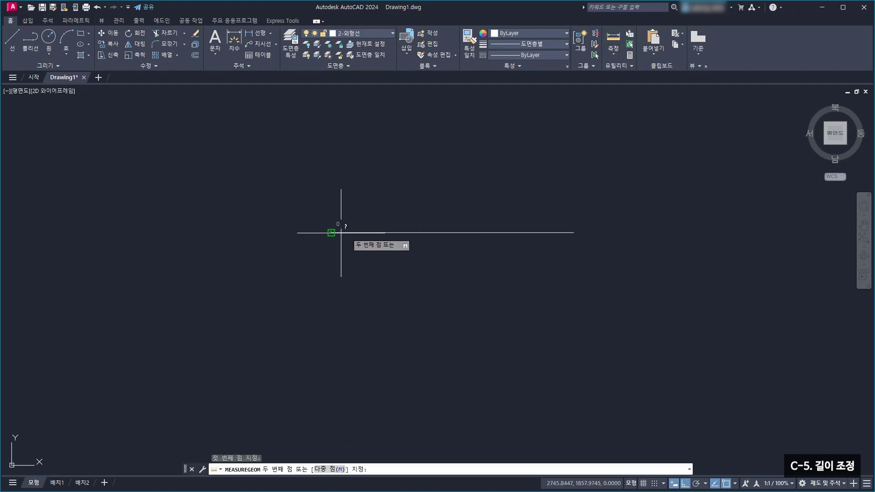
click(574, 233)
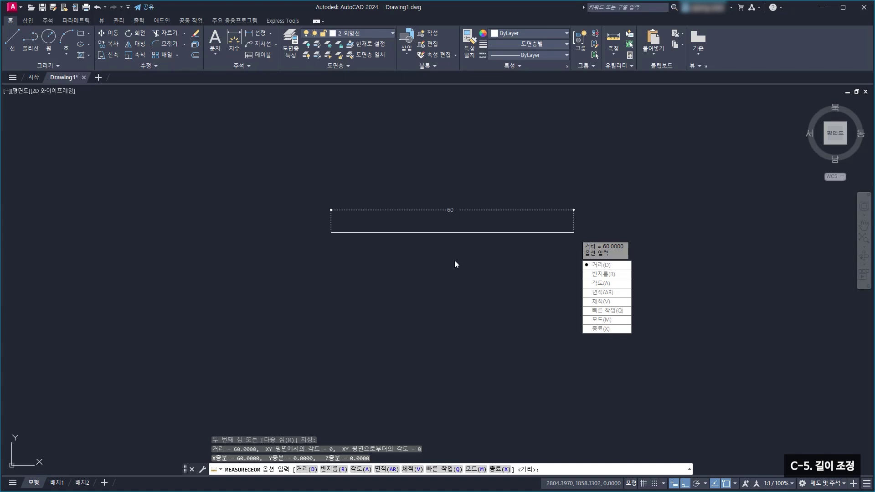
key(Escape)
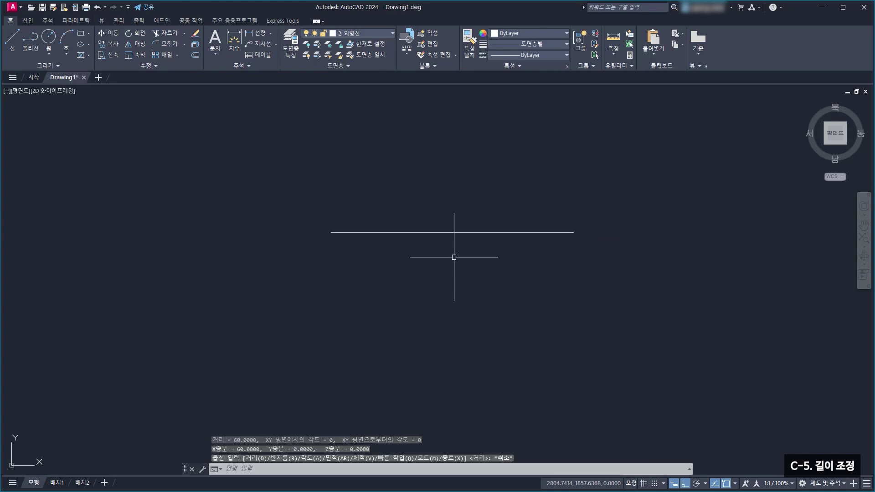
Lengthen the horizontal line at its left end to 110 percent using the Percent (퍼센트) option
click(155, 67)
click(124, 76)
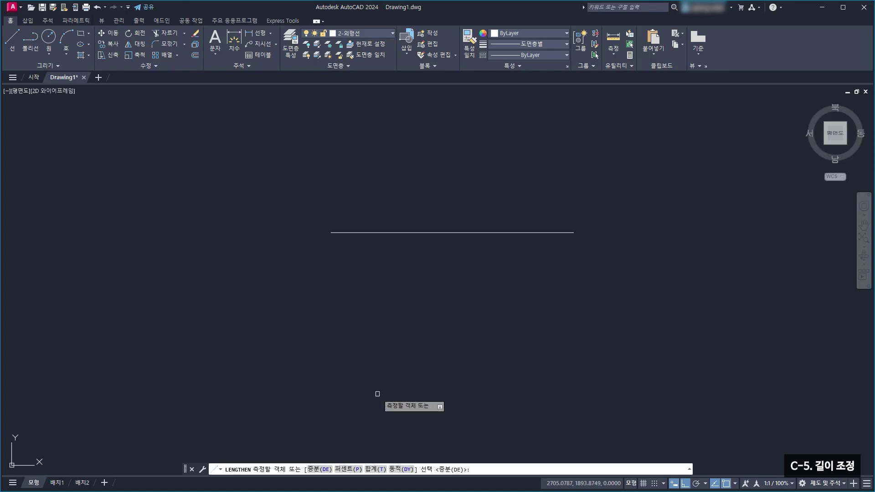
click(348, 469)
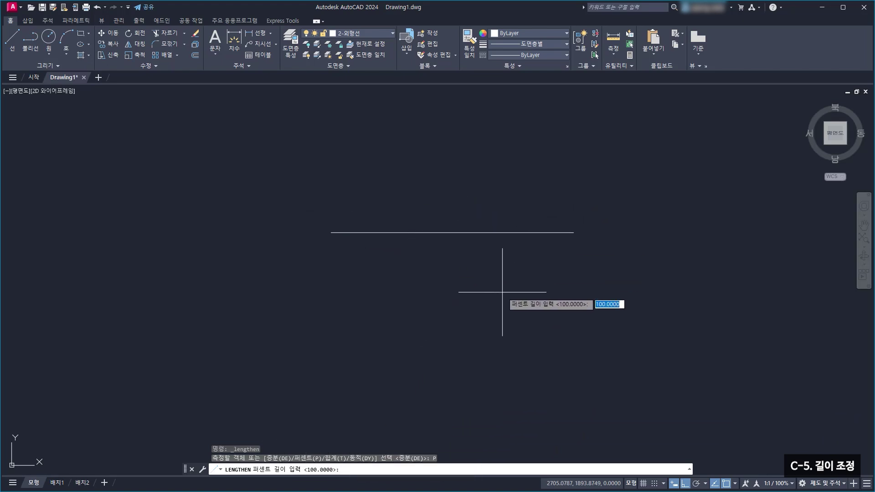
text(110)
key(Return)
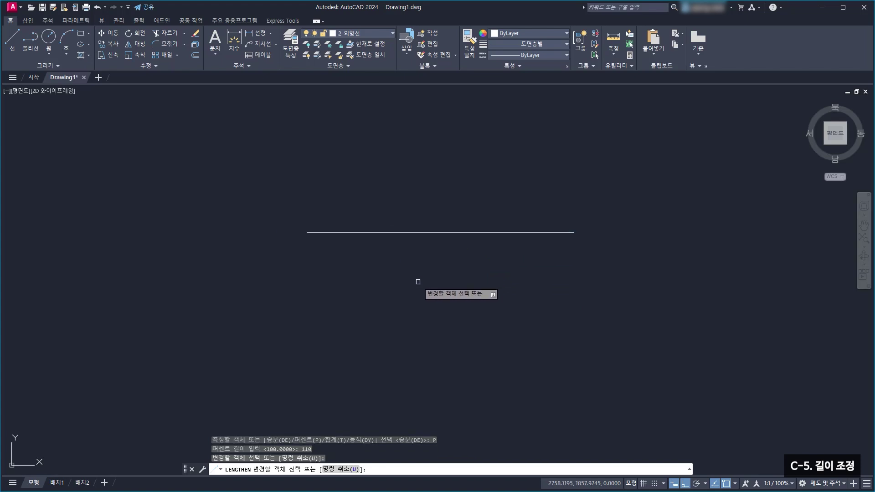
key(Escape)
Measure the horizontal line from its left endpoint to its right endpoint after the percent change
click(610, 58)
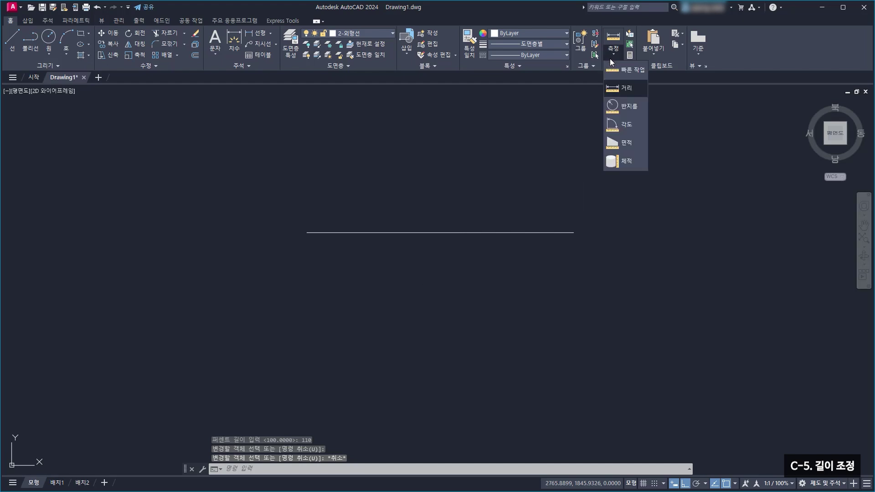
click(626, 88)
click(307, 233)
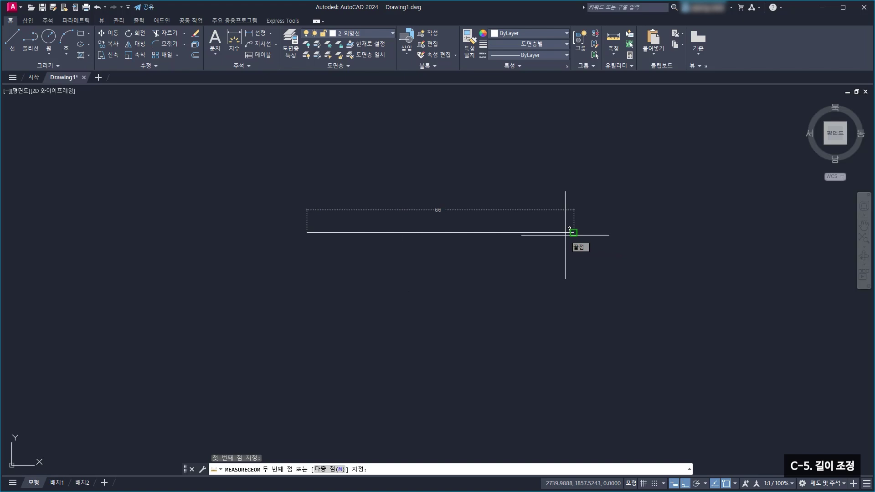
key(Escape)
Set the horizontal line's total length to 50 from its left end using Lengthen with the Total (합계) option
click(149, 65)
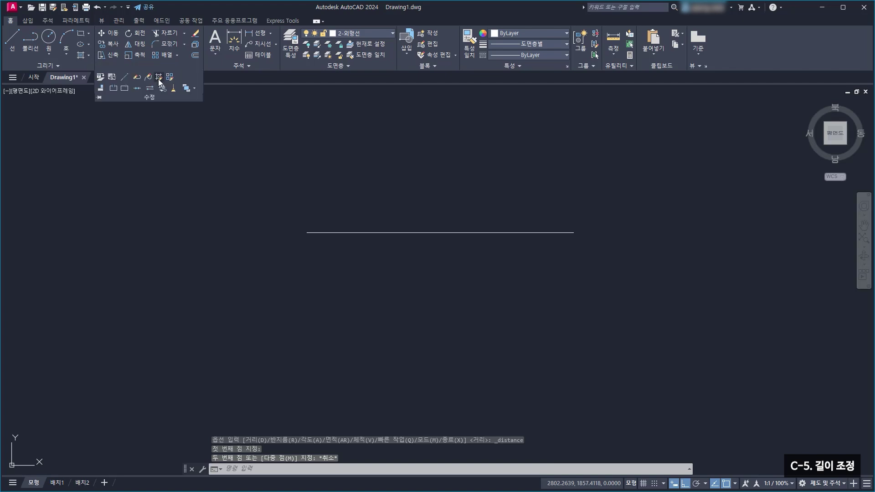
click(125, 77)
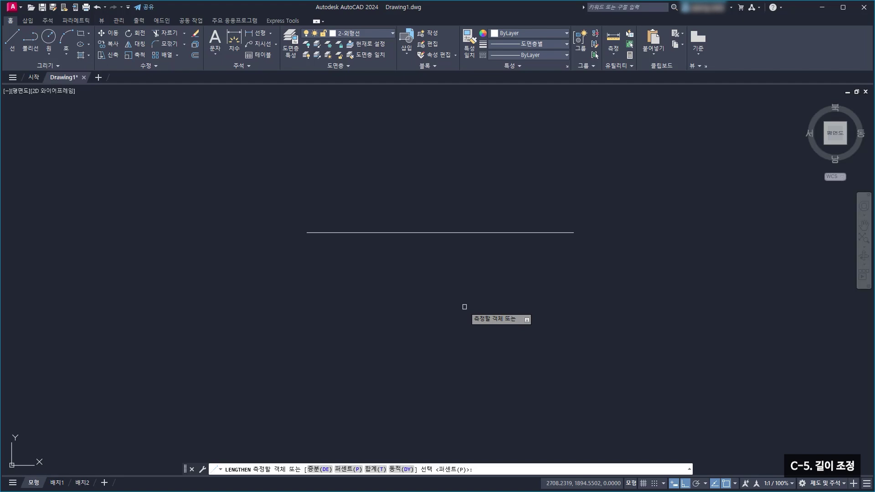
click(376, 469)
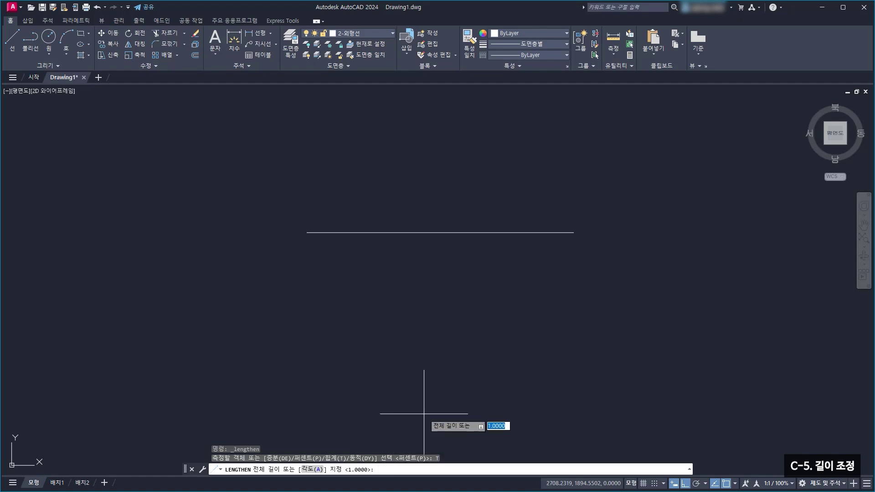
text(50)
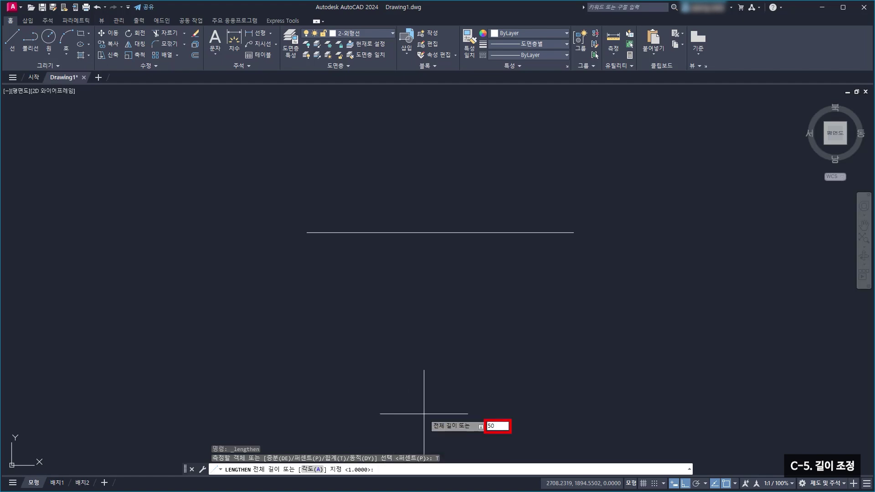
key(Return)
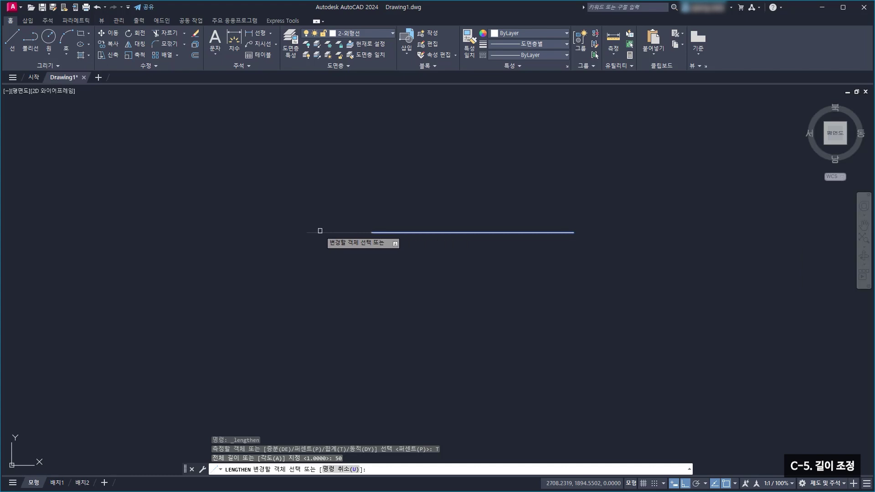
key(Escape)
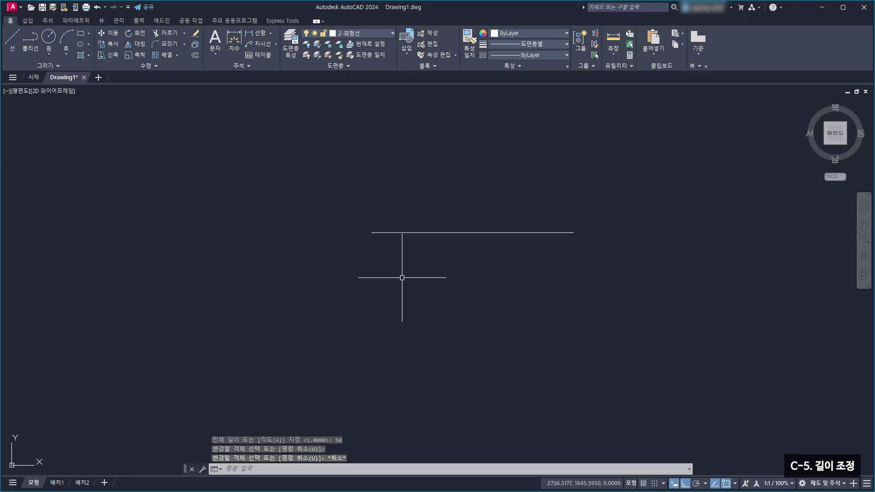
Measure the length of the horizontal line between its endpoints after the total-length change
click(617, 37)
click(372, 232)
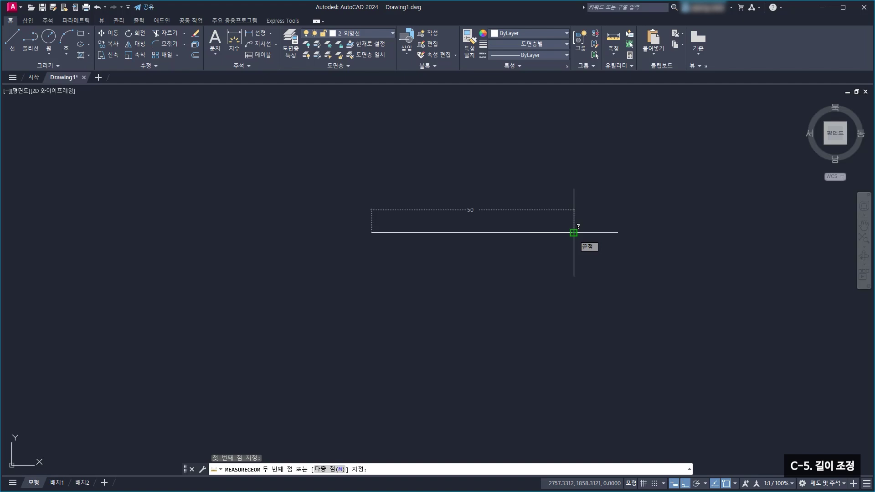
key(Escape)
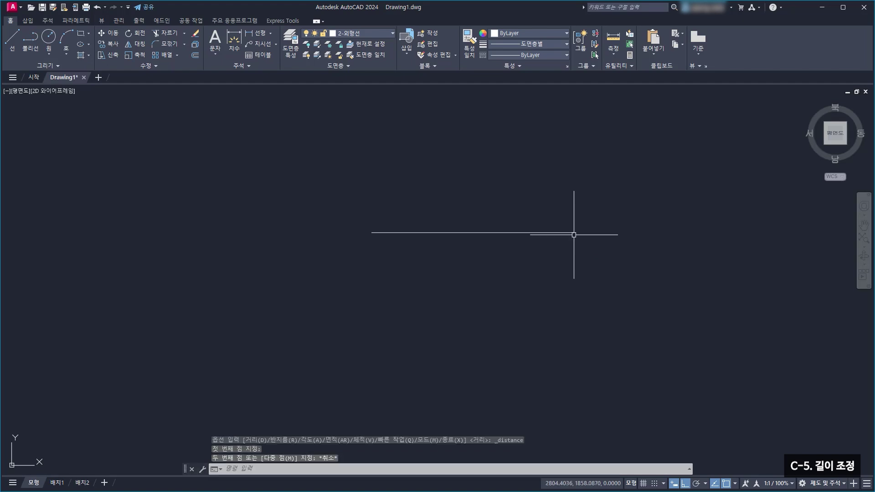
Draw a circle with a diameter of 30 in the empty area beside the horizontal line
middle_drag(675, 261, 372, 265)
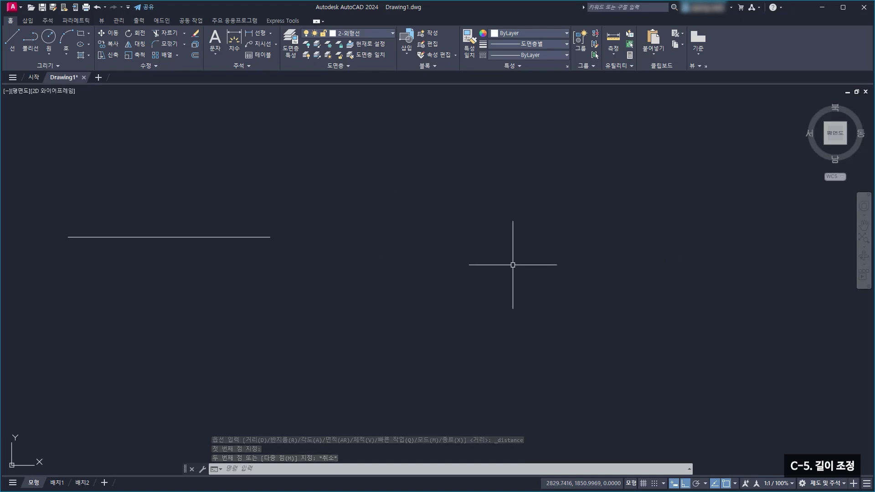
click(54, 57)
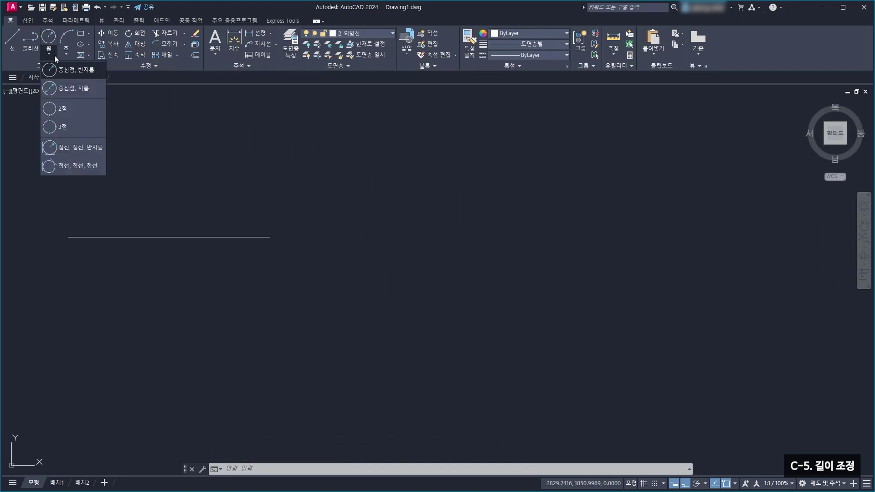
click(86, 86)
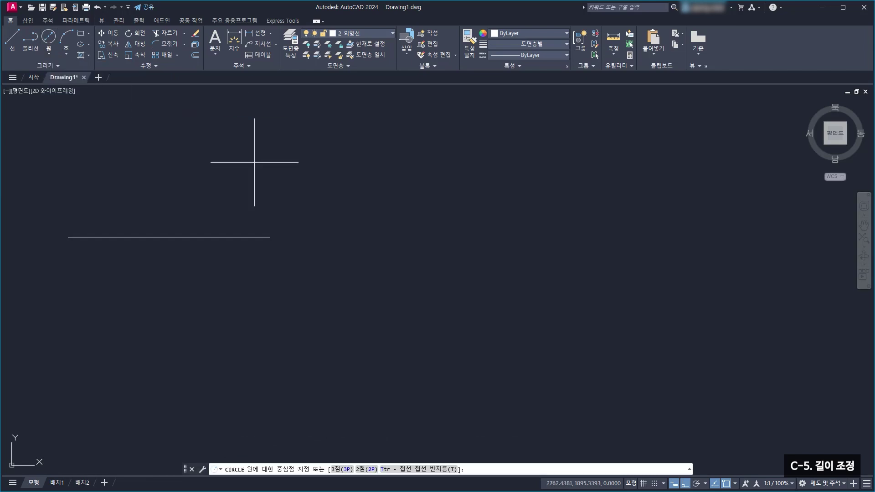
click(430, 230)
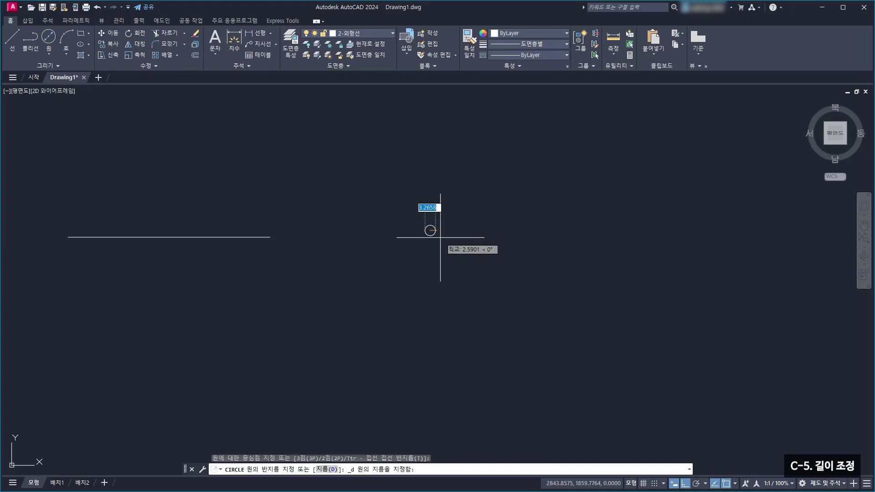
text(30)
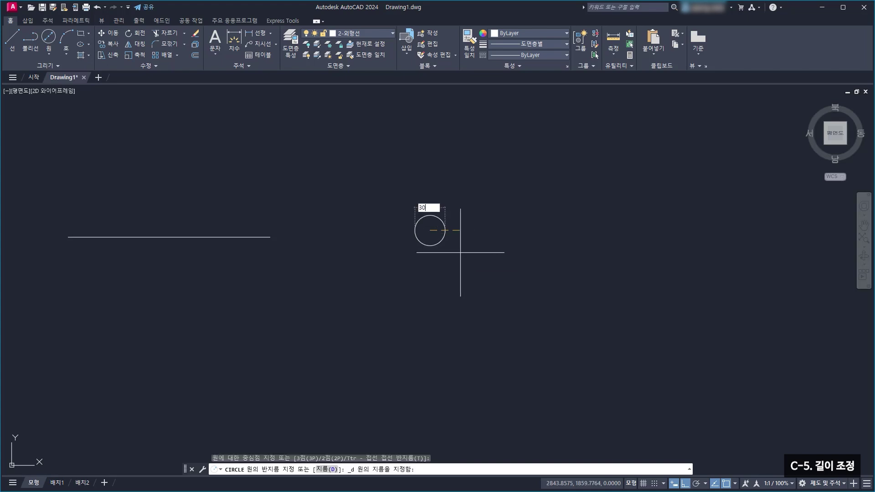
key(Return)
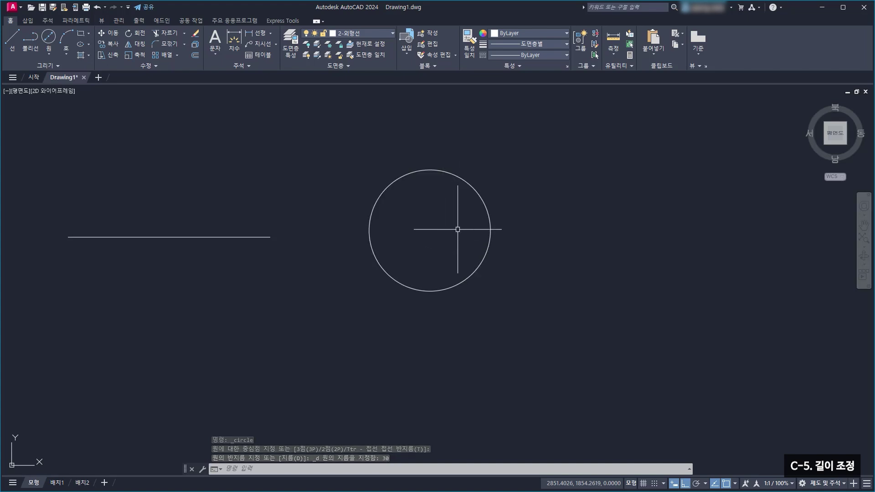
Draw a horizontal and a vertical line through the circle's centre, each joining opposite quadrant points
click(17, 41)
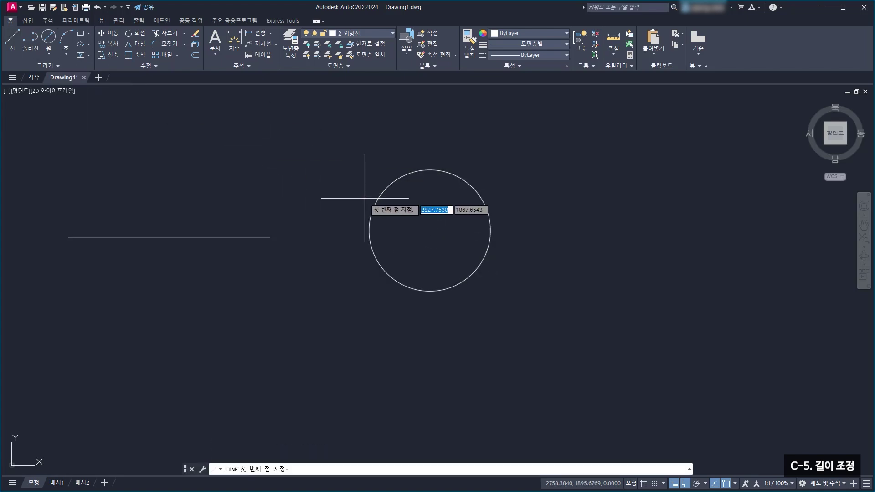
click(369, 230)
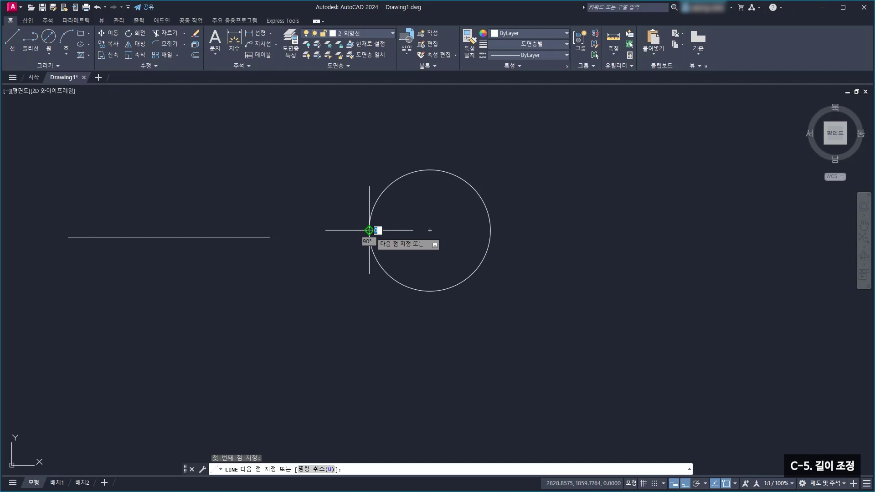
click(490, 230)
key(Escape)
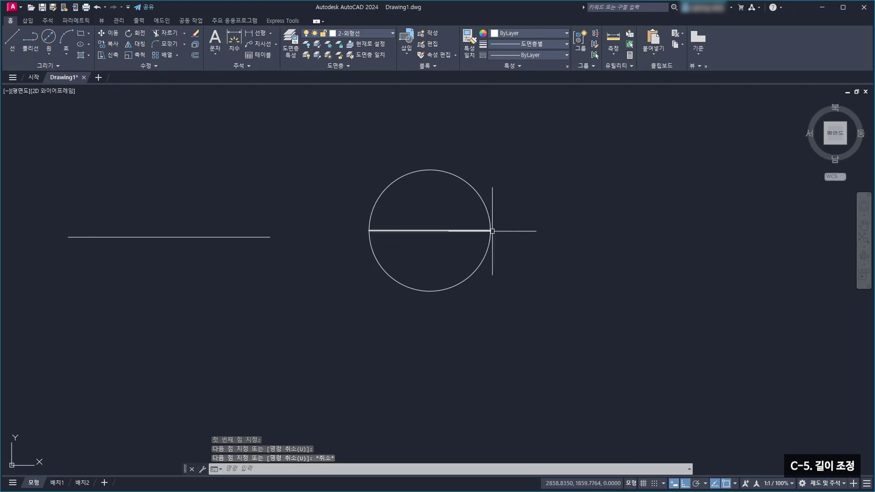
click(16, 42)
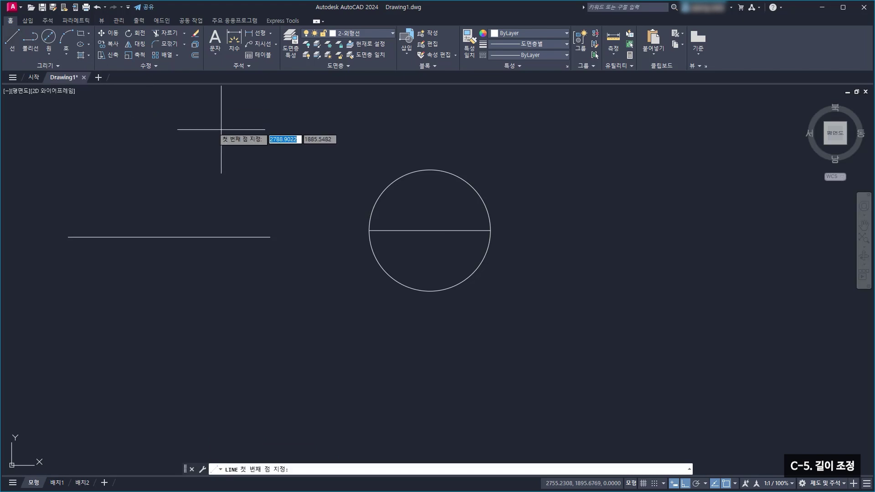
click(430, 169)
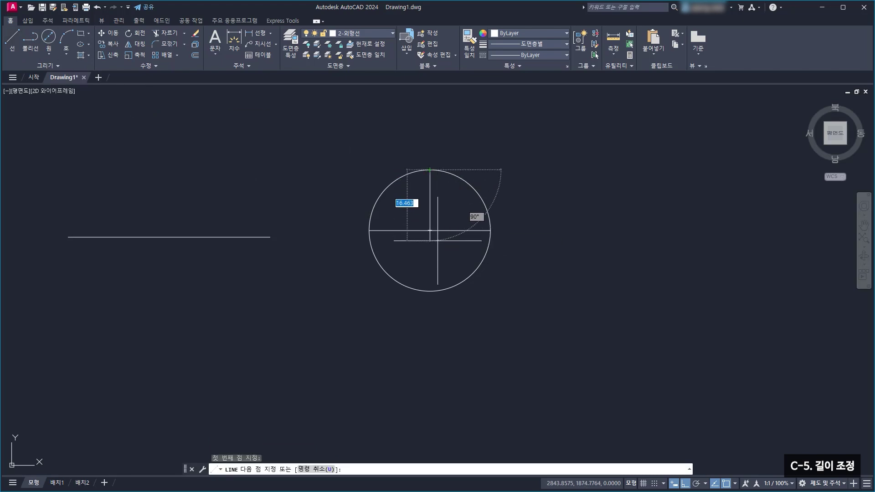
click(430, 290)
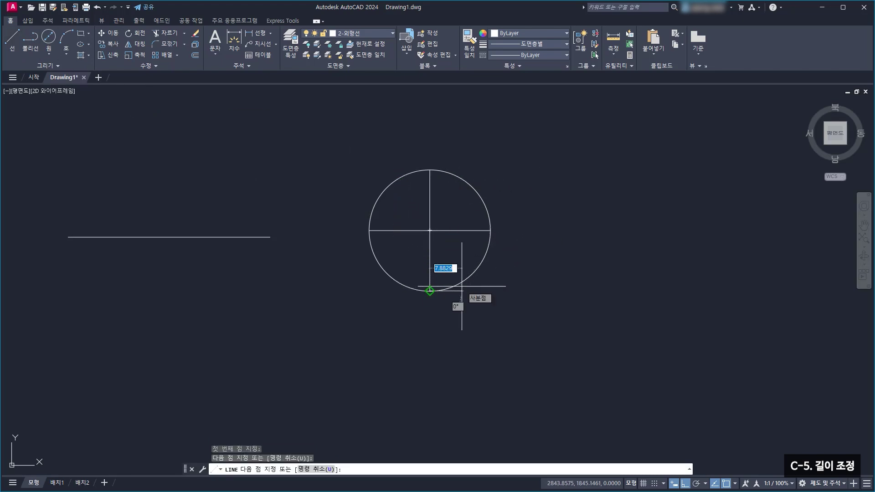
key(Escape)
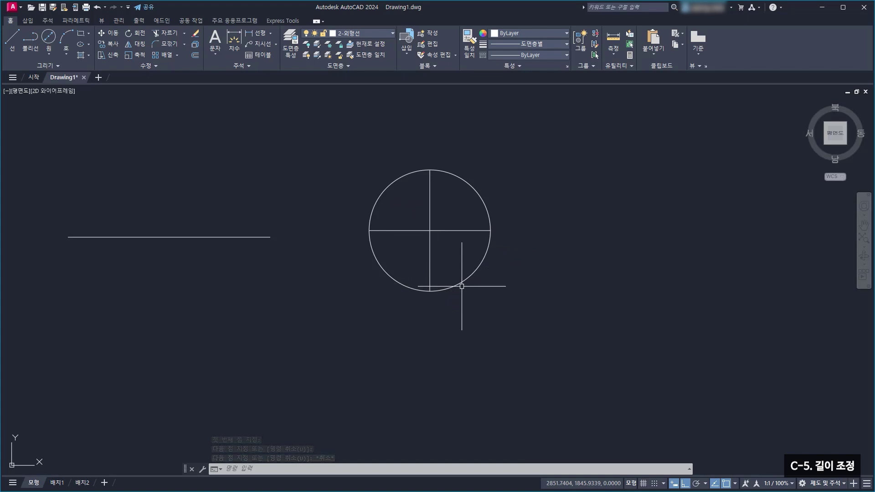
Move the two crossing lines inside the circle to the layer 4-중심선
click(439, 249)
click(418, 224)
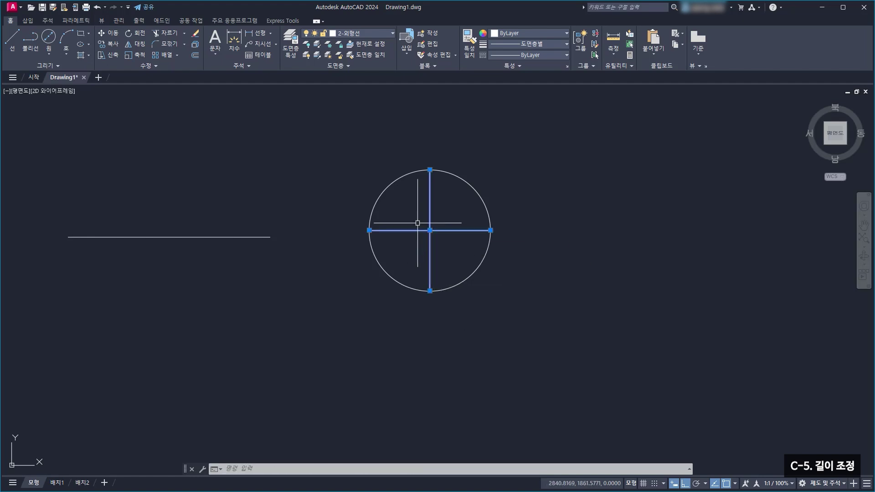
click(361, 34)
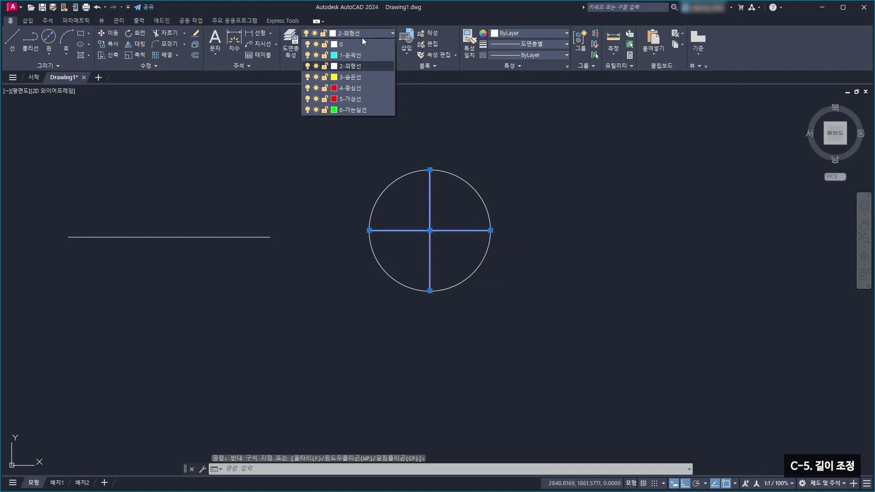
click(357, 88)
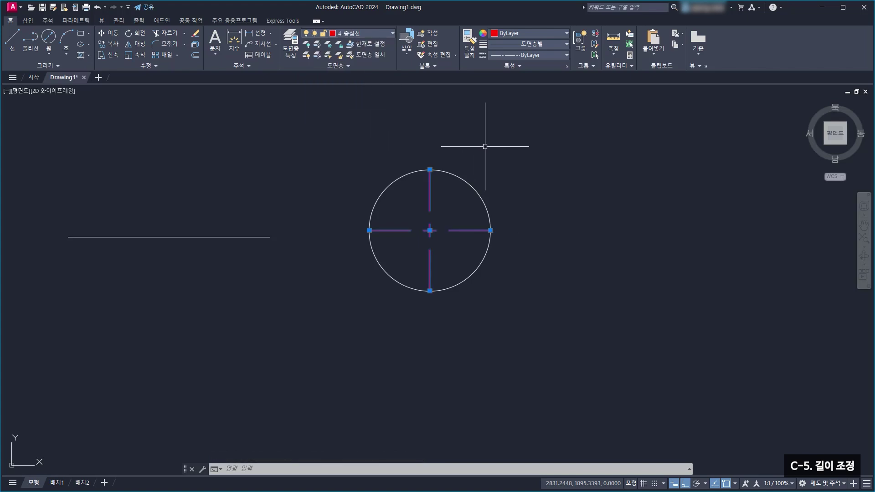
key(Escape)
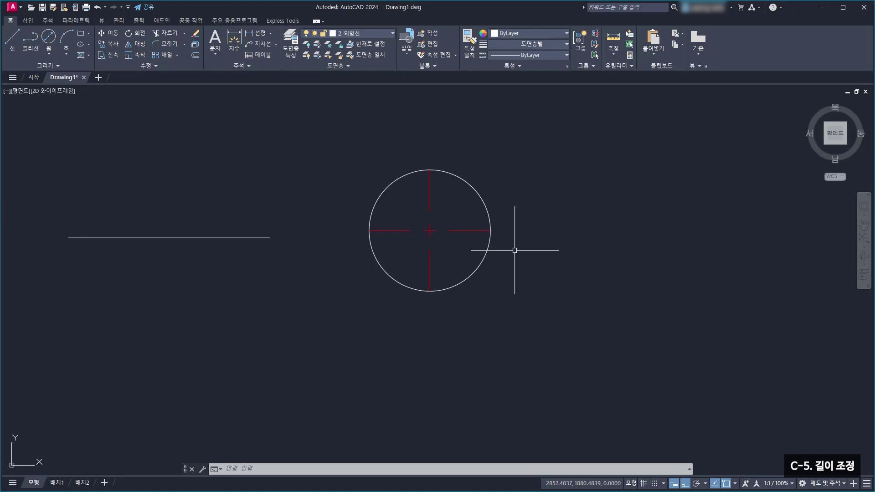
Lengthen both ends of the circle's horizontal and vertical centre lines by 3 using Lengthen with the Delta (증분) option
click(155, 67)
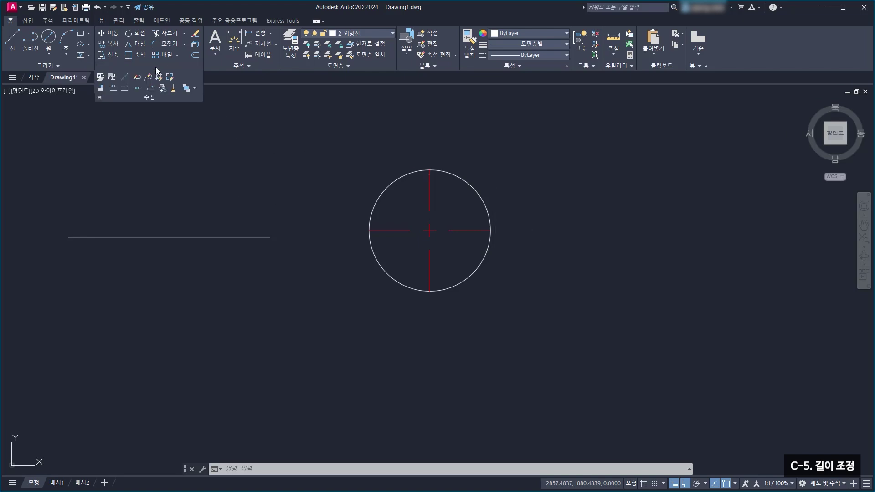
click(125, 77)
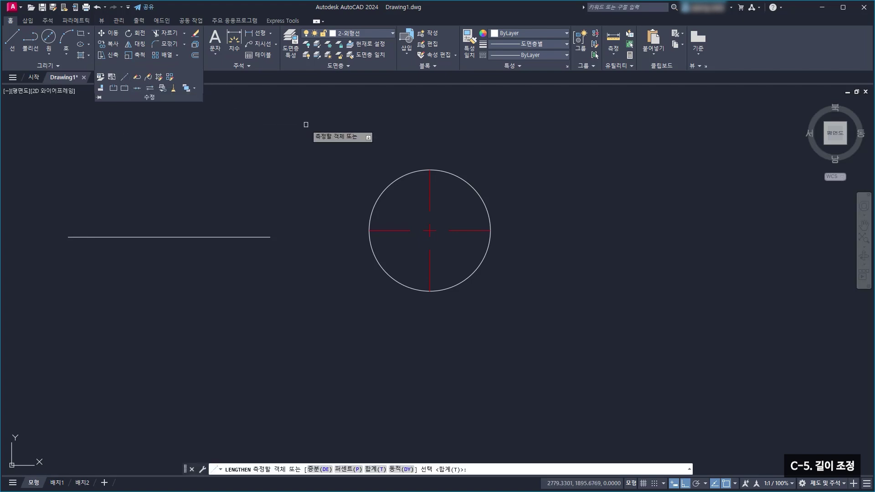
click(316, 470)
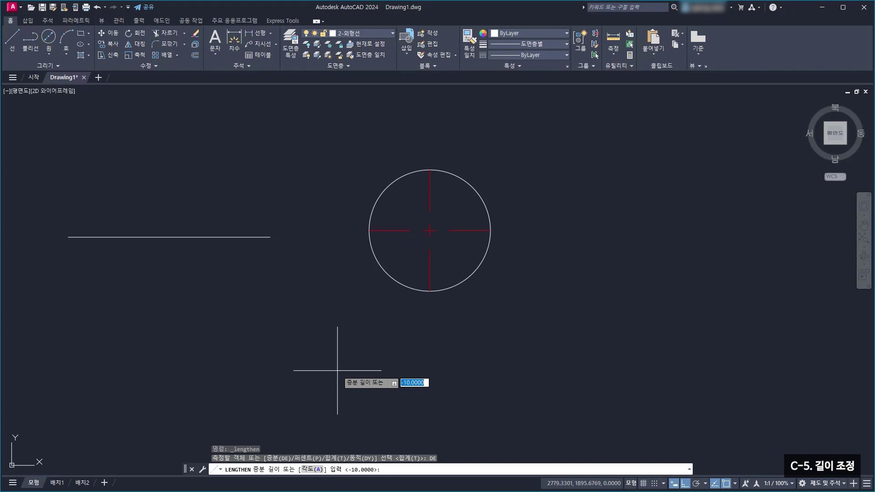
text(3)
key(Return)
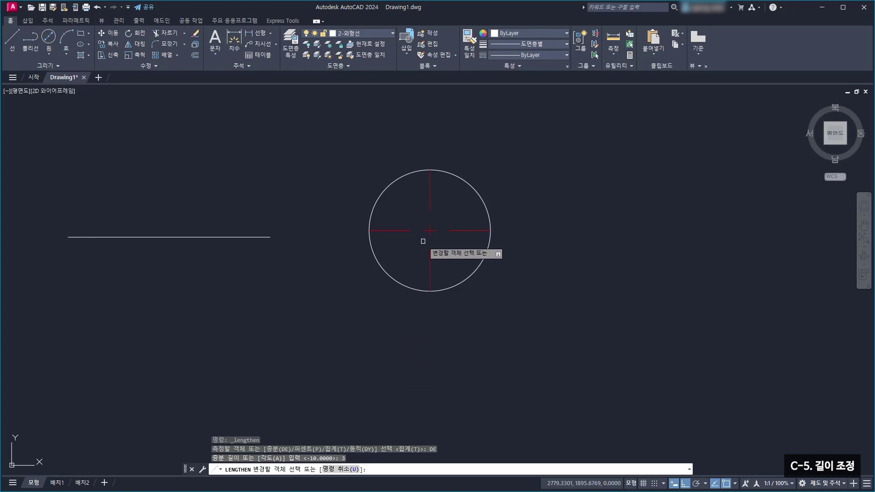
click(392, 230)
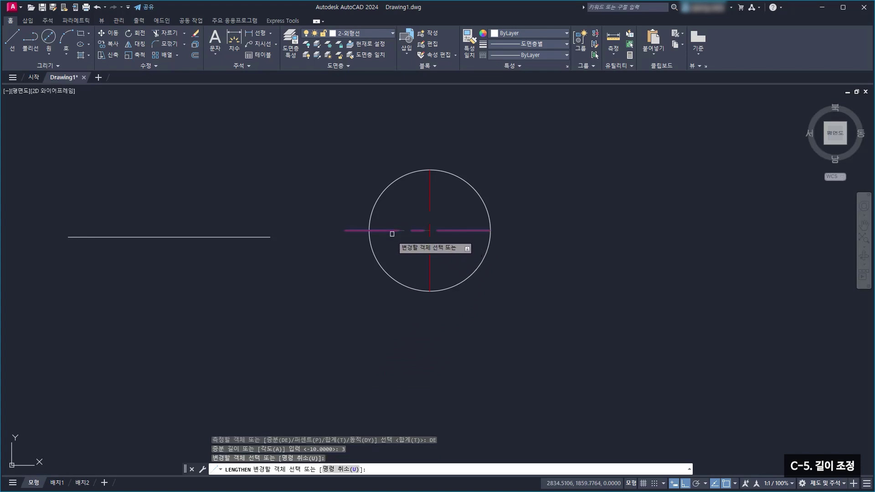
click(472, 231)
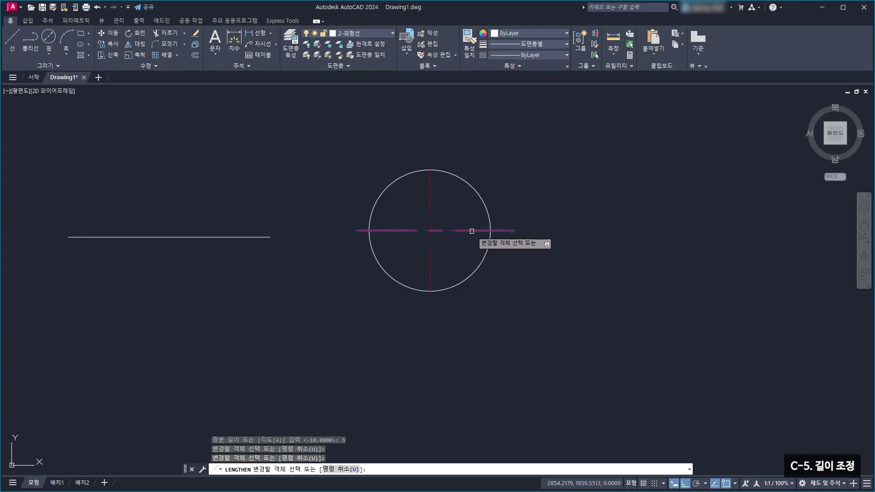
click(431, 197)
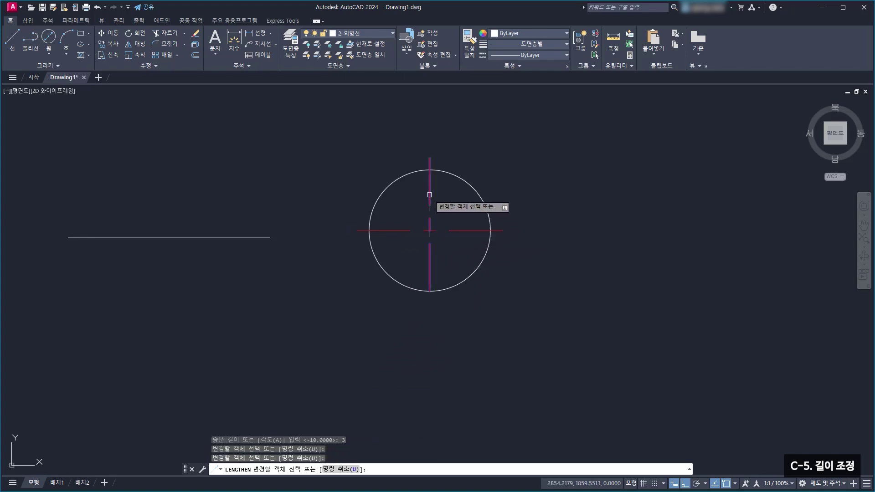
click(430, 259)
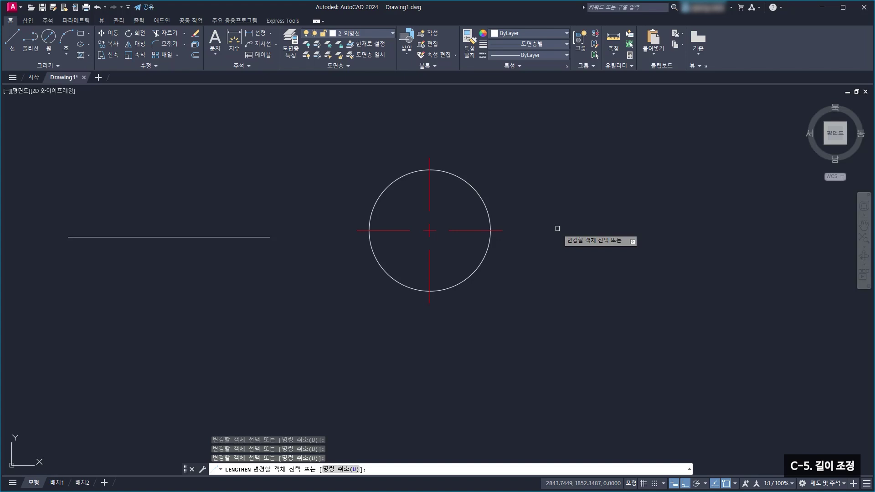
key(Escape)
middle_drag(364, 288, 453, 294)
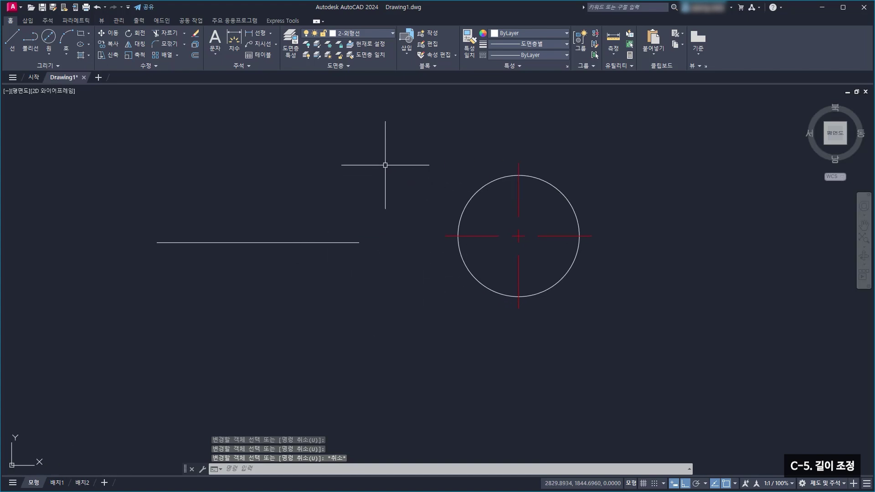